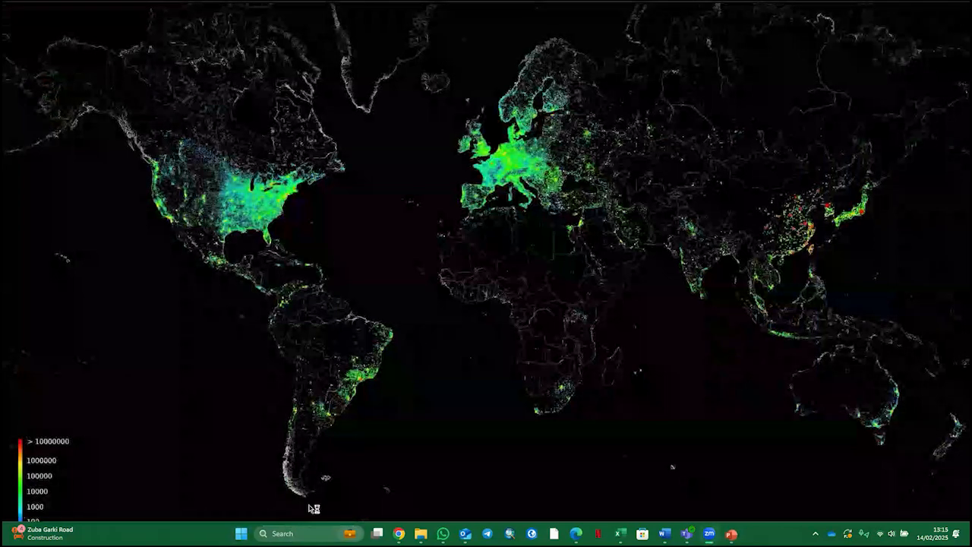
Launch ArcGIS Survey123 Connect and start a new survey design.
left_click(241, 533)
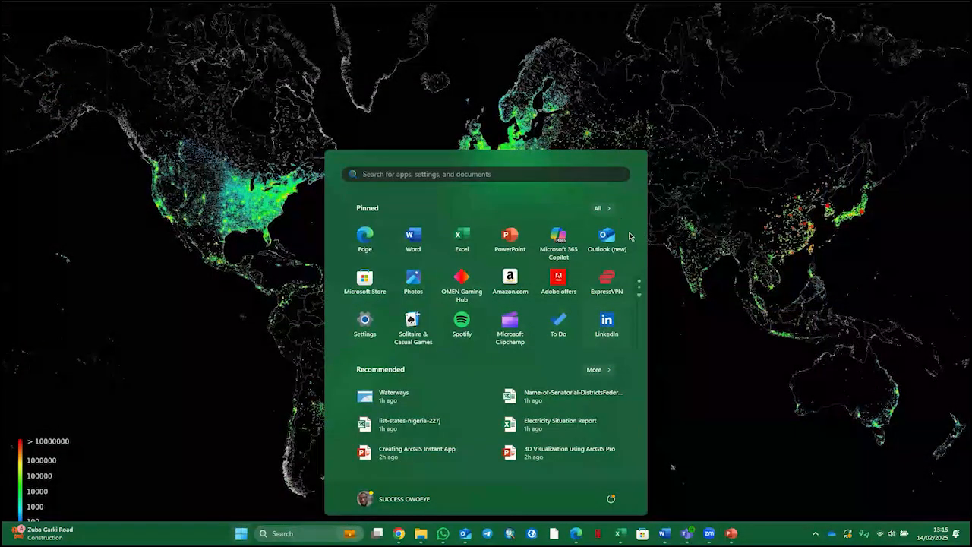
left_click(605, 209)
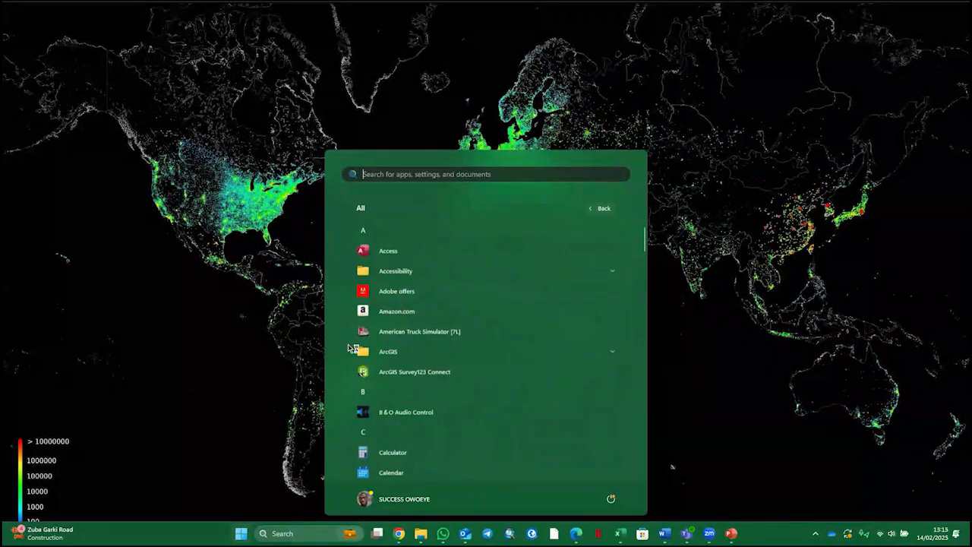
left_click(407, 377)
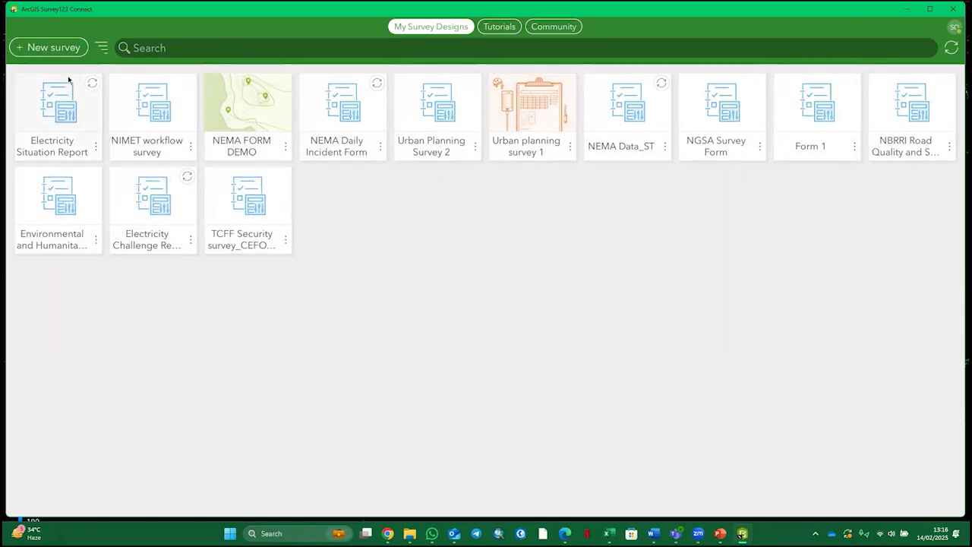
left_click(59, 53)
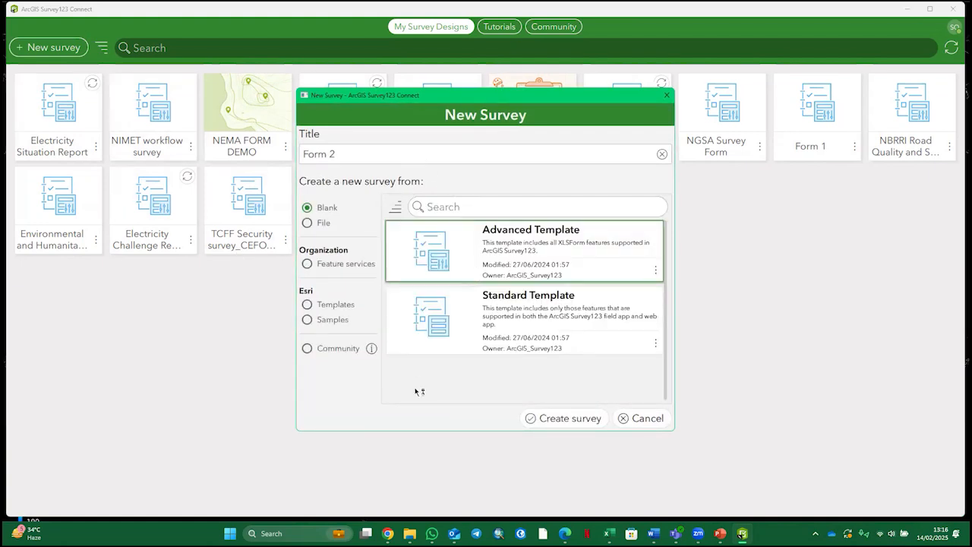
Review the Scenario 1 questions in the DSA Intern Training Assessment Questions Word document and select the heading "Building Physical Security Assessment".
mouse_move(655, 532)
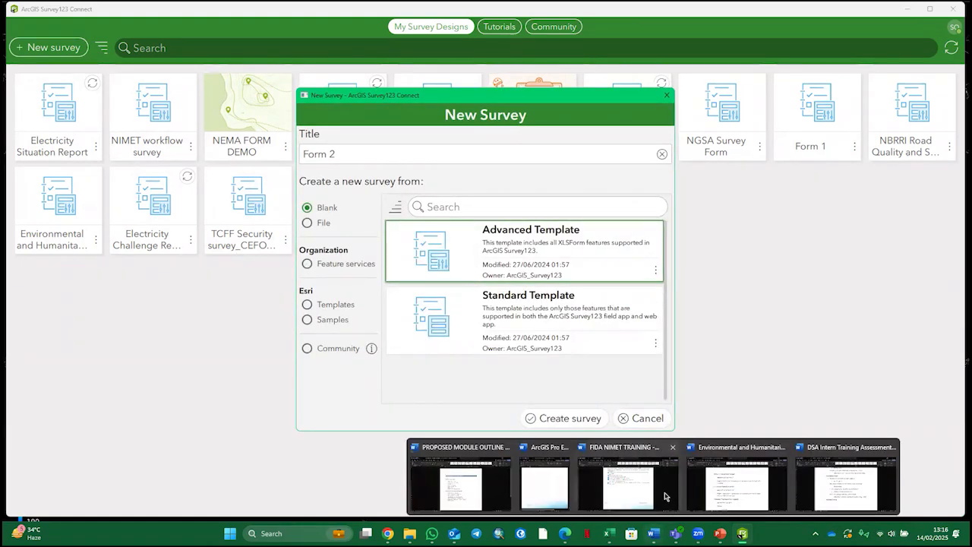
left_click(857, 503)
scroll(522, 216, "up", 10)
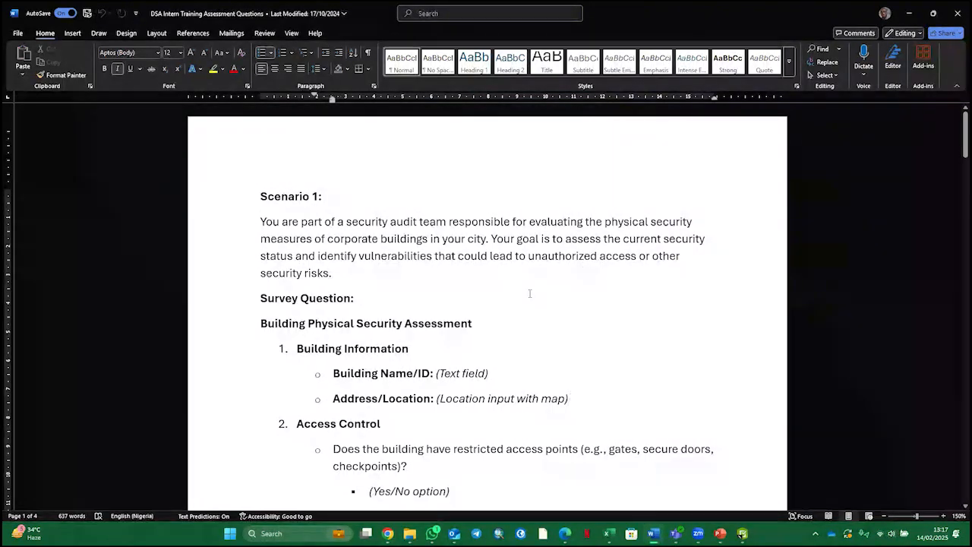
scroll(438, 285, "down", 1)
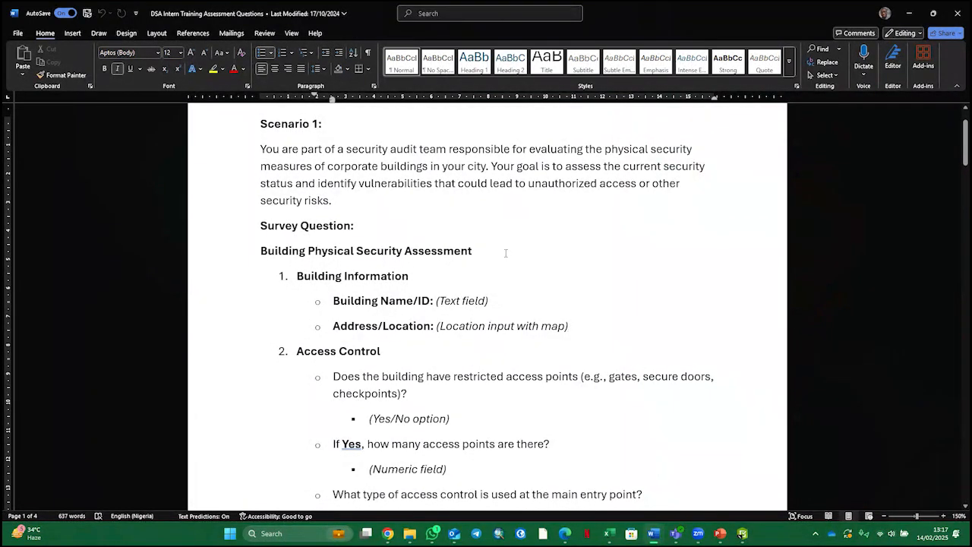
scroll(506, 256, "down", 1)
scroll(506, 255, "down", 6)
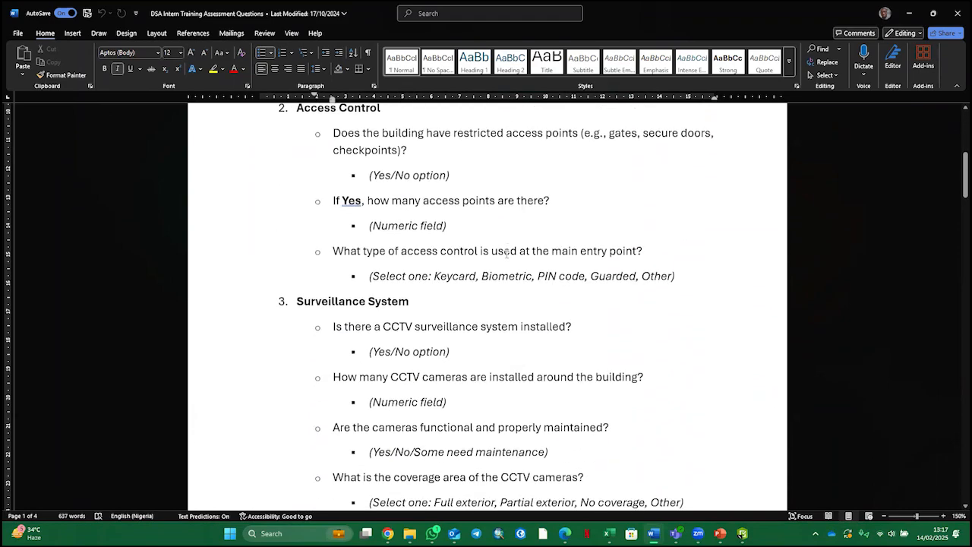
scroll(506, 256, "down", 10)
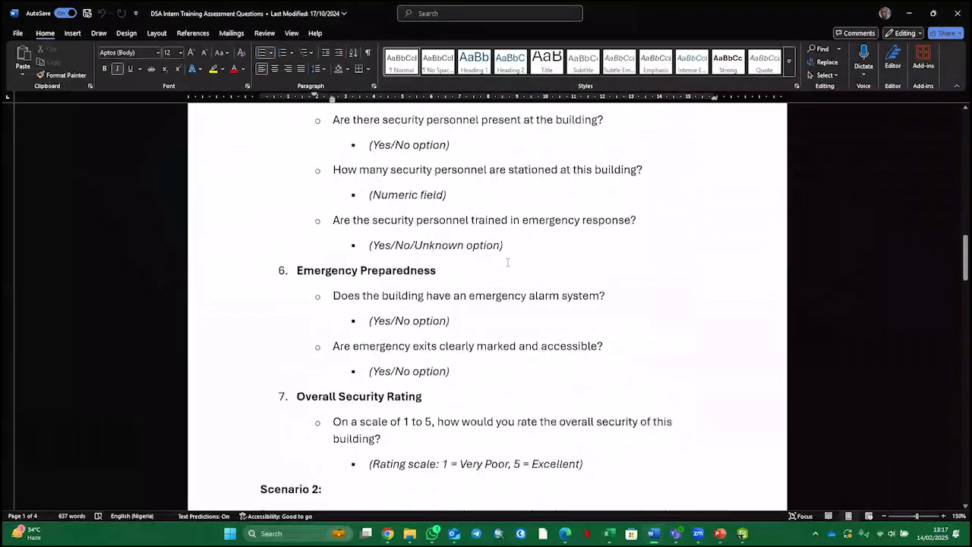
scroll(509, 262, "up", 16)
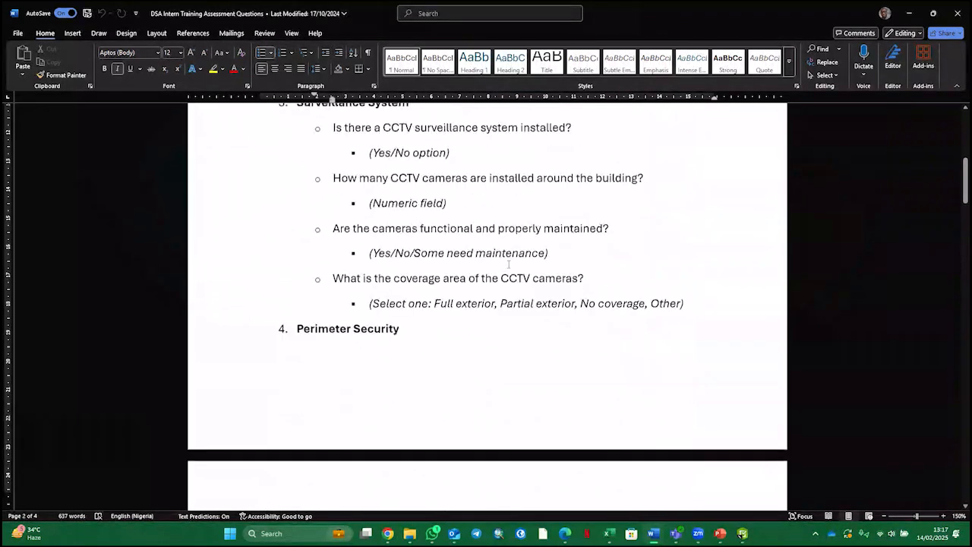
scroll(509, 264, "up", 1)
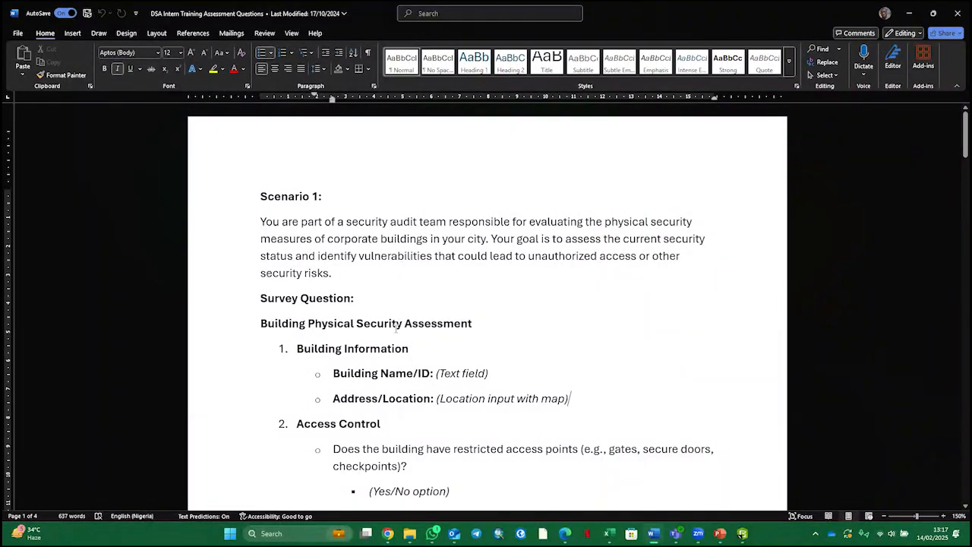
left_click(260, 323)
left_click(484, 325, "shift")
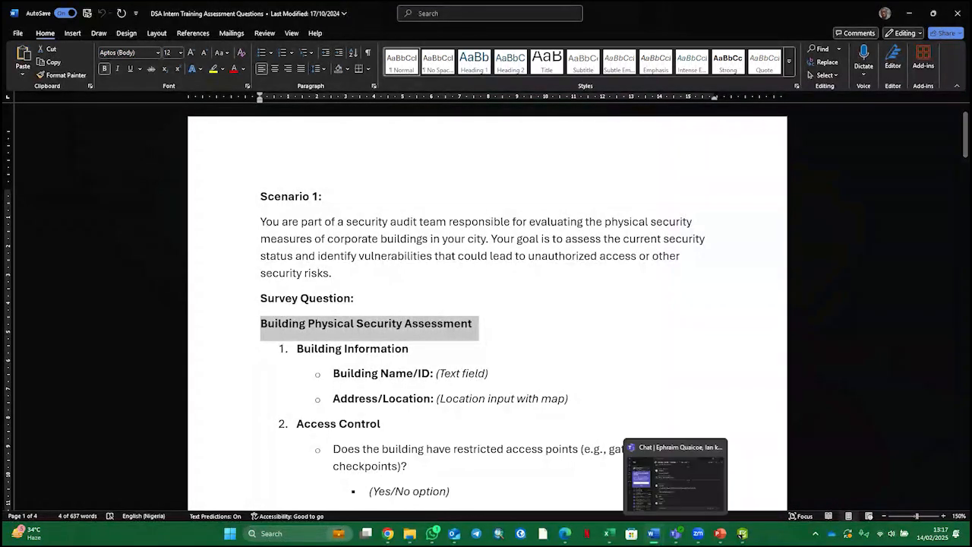
In Survey123 Connect, title the new survey "Building Security Assessment" and create it from the blank Advanced Template.
left_click(727, 486)
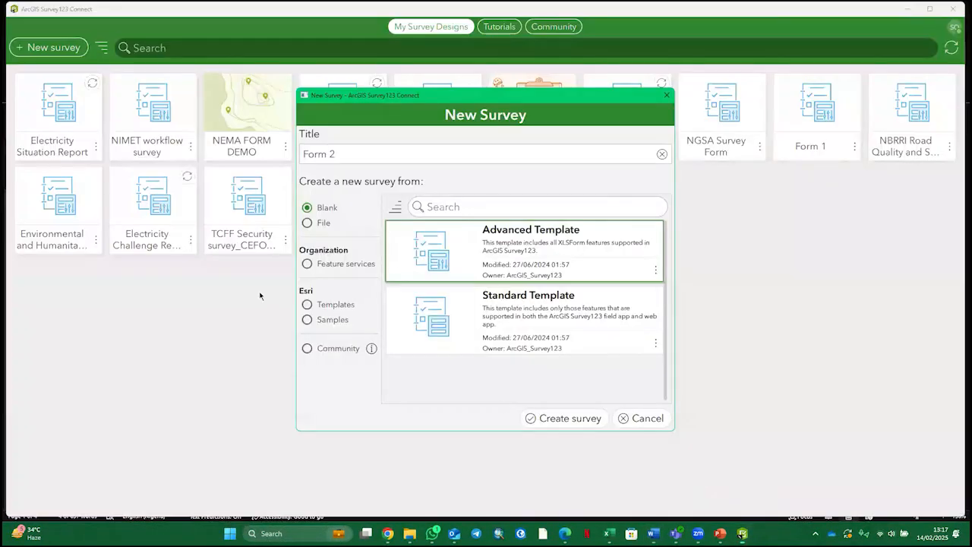
left_click(373, 155)
left_click_drag(363, 155, 298, 166)
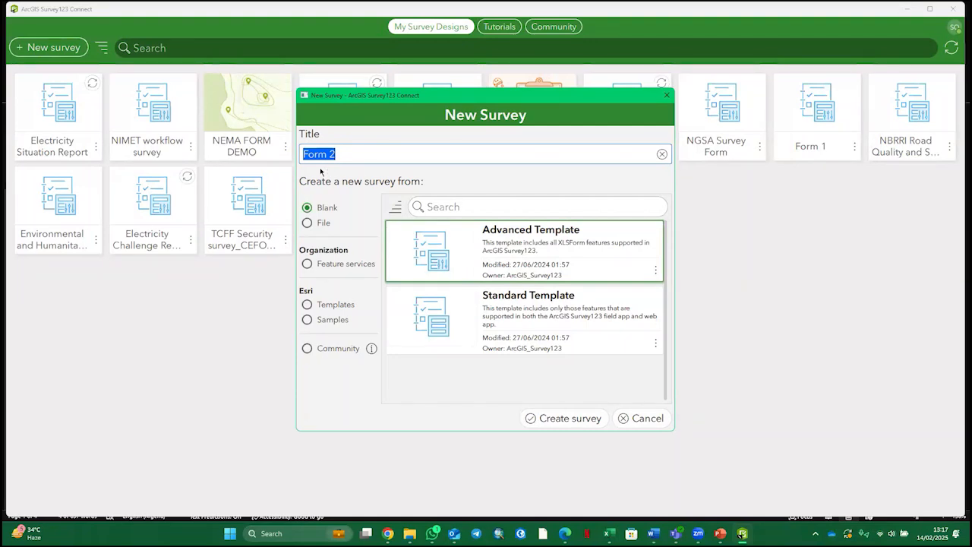
type("Building Sec")
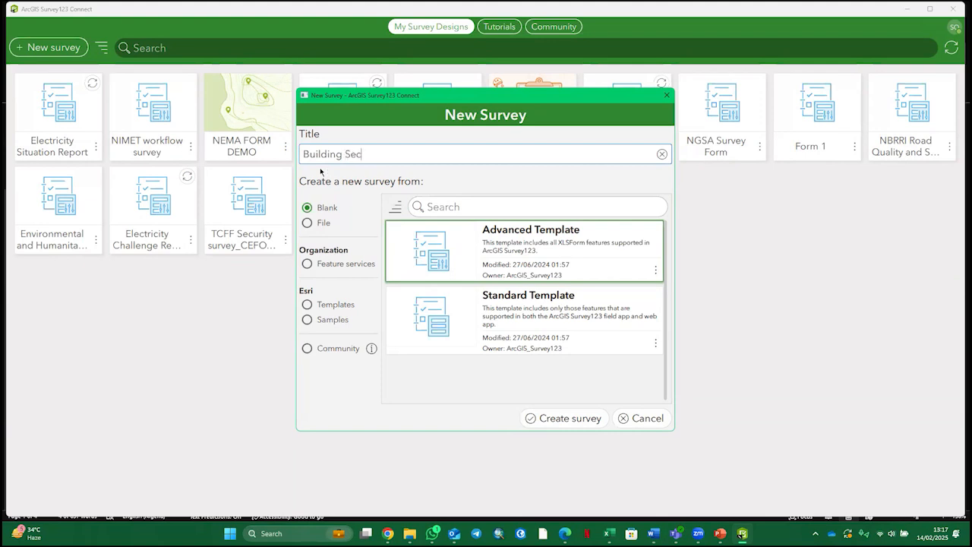
type("urity Assessment")
left_click(309, 228)
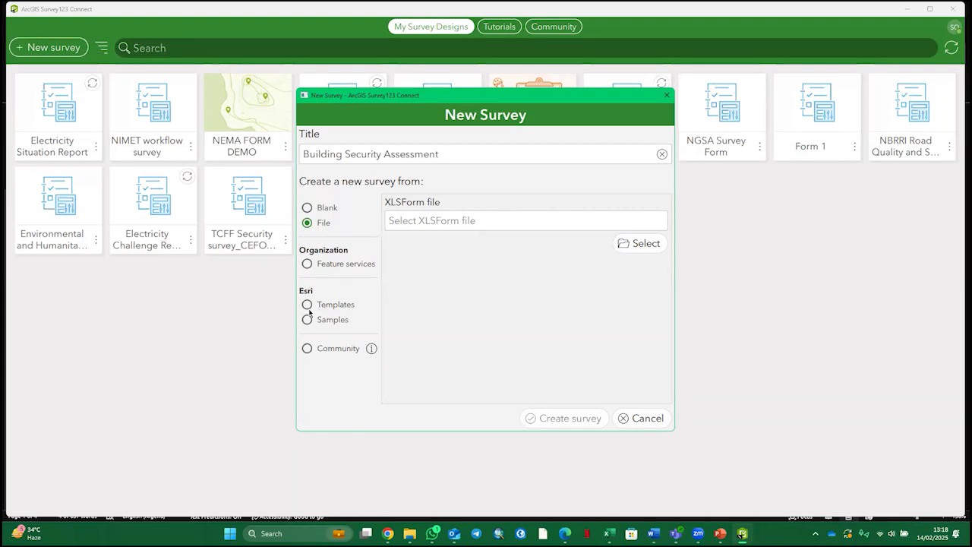
left_click(316, 209)
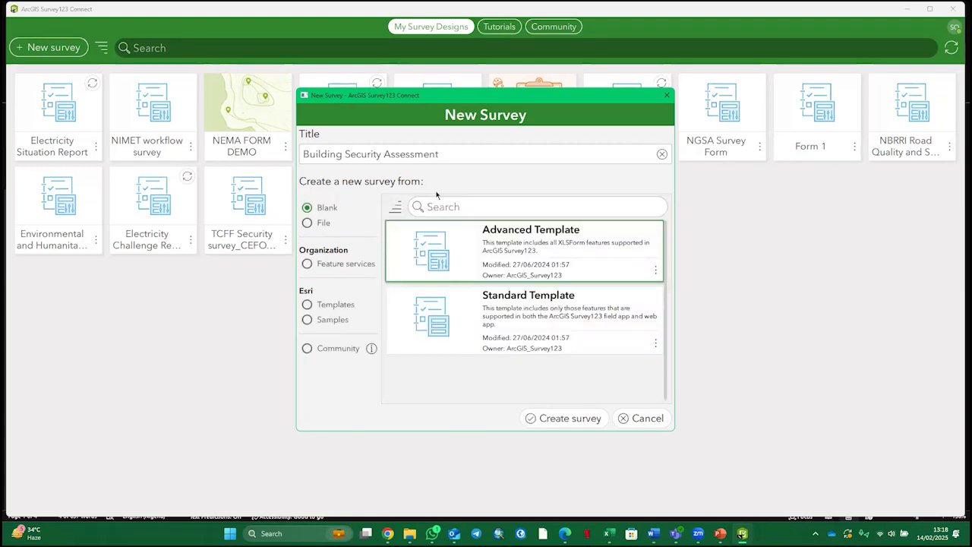
left_click(569, 424)
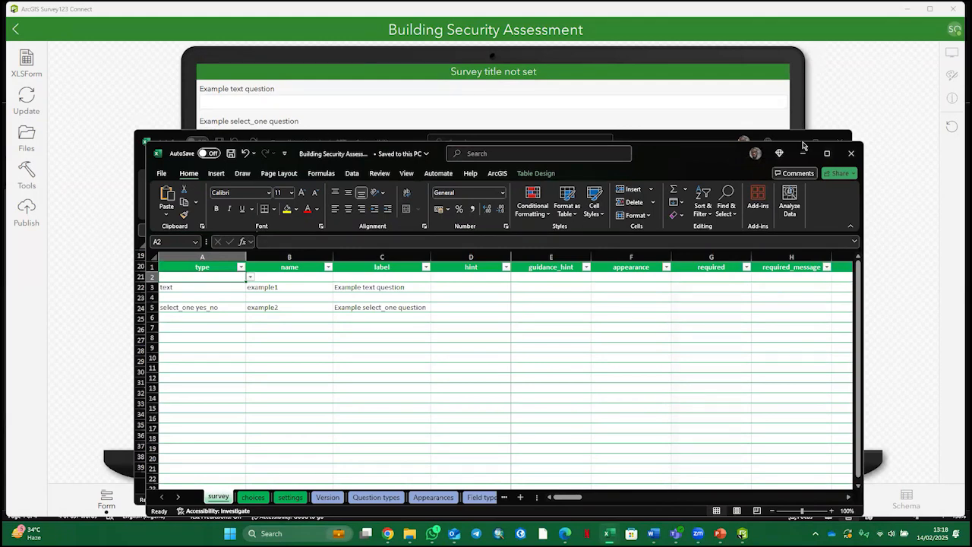
Clear the example text and select_one questions from the survey sheet of the Excel form.
left_click_drag(673, 155, 650, 173)
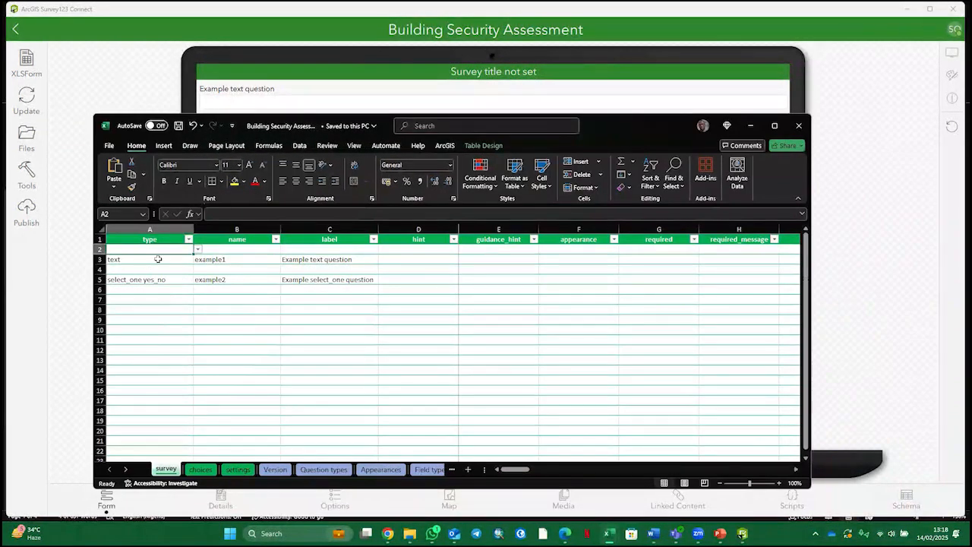
left_click_drag(151, 260, 319, 283)
key("Delete")
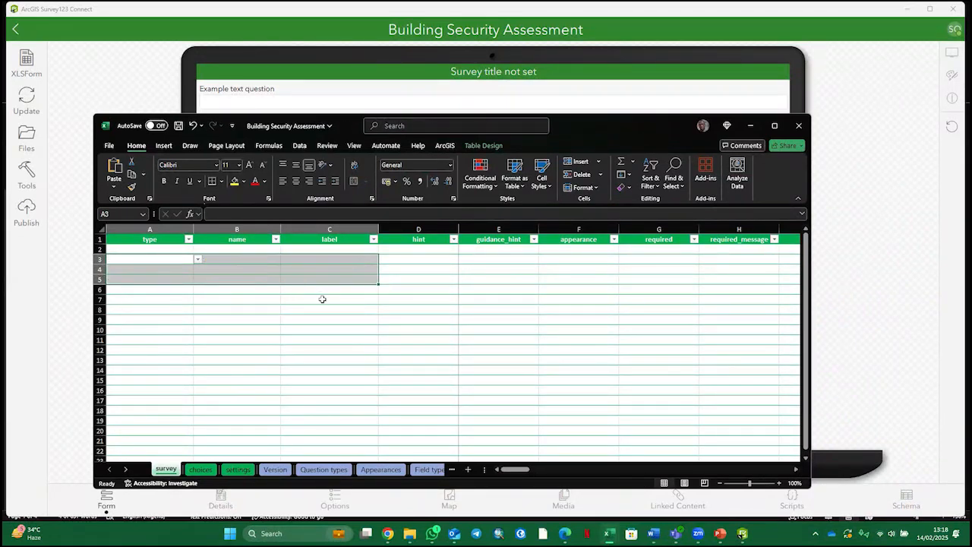
Clear the default yes_no and rating lists from the choices sheet.
left_click(200, 469)
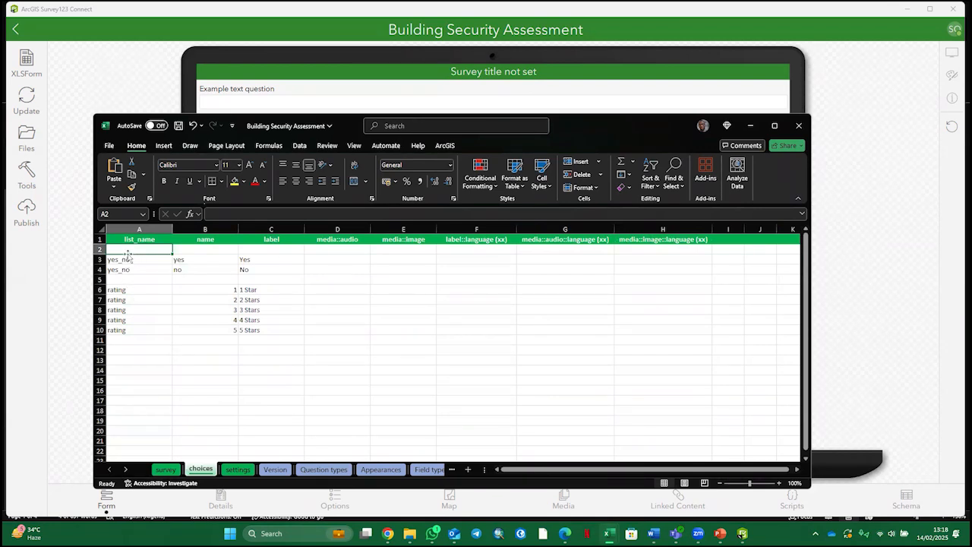
left_click_drag(128, 250, 267, 335)
key("Delete")
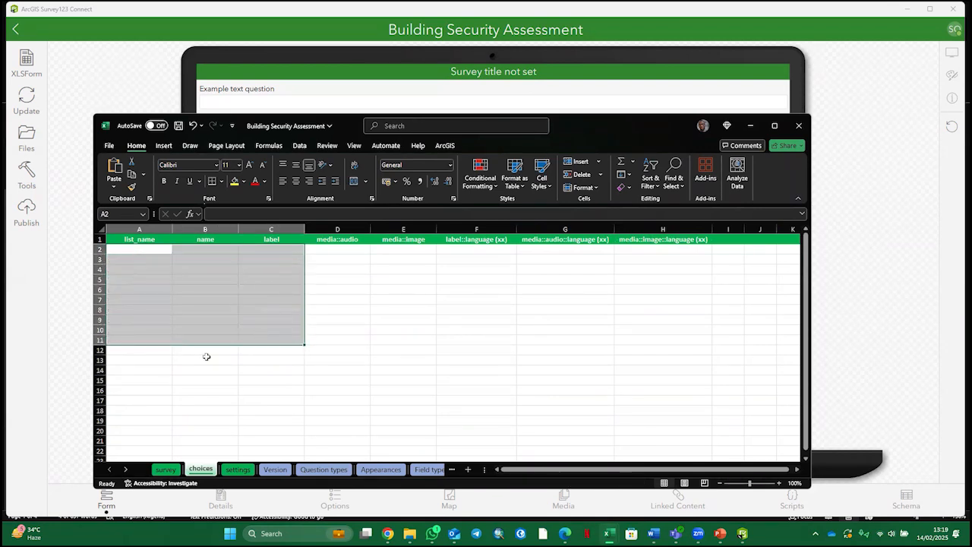
Examine the survey, choices, settings, Version, Question types and Appearances sheets, ending at cell A2 of the survey sheet.
left_click(166, 470)
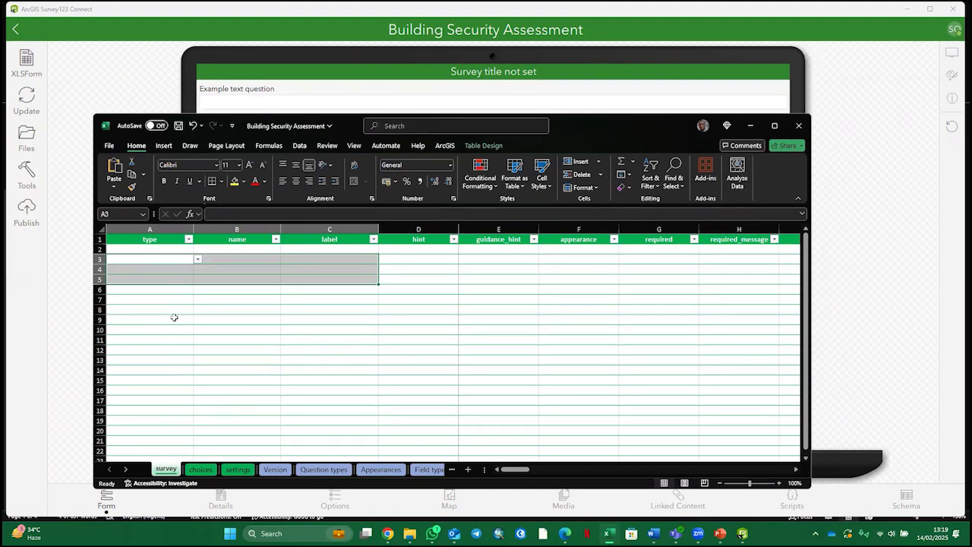
left_click(166, 259)
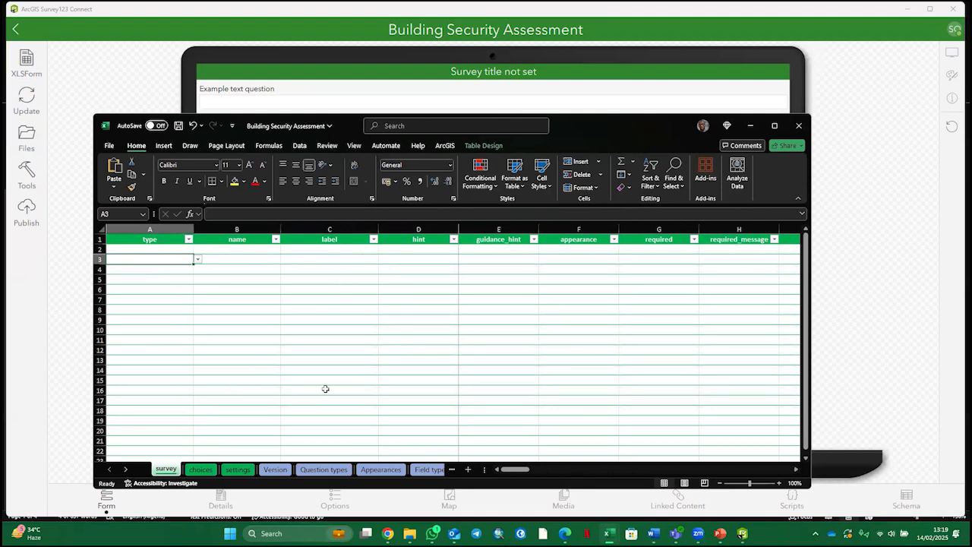
left_click(200, 469)
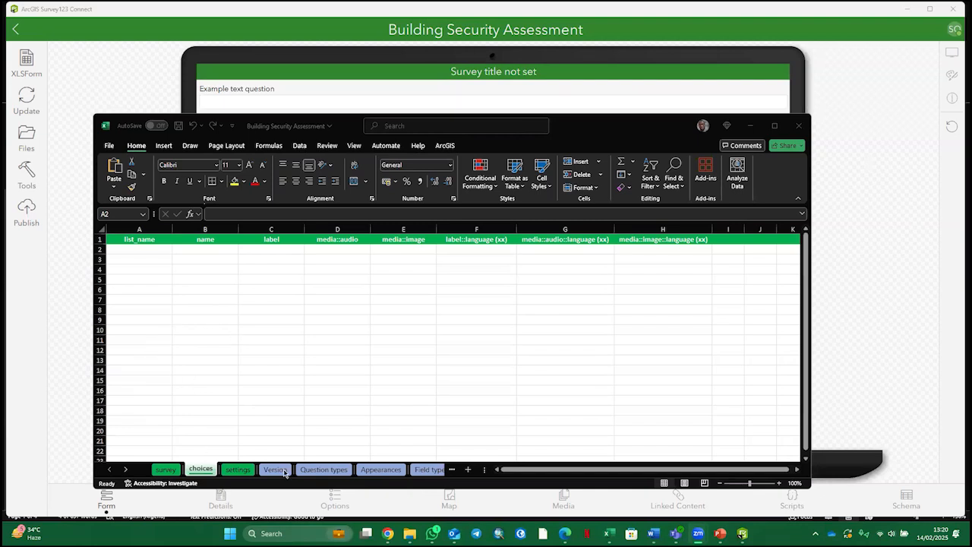
left_click(247, 473)
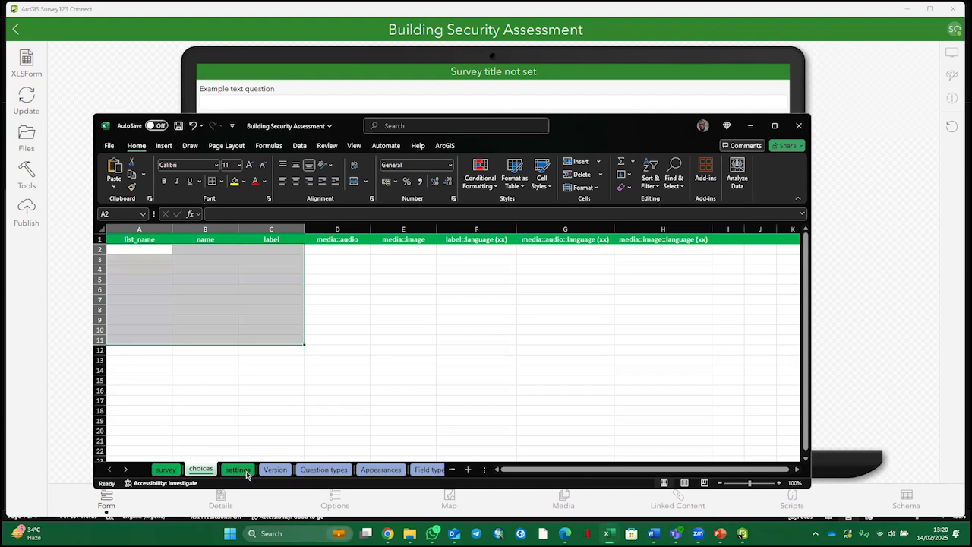
left_click(247, 473)
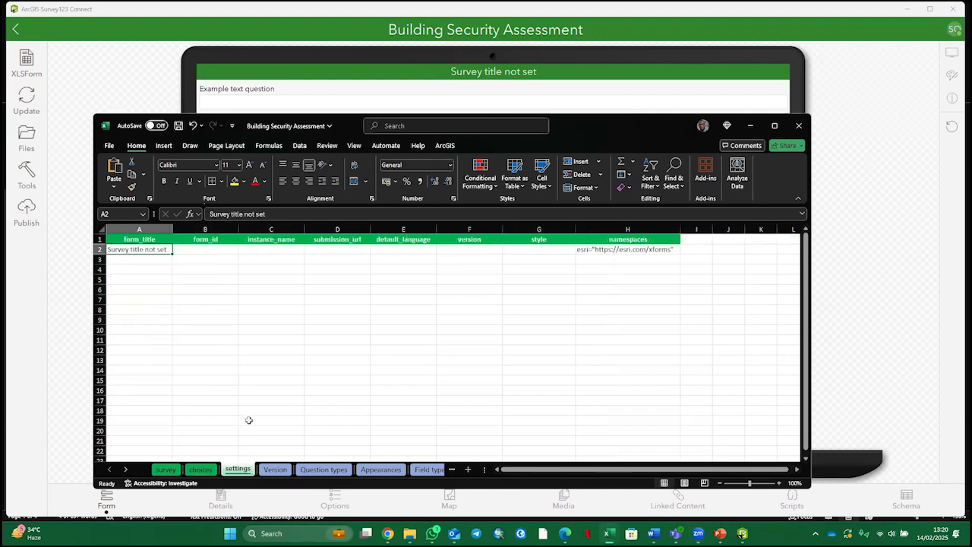
left_click(275, 469)
left_click(322, 470)
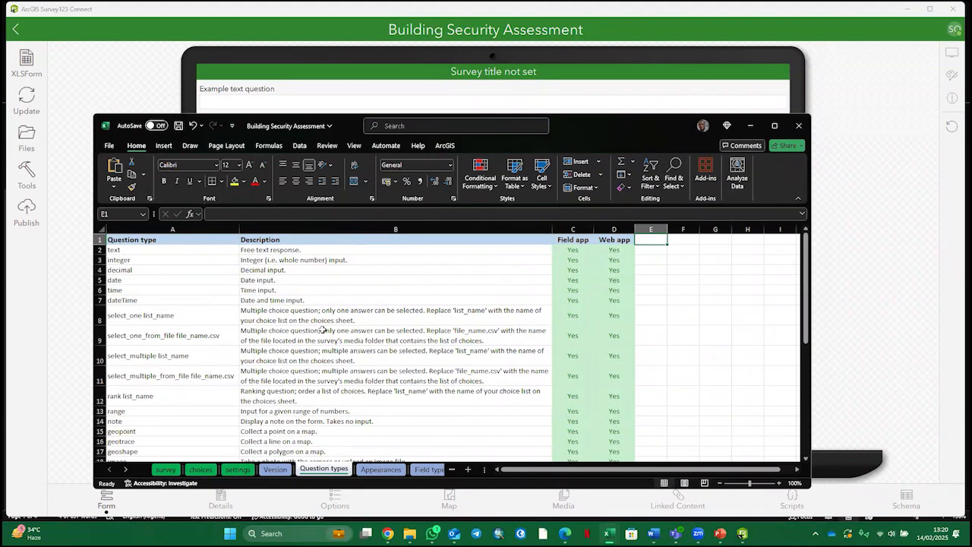
left_click(381, 469)
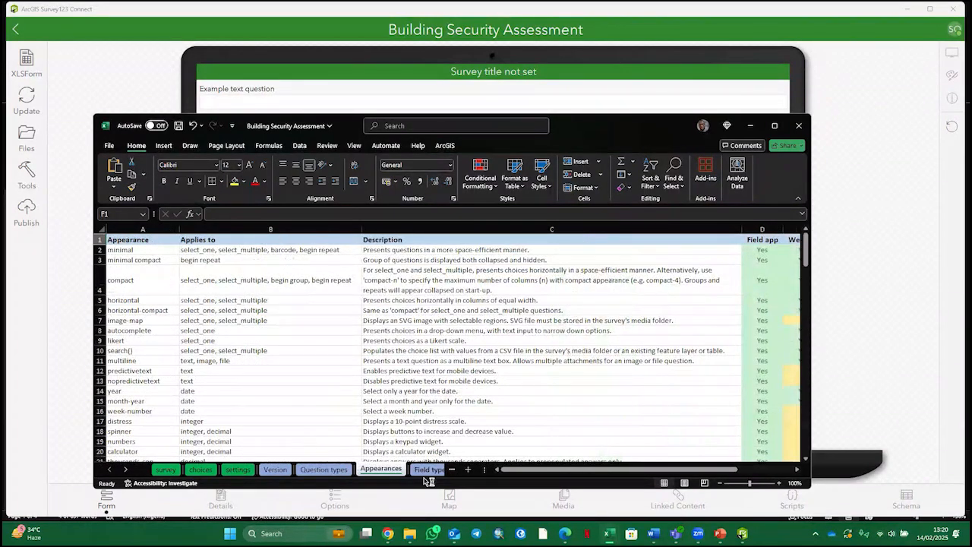
left_click(165, 469)
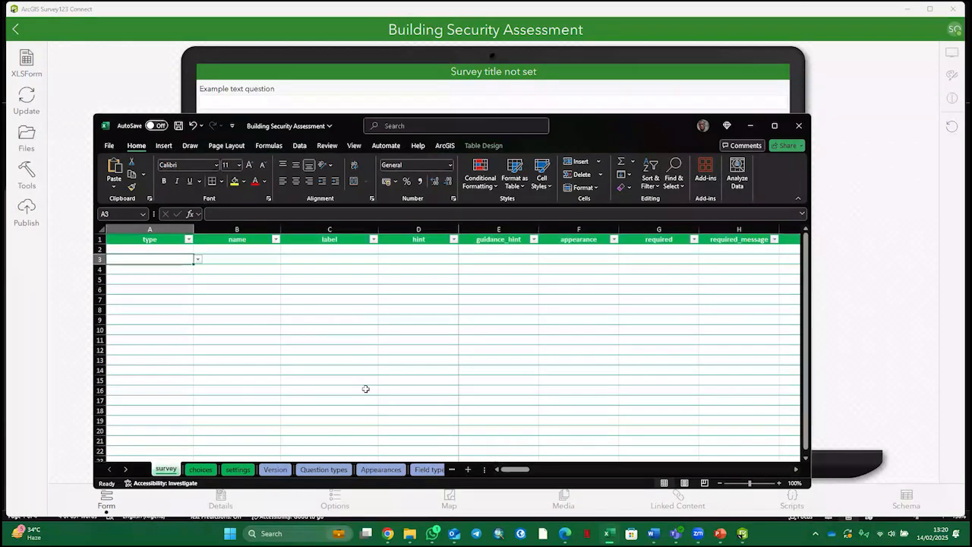
left_click(183, 249)
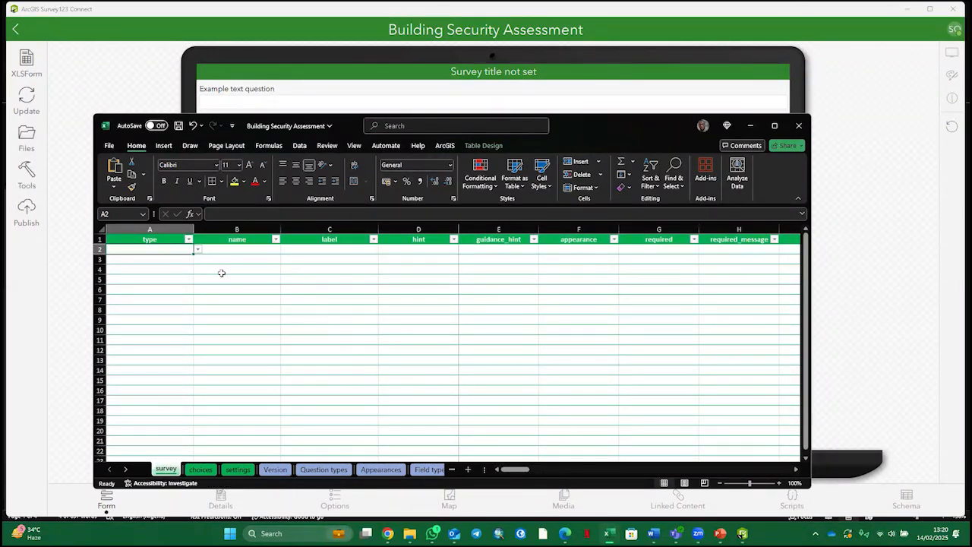
Open the form's settings sheet, and copy the heading "Building Physical Security Assessment" from the DSA Intern Training Assessment Questions document in Word.
left_click(237, 470)
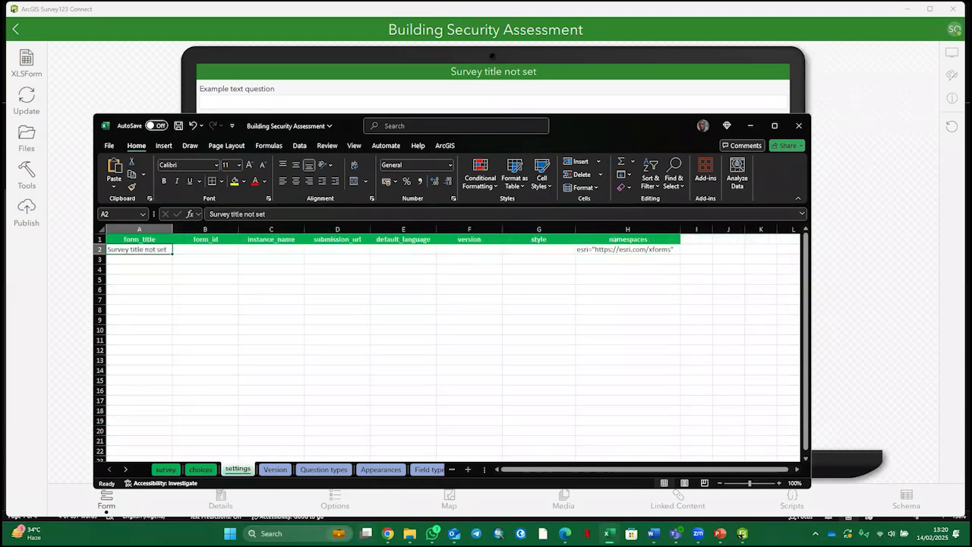
mouse_move(433, 533)
mouse_move(652, 534)
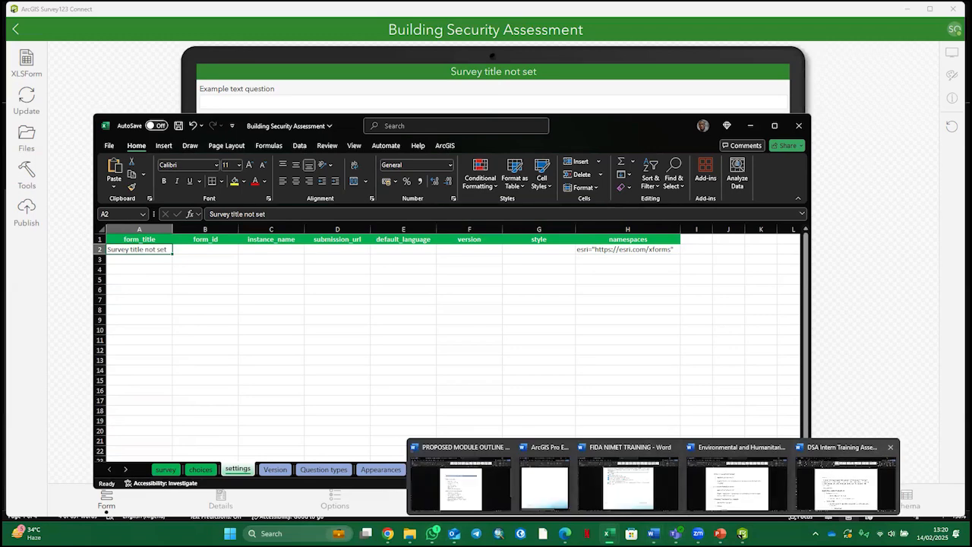
left_click(855, 497)
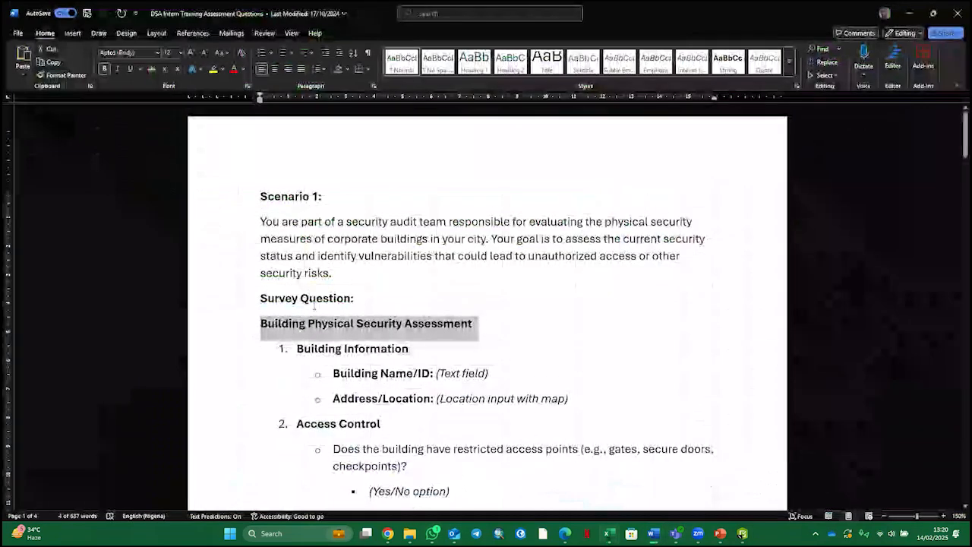
right_click(354, 326)
left_click(395, 154)
mouse_move(387, 533)
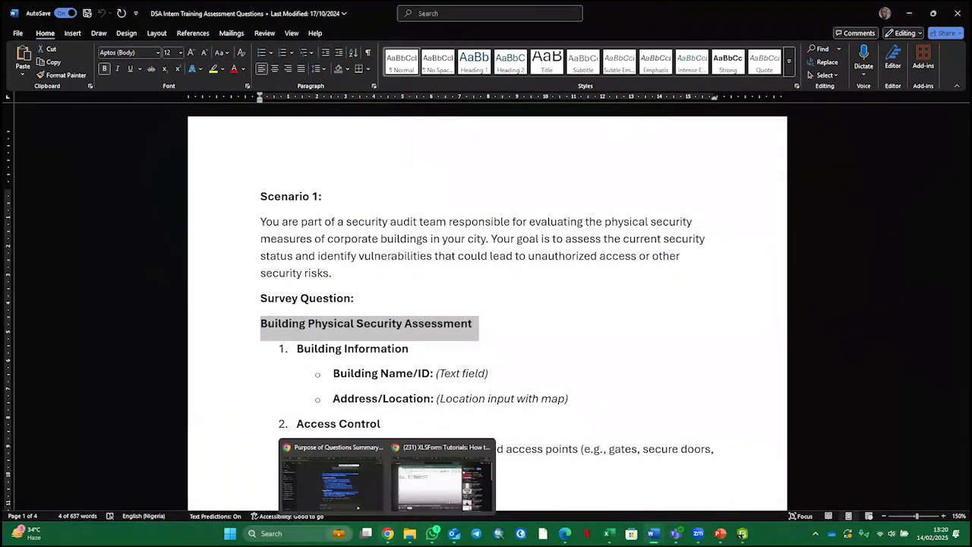
mouse_move(653, 534)
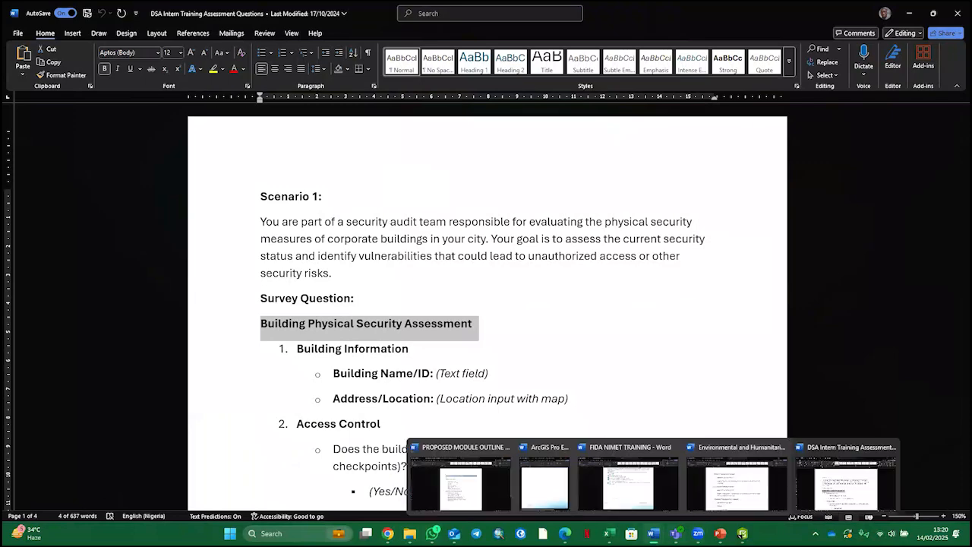
Back in the Excel form, try pasting the copied heading into form_title cell A2 of the settings sheet, and undo the paste.
mouse_move(608, 534)
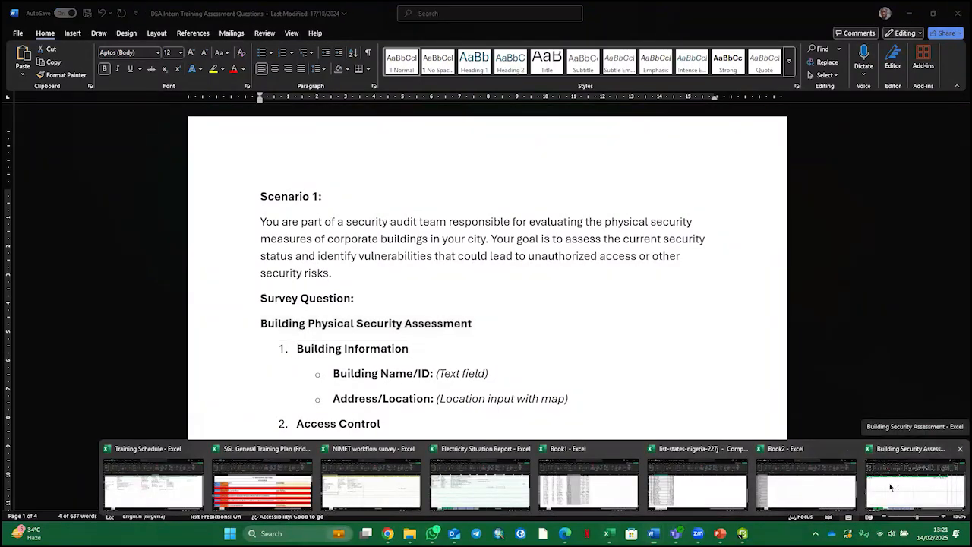
left_click(891, 487)
right_click(128, 250)
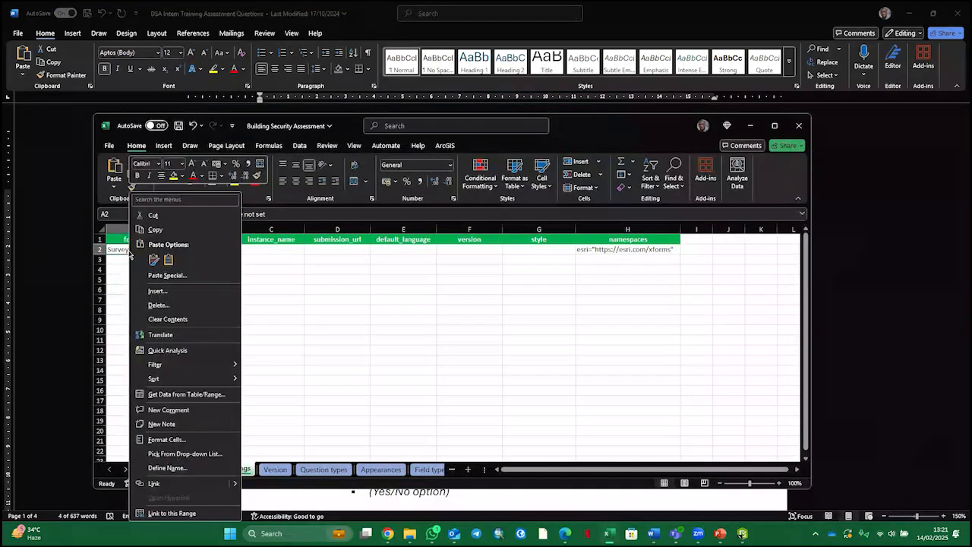
left_click(115, 251)
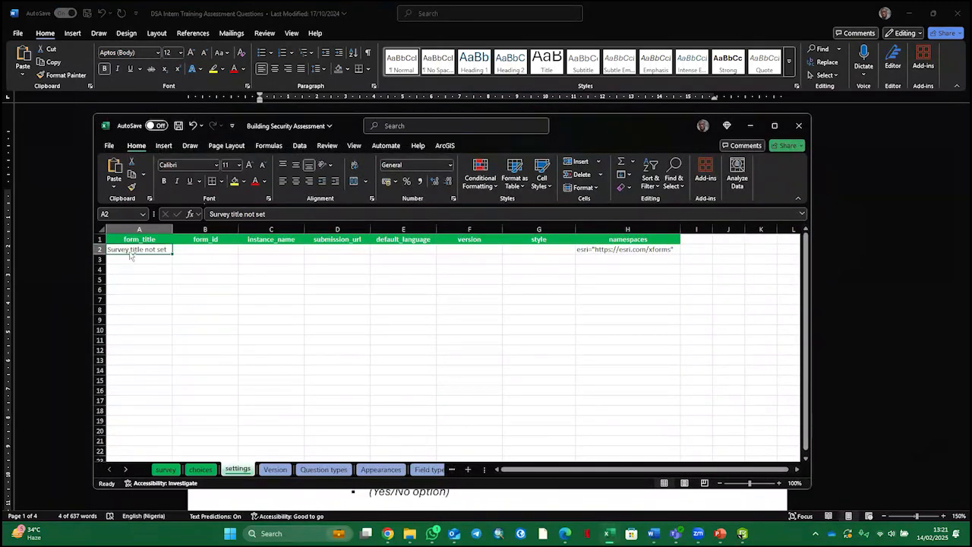
key("ctrl+v")
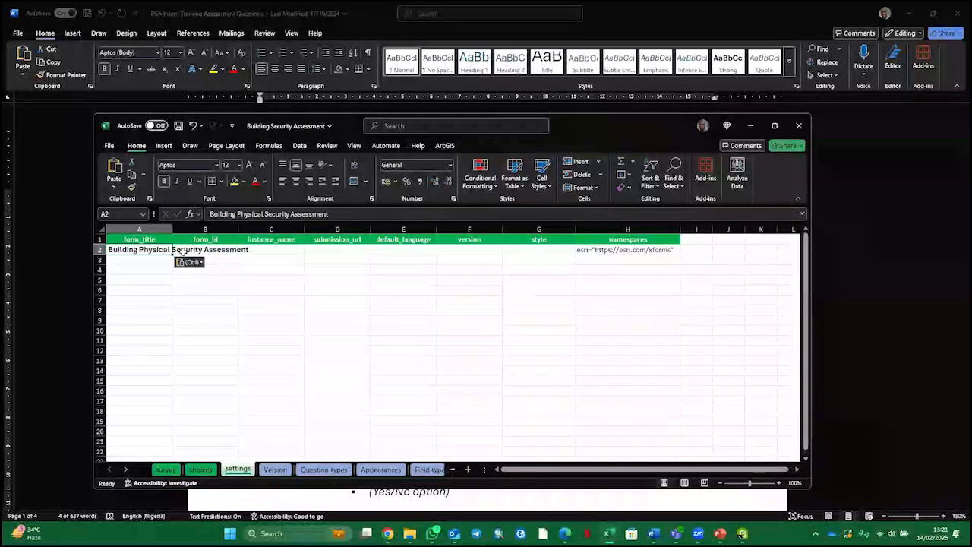
key("ctrl+z")
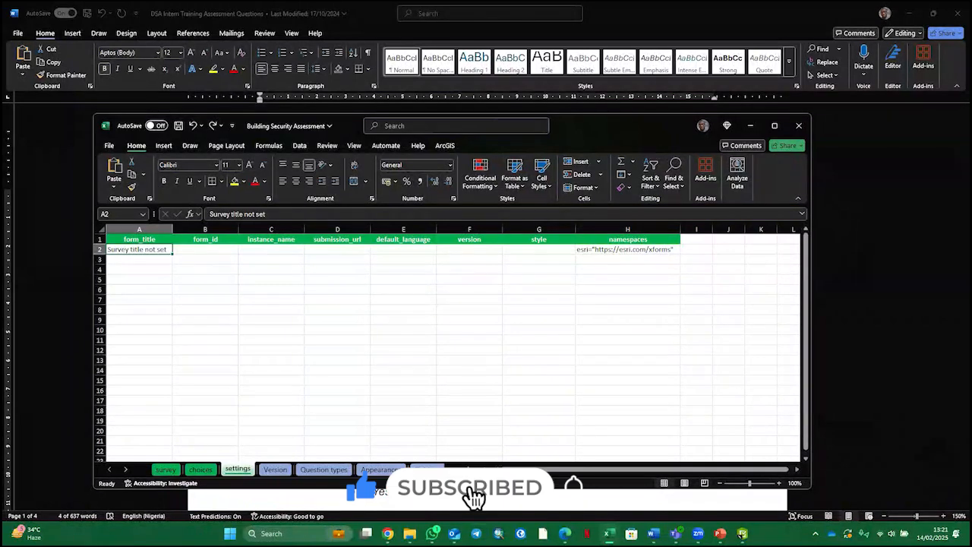
Check the heading in Word, enter "Bulding Physical Security Assessment" as the form_title in Excel's settings sheet, and save the workbook.
mouse_move(653, 533)
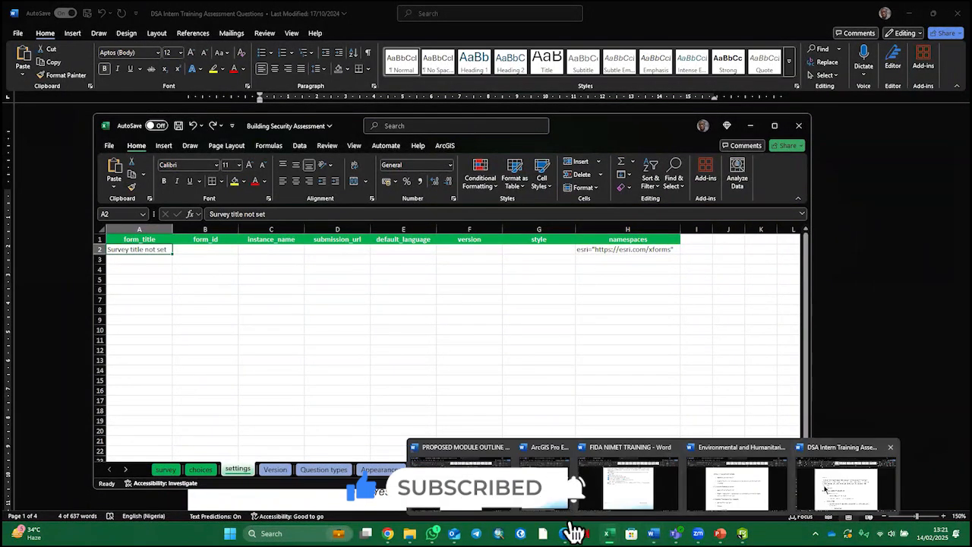
left_click(850, 492)
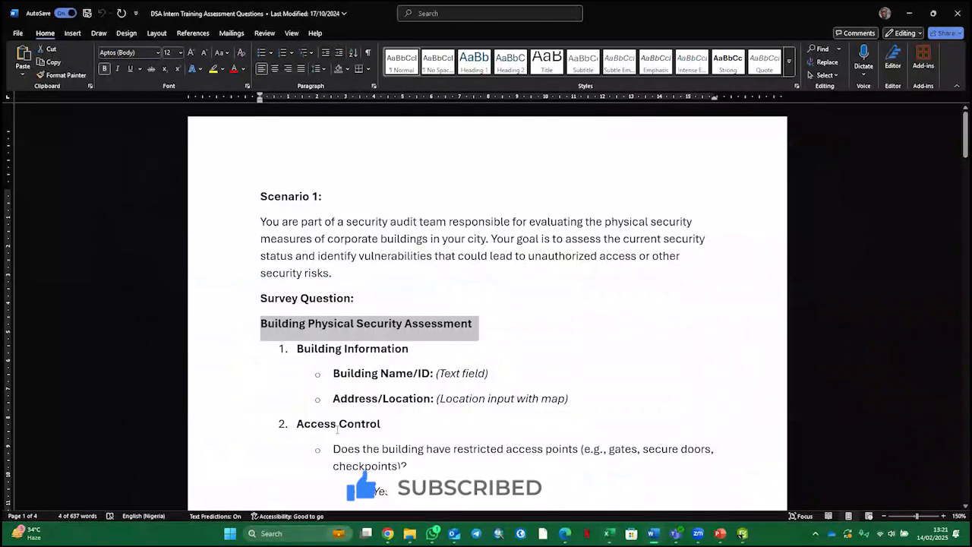
left_click(909, 13)
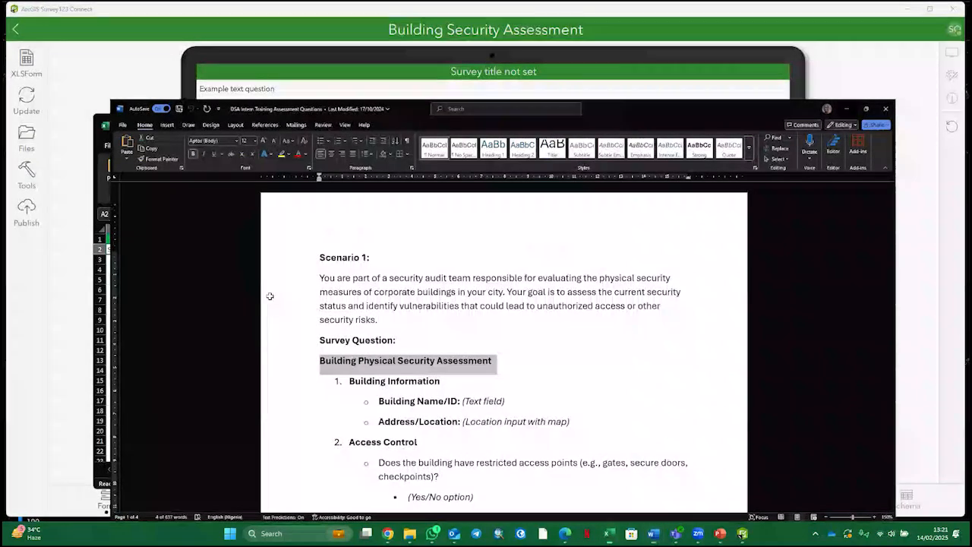
type("Bu")
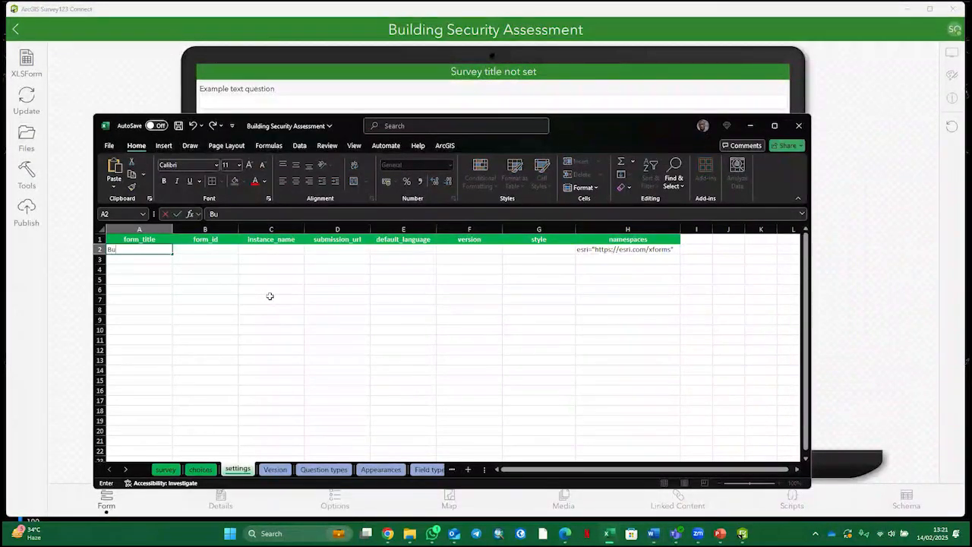
type("ilding Phys")
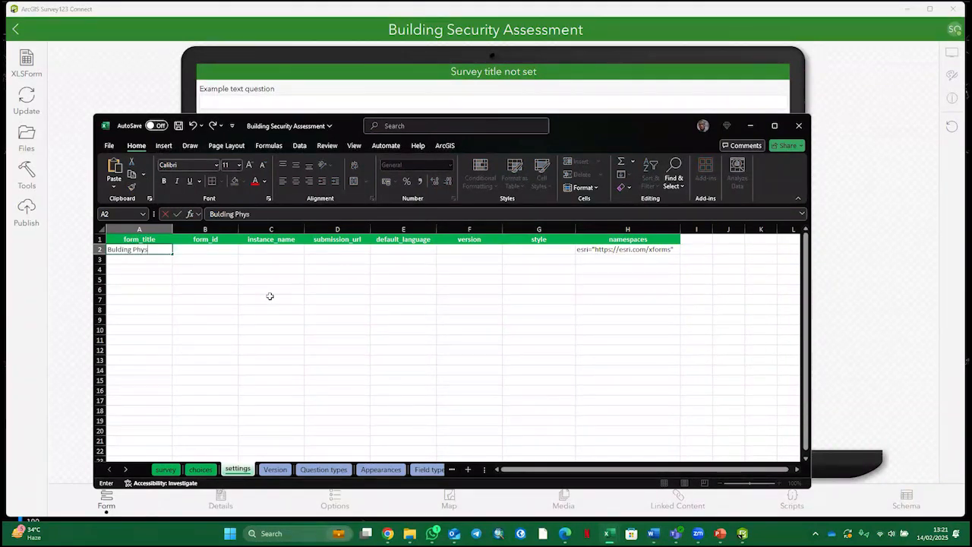
type("ical S")
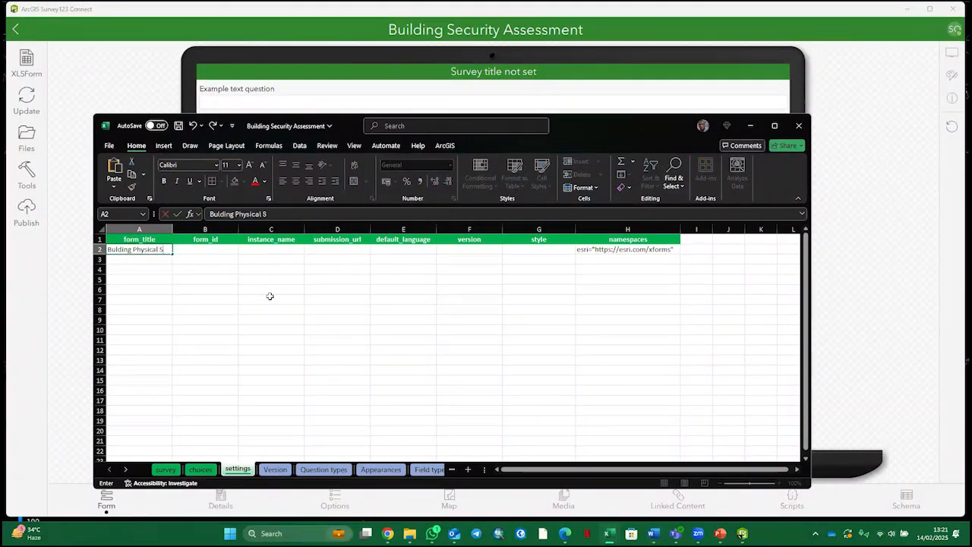
type("ecu")
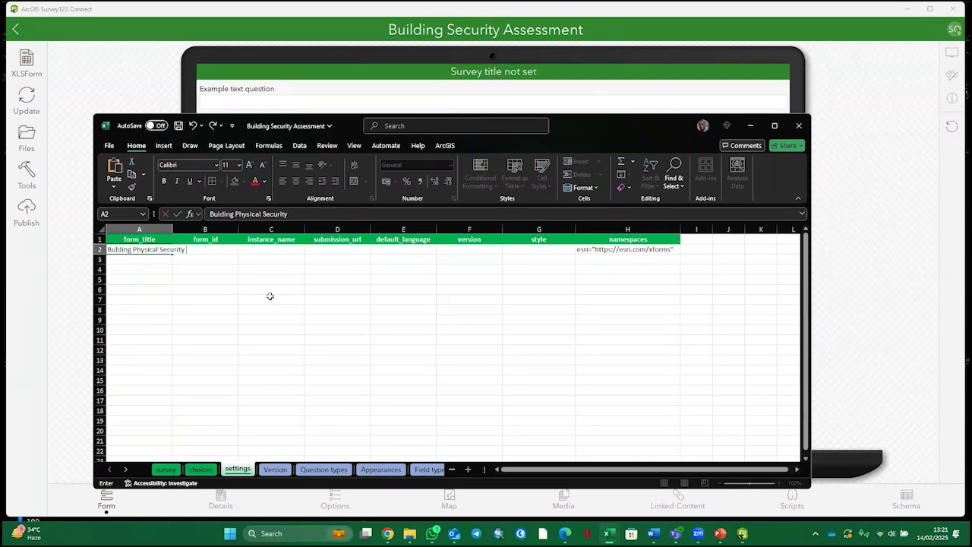
type("rity Assessment")
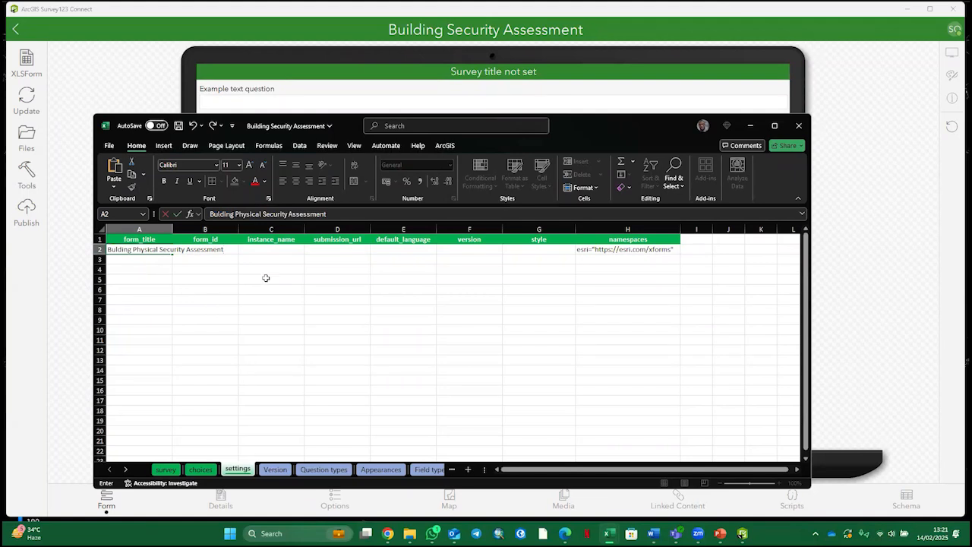
key("ctrl+s")
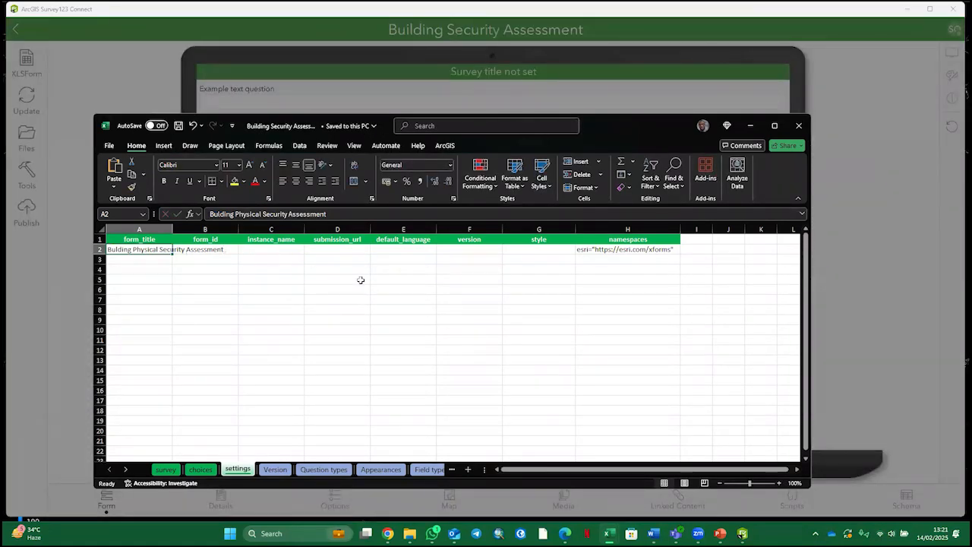
Dismiss the XLSForm conversion error in Survey123 Connect and return to the survey sheet of the Excel form.
left_click(878, 230)
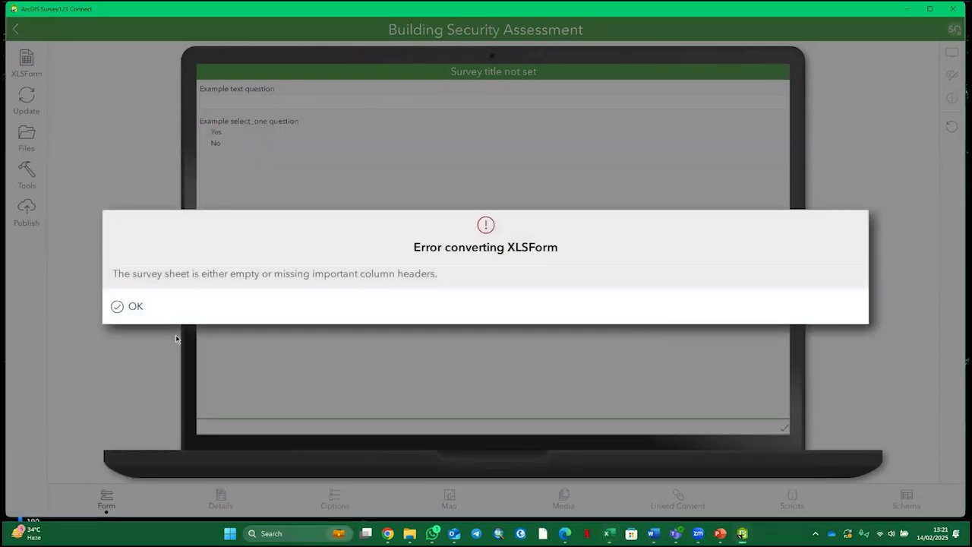
left_click(152, 311)
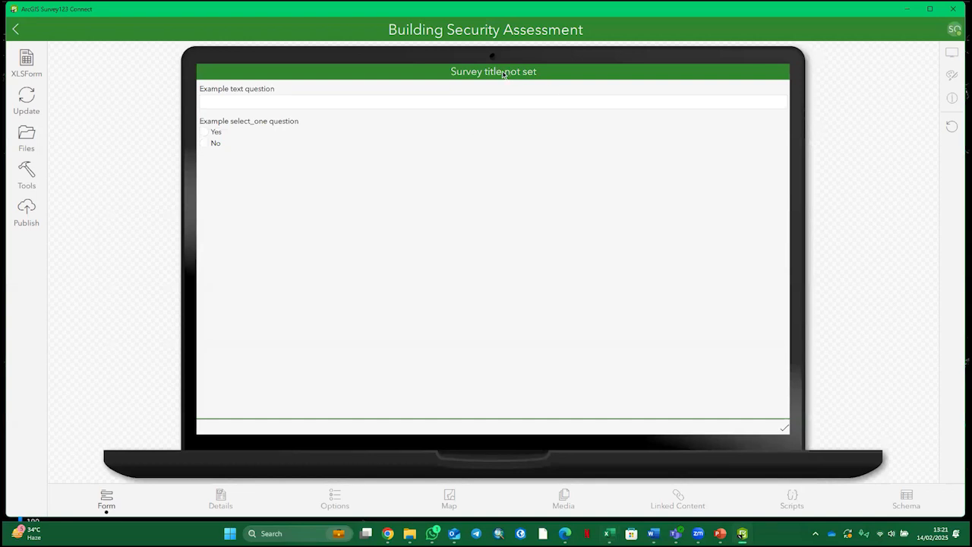
left_click(910, 13)
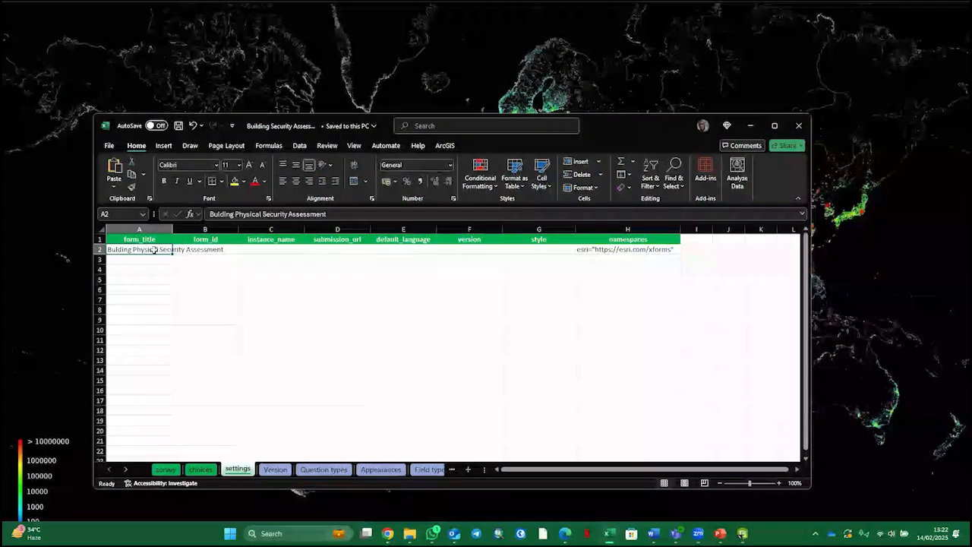
double_click(140, 250)
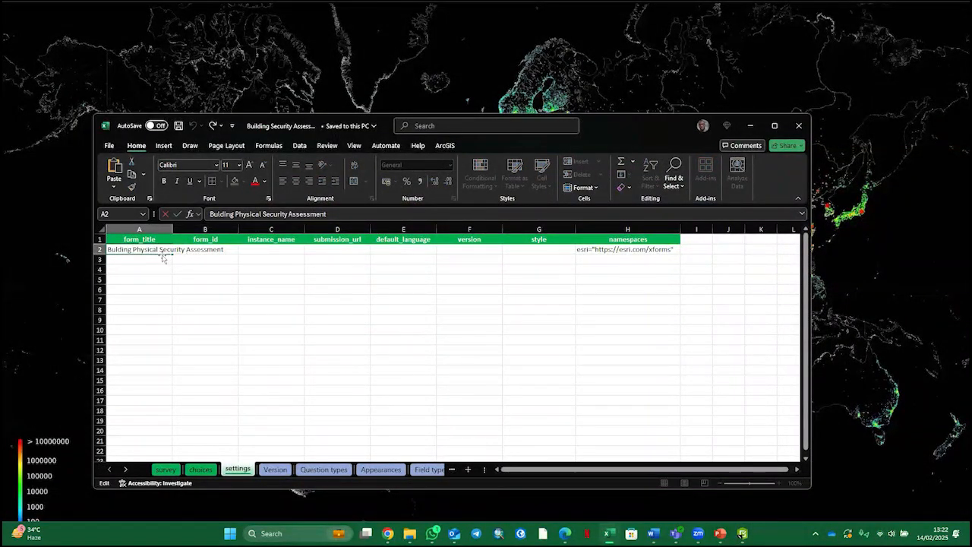
left_click(191, 470)
left_click(167, 470)
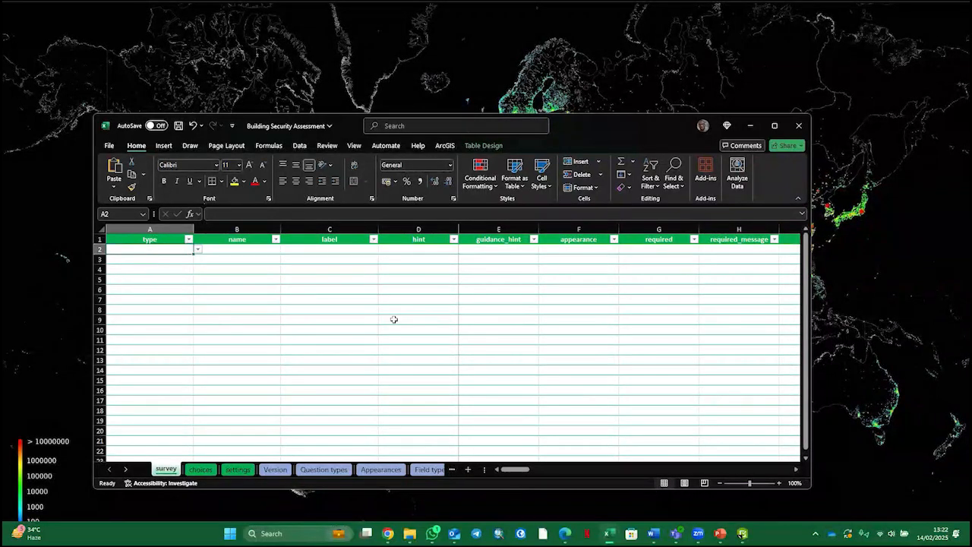
In the Word document, copy the Scenario 1 goal text from "assess the current security status" through "security risks.".
mouse_move(743, 534)
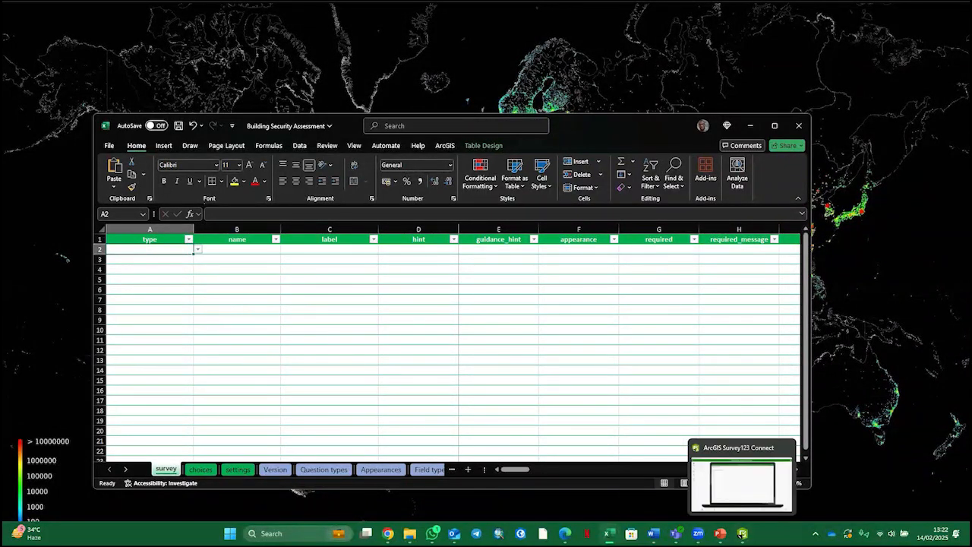
mouse_move(654, 533)
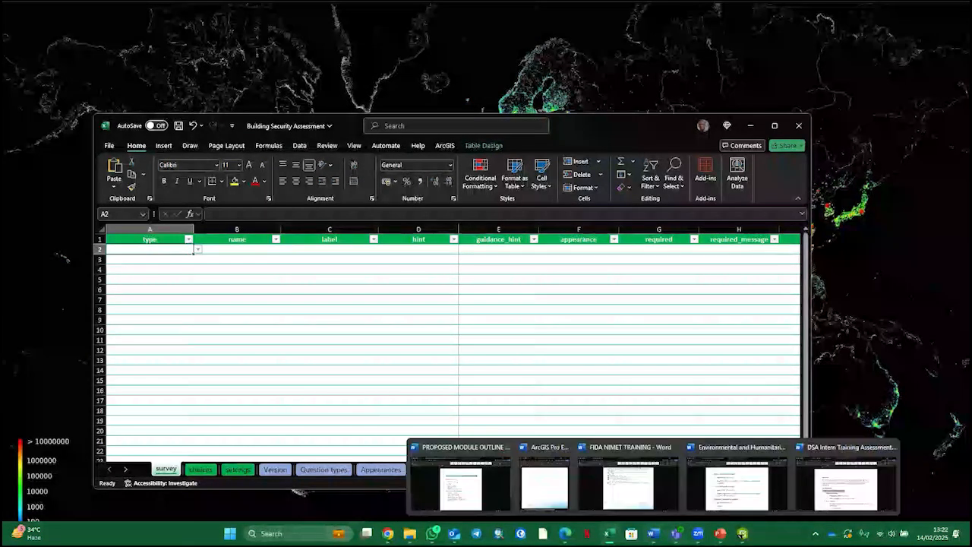
left_click(856, 487)
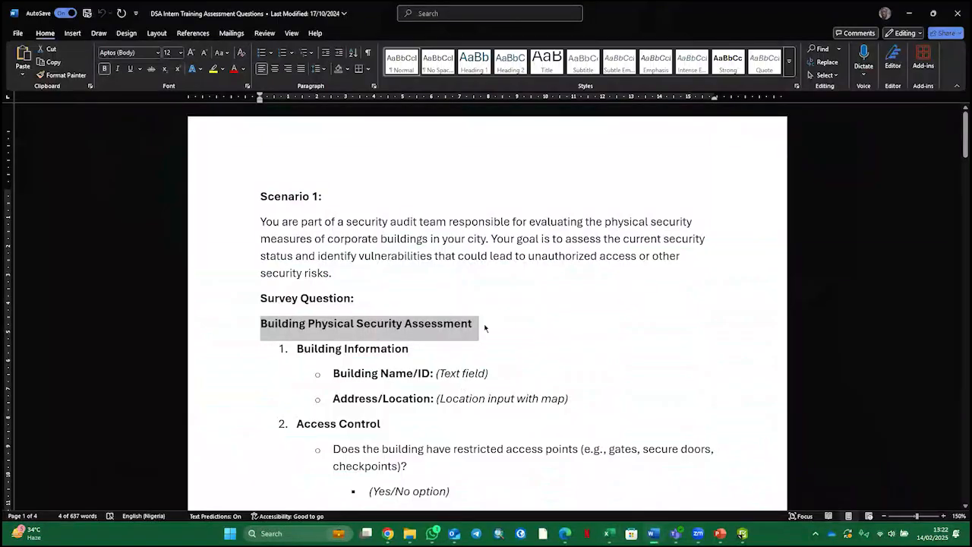
scroll(486, 330, "down", 2)
scroll(502, 337, "up", 2)
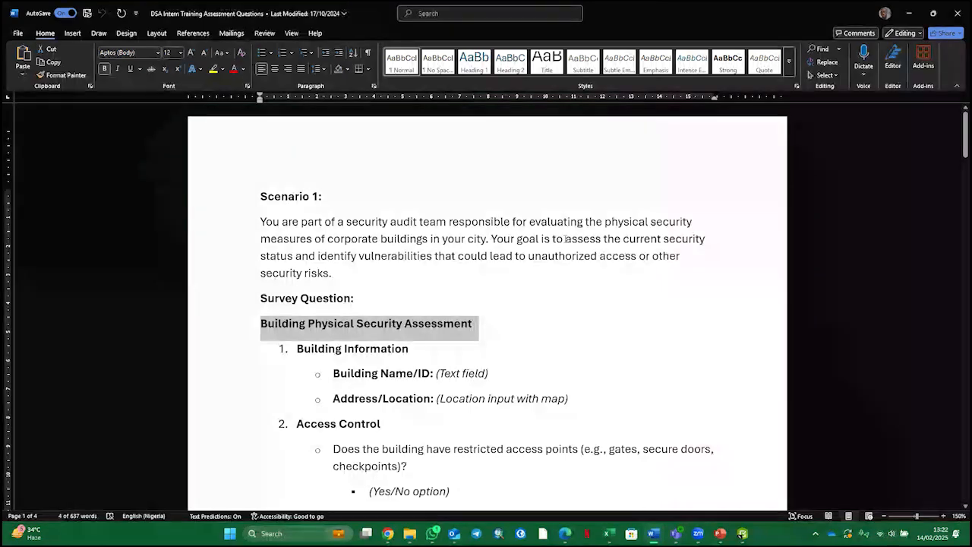
left_click_drag(563, 240, 545, 276)
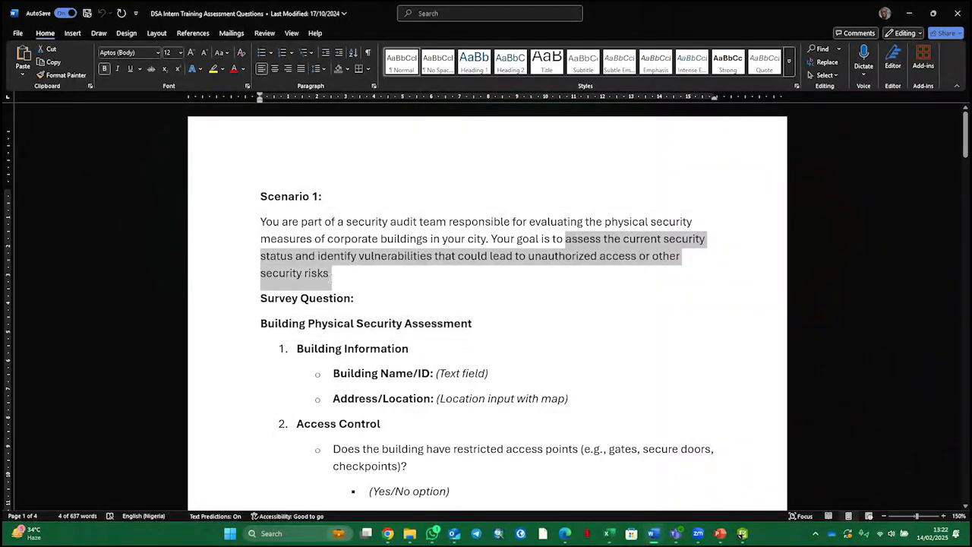
right_click(582, 238)
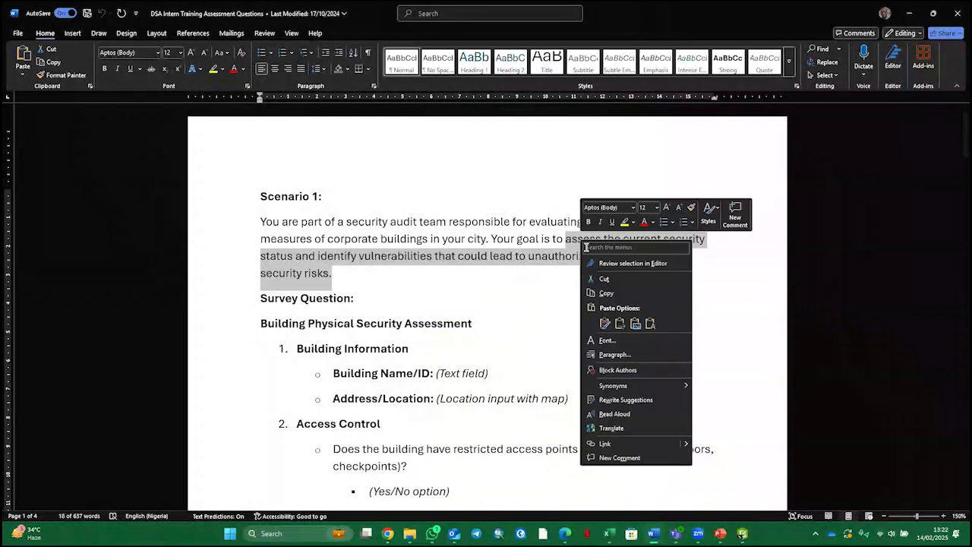
left_click(606, 293)
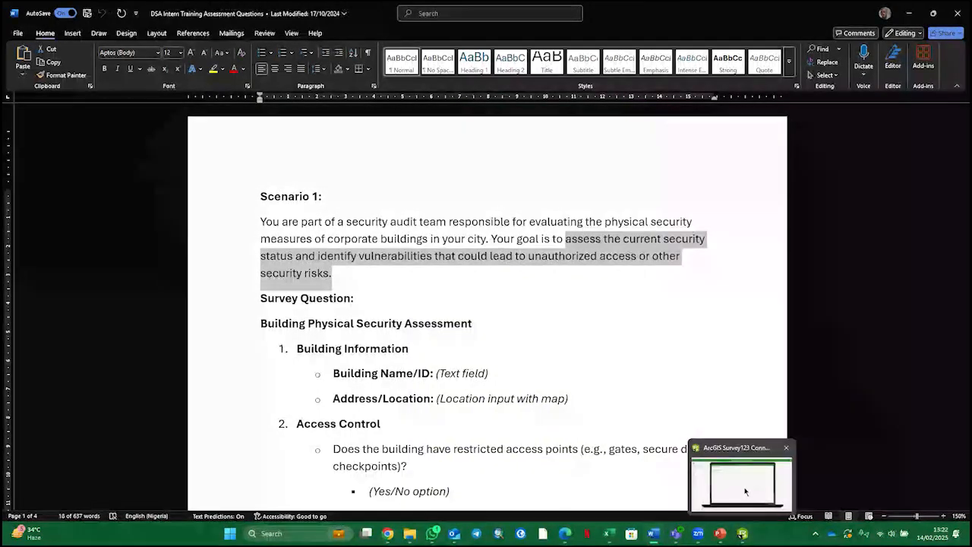
Switch to the Building Security Assessment workbook in Excel and set the type in cell A2 of the survey sheet to text.
mouse_move(653, 533)
mouse_move(610, 533)
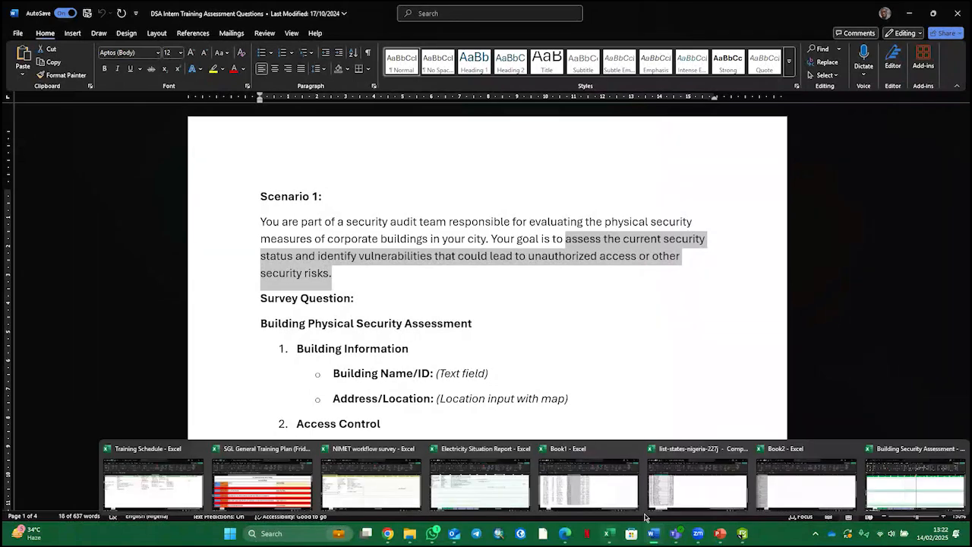
left_click(911, 500)
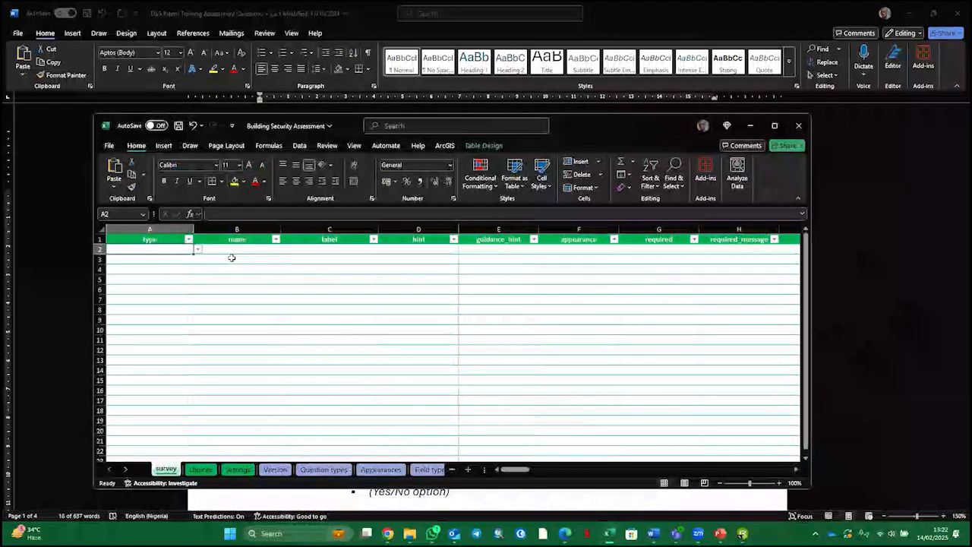
left_click(198, 250)
scroll(162, 272, "up", 6)
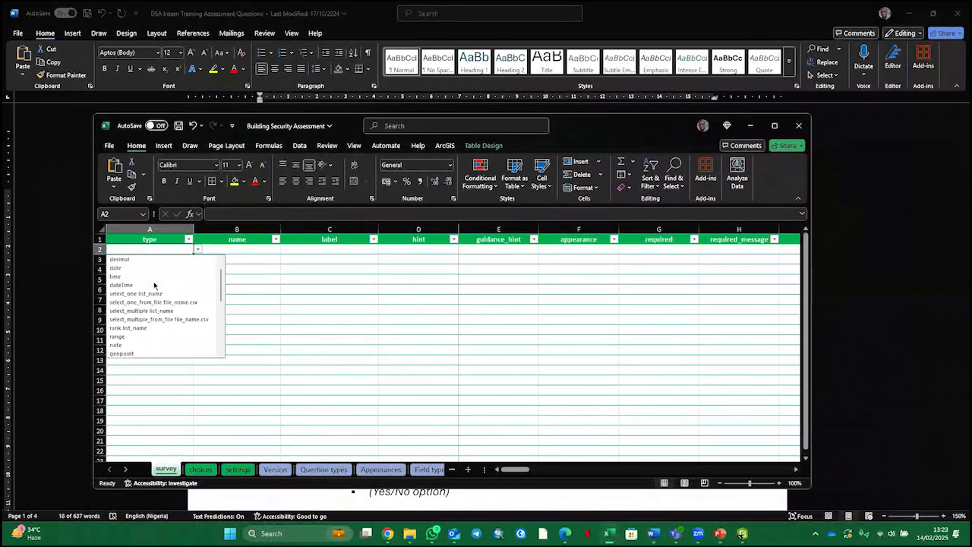
left_click(169, 261)
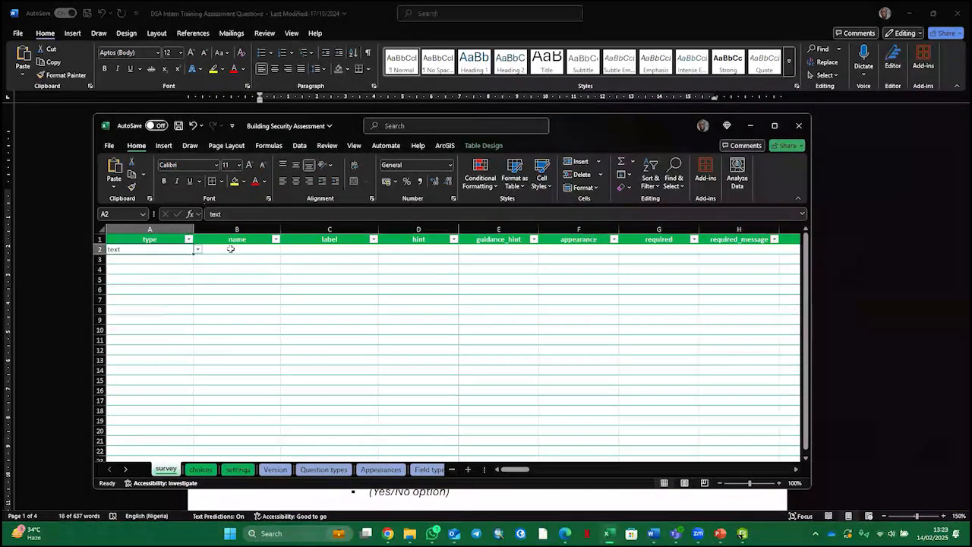
Name the row 2 question "SurveyDescription" in cell B2 of the survey sheet.
left_click(238, 254)
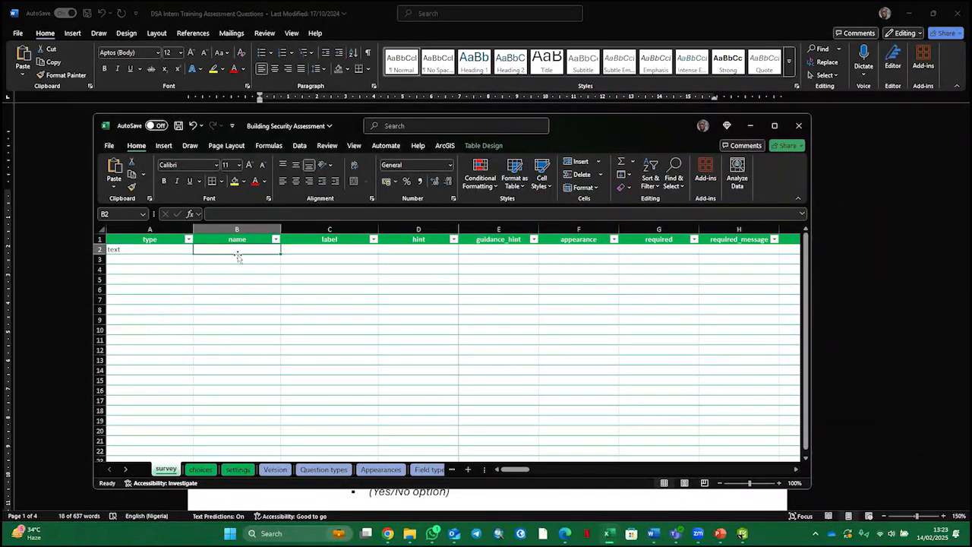
type("De")
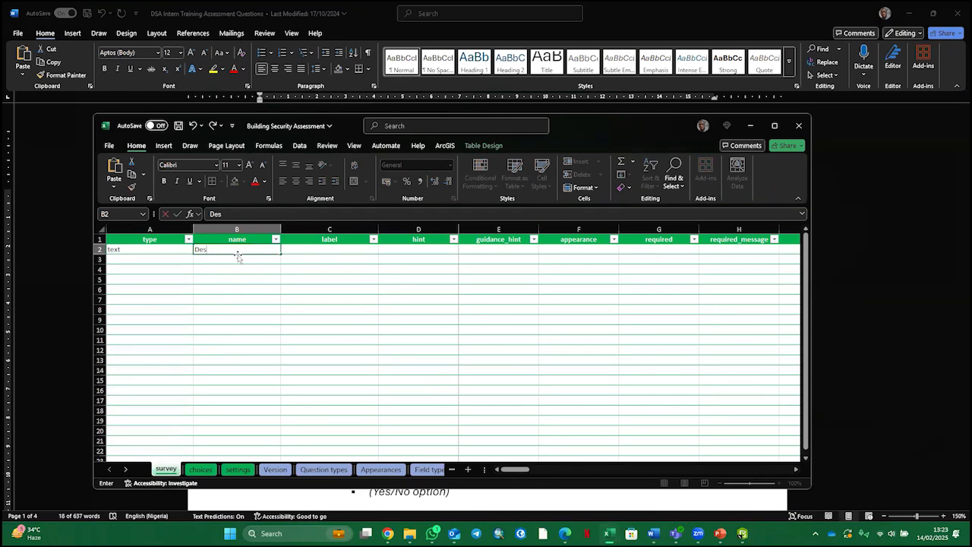
type("scription")
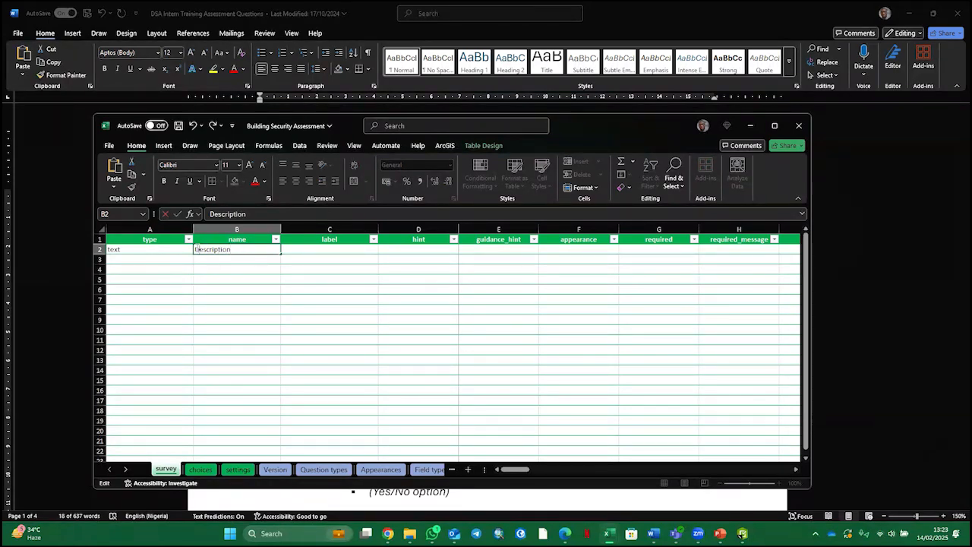
left_click(196, 250)
type("Survey")
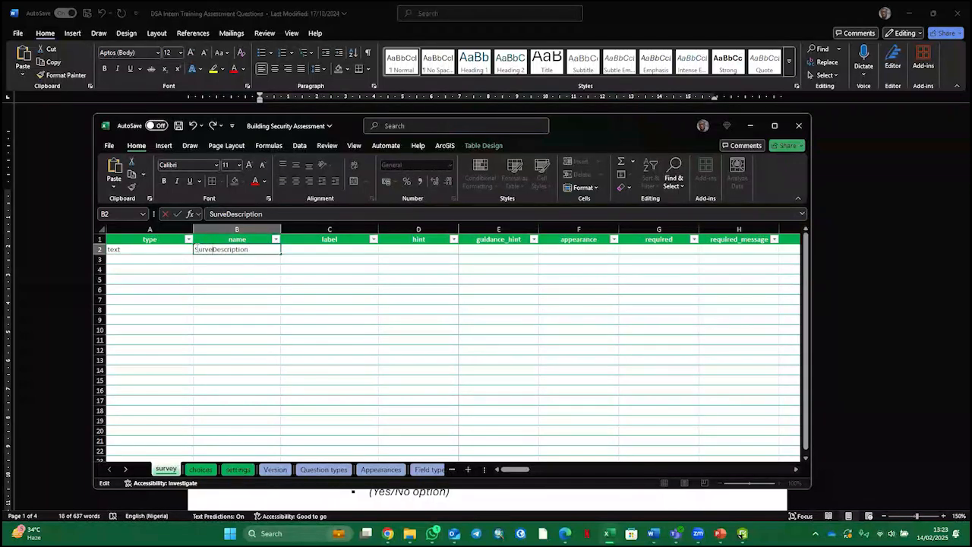
left_click(303, 253)
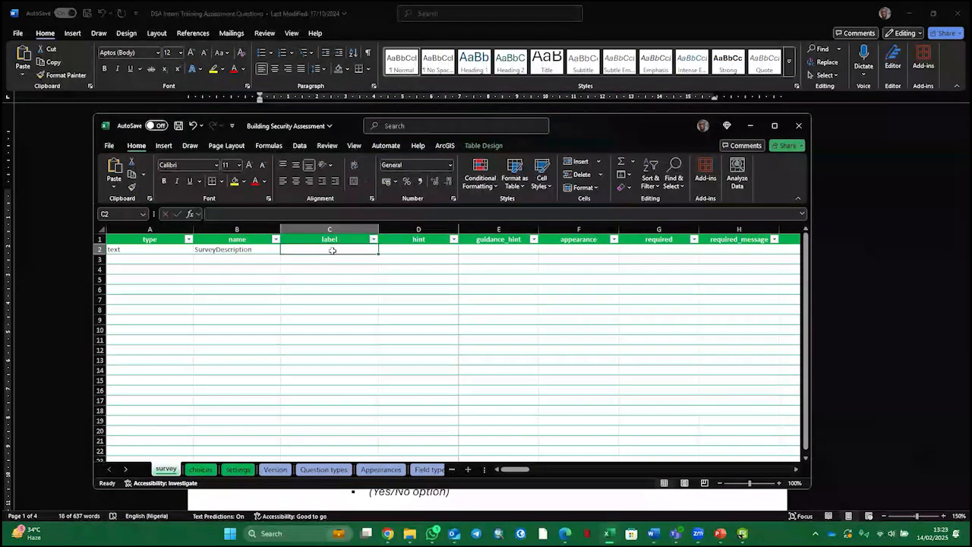
key("ctrl+v")
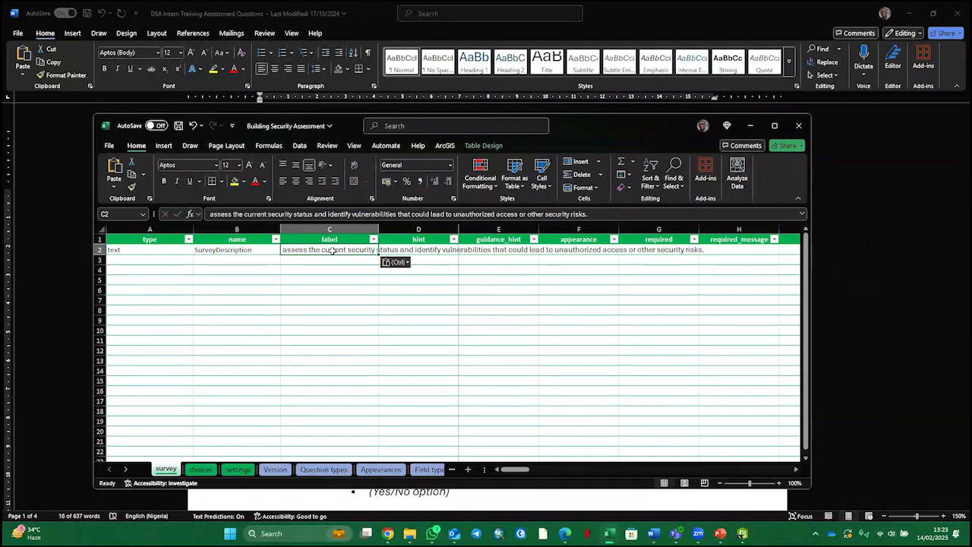
left_click(370, 211)
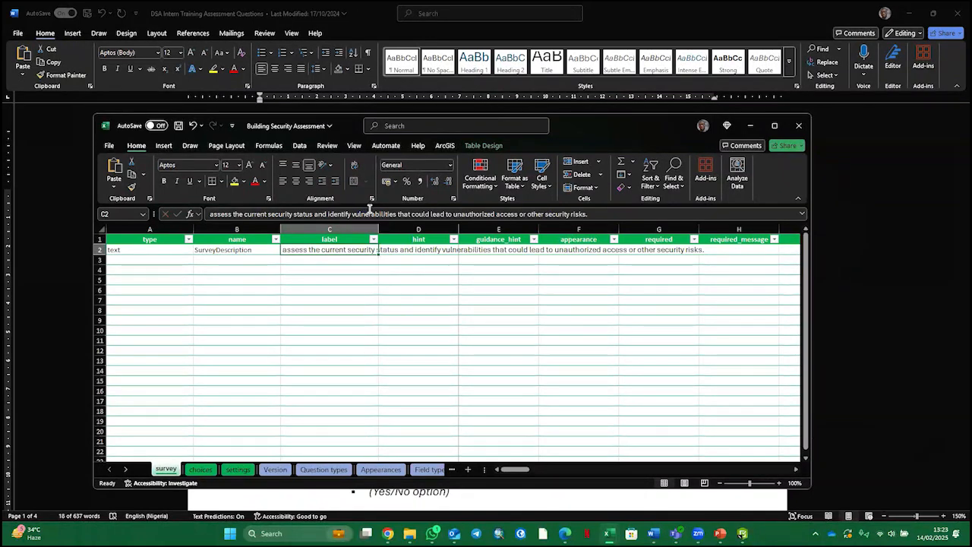
key("ctrl+z")
Insert the copied goal text as unformatted label text in cell C2 and begin it with "This Survey aims to".
left_click(303, 214)
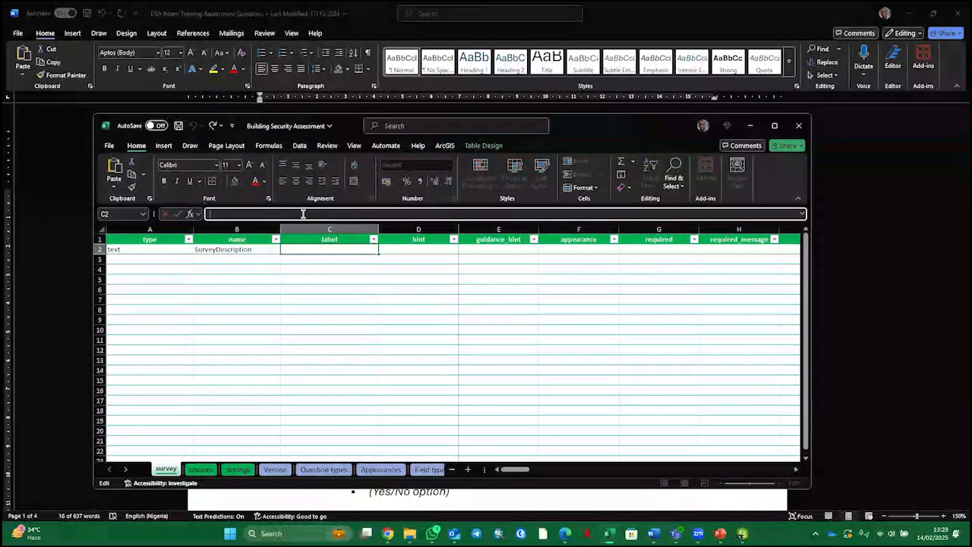
key("ctrl+v")
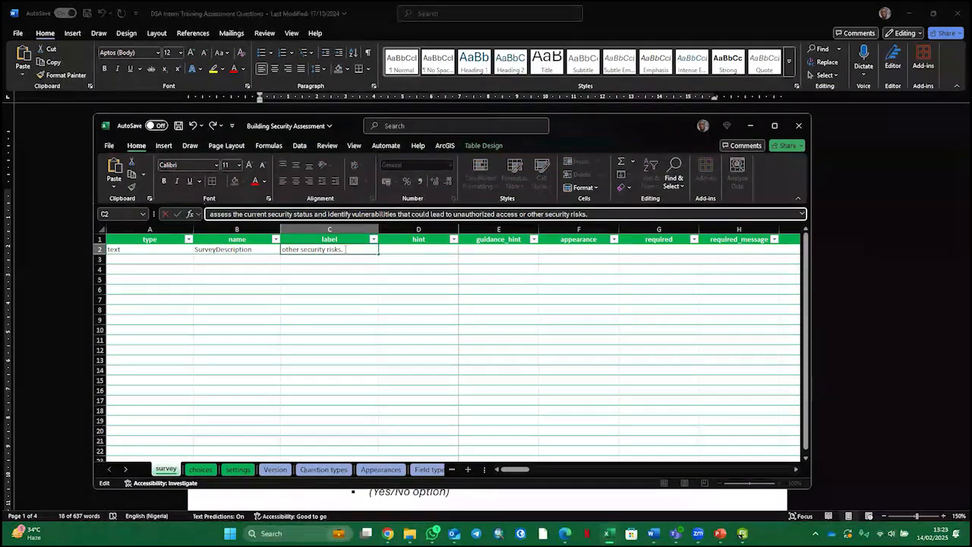
left_click(330, 251)
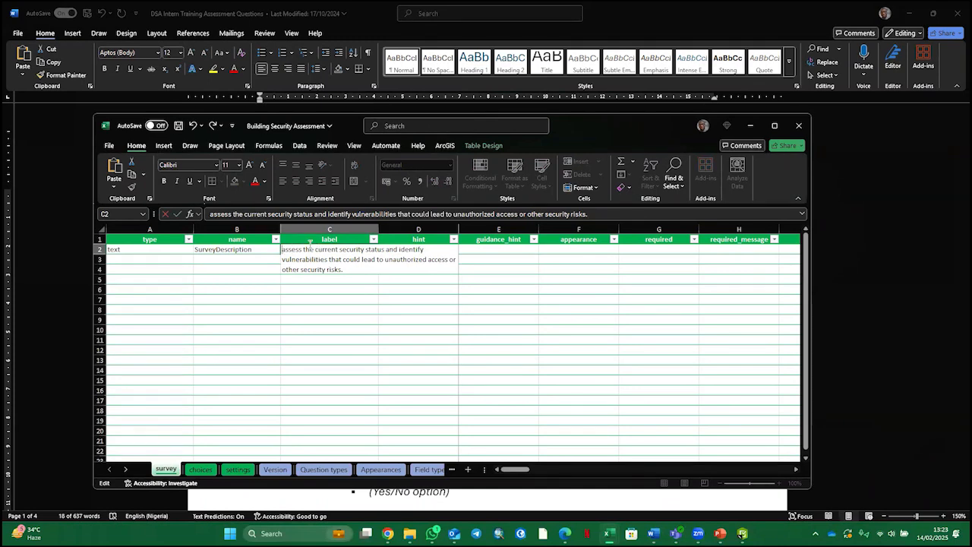
type("This ")
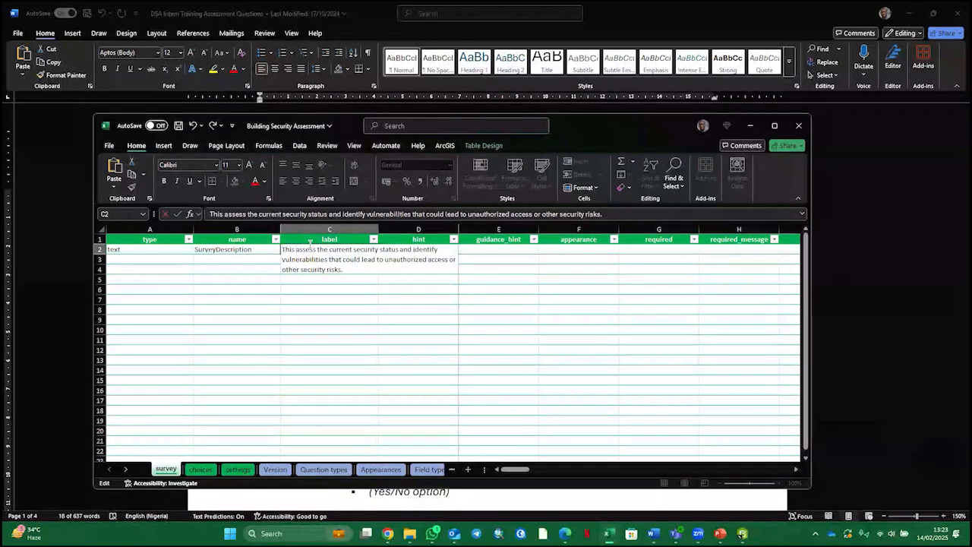
type("Survey")
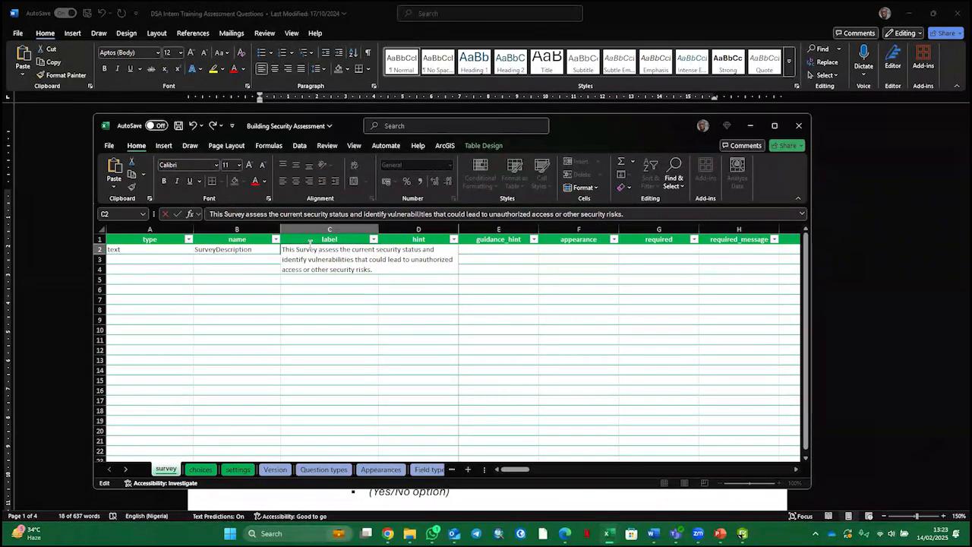
type("aims")
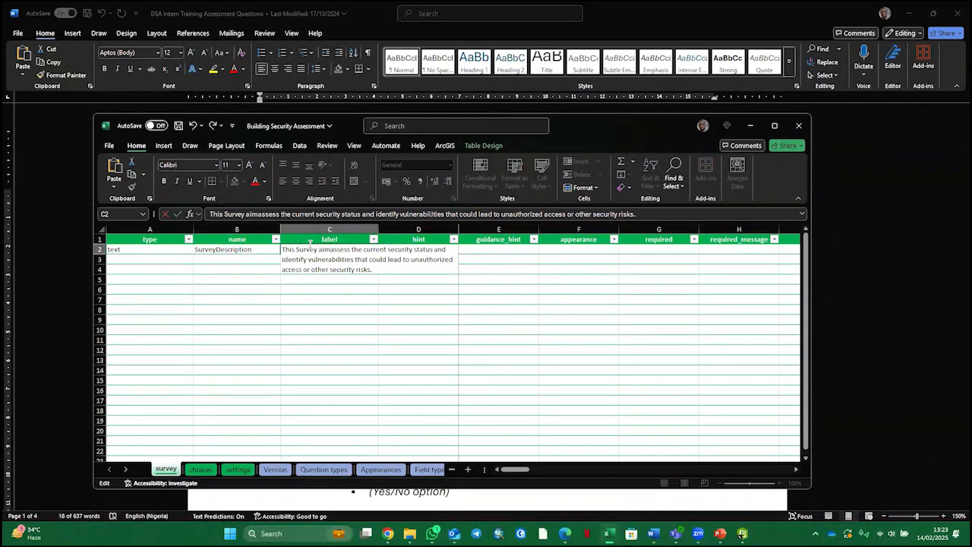
type(" to")
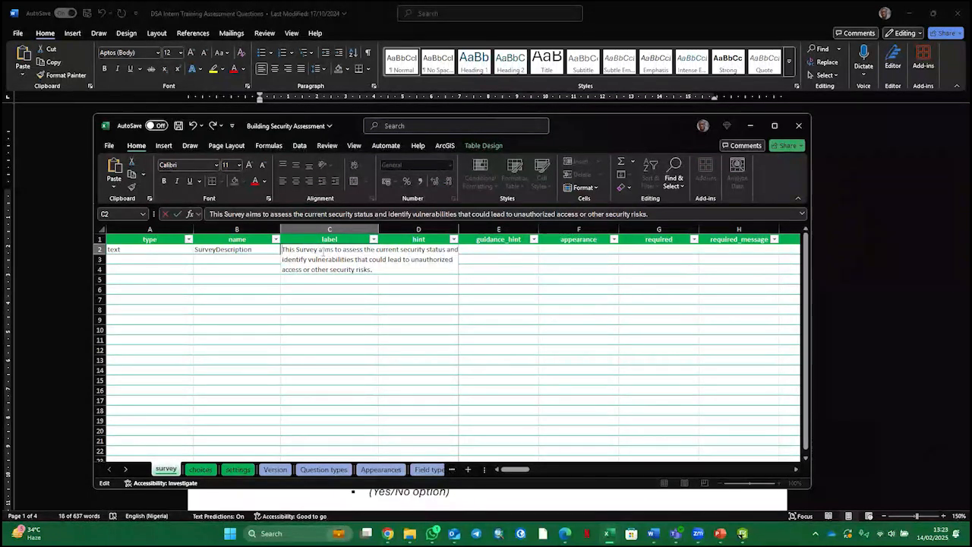
Wrap the whole label text in cell C2 in <b> and </b> tags to make it bold.
type("<b")
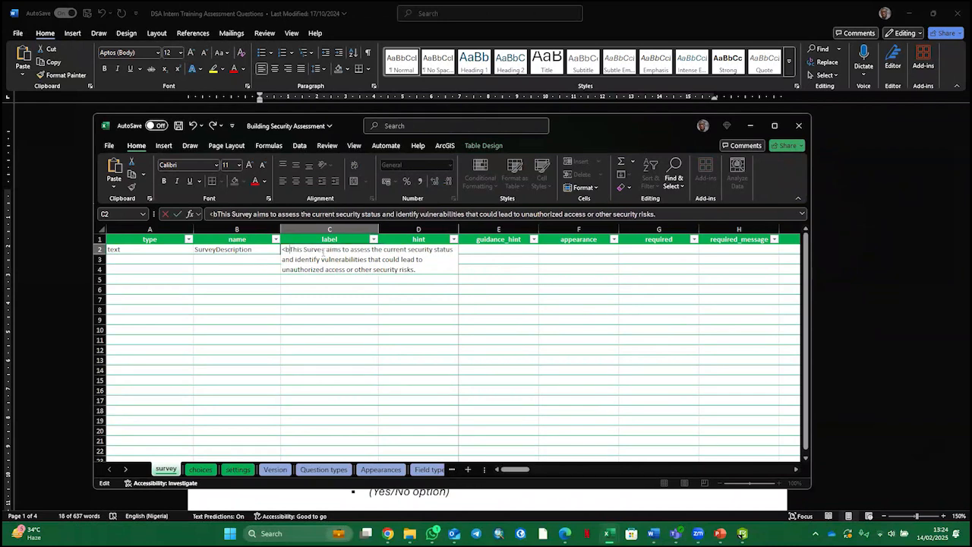
type(">")
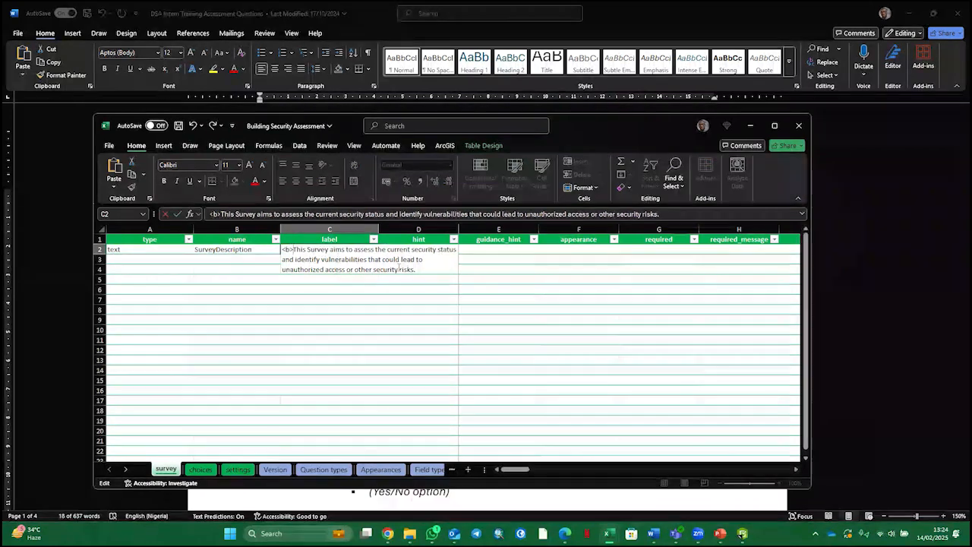
left_click(419, 271)
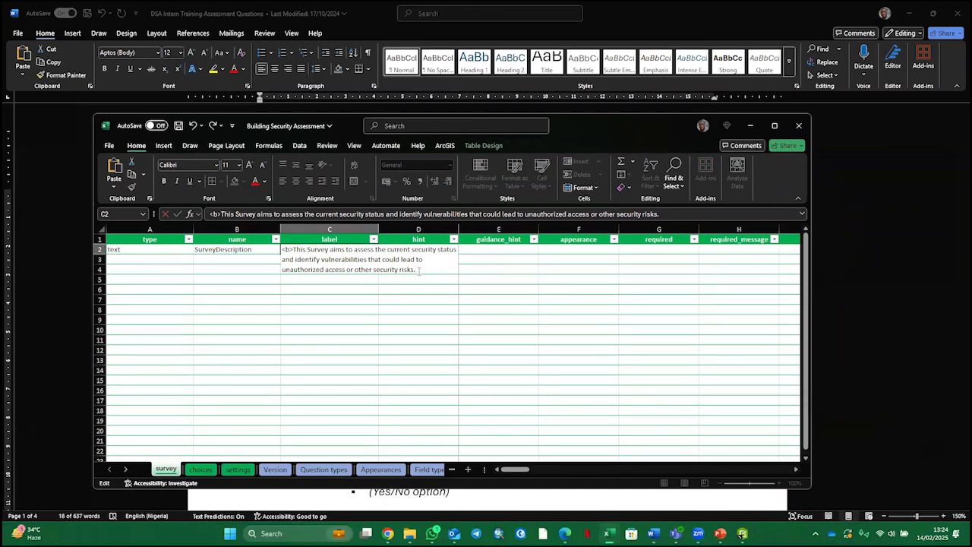
type("</b>")
left_click(595, 249)
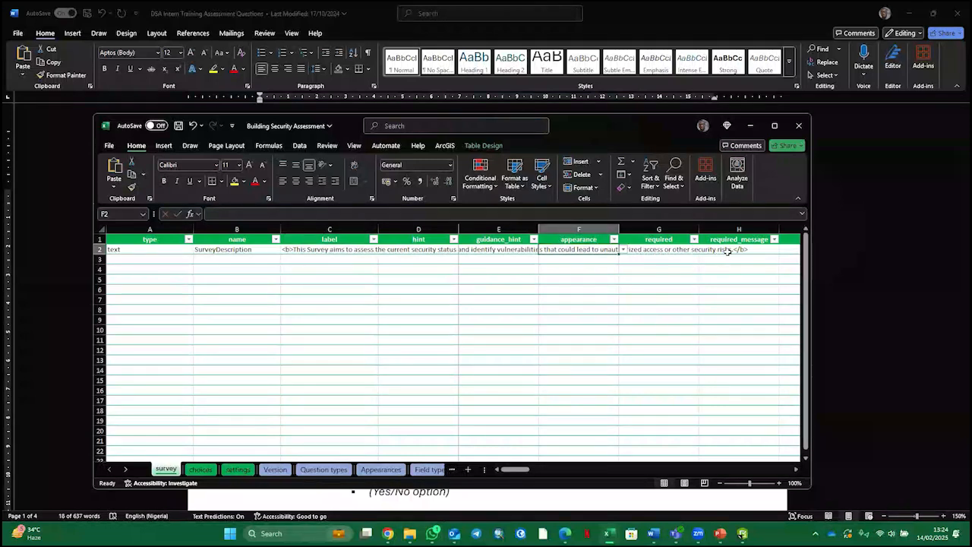
left_click_drag(527, 470, 515, 471)
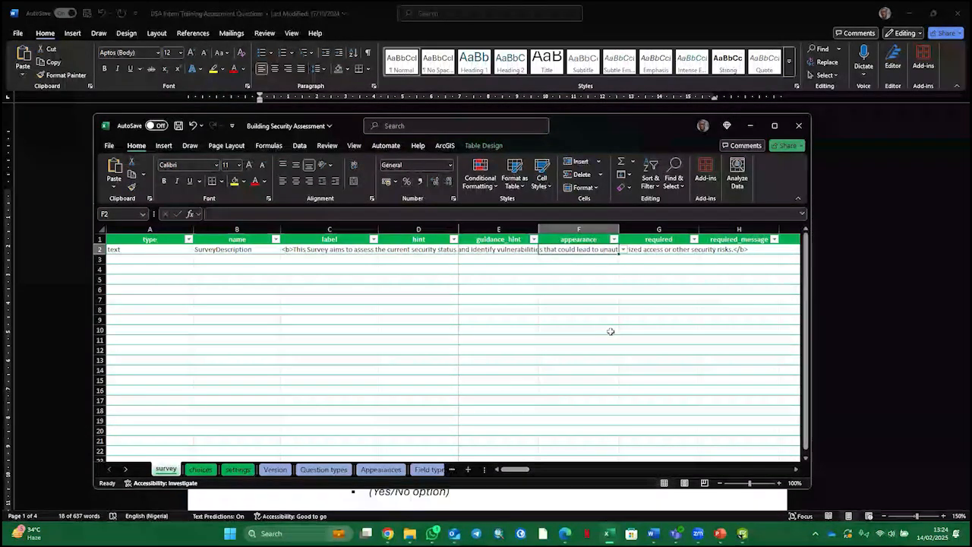
left_click(623, 249)
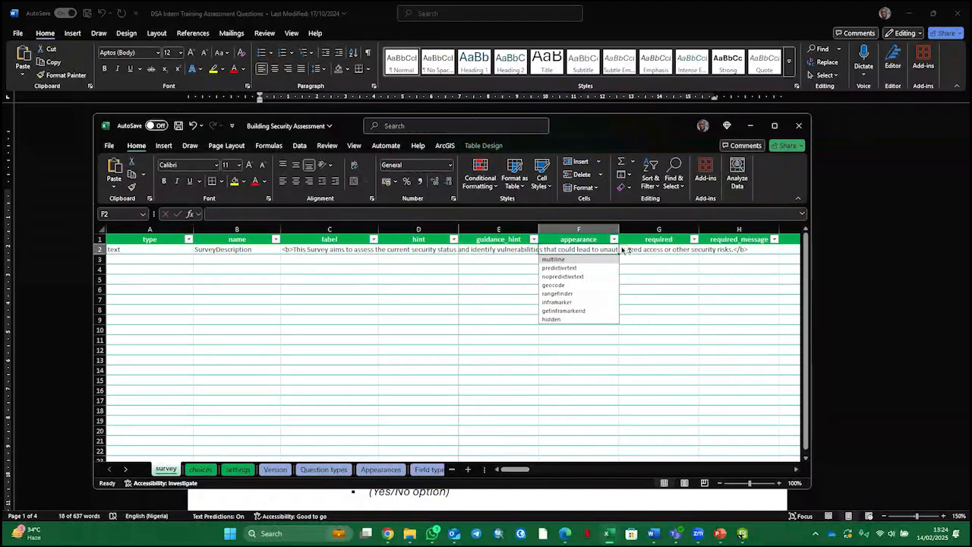
left_click(624, 250)
left_click(673, 251)
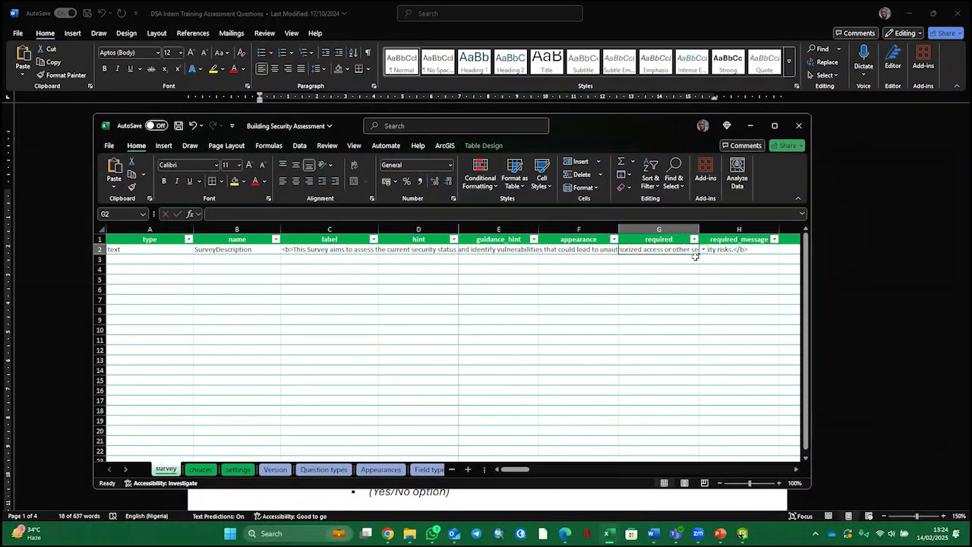
left_click(716, 250)
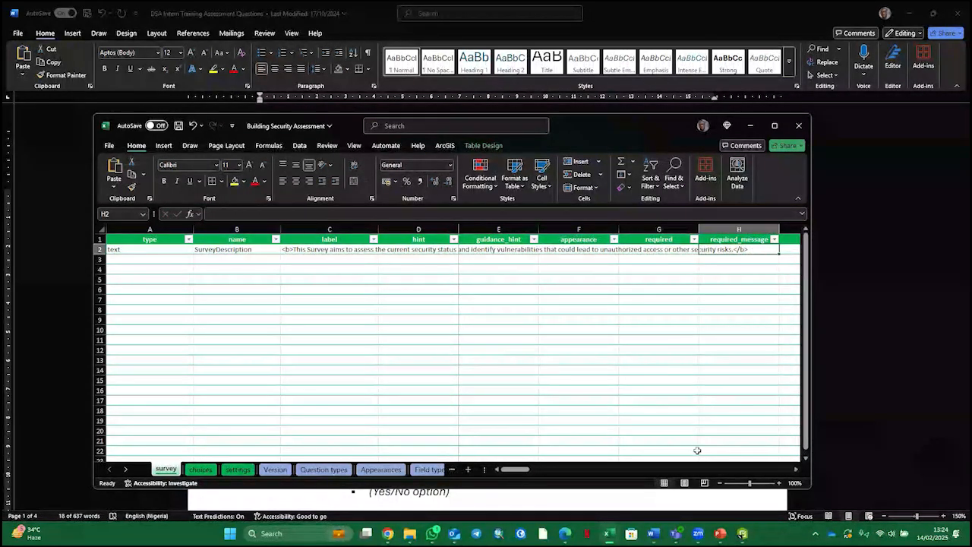
Set readonly to yes for the SurveyDescription question in cell I2.
left_click_drag(521, 474, 532, 473)
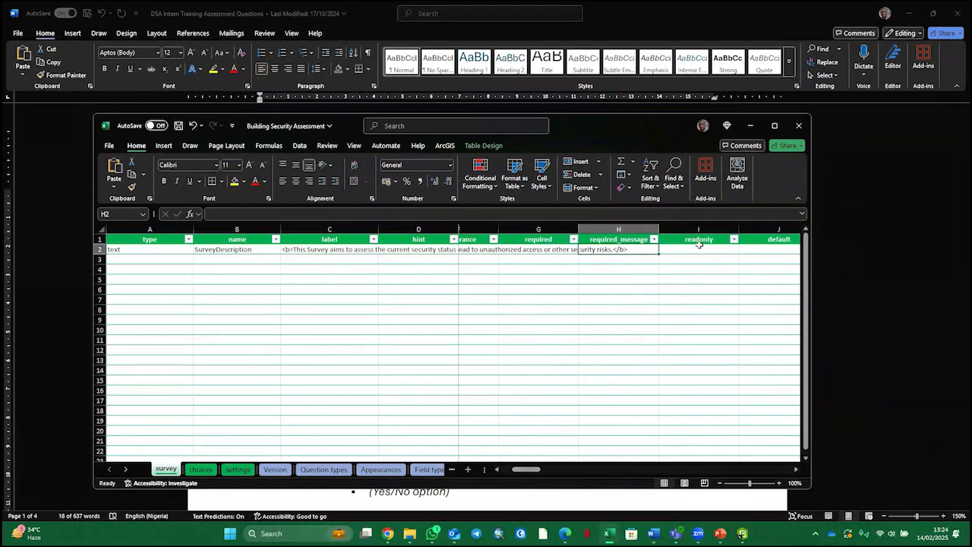
left_click(703, 250)
left_click(744, 249)
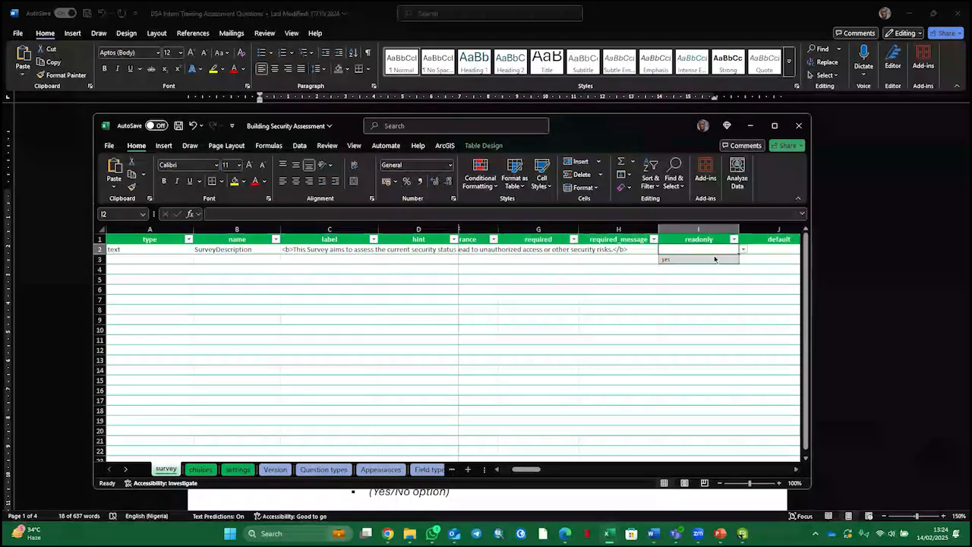
left_click(686, 261)
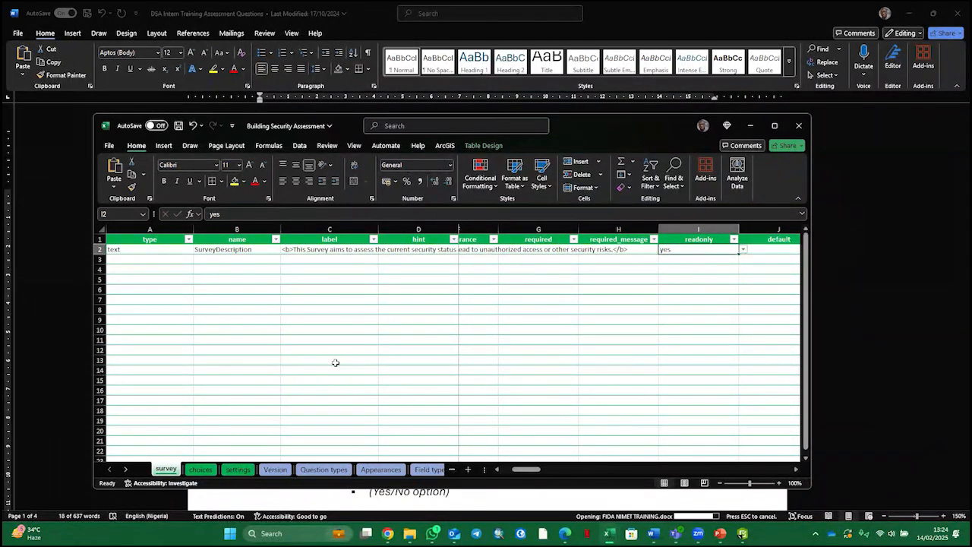
Save the workbook and switch to ArcGIS Survey123 Connect to check the survey description in the form preview.
key("ctrl+s")
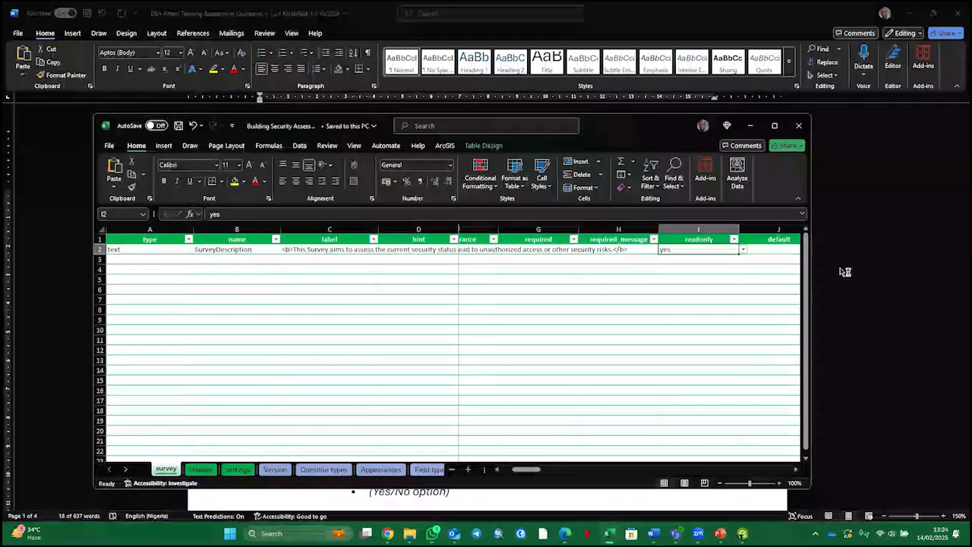
mouse_move(742, 535)
left_click(752, 499)
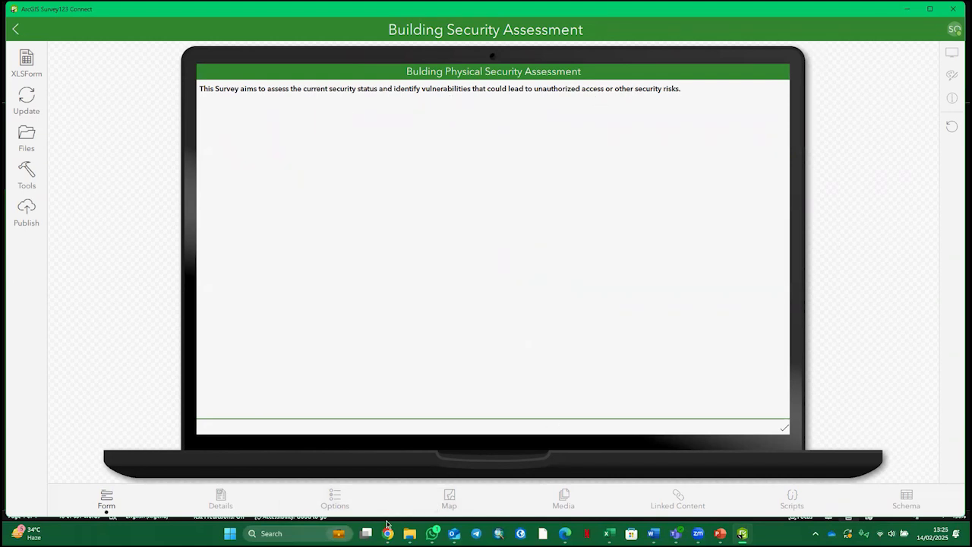
Switch back to the Building Security Assessment workbook in Excel and set the type in cell A3 to text.
mouse_move(389, 528)
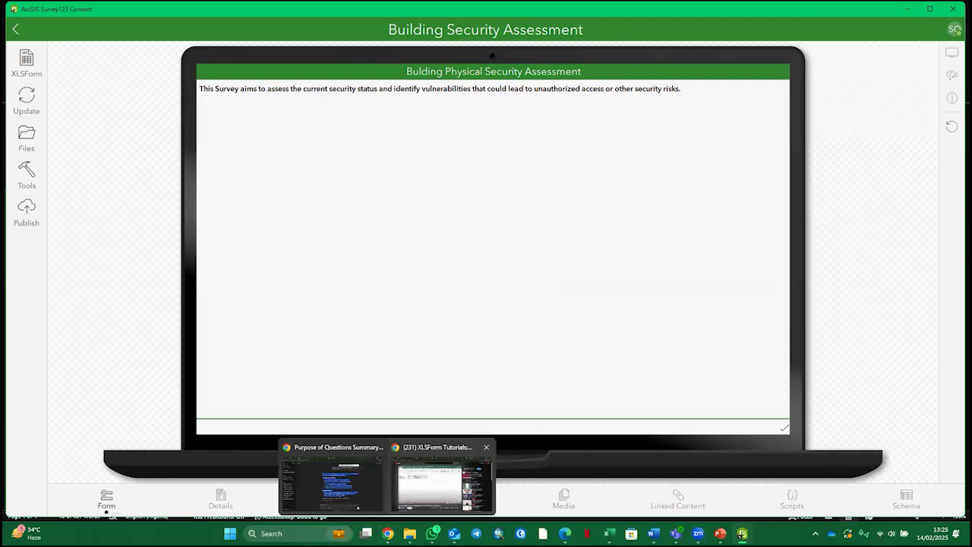
mouse_move(742, 534)
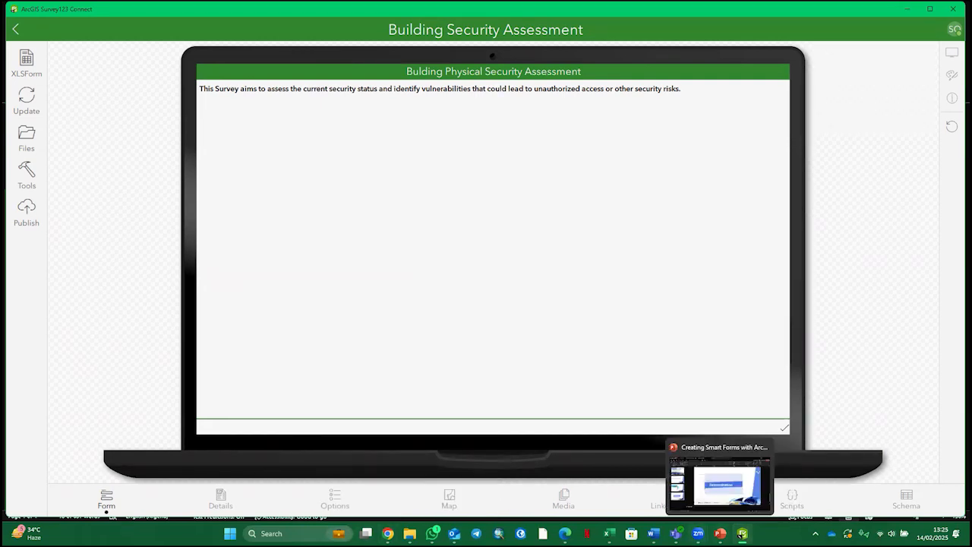
mouse_move(609, 534)
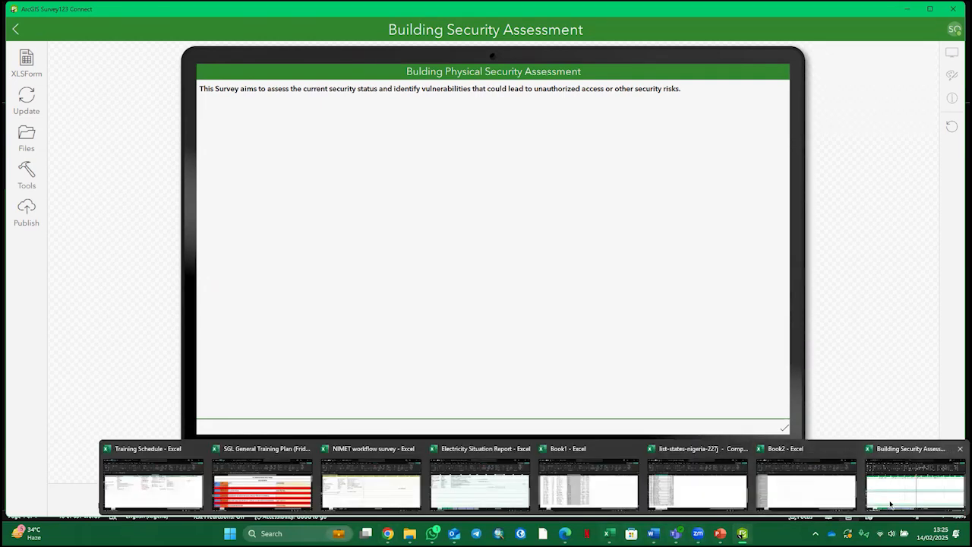
left_click(920, 479)
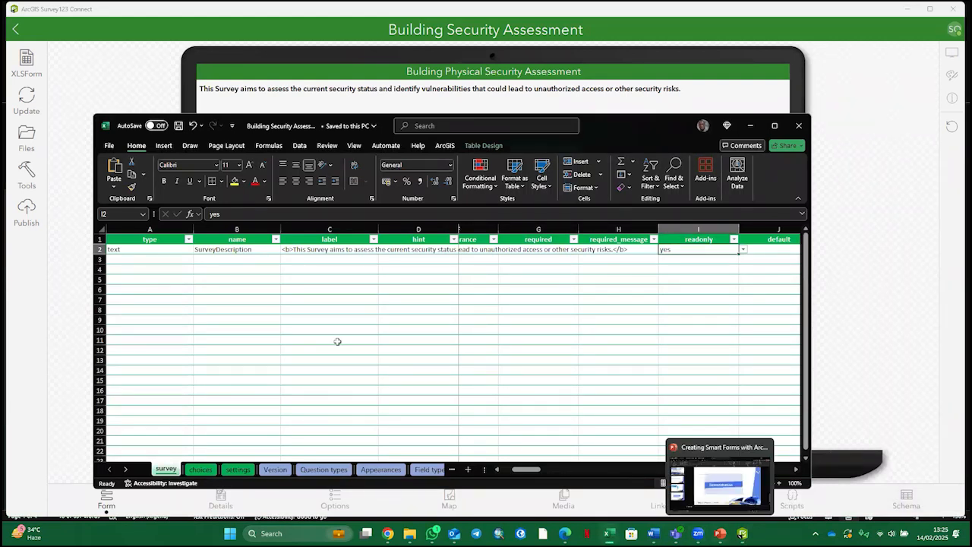
left_click(151, 259)
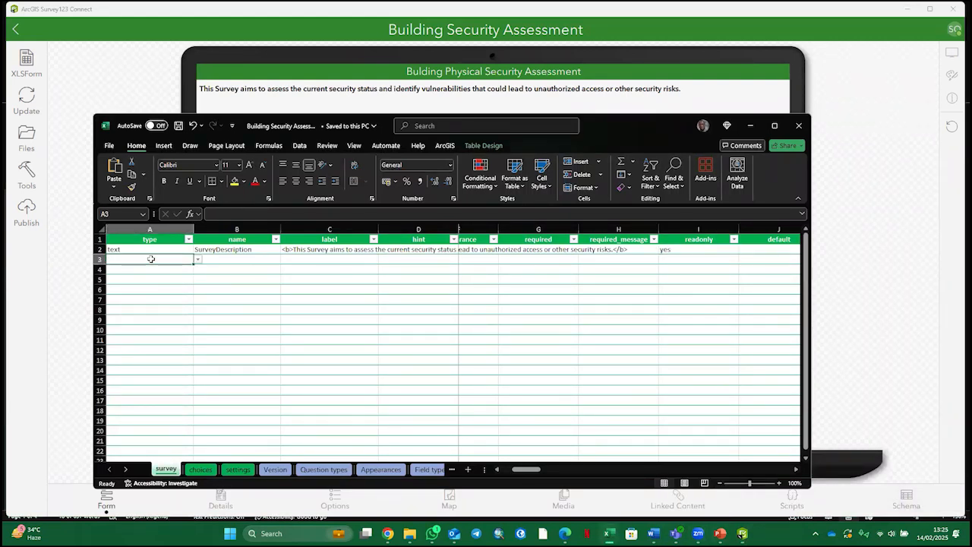
left_click(198, 259)
scroll(143, 287, "up", 5)
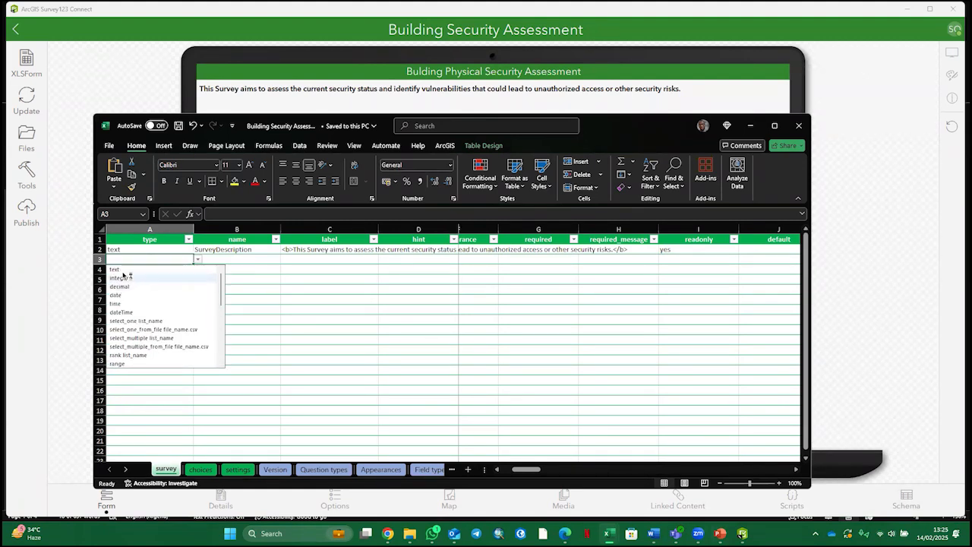
left_click(128, 270)
Try to enter Survey ID, with a space, as the question name in cell B3.
left_click(255, 259)
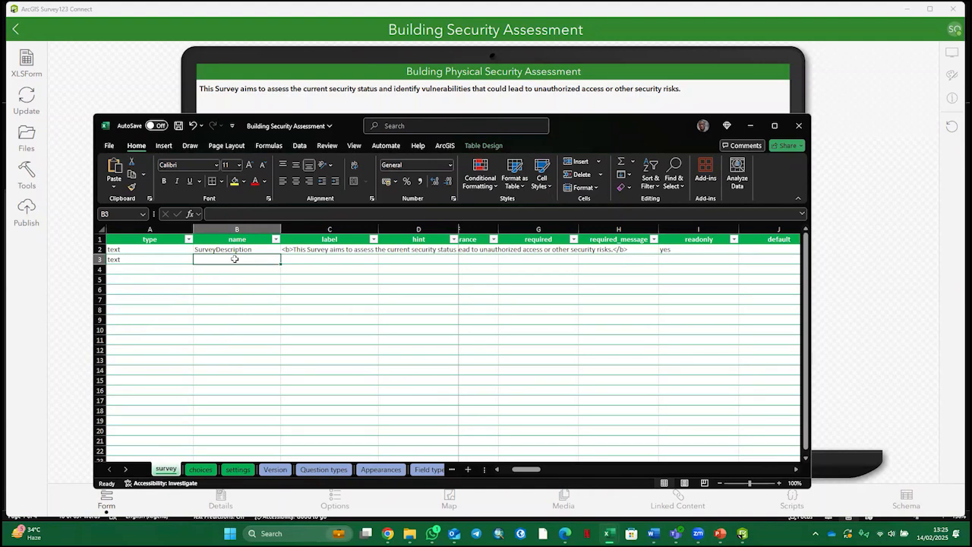
type("Su")
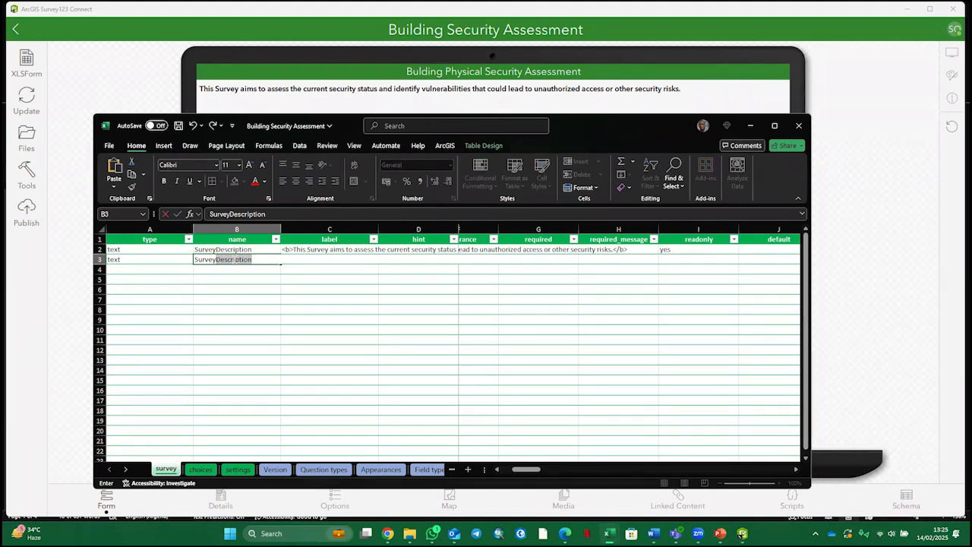
key("BackSpace")
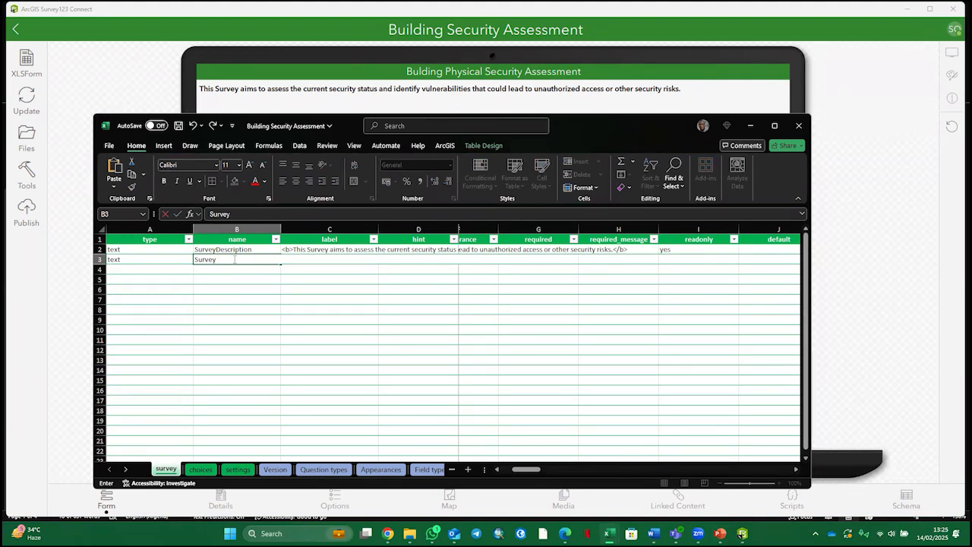
type("ID")
key("Return")
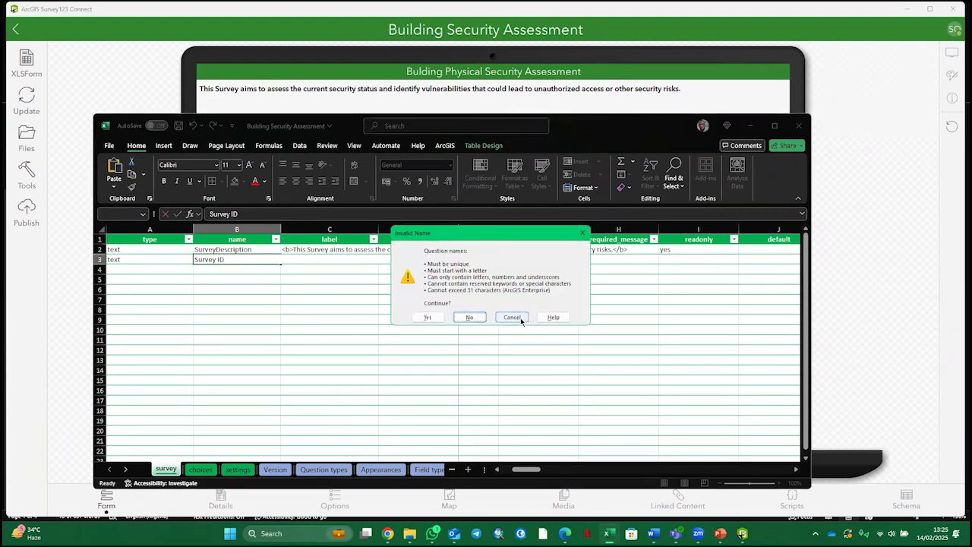
left_click(517, 317)
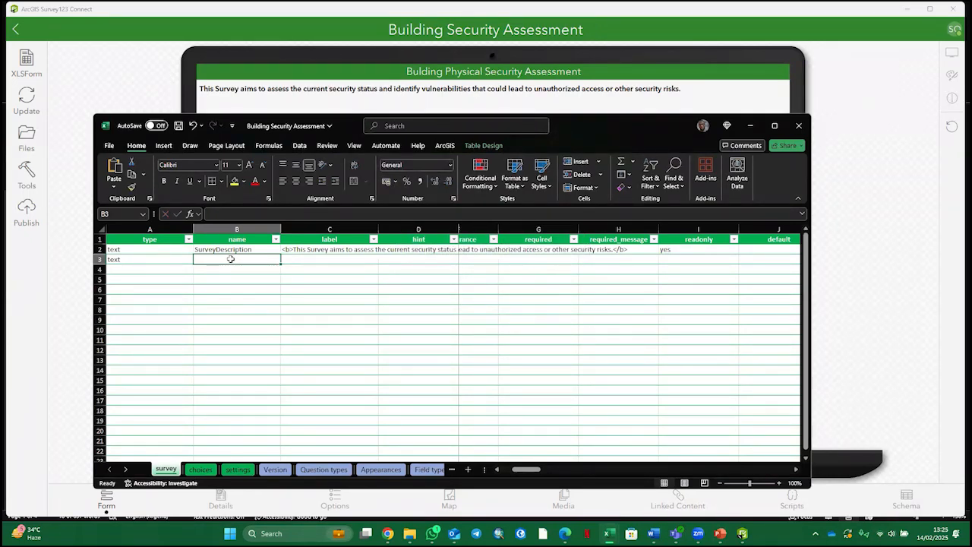
Name the question in row 3 SurveyID and enter Survey ID: as its label in cell C3.
type("Survey")
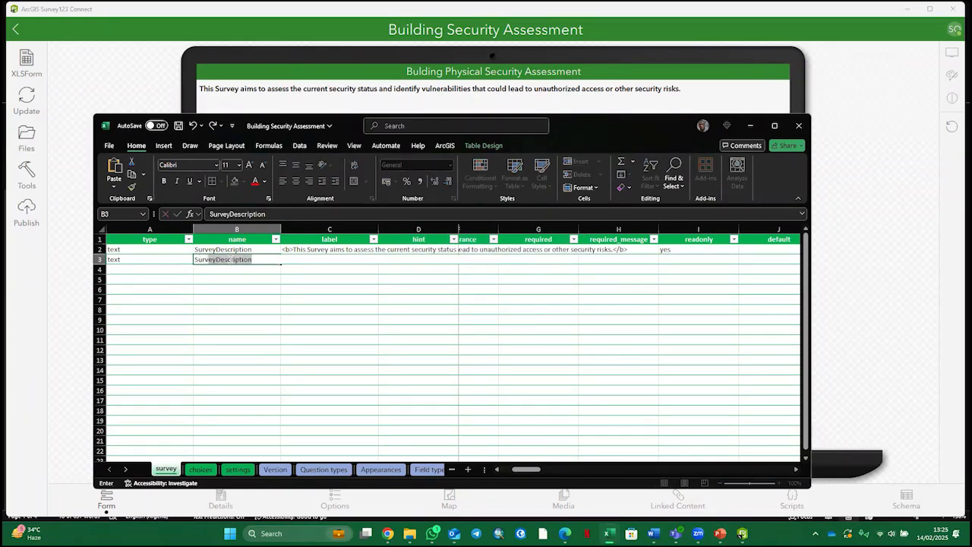
type("ID")
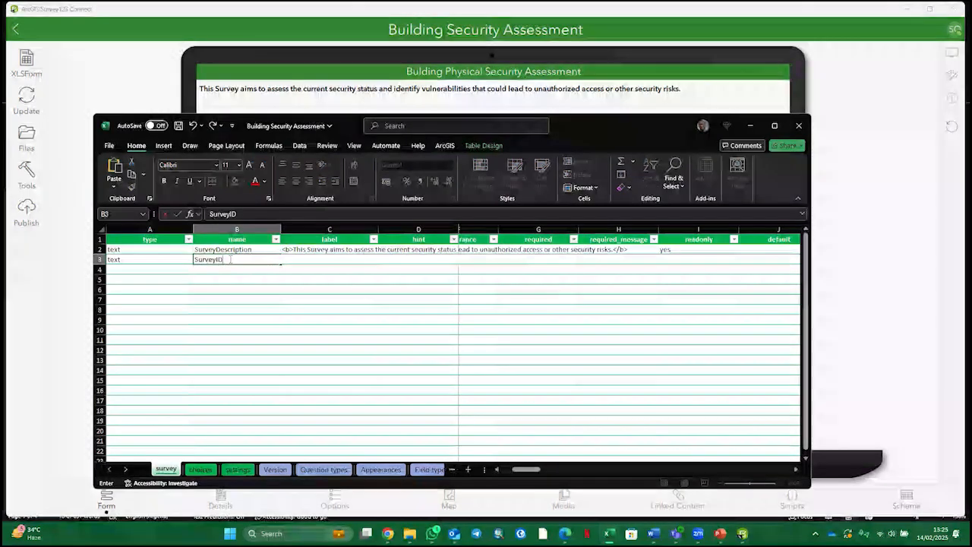
left_click(302, 259)
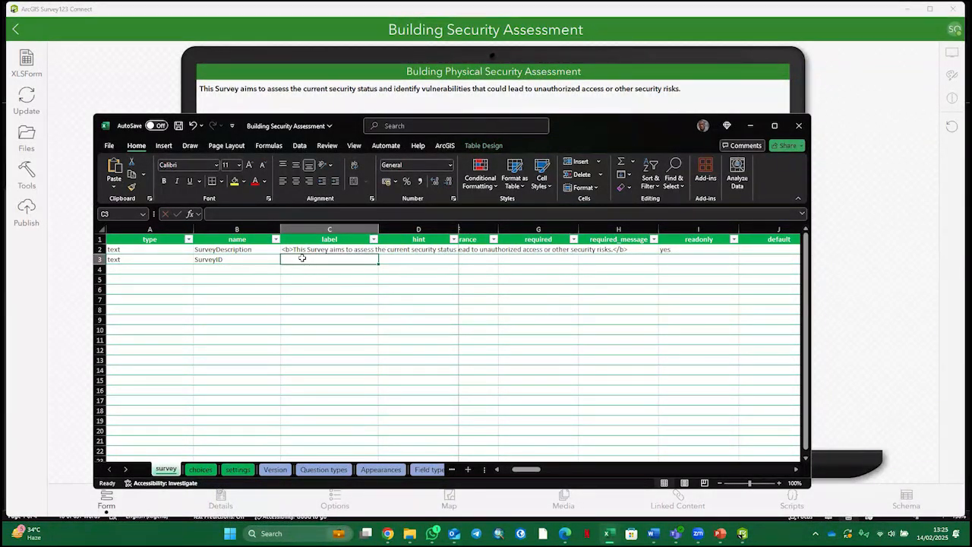
type("Su")
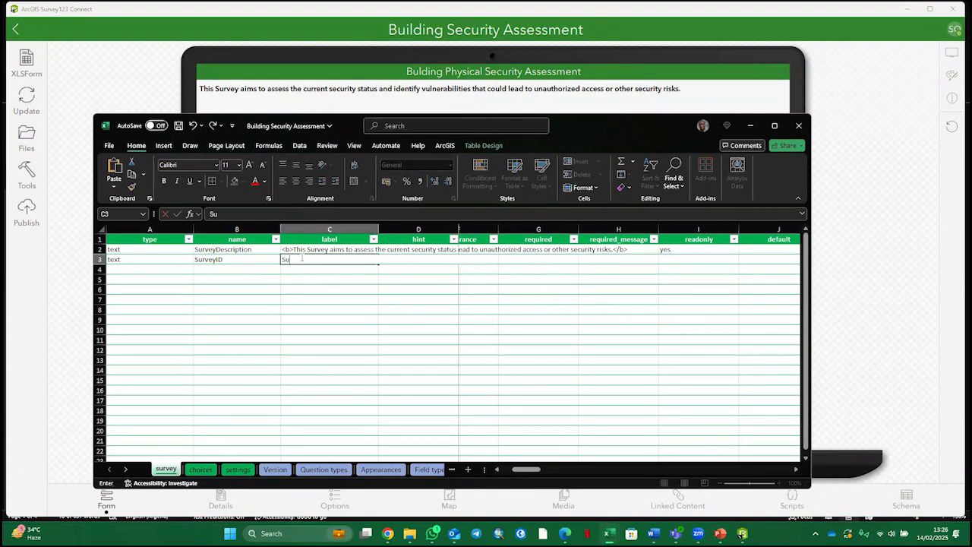
type("rvey")
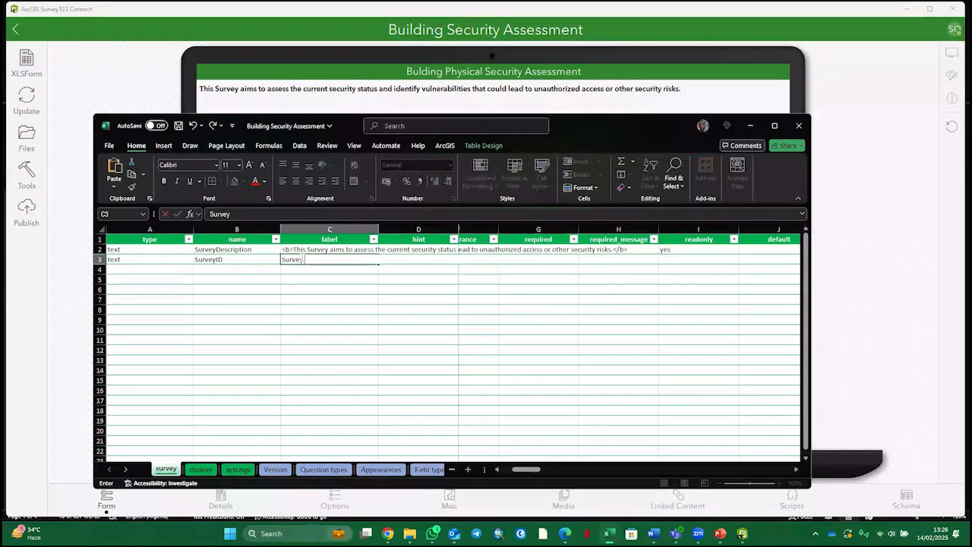
type(" I")
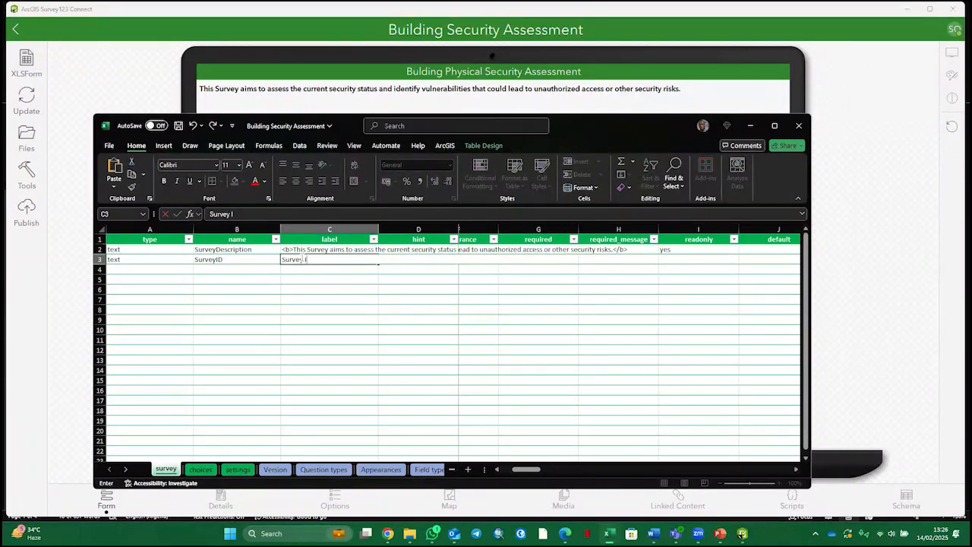
type("D:")
key("F2")
Set readonly to yes for the SurveyID question in cell I3.
left_click(541, 262)
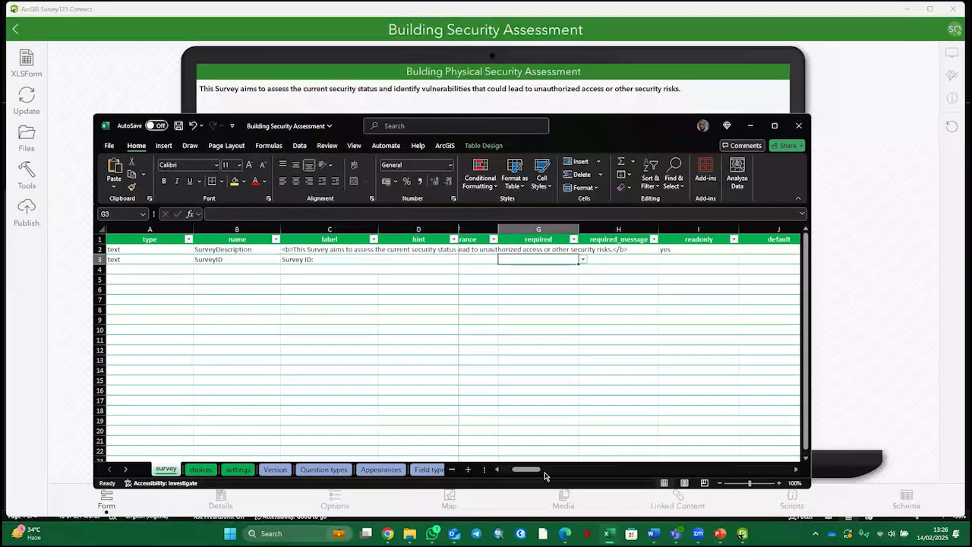
left_click_drag(544, 476, 516, 479)
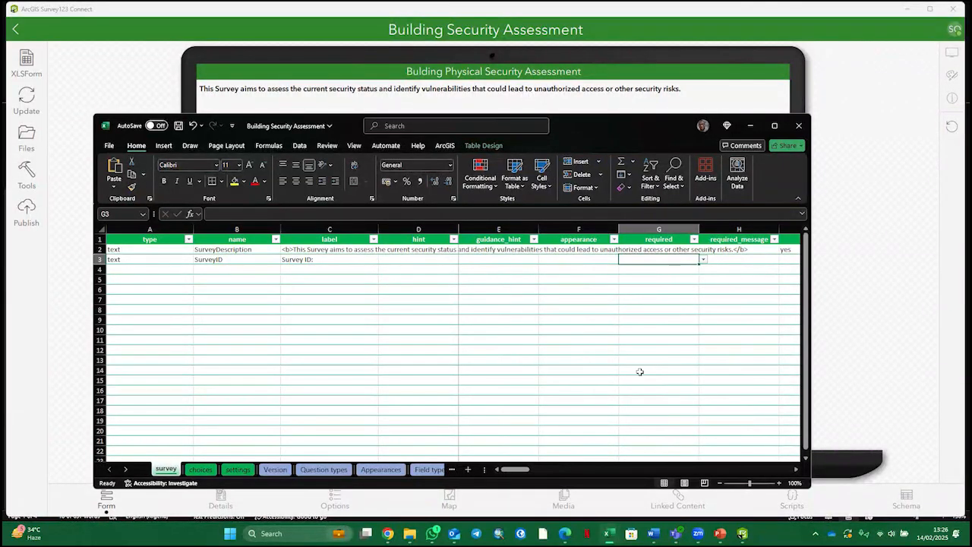
left_click_drag(523, 470, 556, 471)
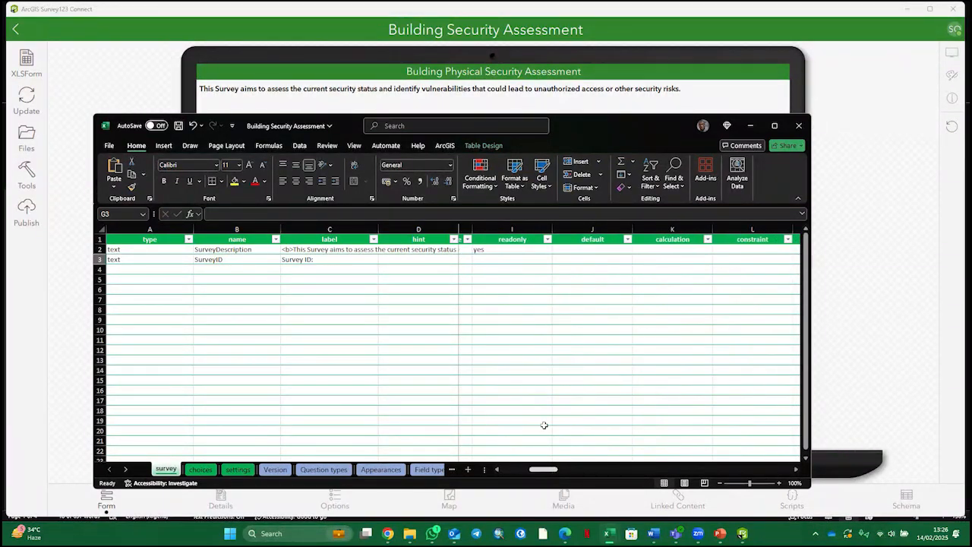
left_click(525, 258)
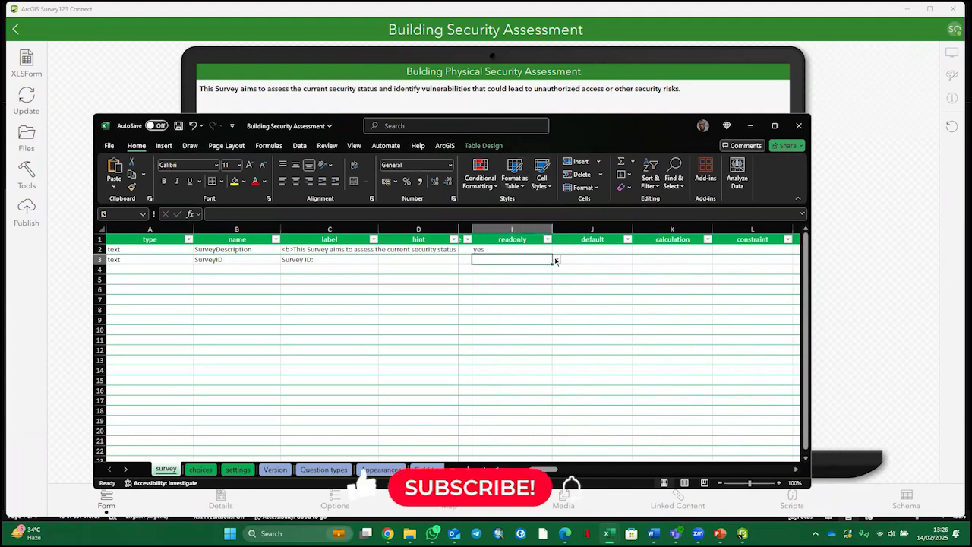
key("alt+Down")
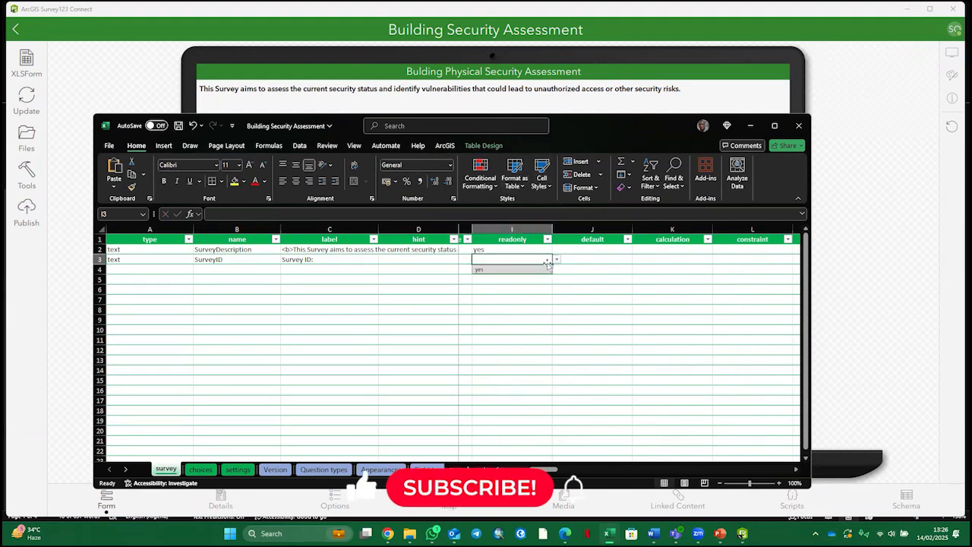
left_click(507, 270)
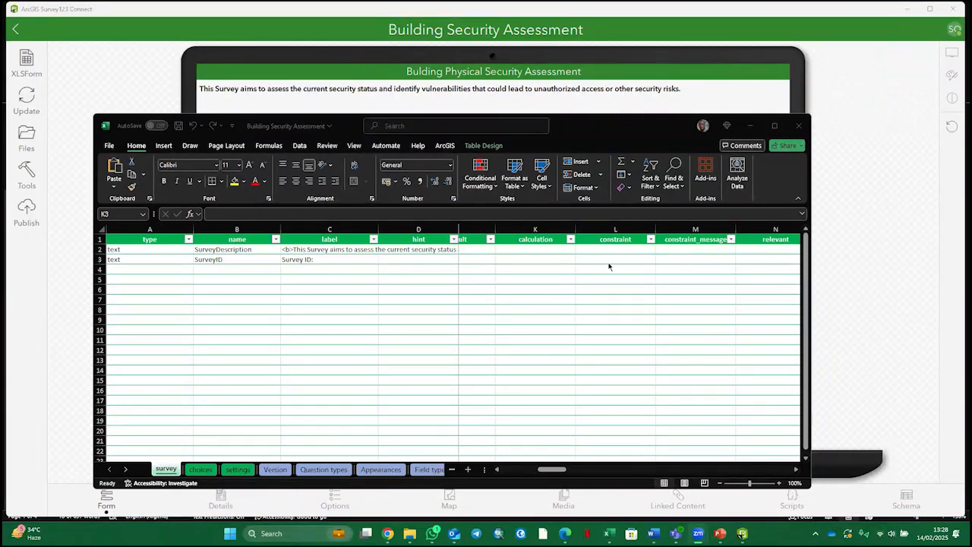
Enter substr(uuid(), 0,7) as the calculation for the SurveyID question in cell K3 and save the workbook.
left_click(523, 257)
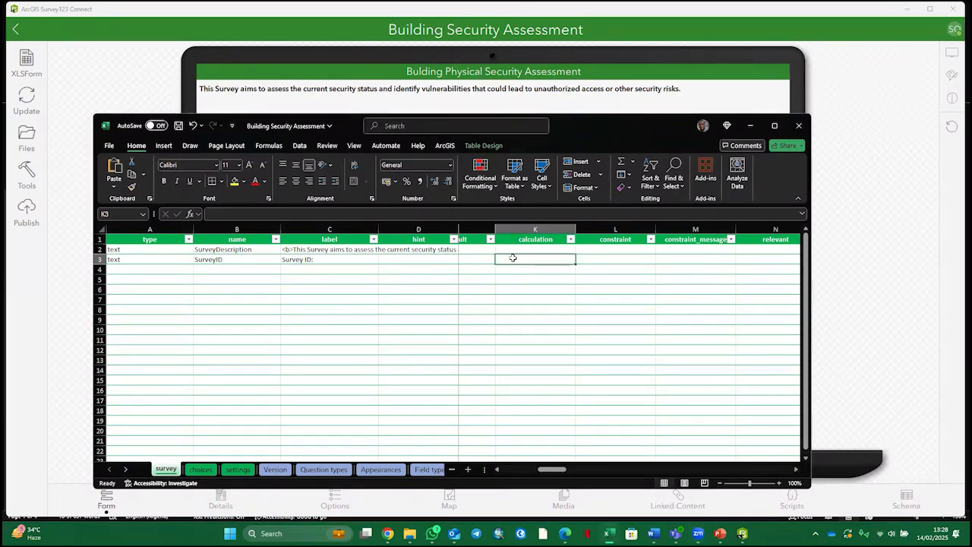
type("su")
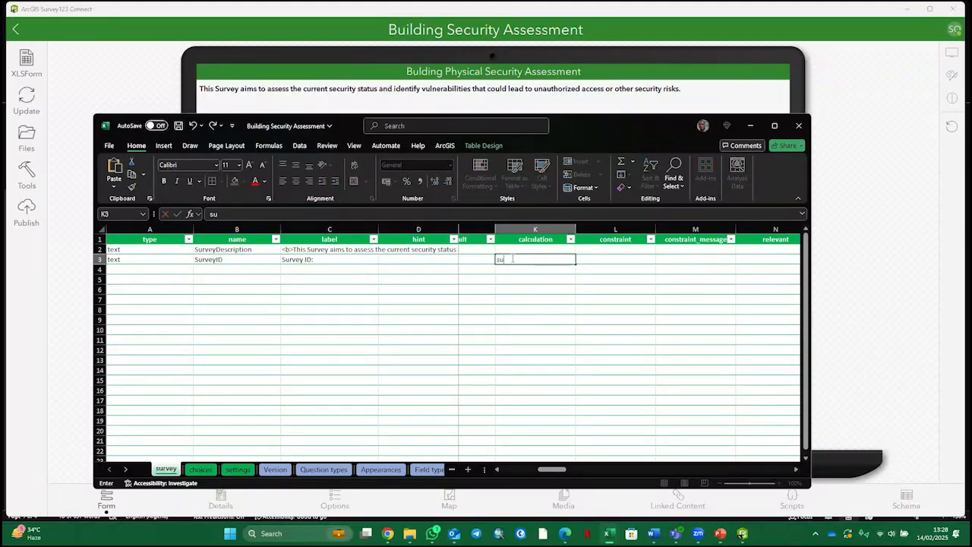
type("b")
type("str(")
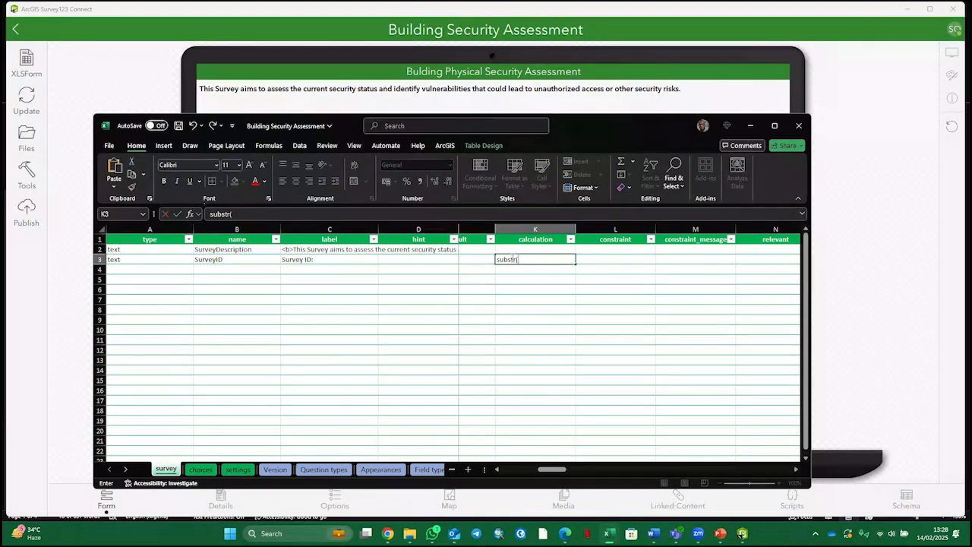
type("uuid")
type("()")
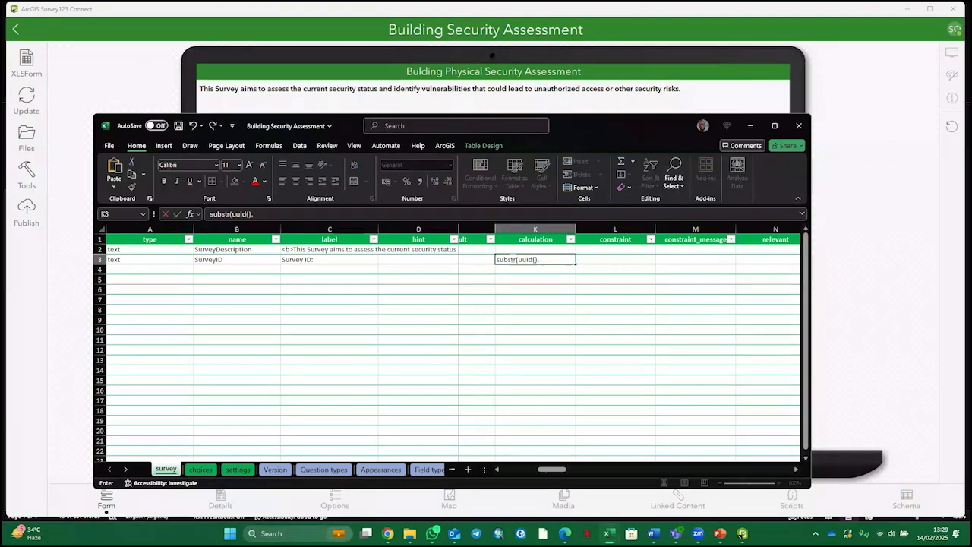
type(", 0,7)")
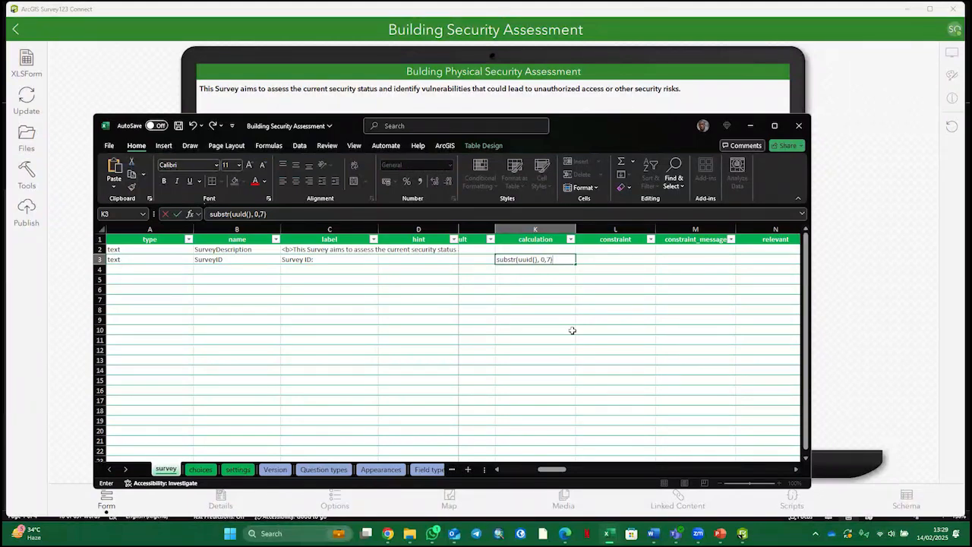
key("ctrl+s")
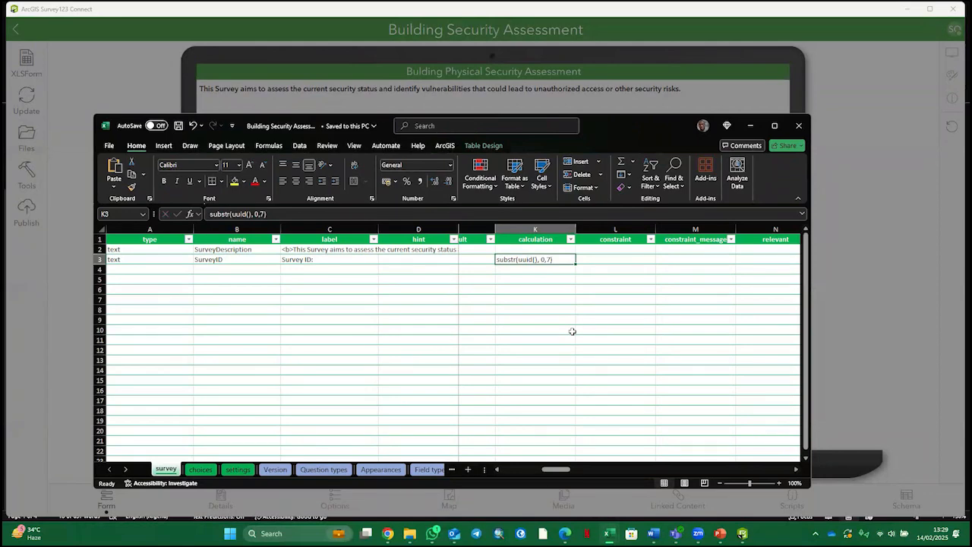
Switch to ArcGIS Survey123 Connect and compare the generated Survey ID in the form preview with its calculation in the workbook.
left_click(727, 92)
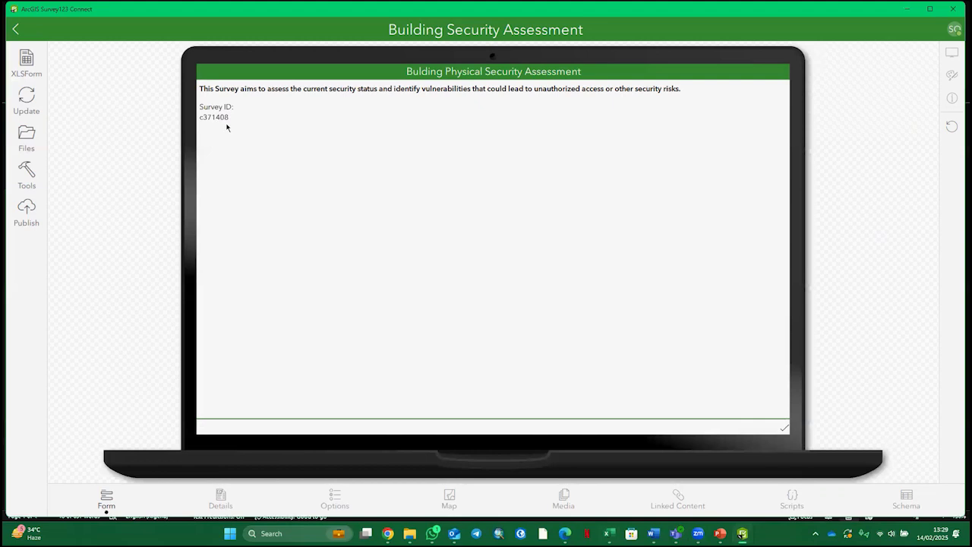
key("alt+Tab")
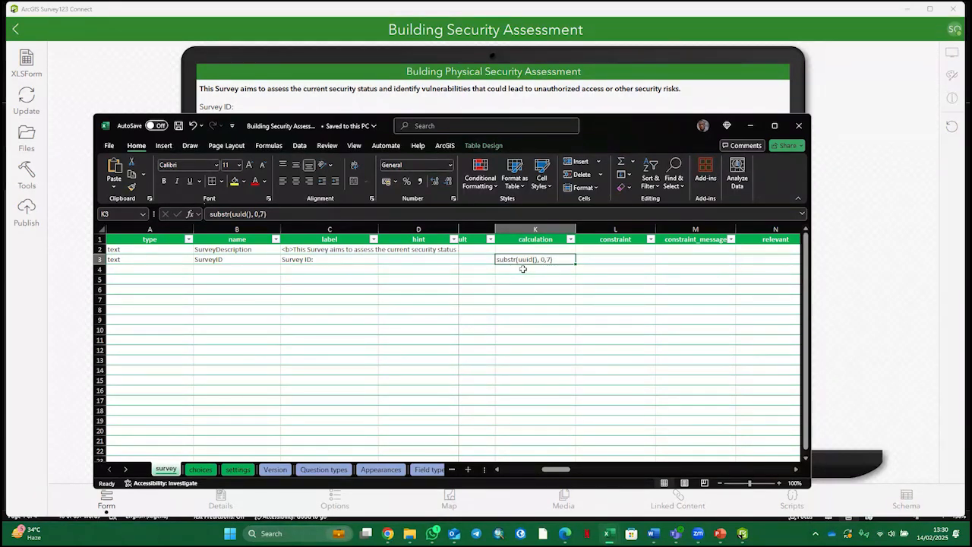
left_click(459, 80)
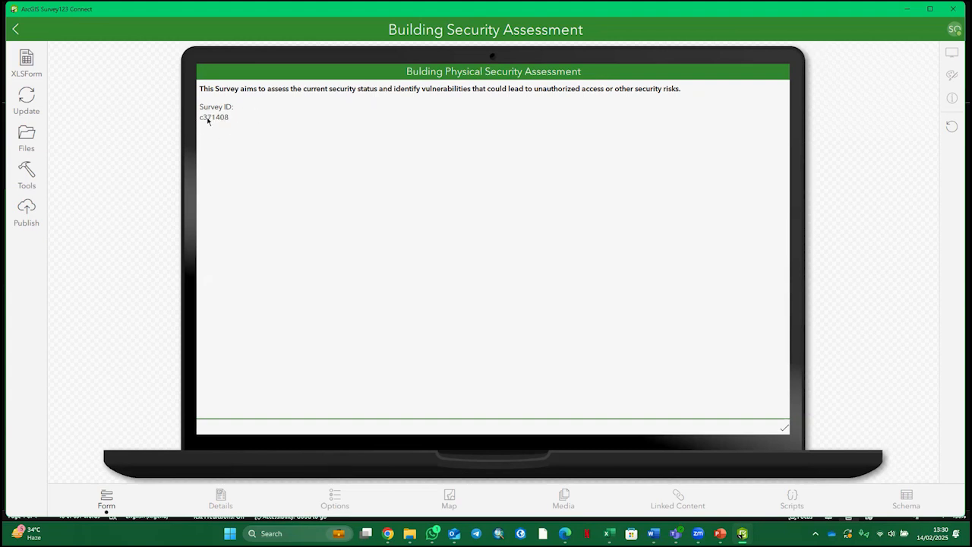
mouse_move(675, 533)
mouse_move(742, 534)
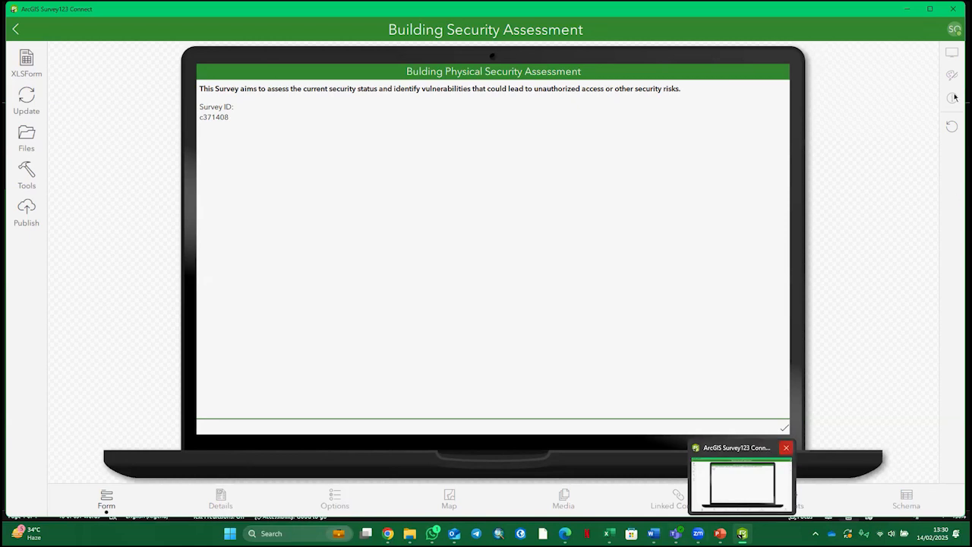
Minimize Survey123 Connect to return to the Building Security Assessment workbook in Excel and set the type in cell A4 to text.
left_click(907, 10)
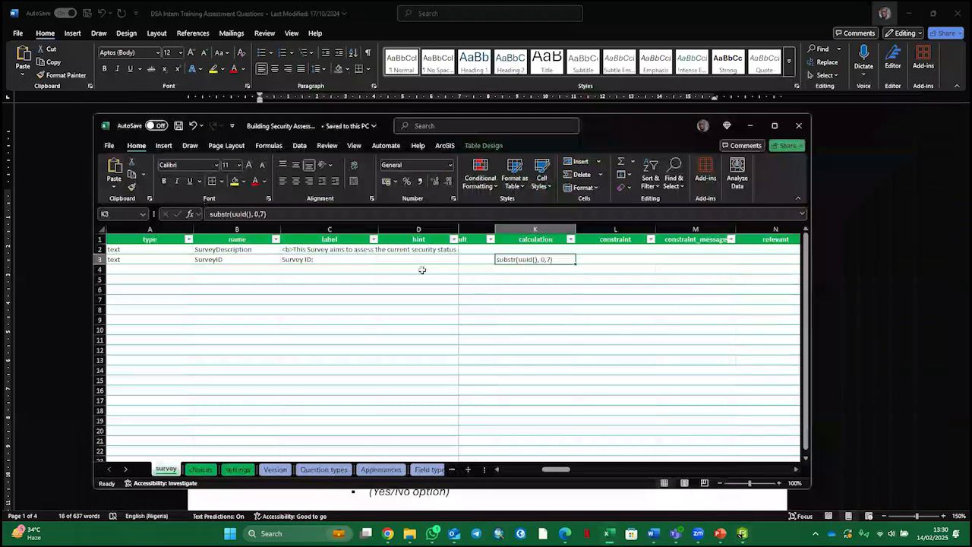
left_click(168, 270)
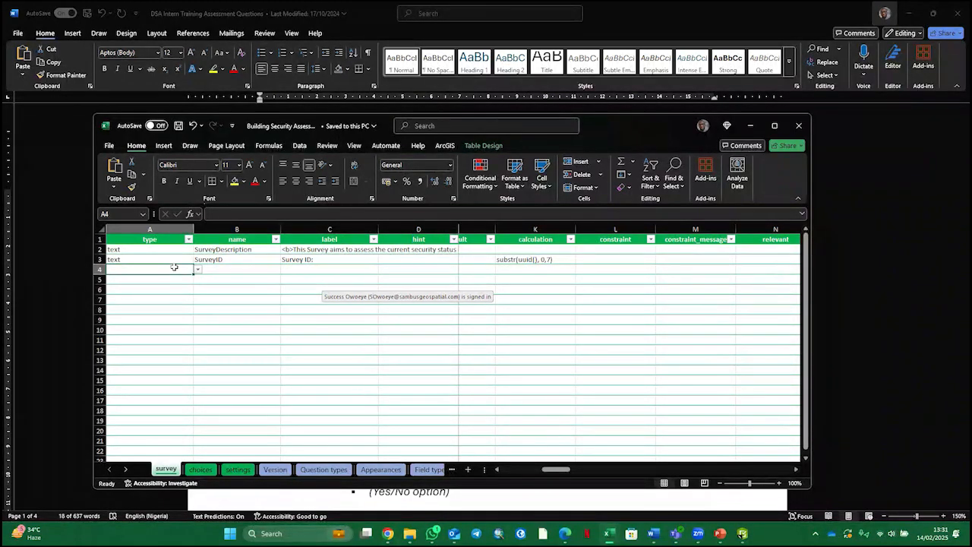
left_click(198, 269)
scroll(193, 281, "up", 5)
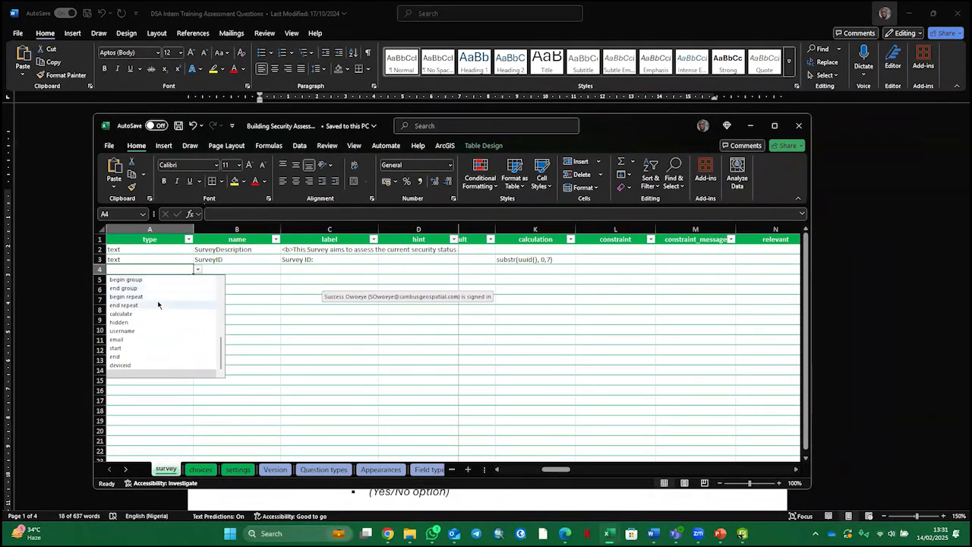
left_click(147, 278)
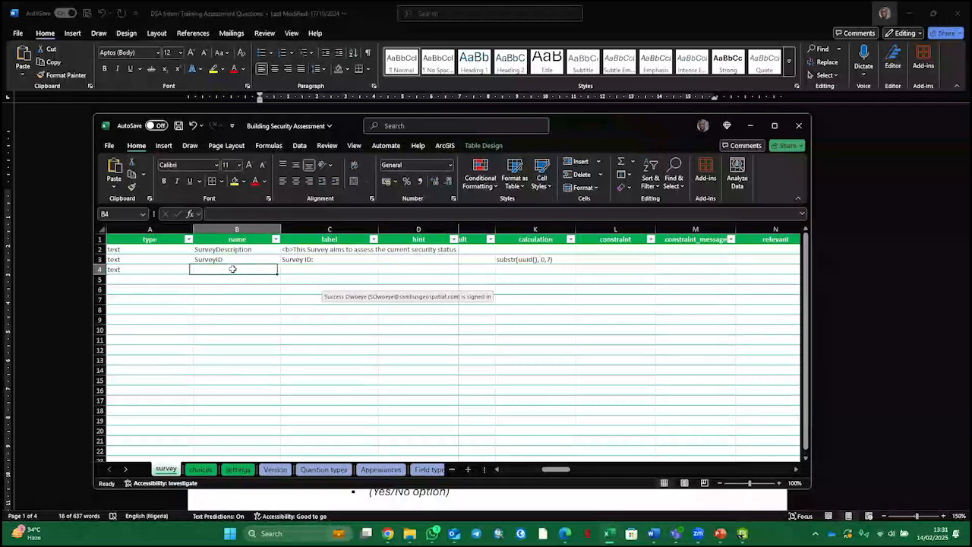
Enter RespondentName as the name of the new text question in cell B4.
left_click(232, 270)
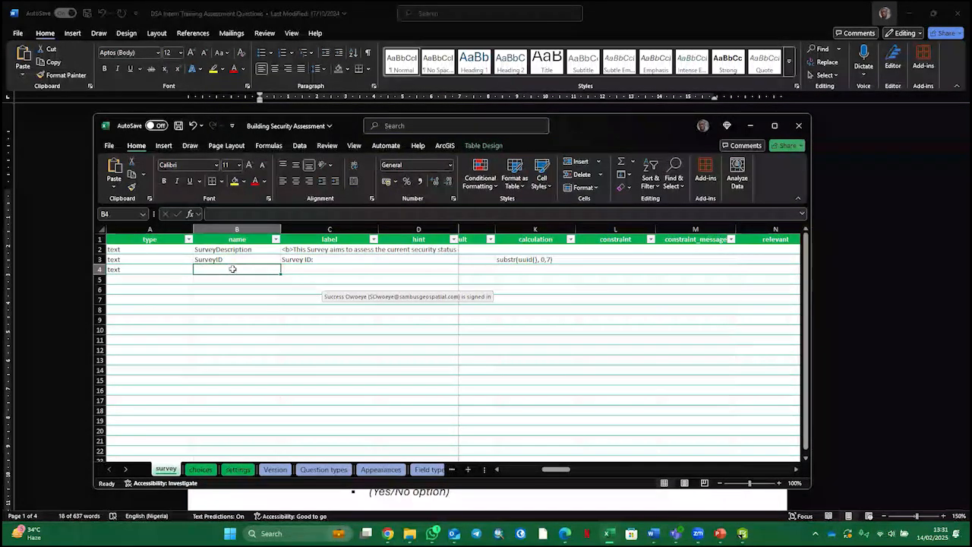
type("Su")
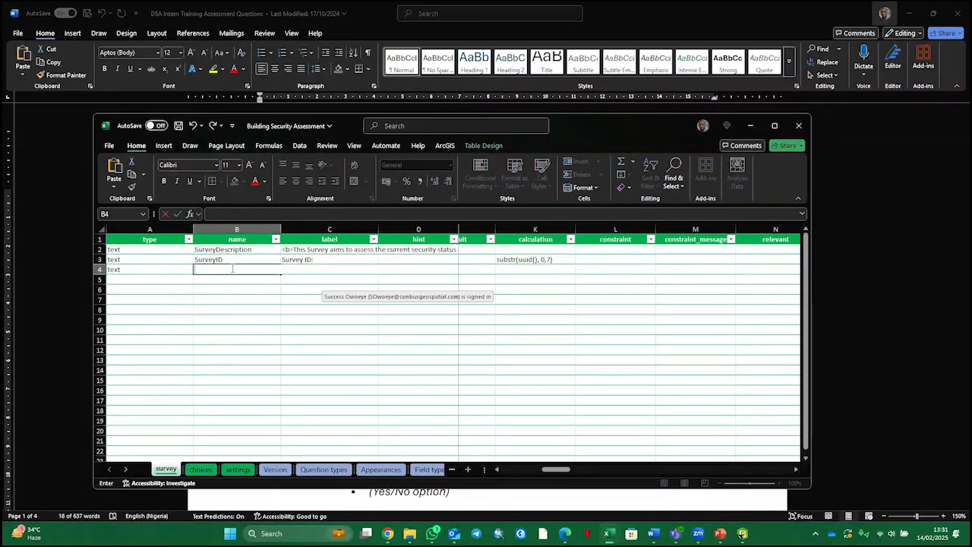
type("Respondent")
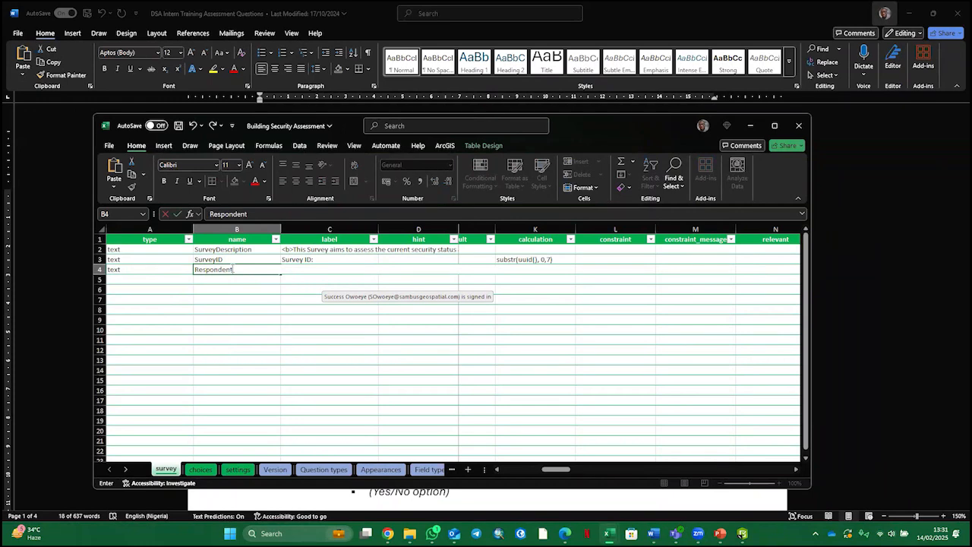
type("Name")
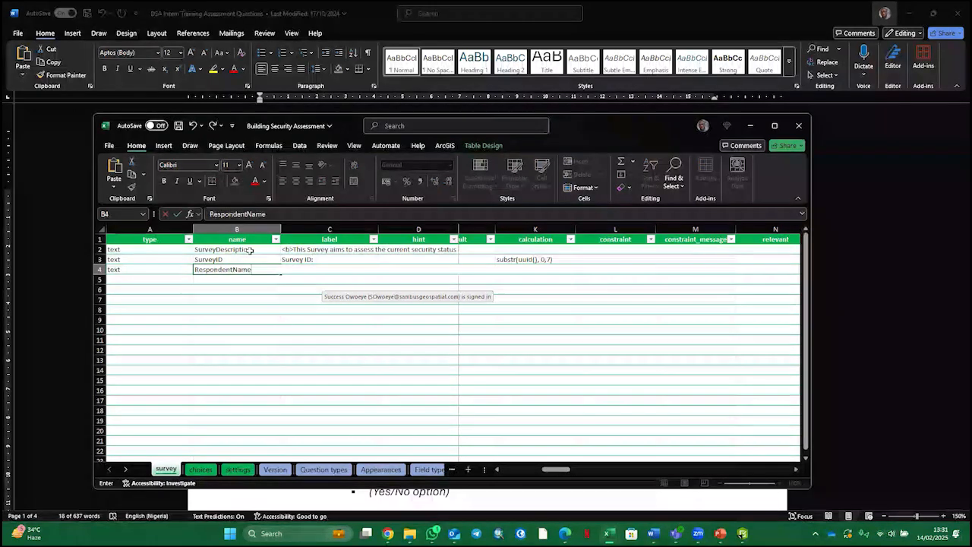
Enter "Name of respondent:" as the label of the RespondentName question in cell C4.
key("F2")
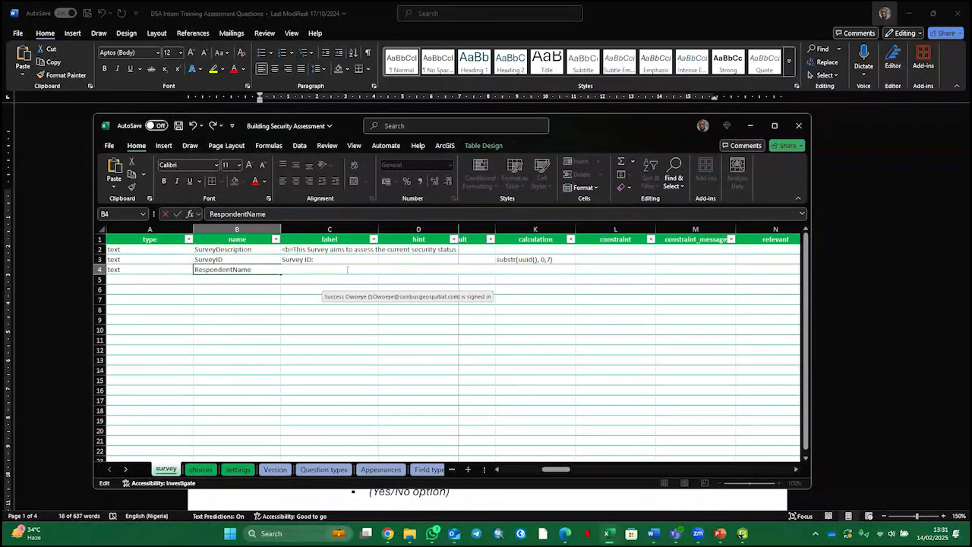
key("Tab")
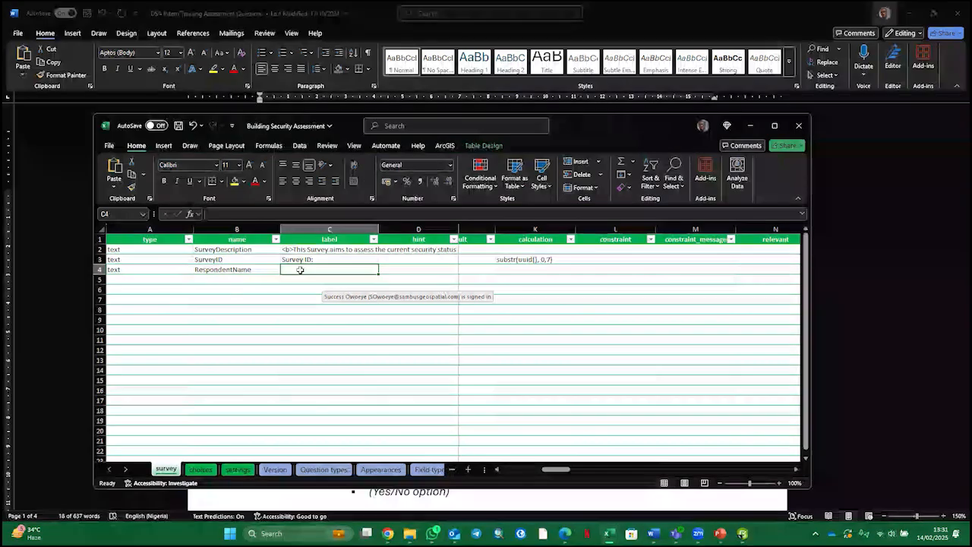
type("Na")
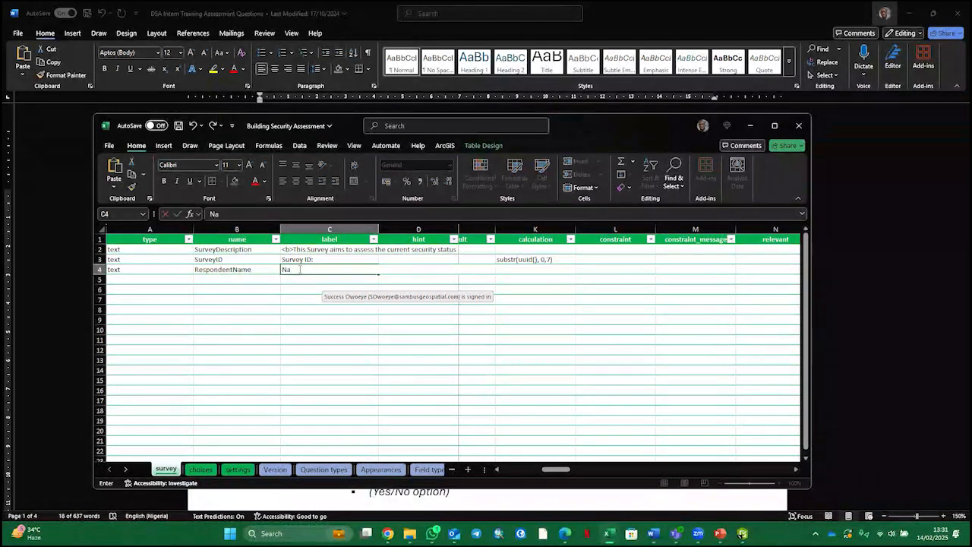
type("me of respon")
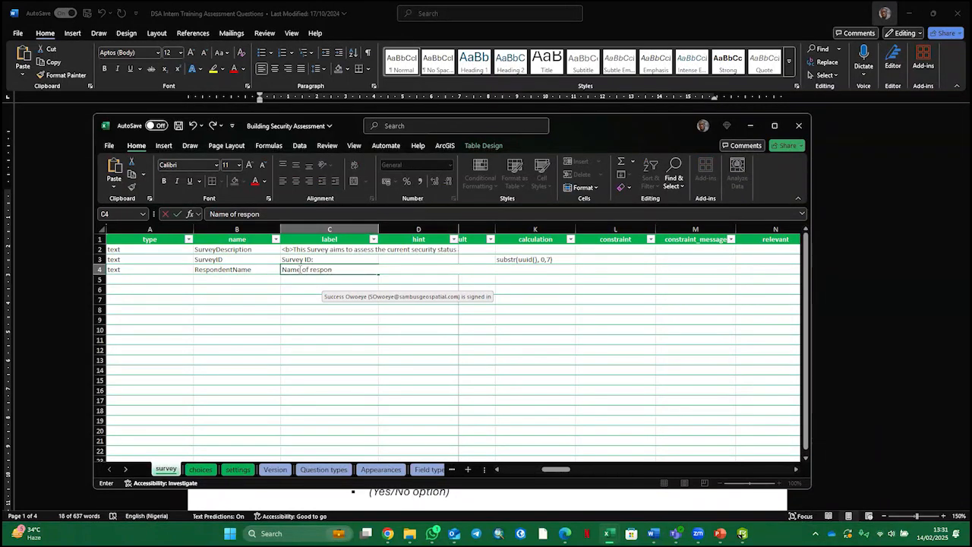
type("dent:")
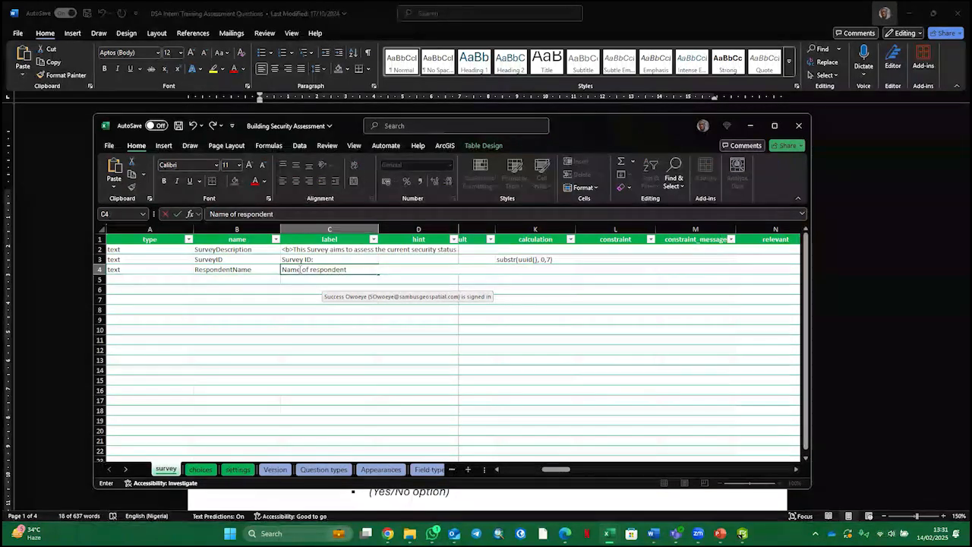
key("F2")
triple_click(427, 271)
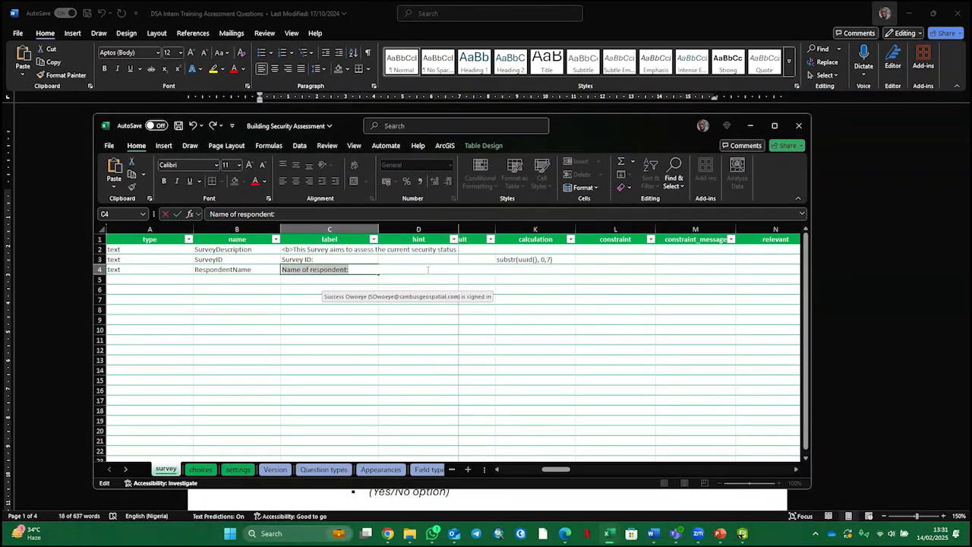
double_click(423, 275)
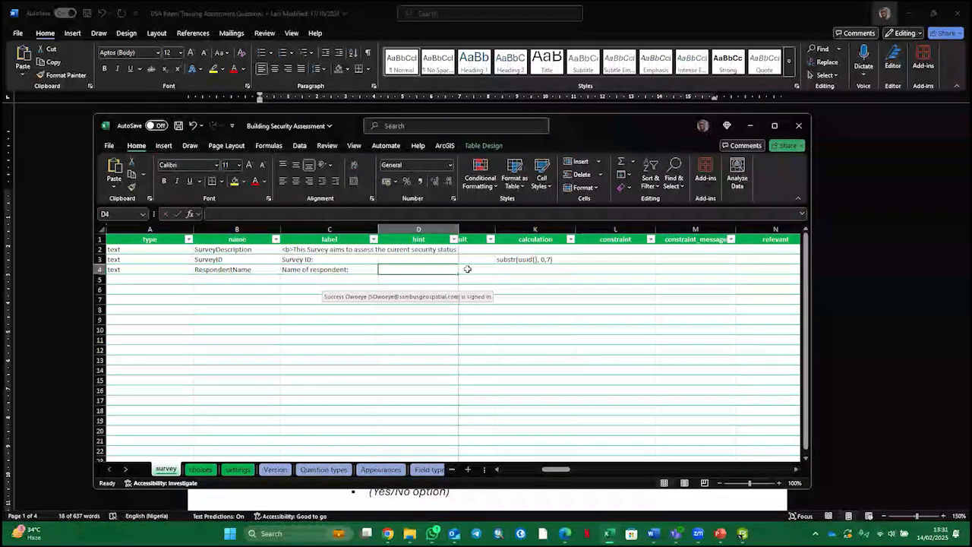
Enter "Surname First" as the hint for the RespondentName question in cell D4.
left_click(507, 269)
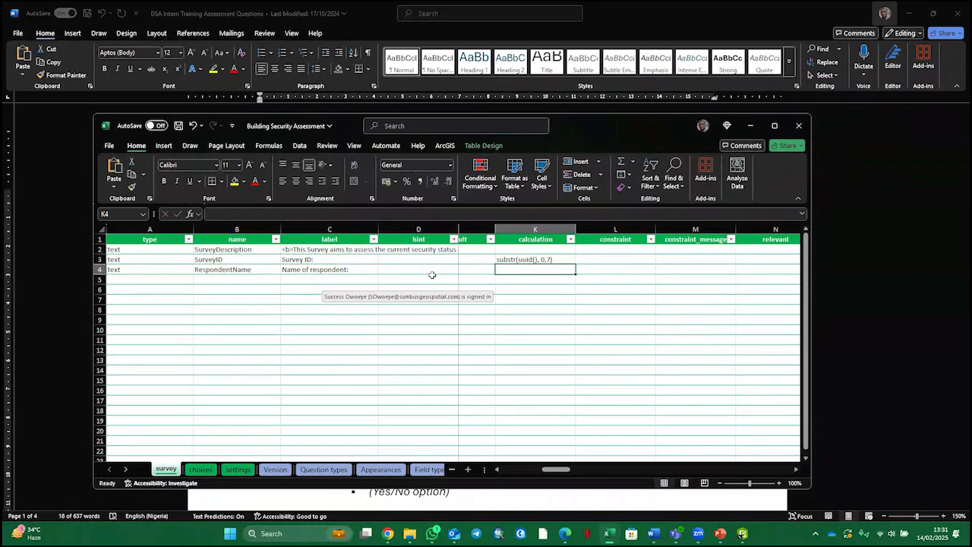
left_click_drag(556, 468, 504, 469)
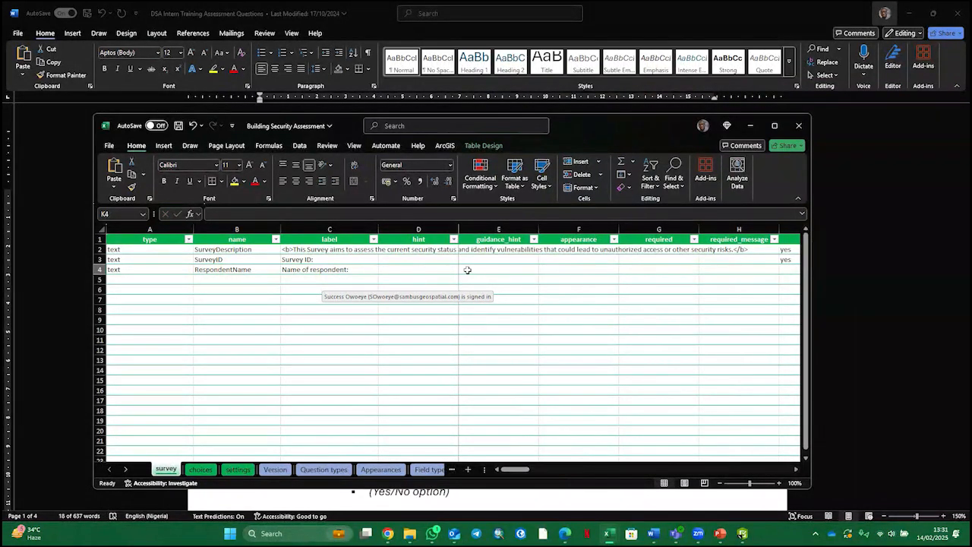
left_click(515, 276)
left_click(435, 270)
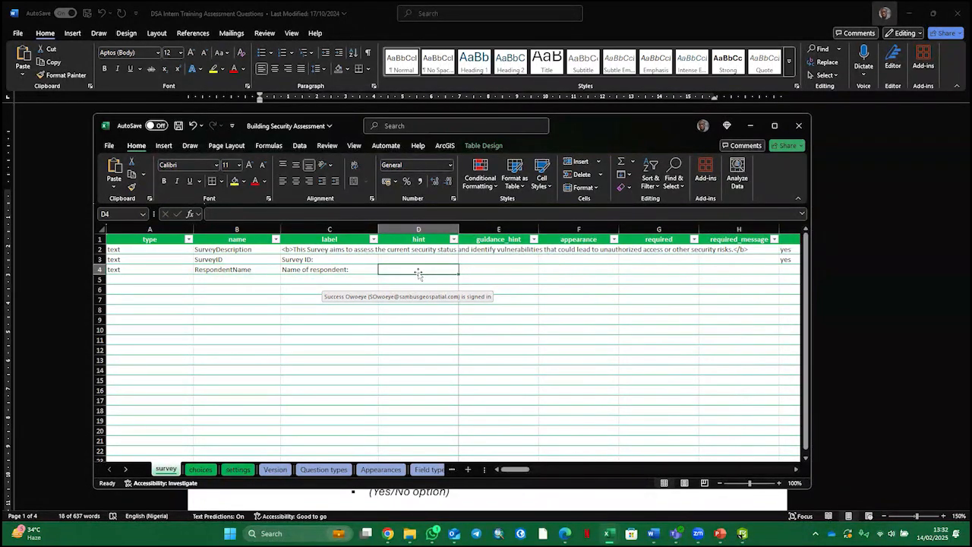
type("Sur")
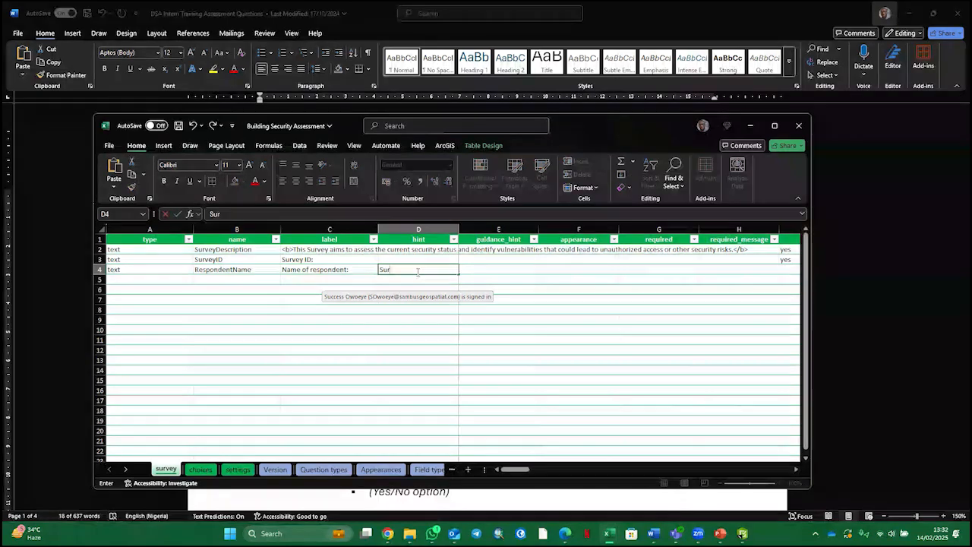
type("name")
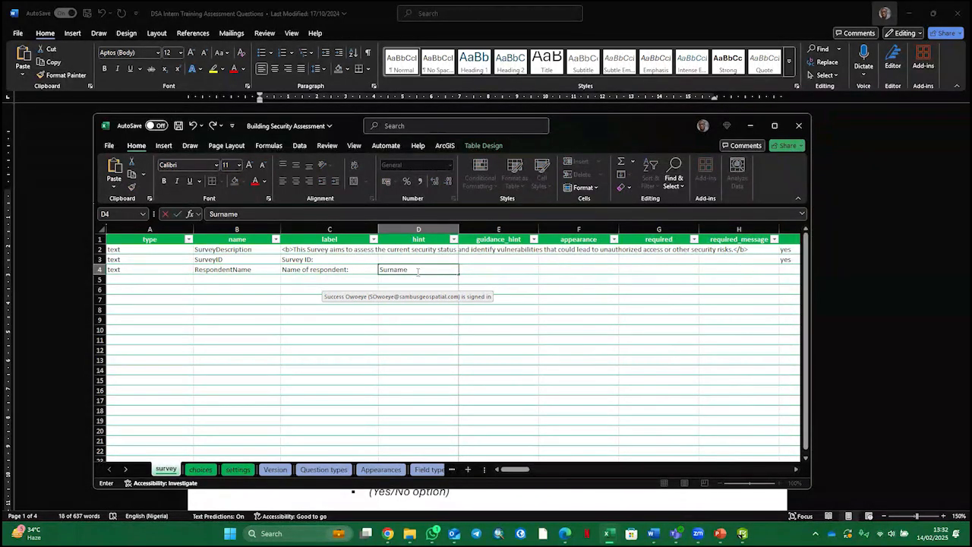
type(" First")
Make the Survey ID and Name of respondent labels bold by wrapping the text in C3 and C4 in <b> and </b> tags.
left_click(295, 261)
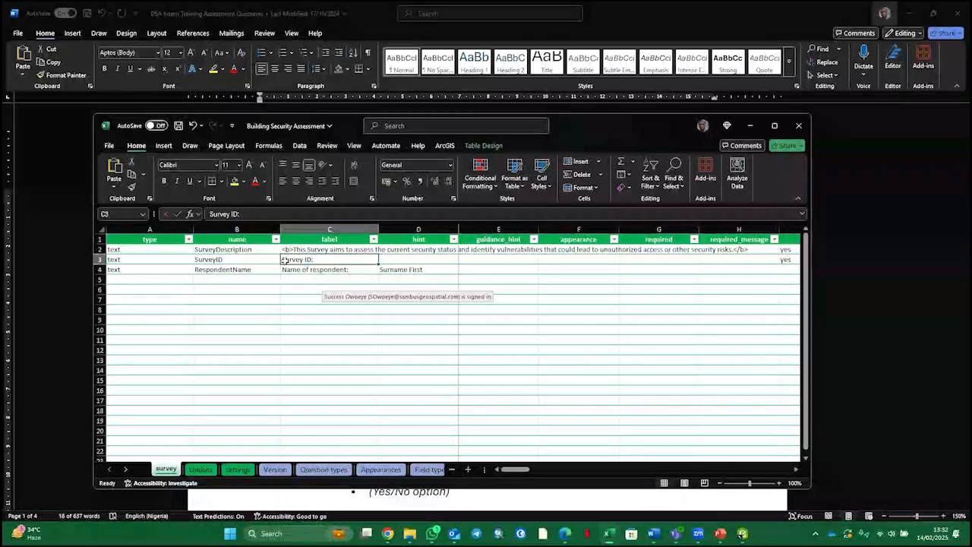
double_click(282, 259)
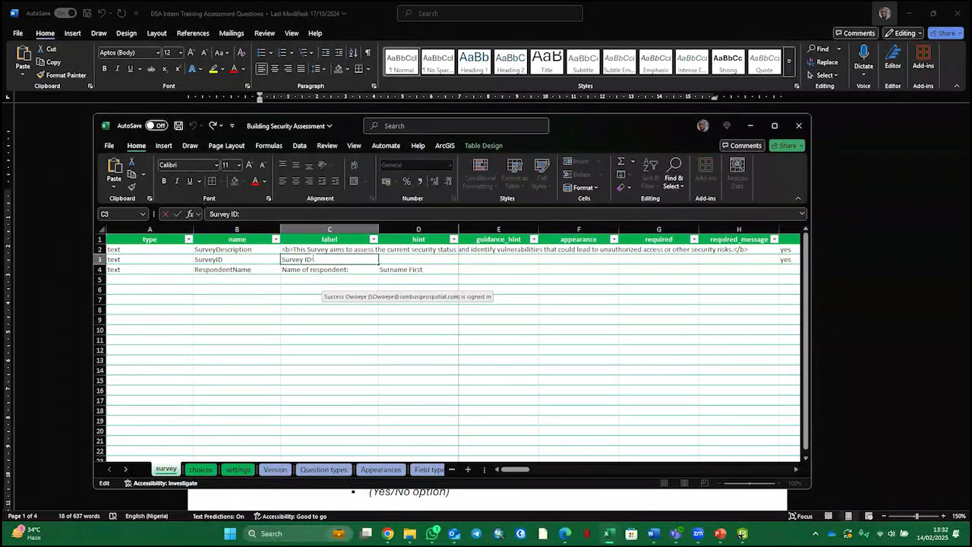
type("<b>")
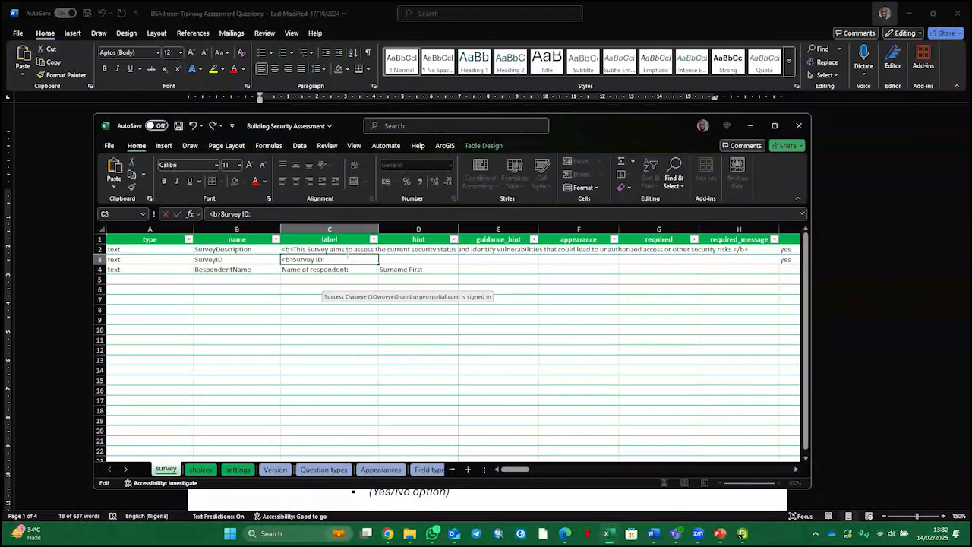
type("</b>")
double_click(282, 269)
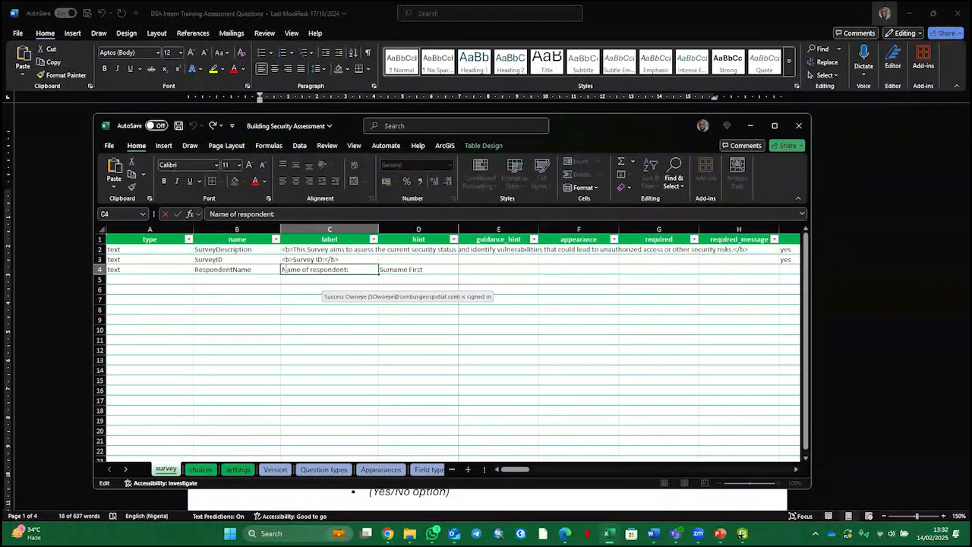
type("<b>")
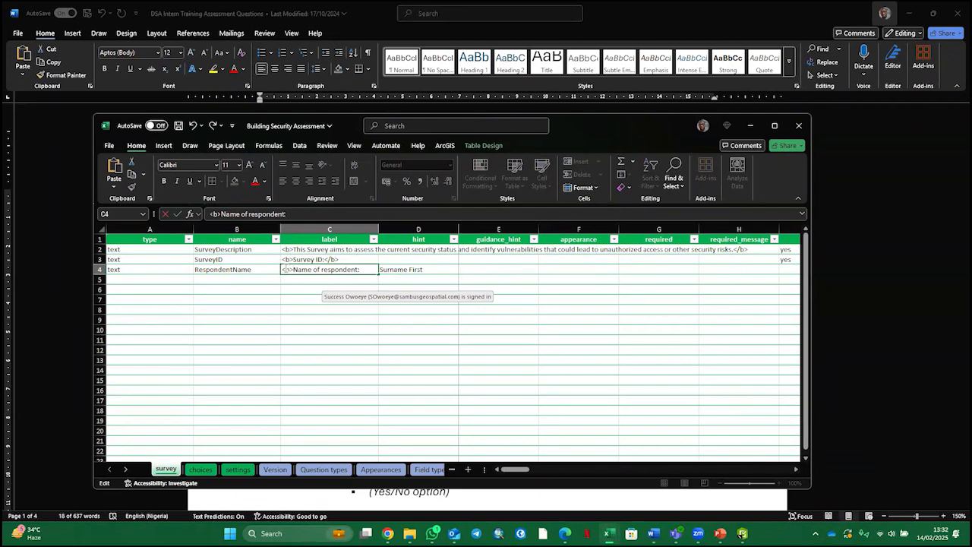
left_click(362, 270)
type("</b>")
Set the required value of the RespondentName question in cell G4 to yes and save the workbook.
left_click(433, 269)
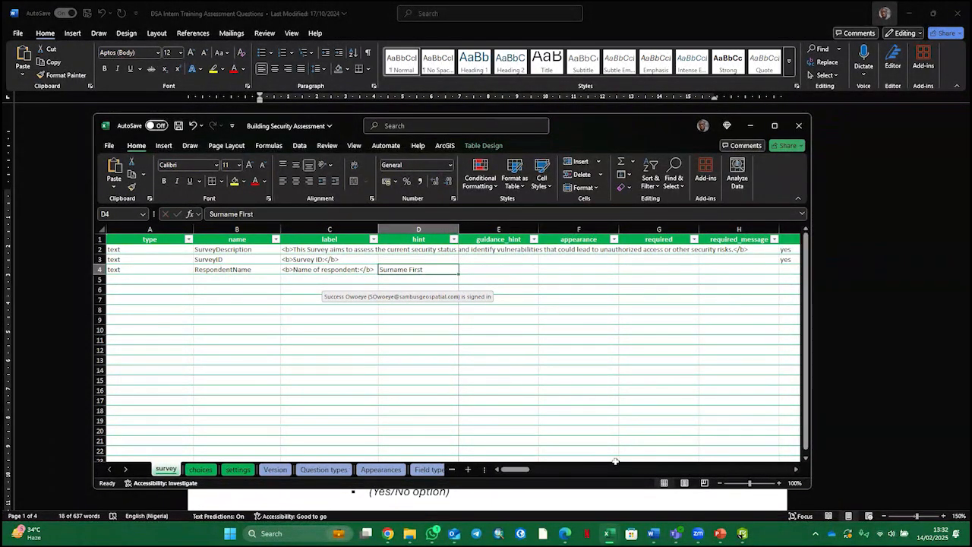
left_click_drag(524, 469, 535, 471)
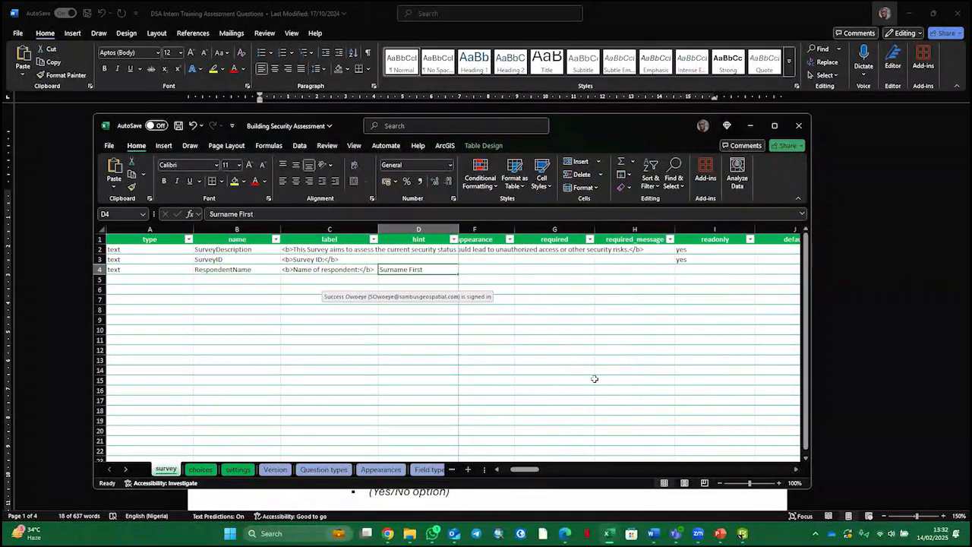
left_click(555, 271)
left_click(600, 271)
left_click(566, 279)
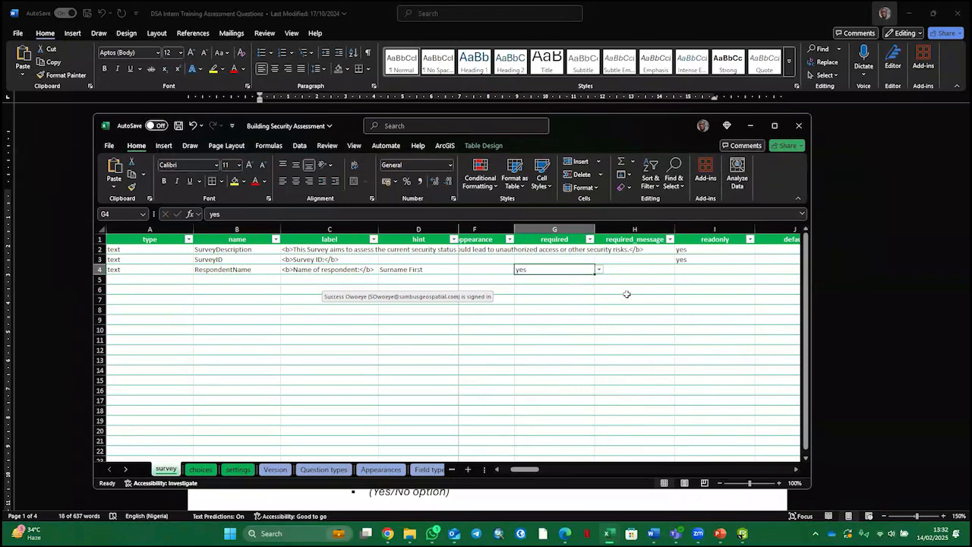
key("ctrl+s")
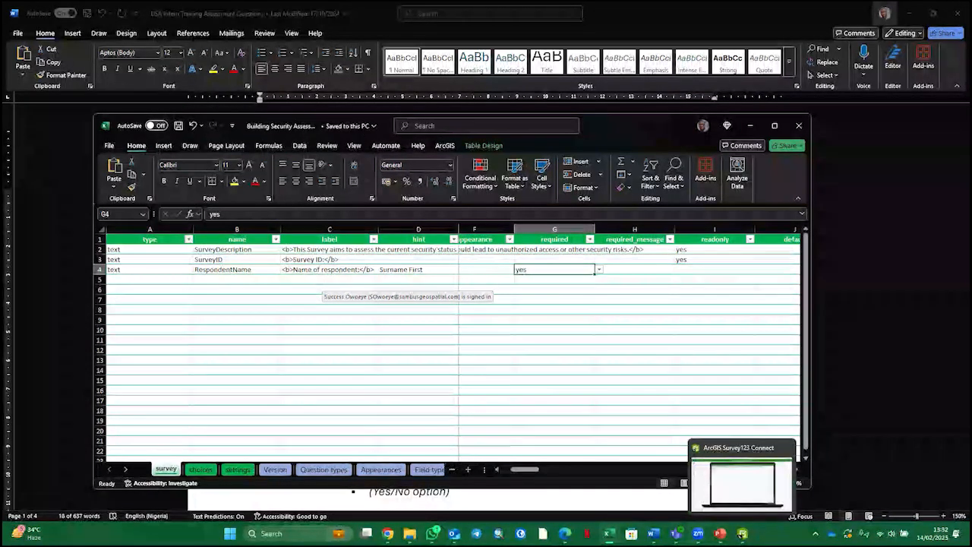
Check the respondent question in the ArcGIS Survey123 Connect form preview and review the Building Information and Access Control questions in the Word document.
mouse_move(609, 534)
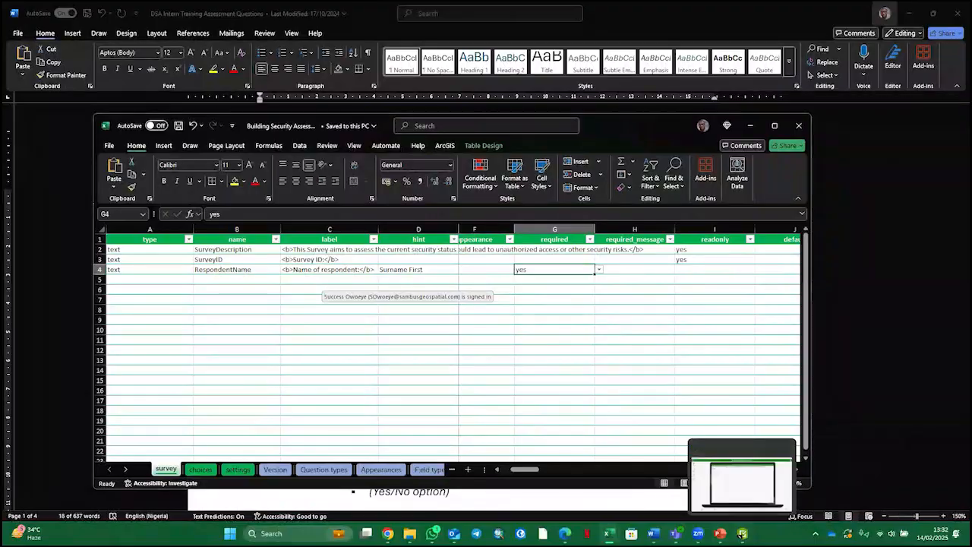
left_click(742, 534)
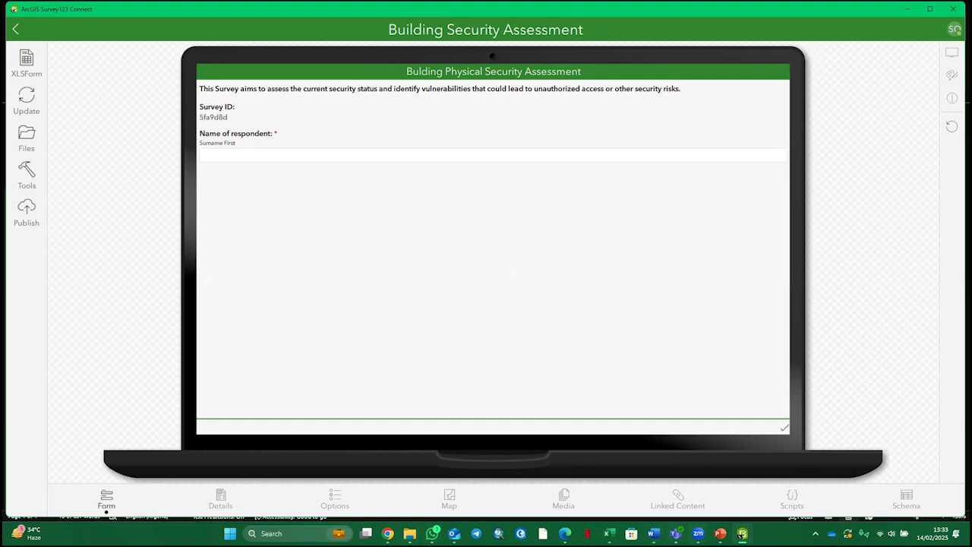
mouse_move(698, 534)
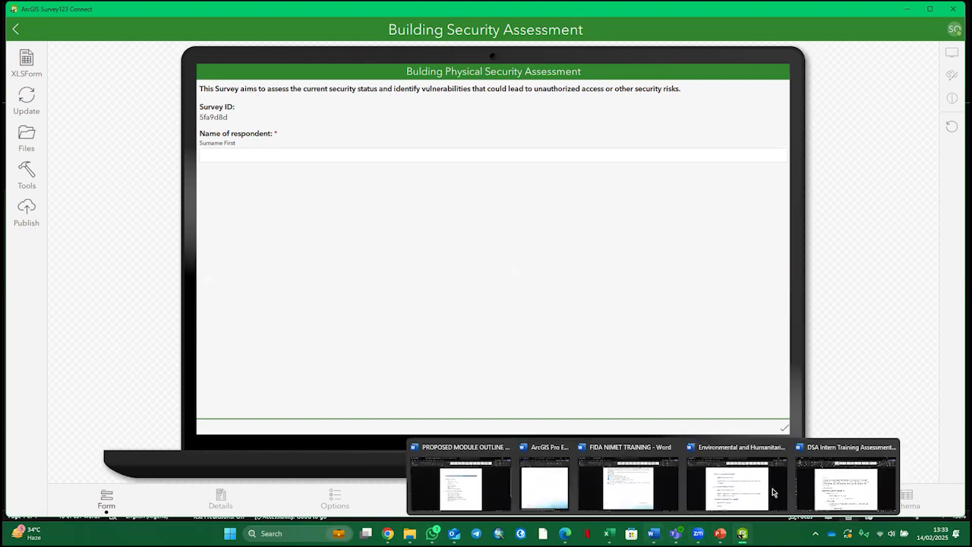
left_click(848, 481)
scroll(416, 384, "down", 3)
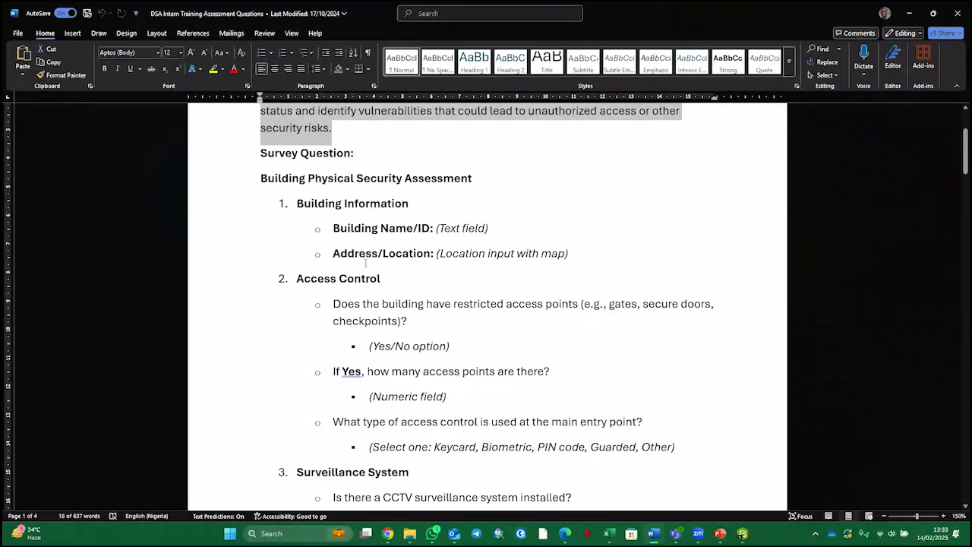
left_click(909, 14)
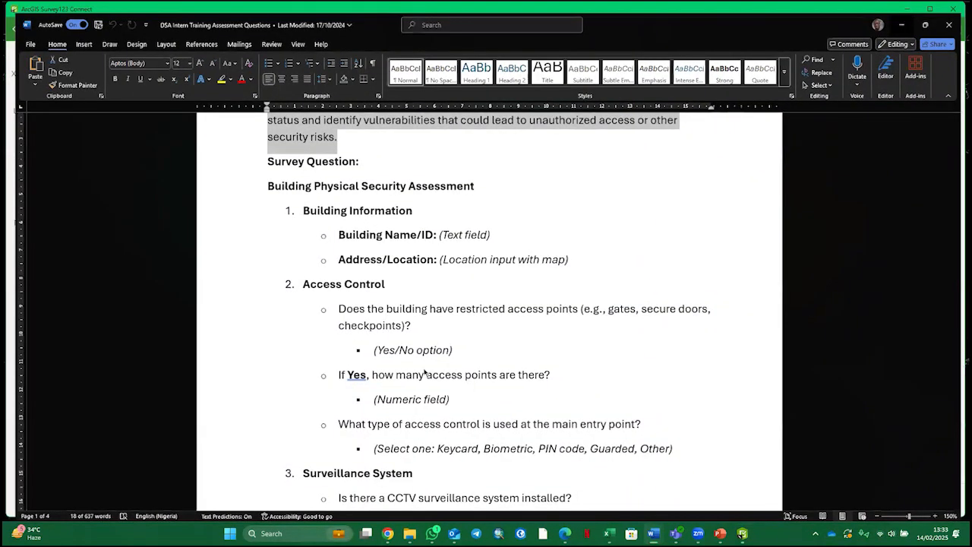
mouse_move(387, 534)
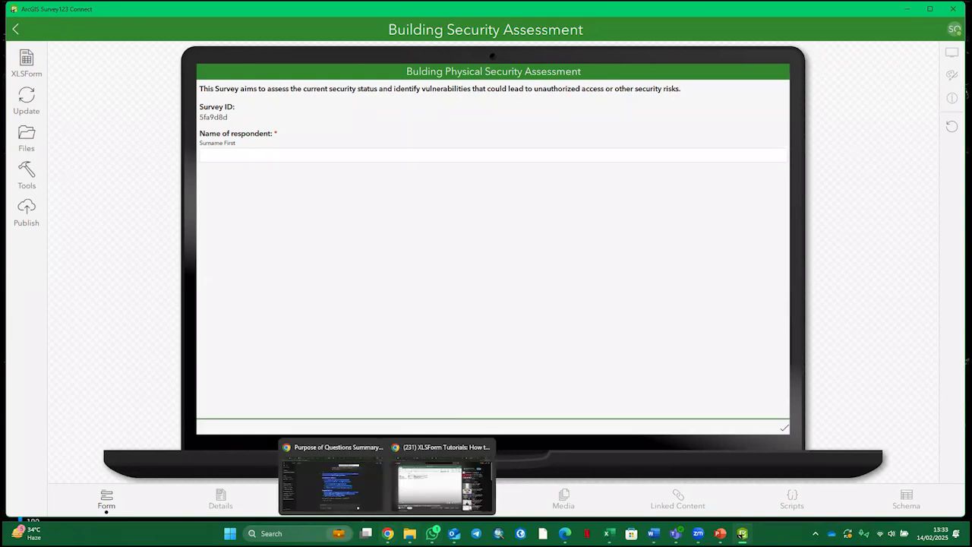
mouse_move(742, 535)
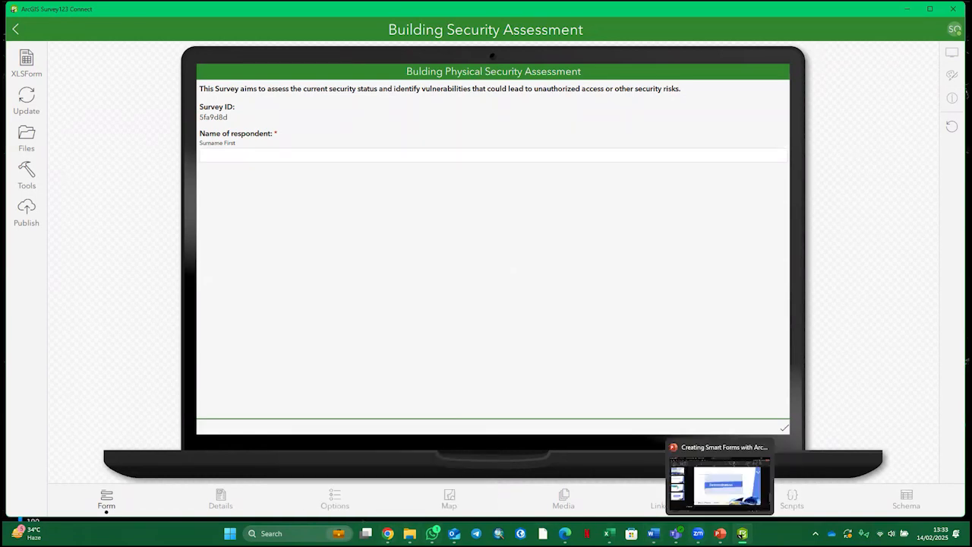
mouse_move(653, 533)
left_click(850, 509)
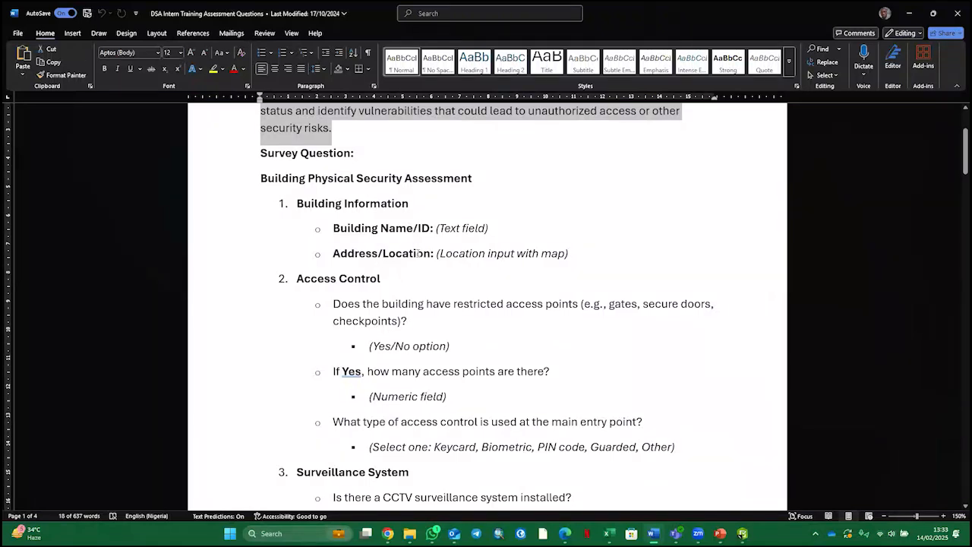
left_click(910, 13)
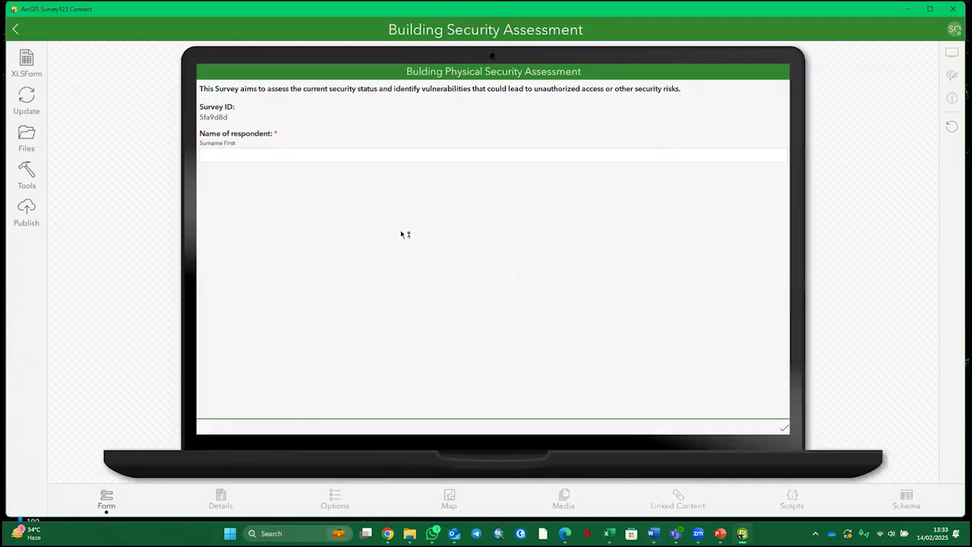
Switch to the Building Security Assessment workbook in Excel and set the question type in A5 of the survey sheet to select_one list_name.
mouse_move(388, 533)
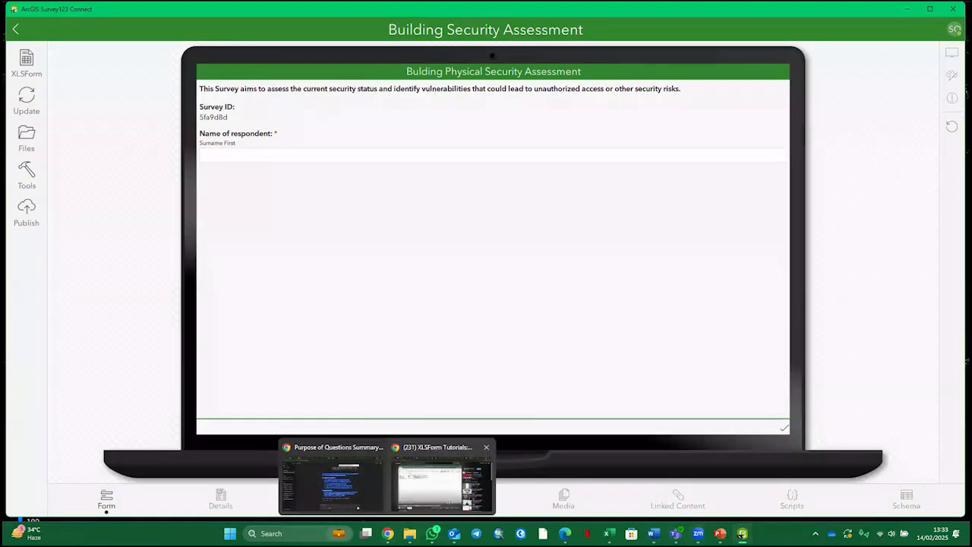
mouse_move(609, 534)
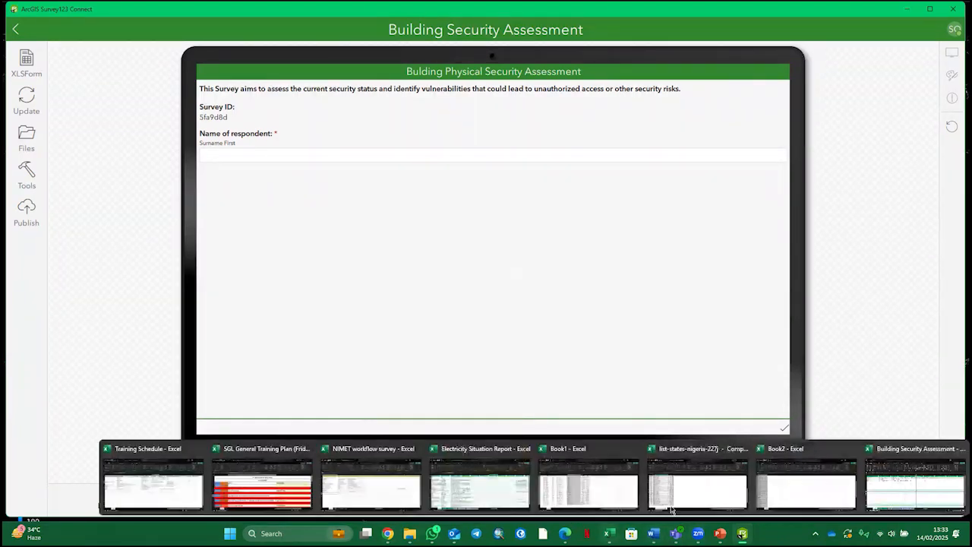
left_click(897, 497)
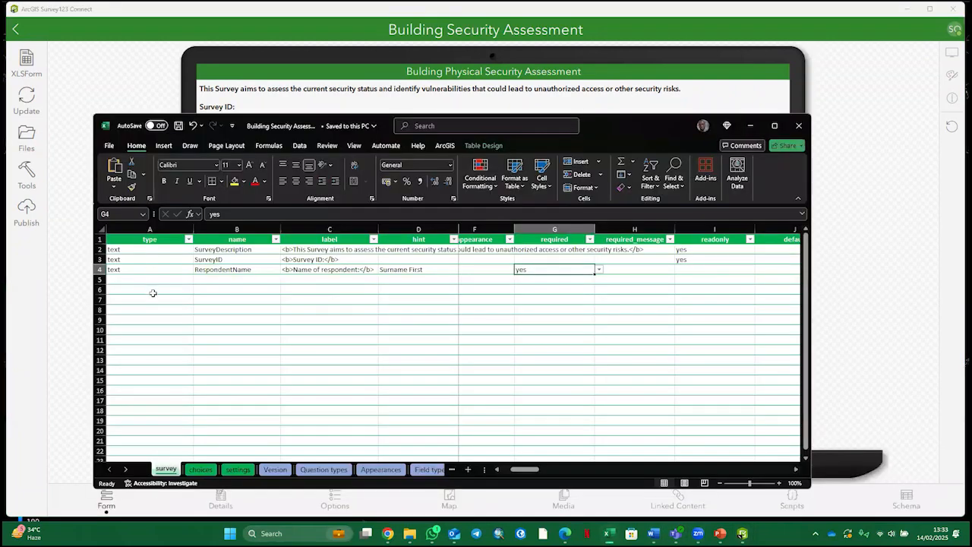
left_click(149, 280)
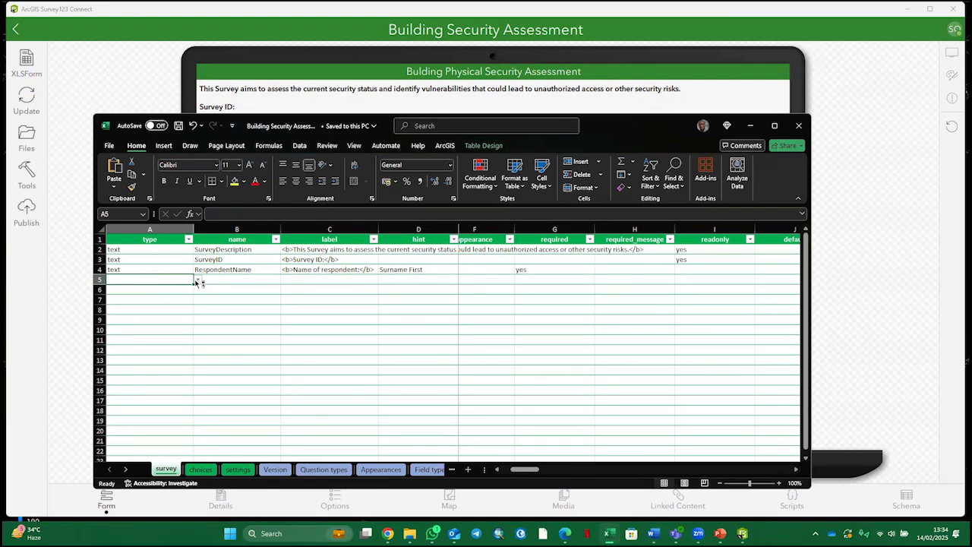
left_click(197, 280)
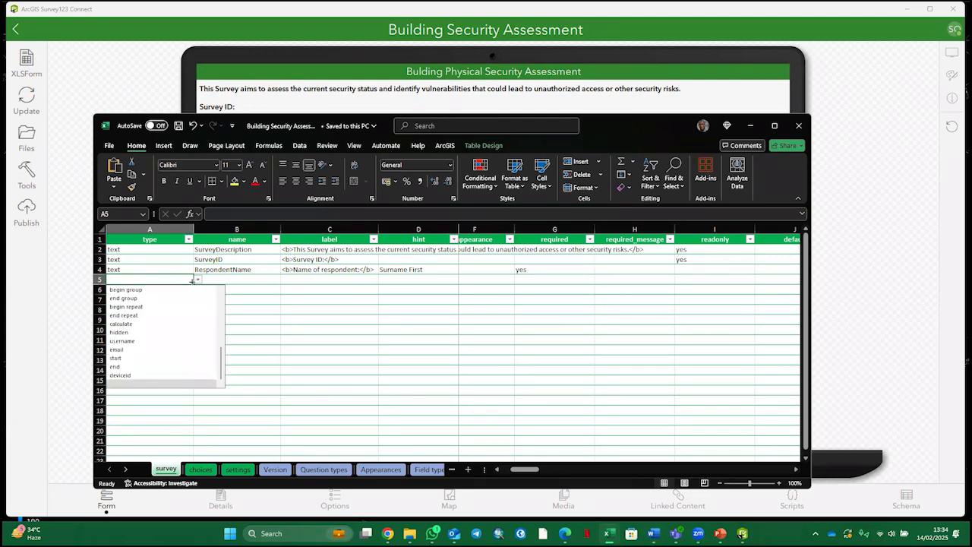
left_click(178, 278)
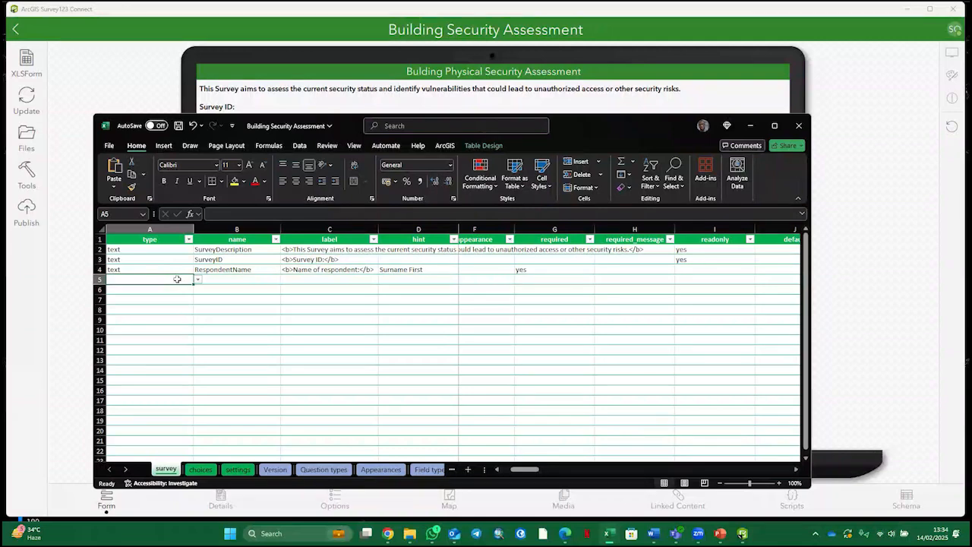
left_click(197, 279)
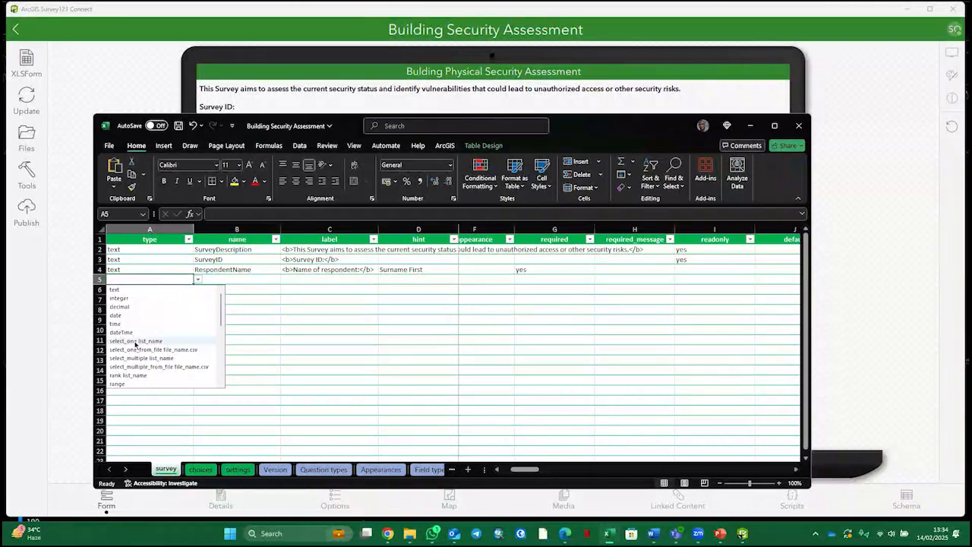
left_click(138, 341)
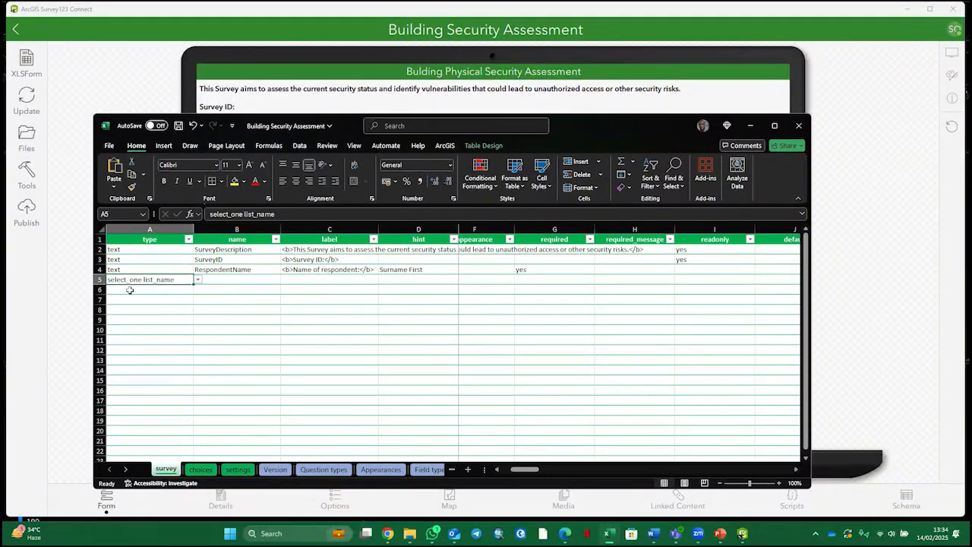
Enter "State" as the first list_name in cell A2 of the choices sheet.
left_click(201, 469)
left_click(139, 258)
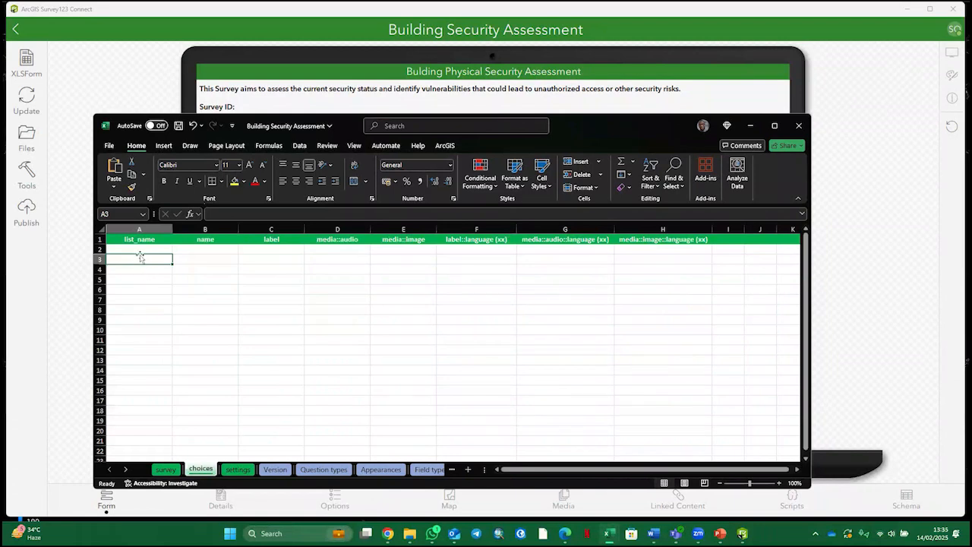
left_click(150, 250)
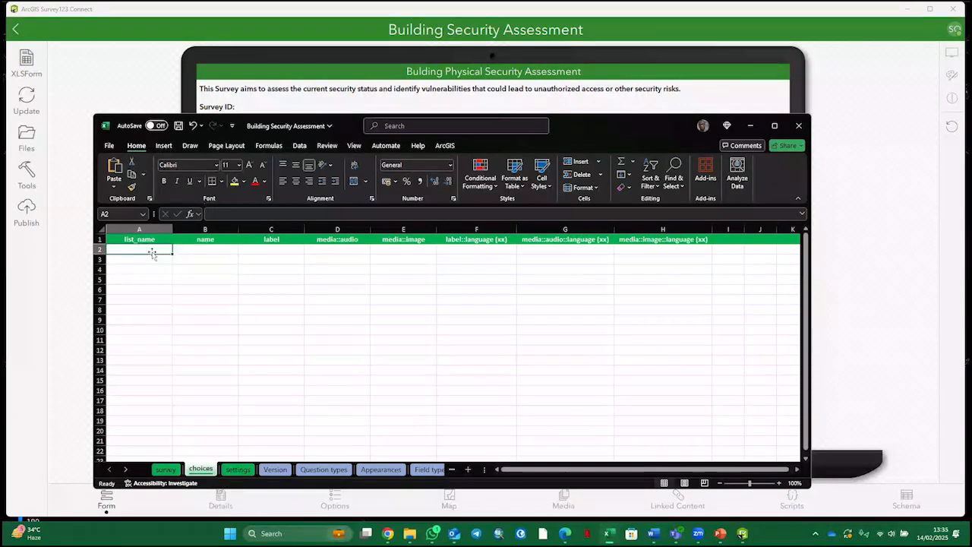
type("State")
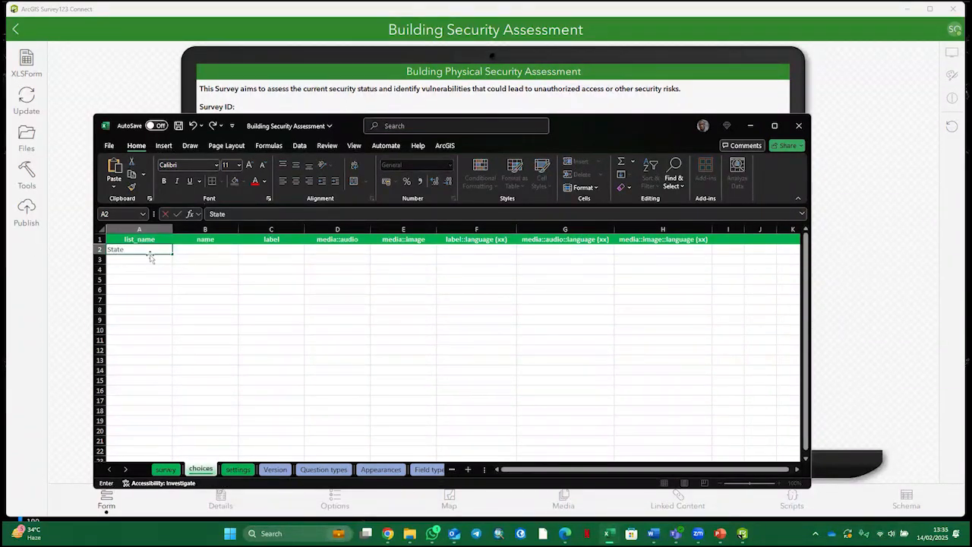
left_click(201, 250)
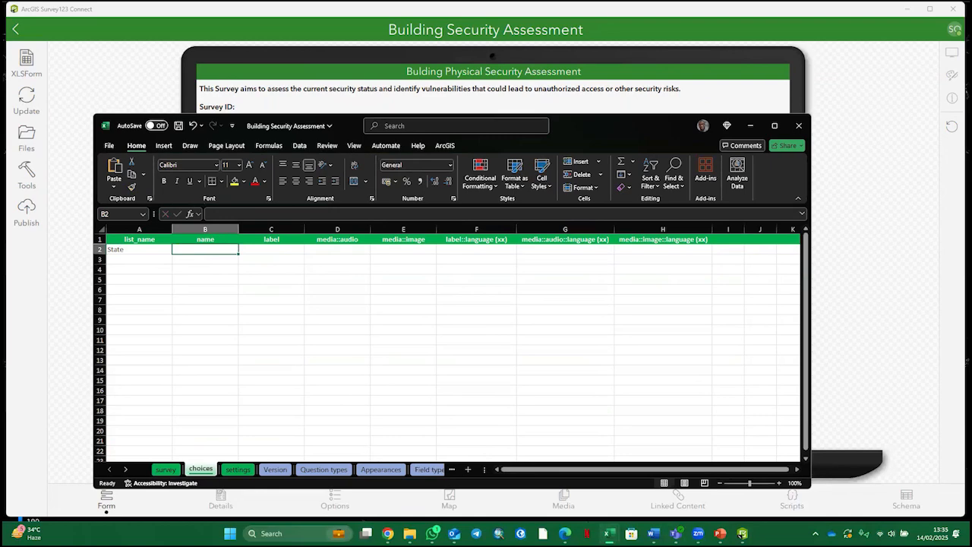
Copy the State choices' names and labels, B76:C112, from the choices sheet of the Electricity Situation Report workbook.
mouse_move(609, 534)
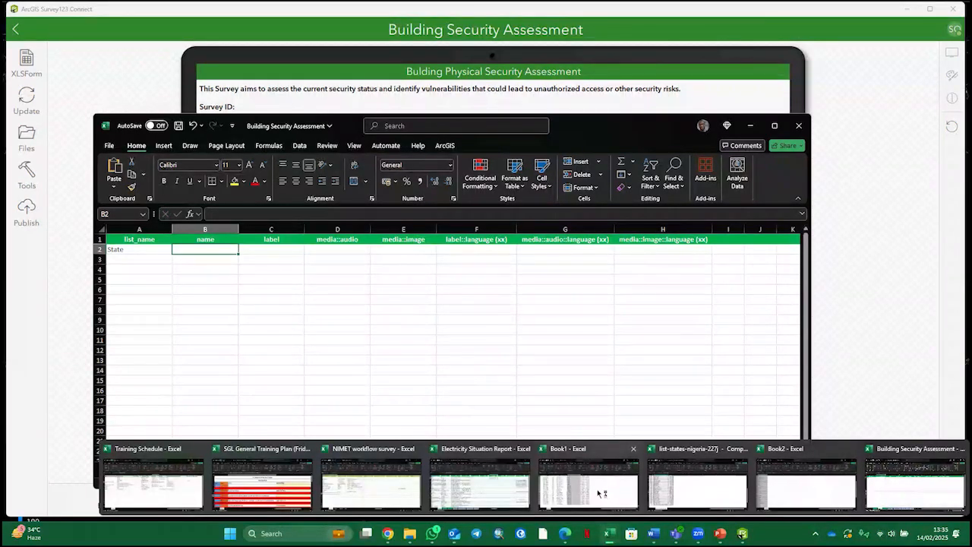
left_click(513, 501)
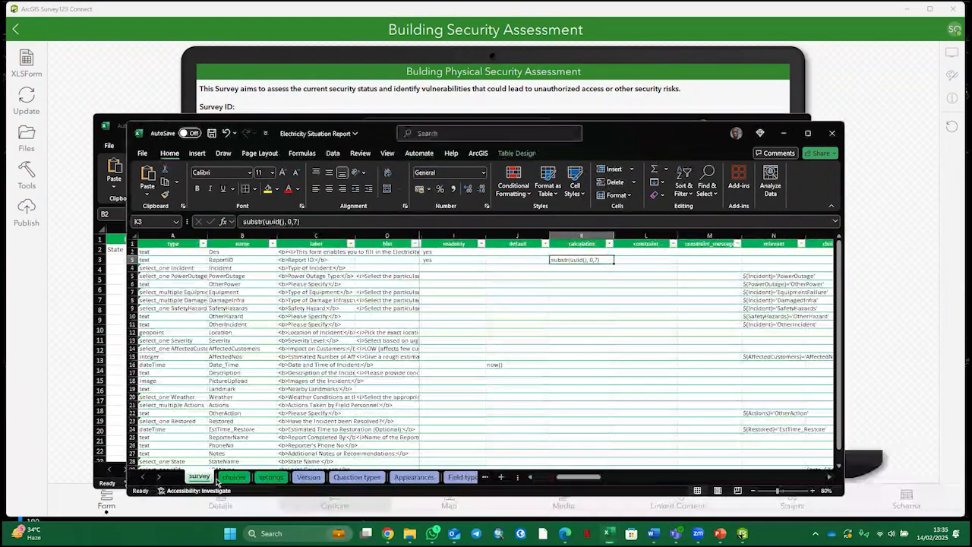
scroll(240, 354, "up", 20)
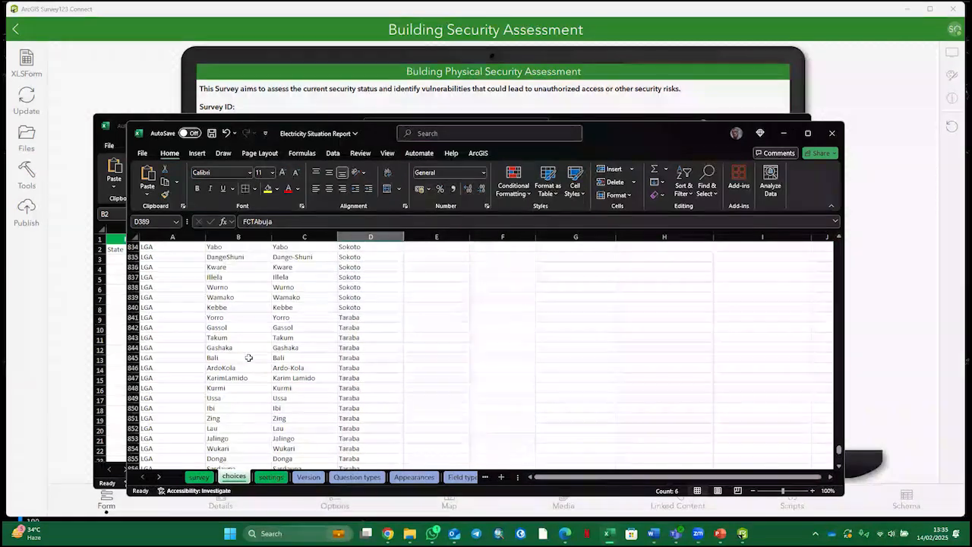
scroll(251, 365, "up", 20)
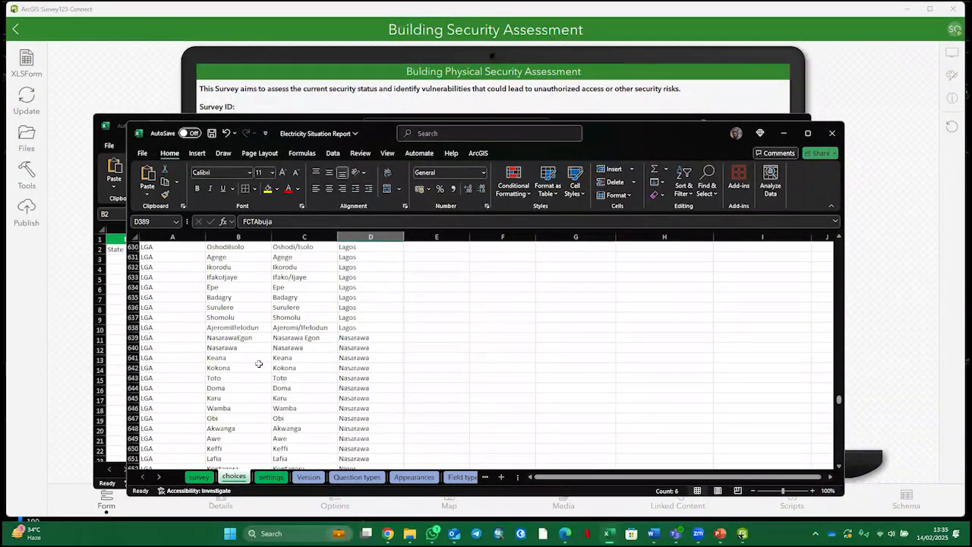
scroll(258, 364, "up", 20)
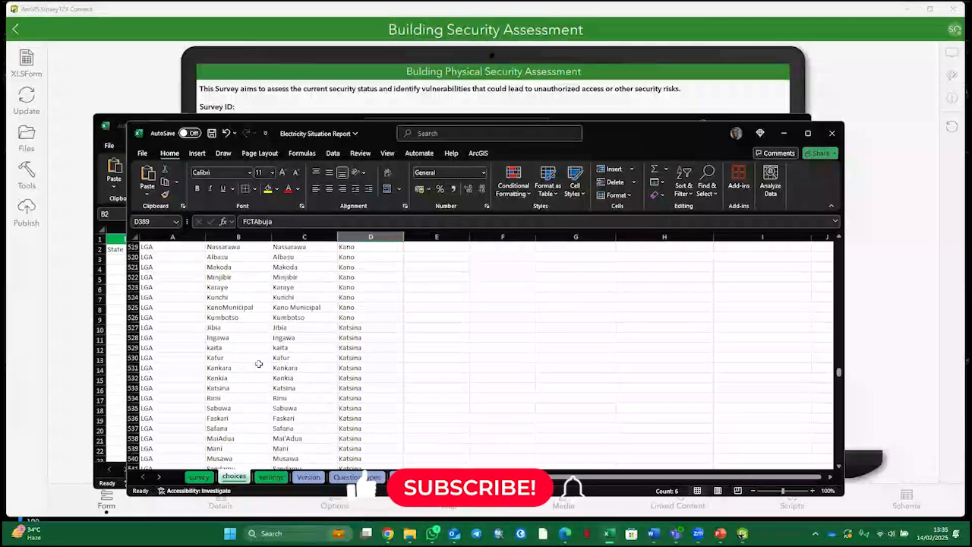
scroll(258, 364, "up", 20)
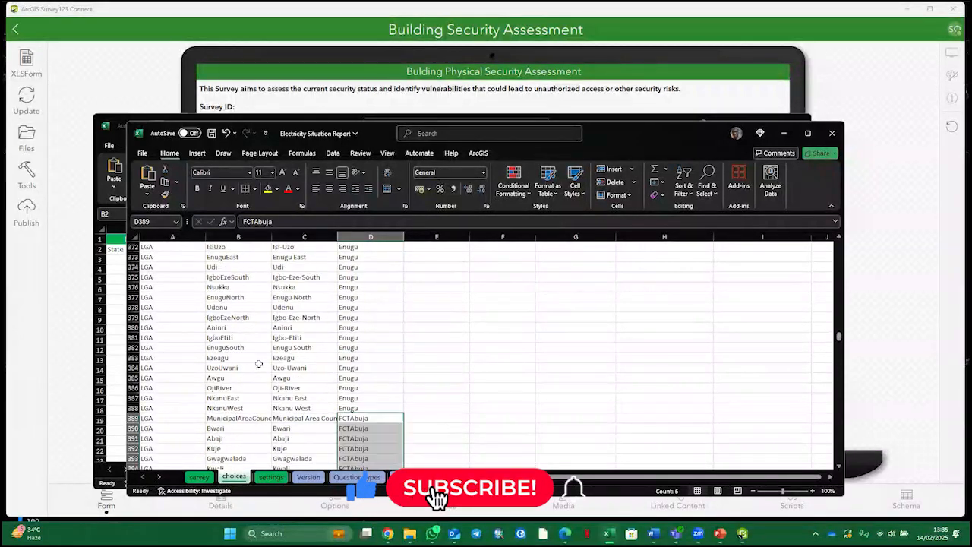
scroll(259, 364, "up", 20)
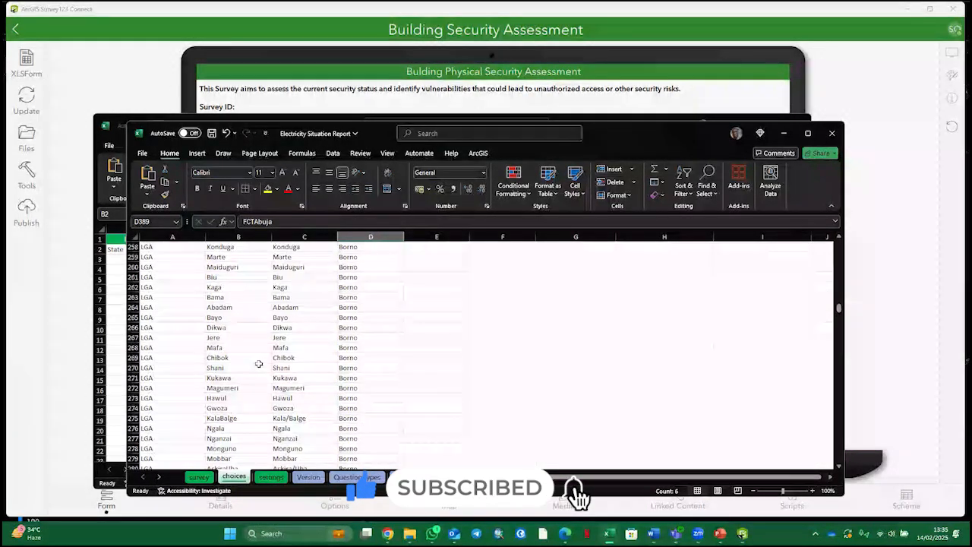
scroll(259, 364, "up", 20)
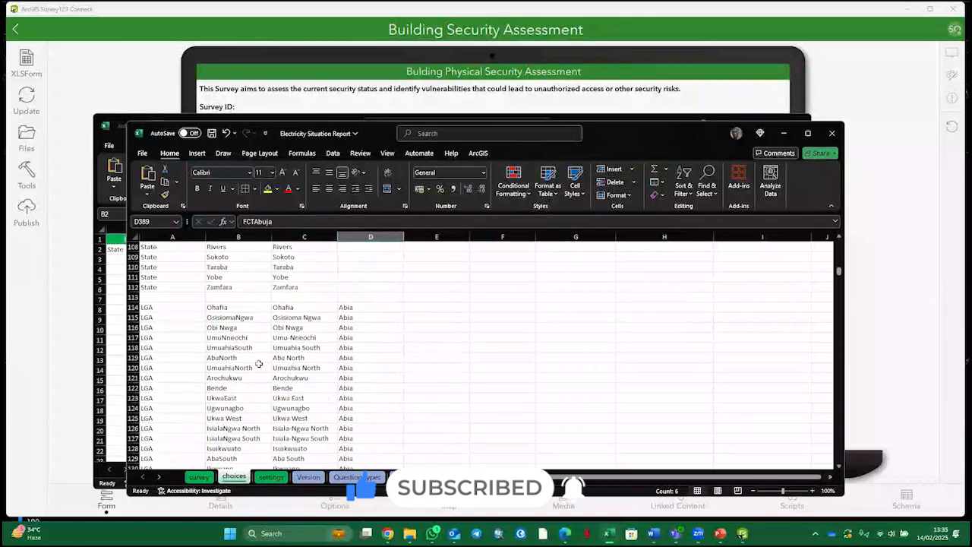
scroll(259, 364, "up", 13)
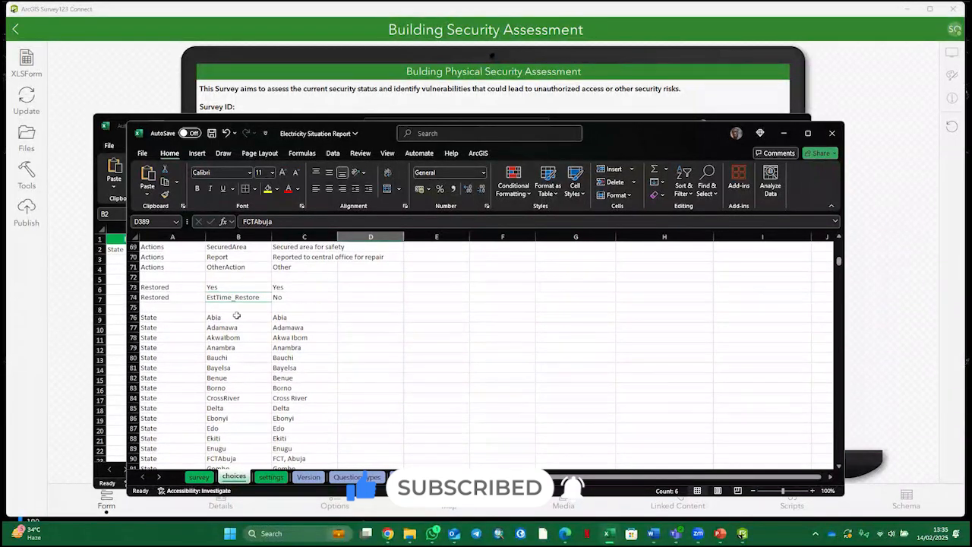
left_click_drag(237, 317, 285, 348)
key("ctrl+c")
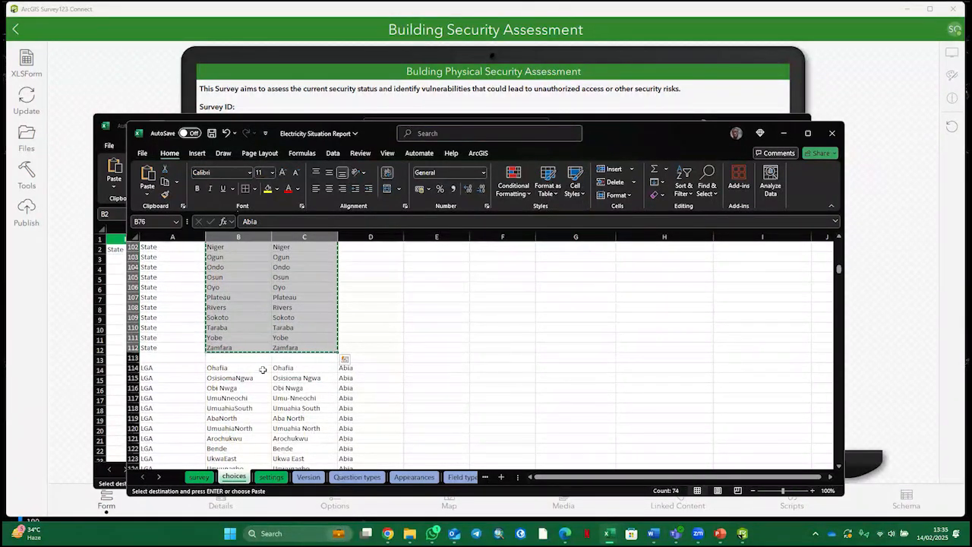
Paste the copied state names and labels into the Building Security Assessment choices sheet starting at B2, and check the pasted list.
mouse_move(609, 534)
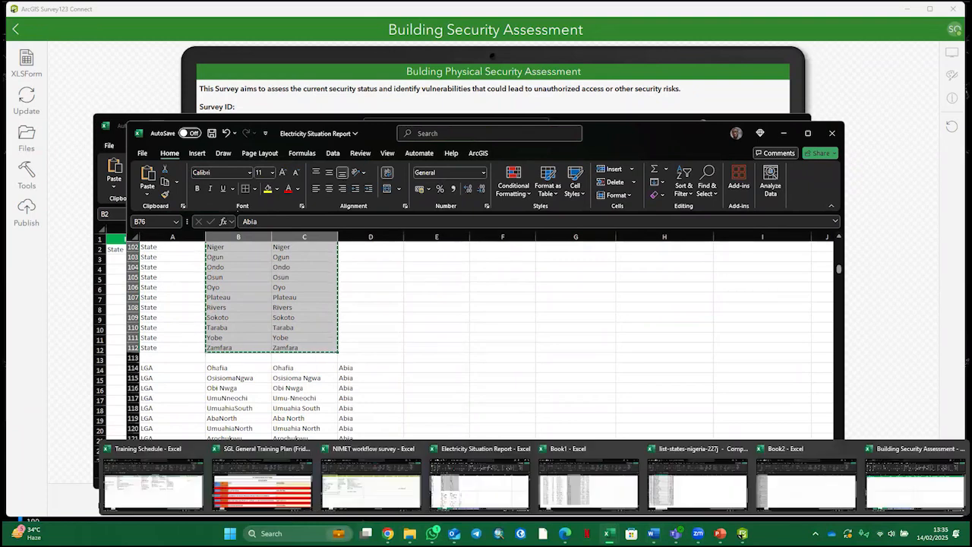
left_click(880, 489)
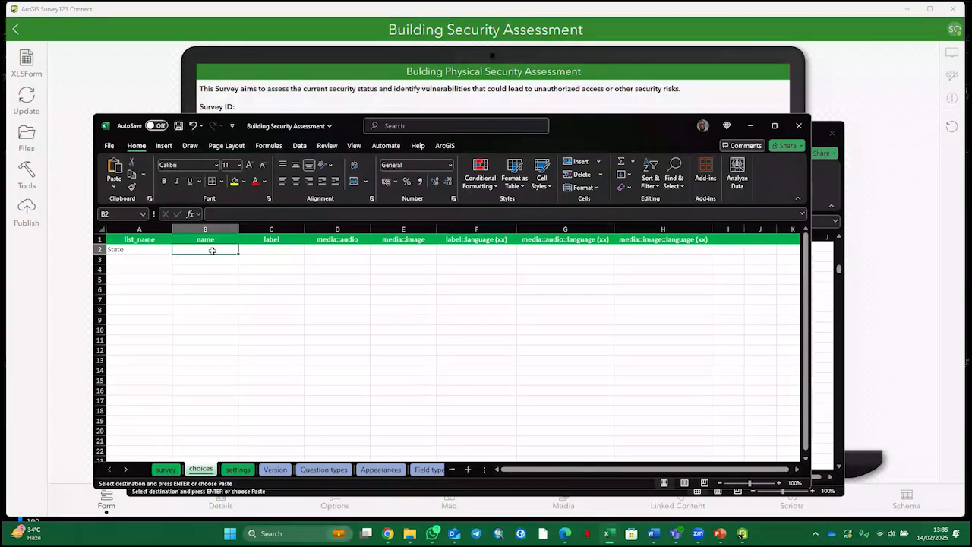
key("ctrl+v")
left_click(210, 272)
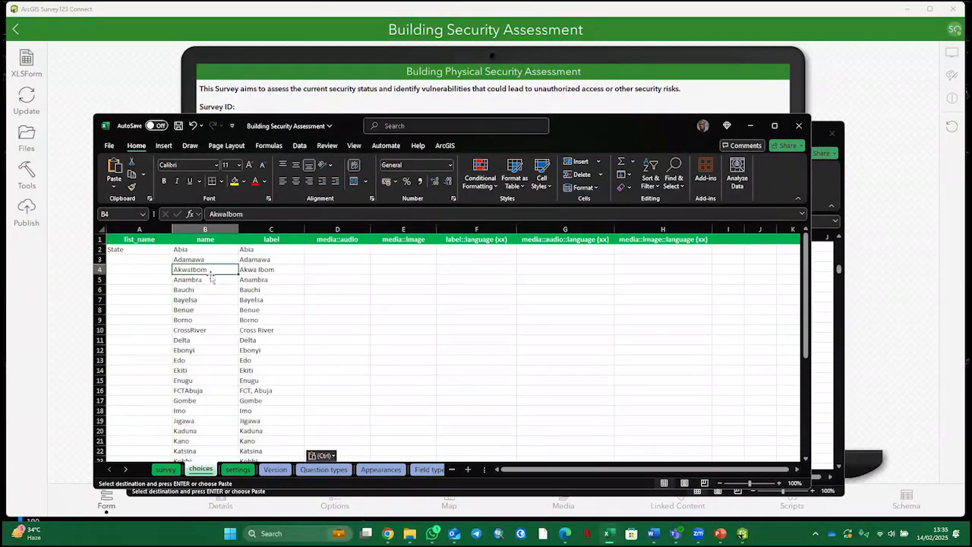
left_click(210, 250)
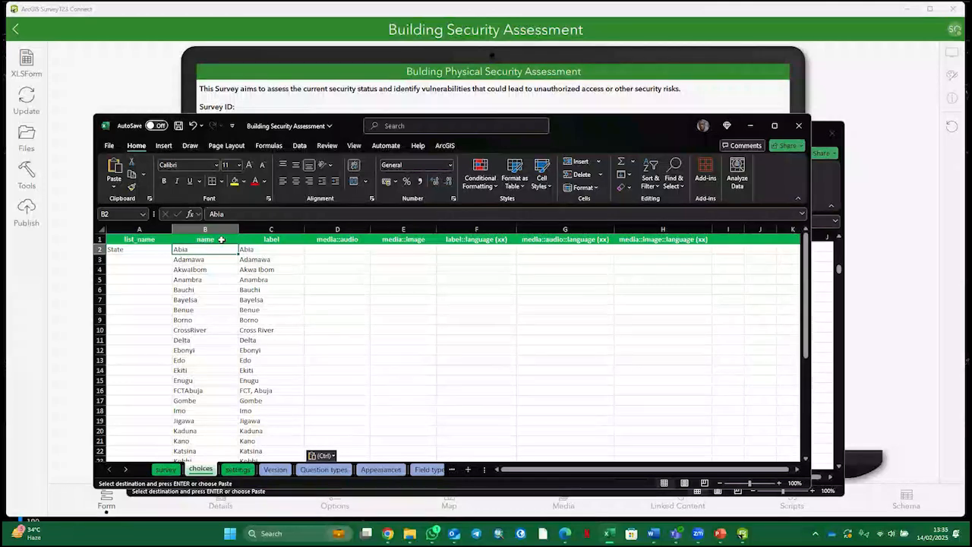
scroll(210, 301, "down", 6)
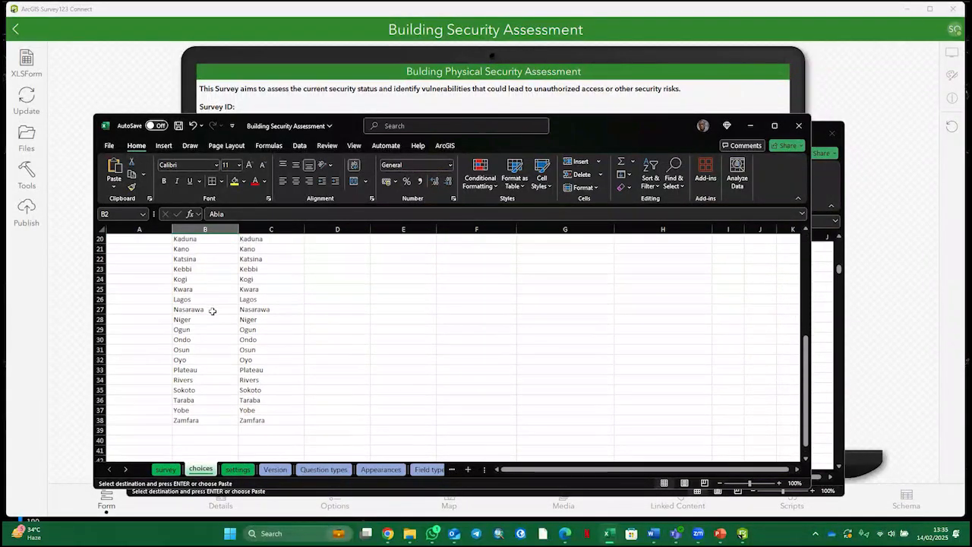
scroll(211, 301, "up", 3)
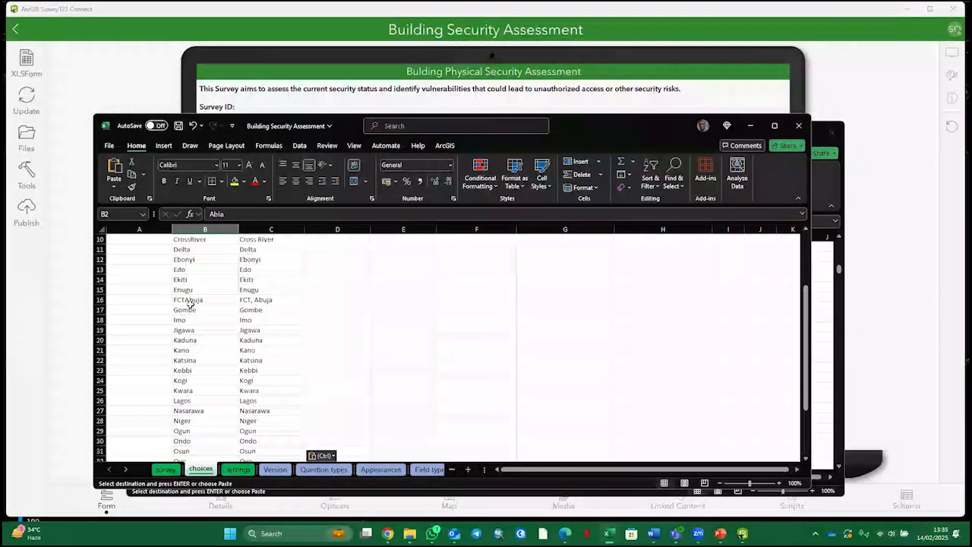
scroll(243, 308, "up", 3)
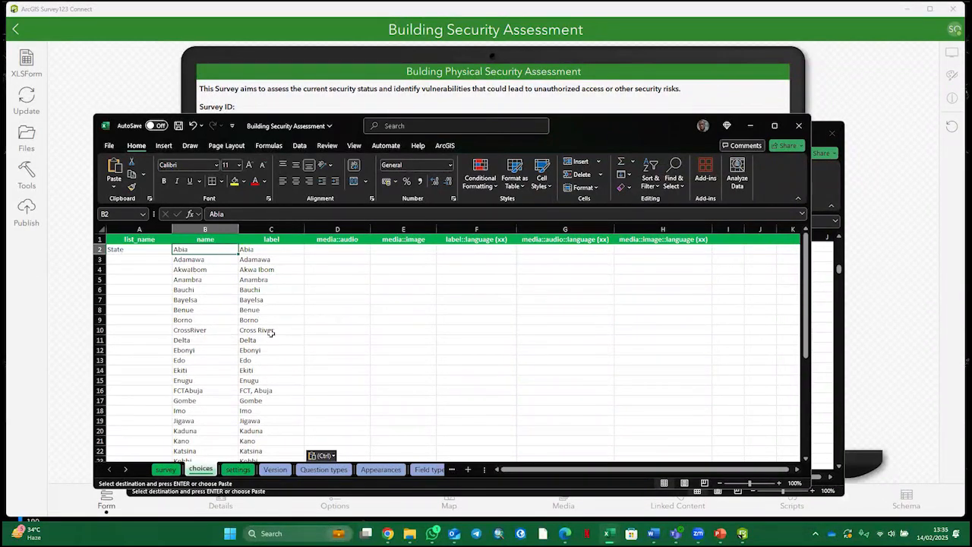
scroll(262, 395, "down", 1)
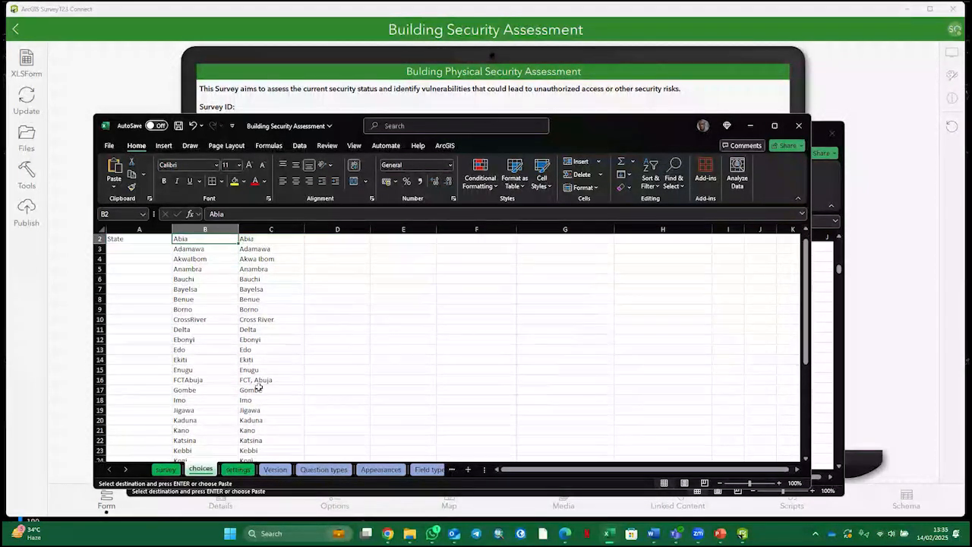
scroll(259, 384, "up", 1)
Fill the list_name "State" from A2 down to A38 so that every pasted state row carries it.
left_click(152, 251)
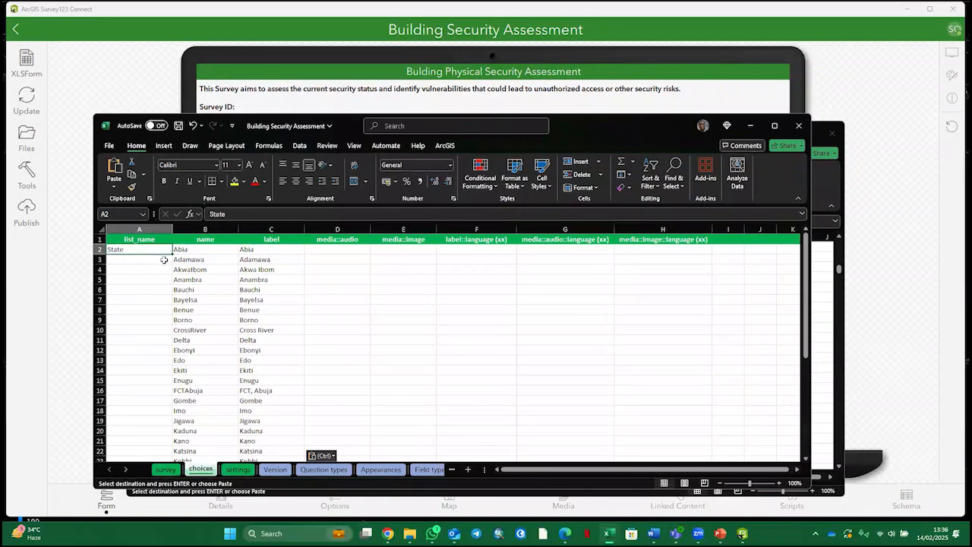
left_click_drag(171, 254, 173, 445)
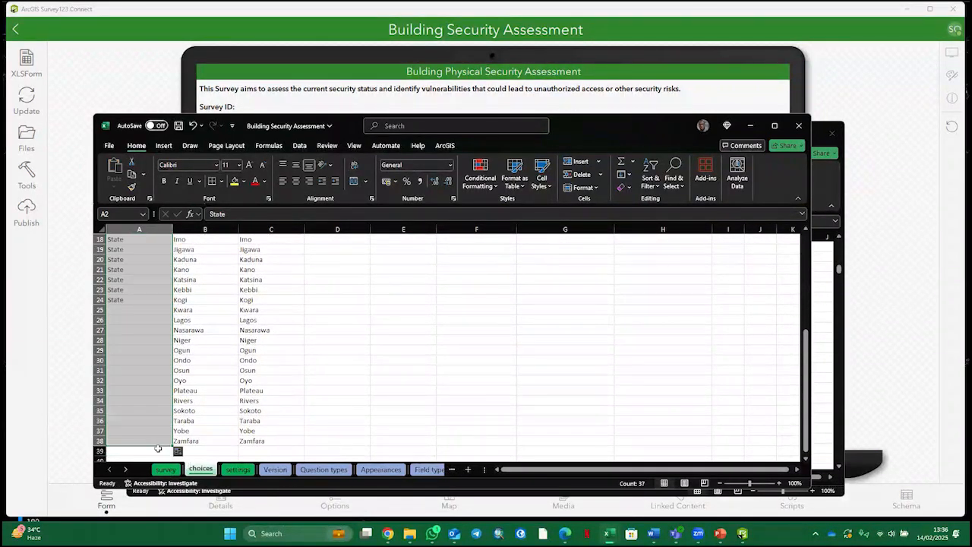
left_click(140, 292)
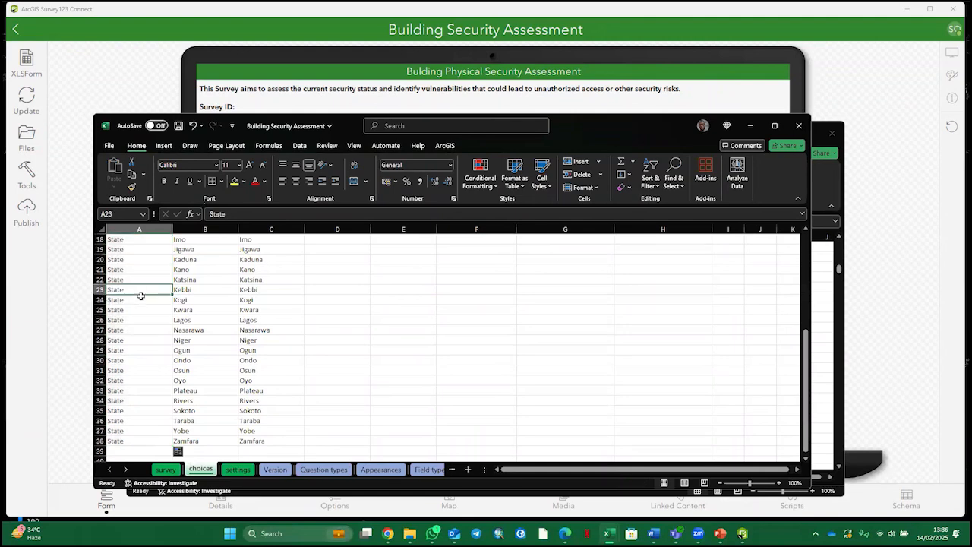
scroll(138, 264, "up", 6)
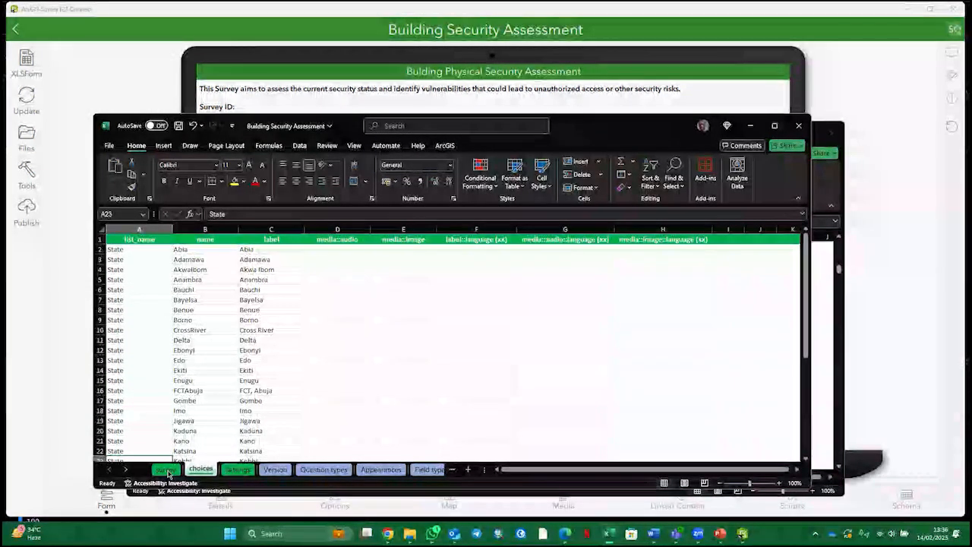
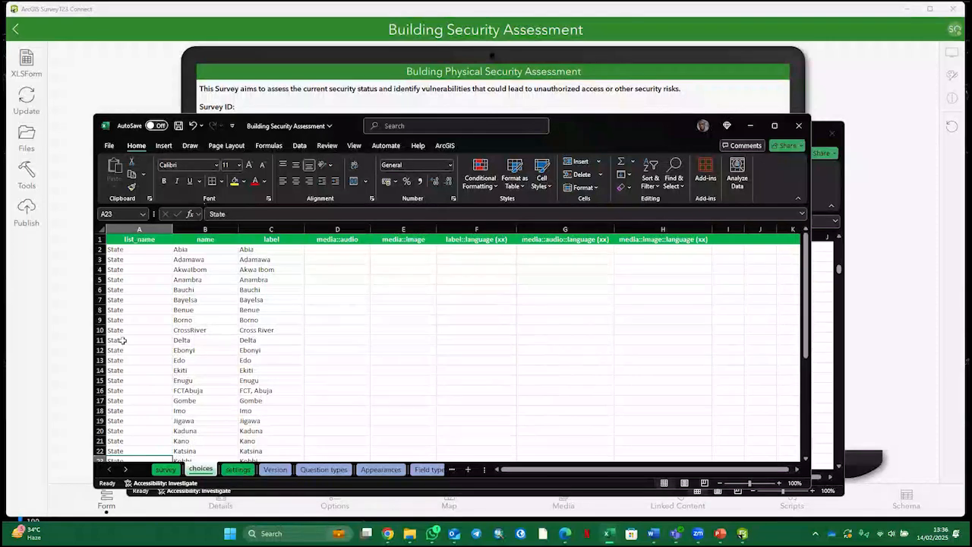
Set the type of the row 5 question on the survey sheet to "select_one State".
left_click(120, 341)
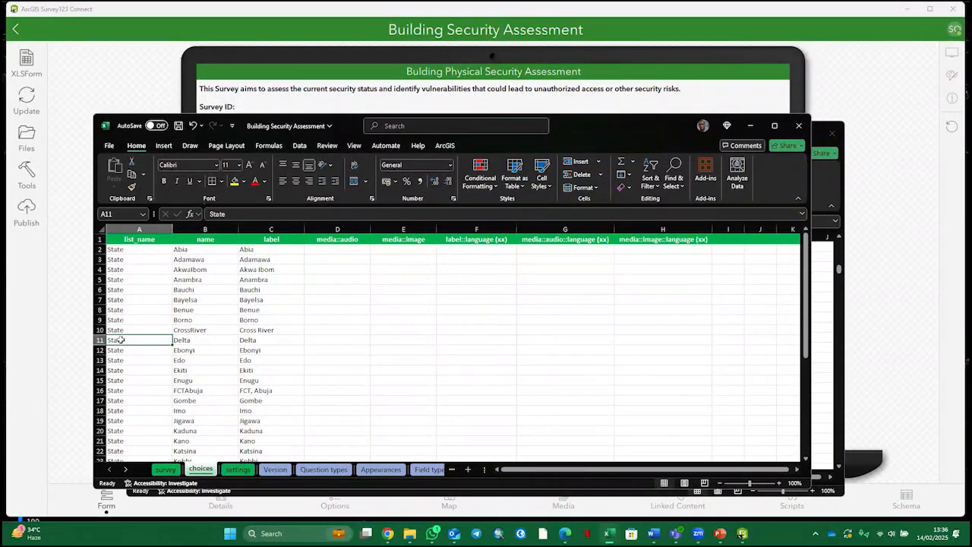
left_click(165, 468)
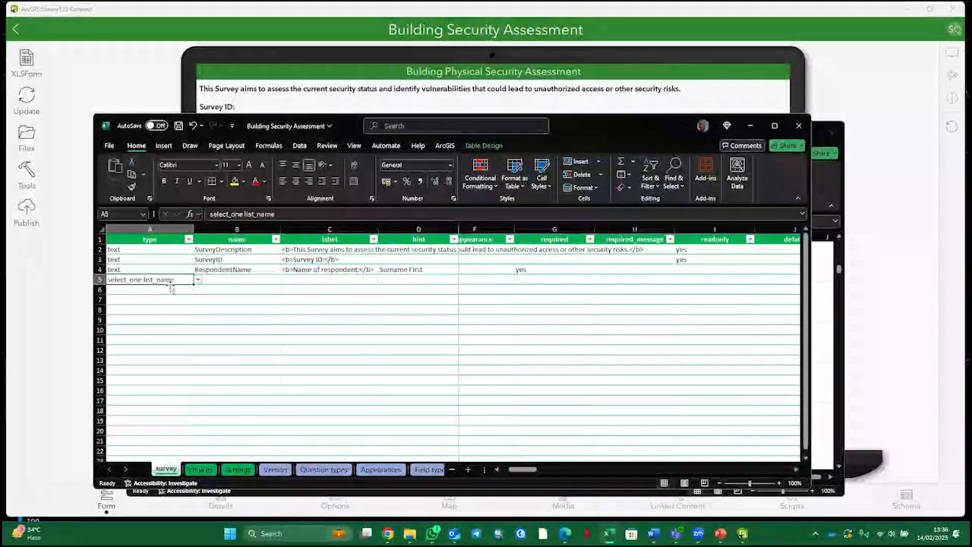
left_click(281, 214)
left_click_drag(281, 214, 244, 221)
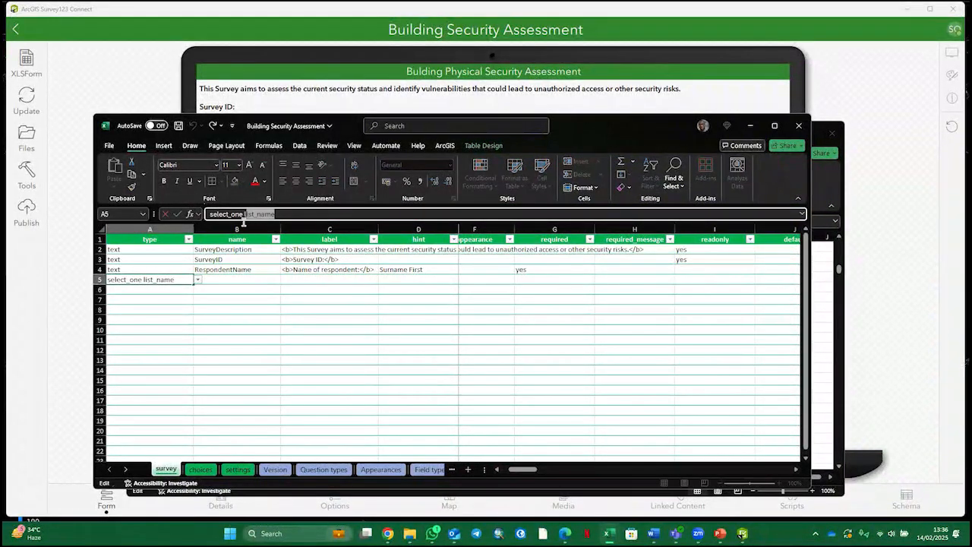
type("Stat")
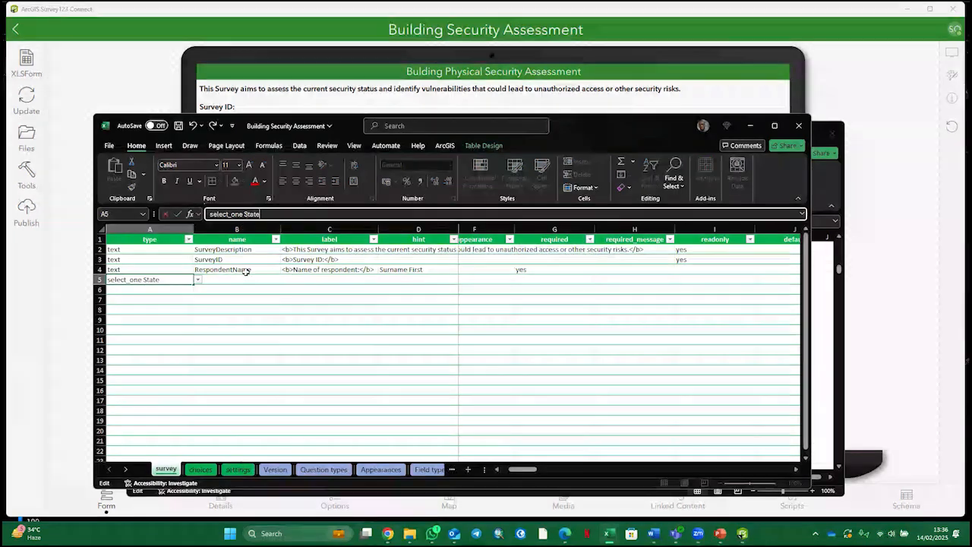
key("Tab")
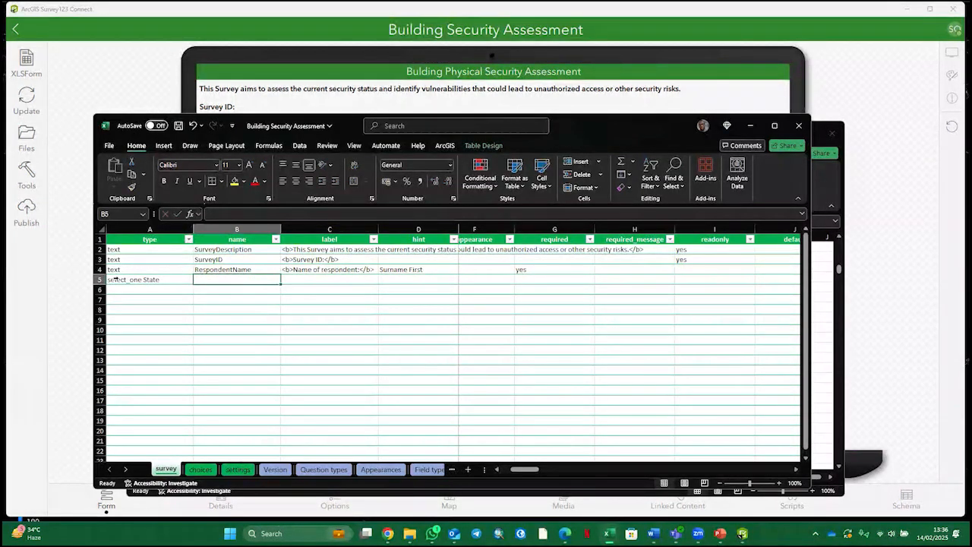
Check the State list on the choices sheet and name the row 5 survey question "StateName".
left_click(201, 469)
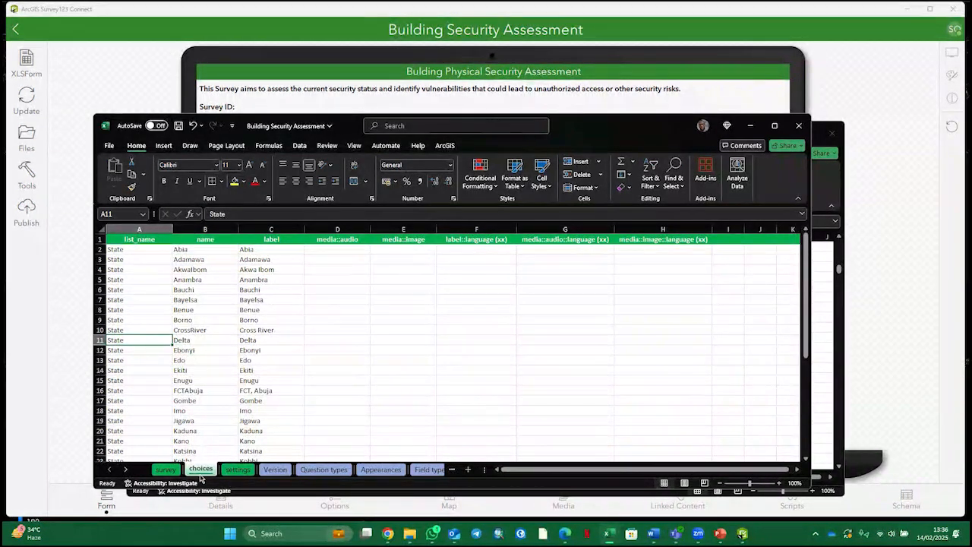
left_click(165, 469)
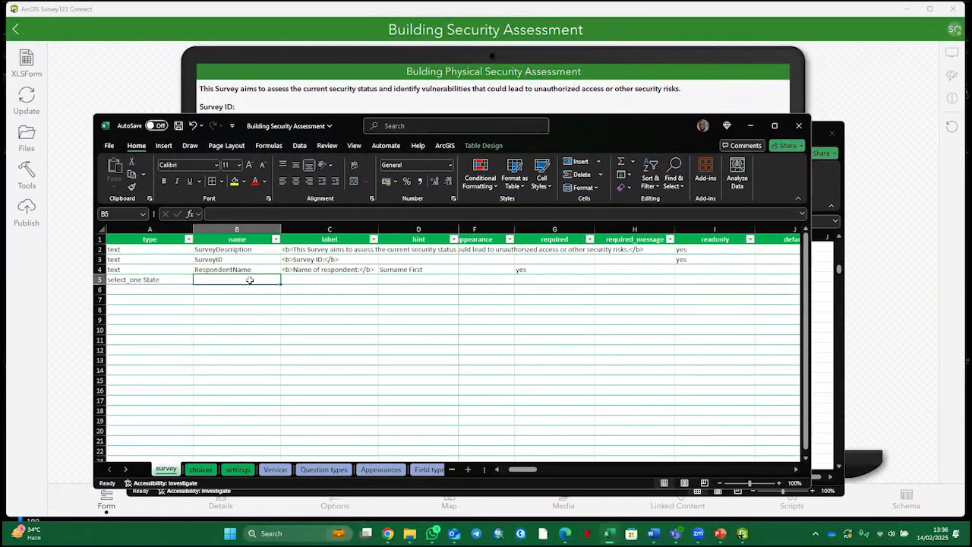
type("S")
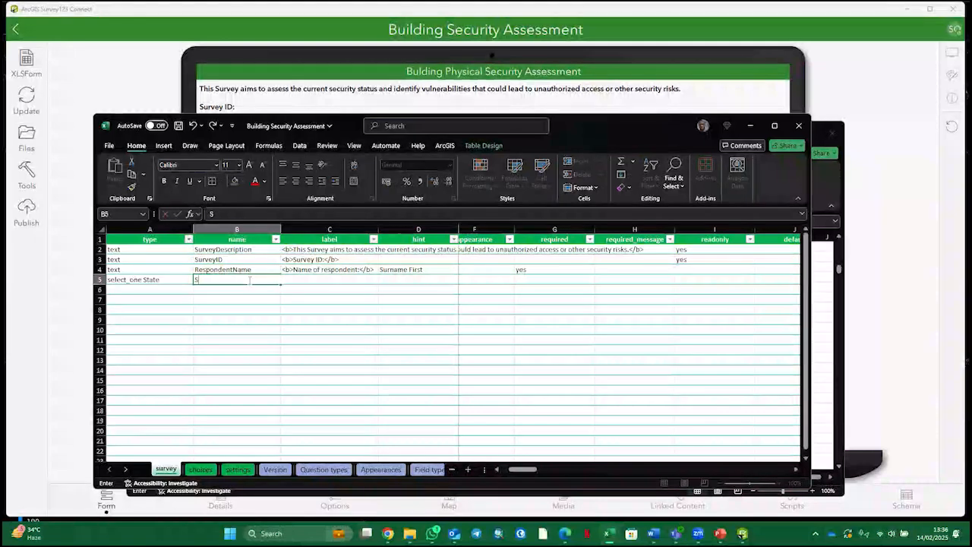
type("tateNAm")
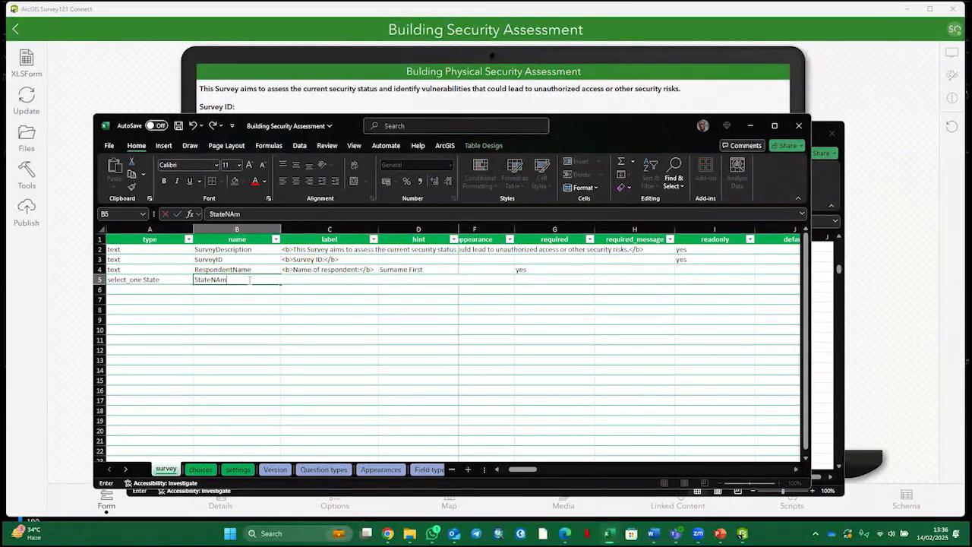
key("BackSpace")
key("BackSpace")
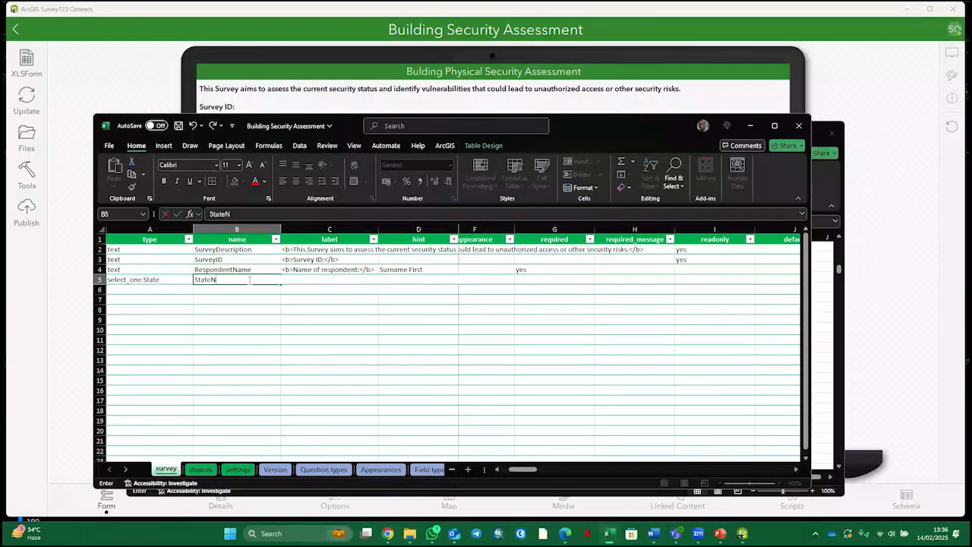
type("ame")
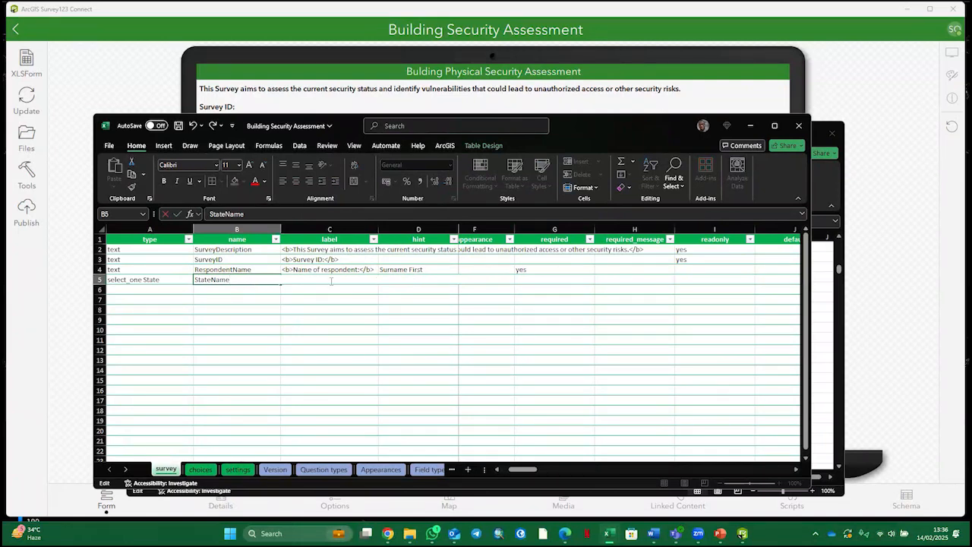
left_click(224, 306)
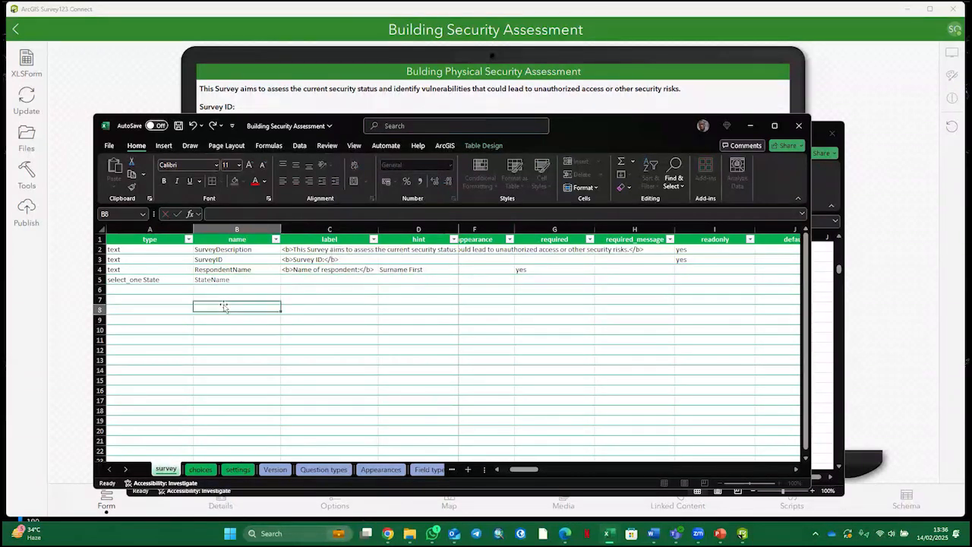
left_click(241, 278)
Enter "<b>State Name:</b>" as the label of the StateName question.
left_click(305, 281)
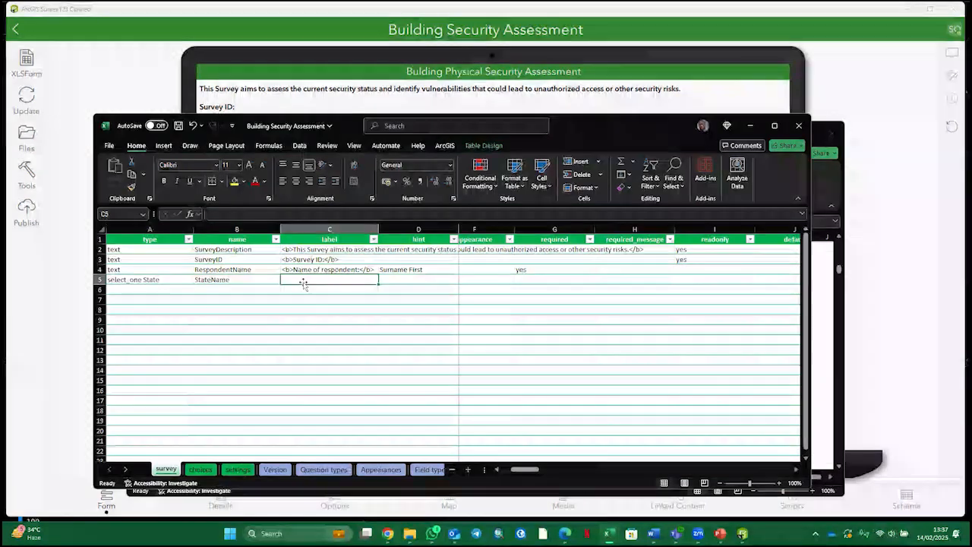
type("<")
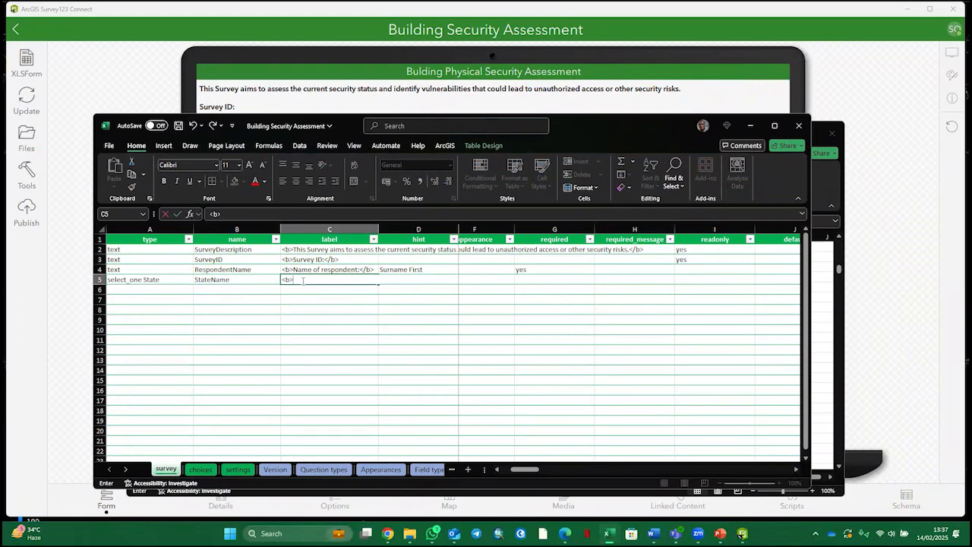
type("b>State")
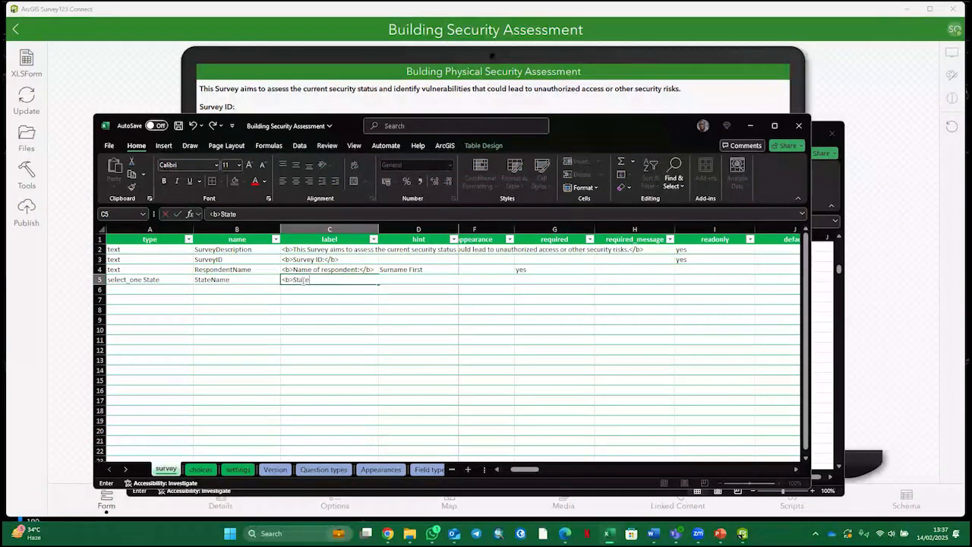
type(" N")
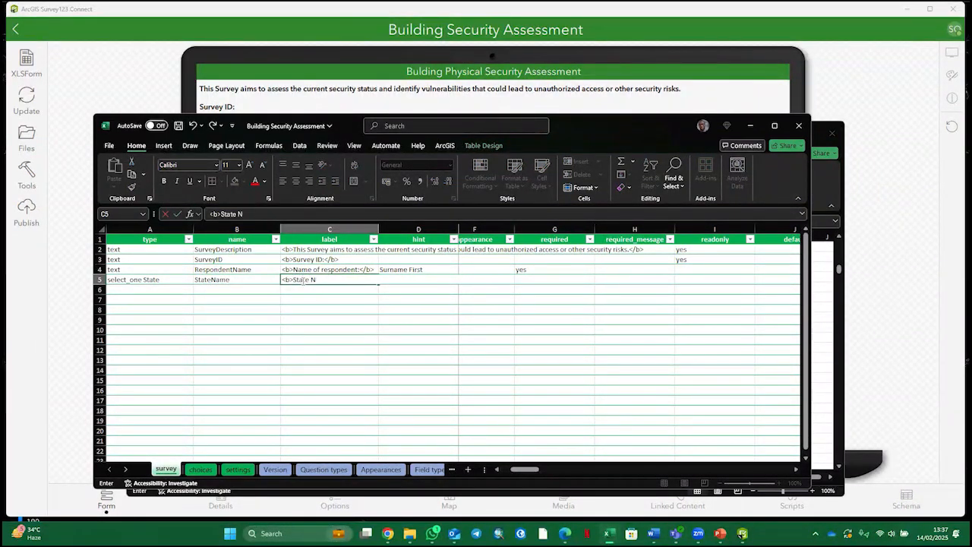
type("em")
key("BackSpace")
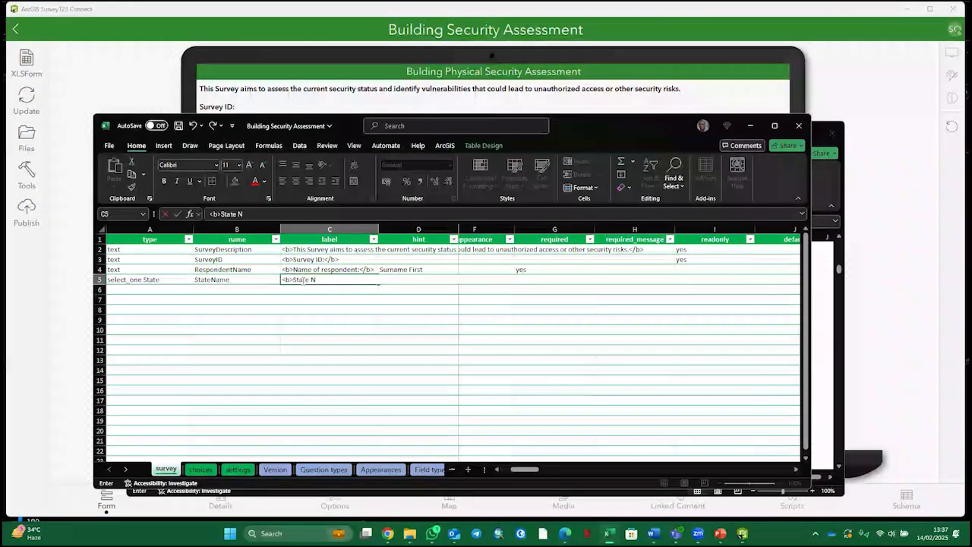
type("ame")
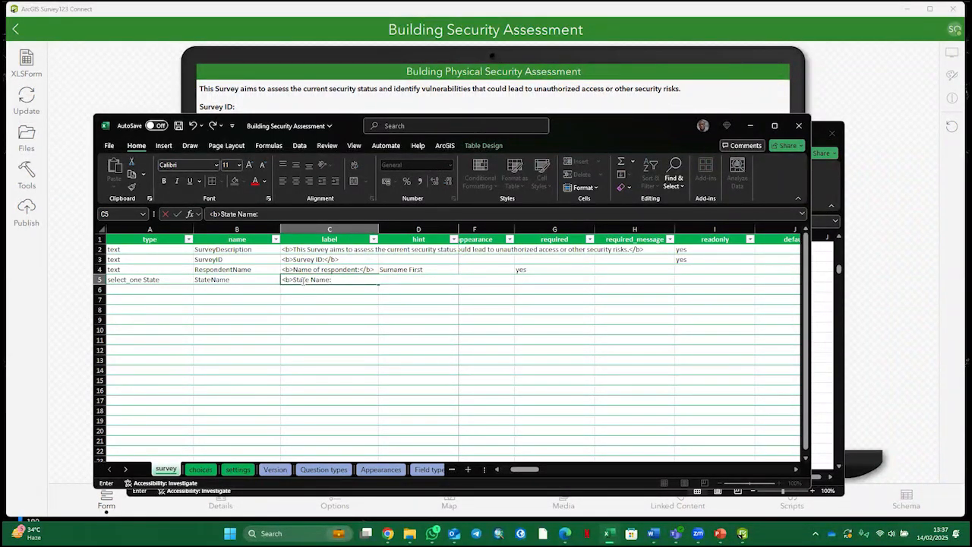
type(":")
type("<?")
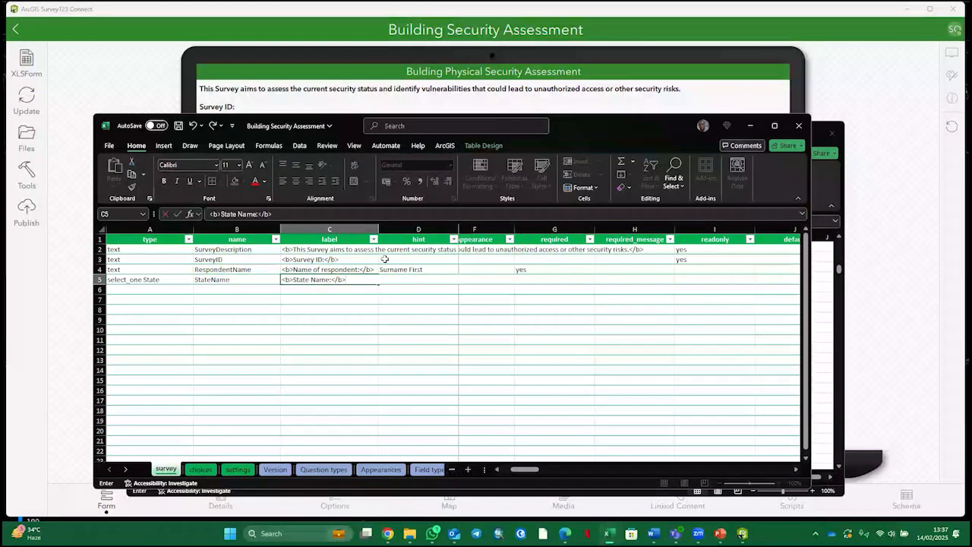
Enter the hint "Select the state the building is located" for the StateName question.
key("Tab")
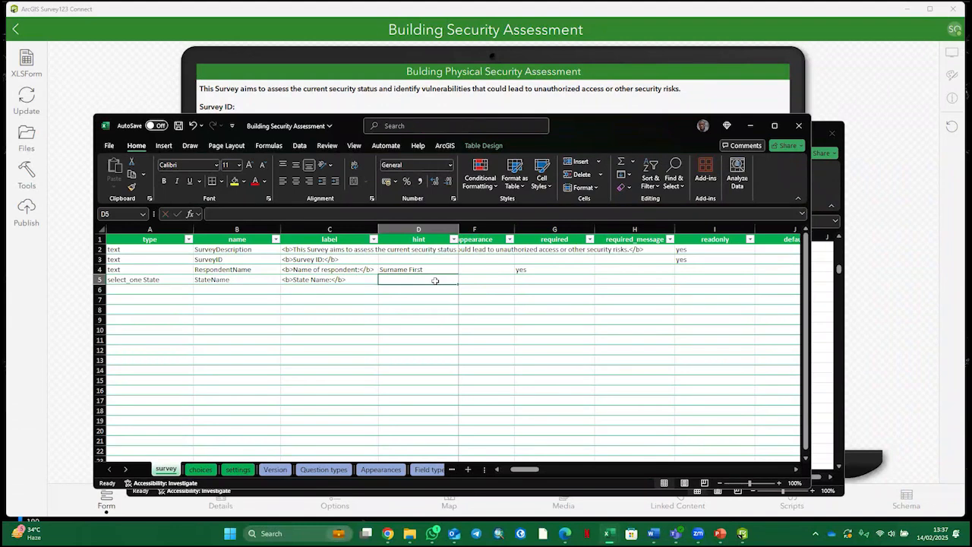
type("Se")
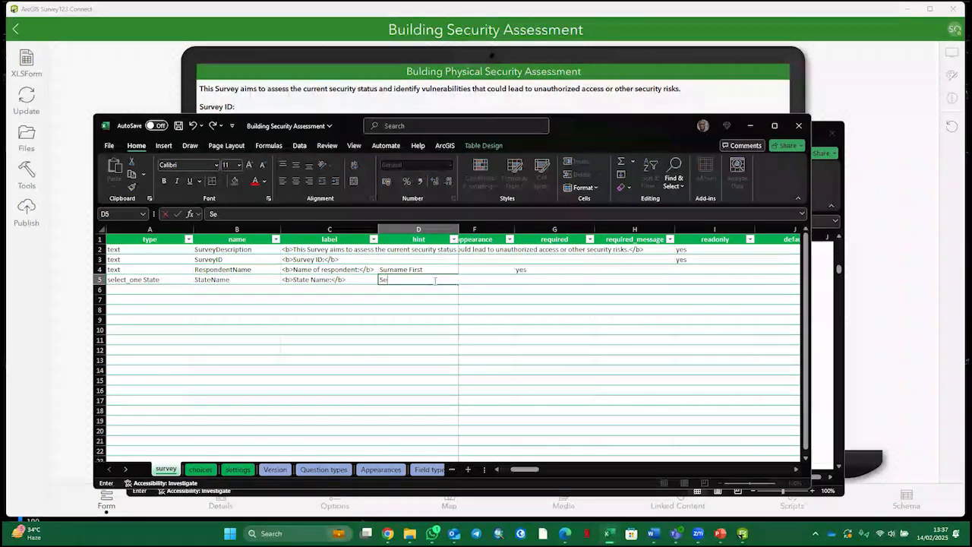
type("lect the s")
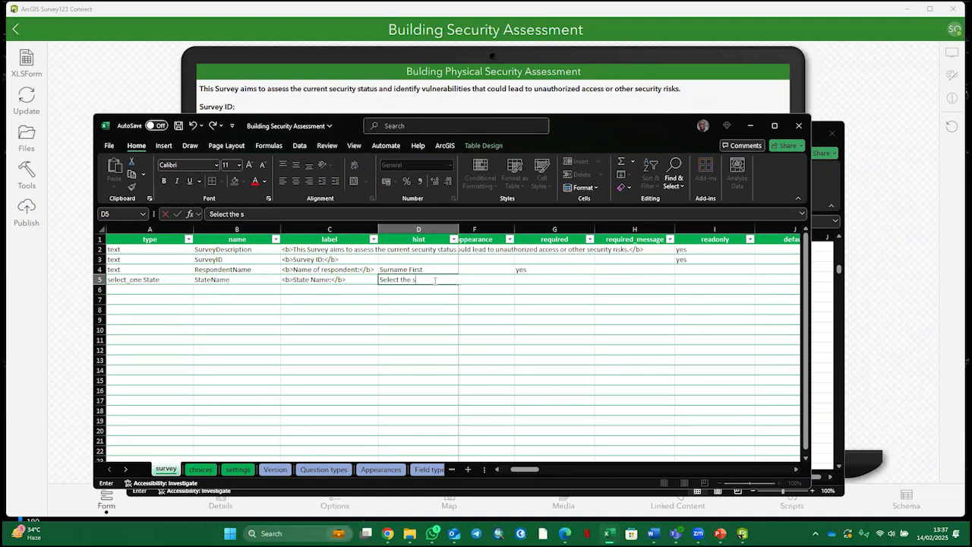
type("tate the building")
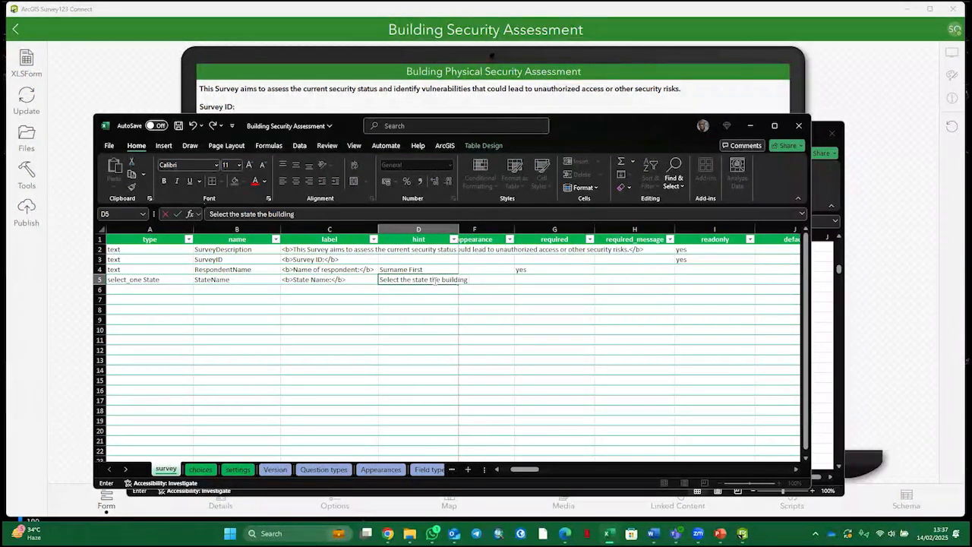
type(" is loca")
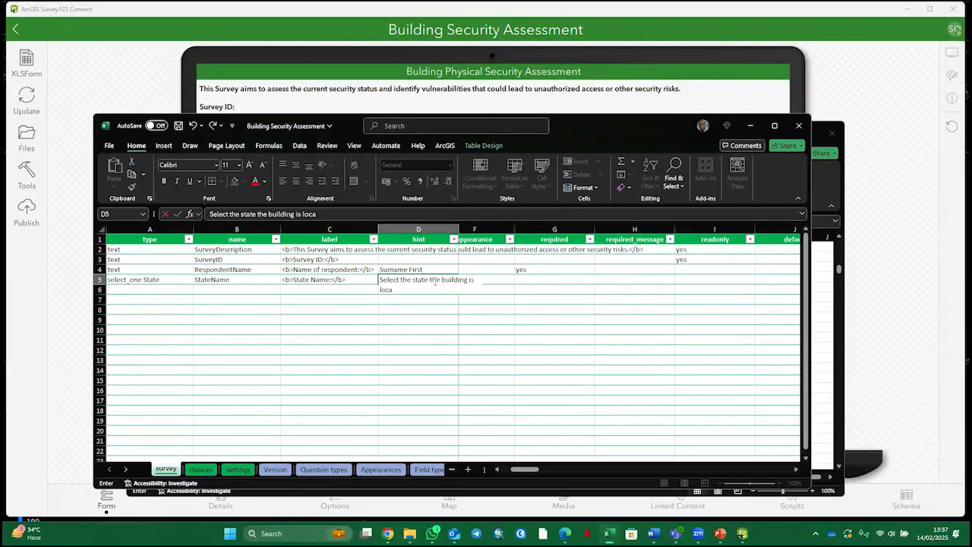
type("ted")
Set the appearance of the StateName question to "minimal" and review the other appearance options.
key("Tab")
key("Tab")
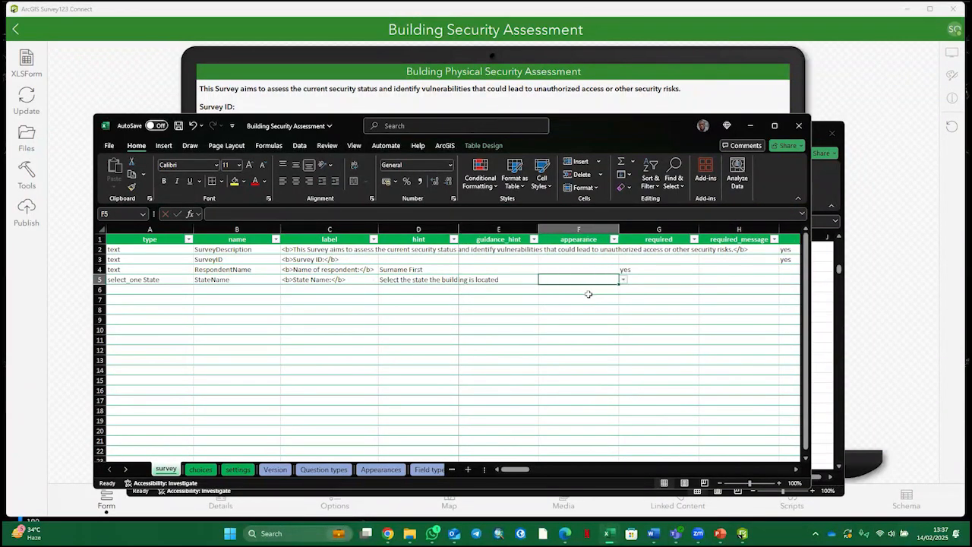
left_click(623, 284)
left_click(570, 302)
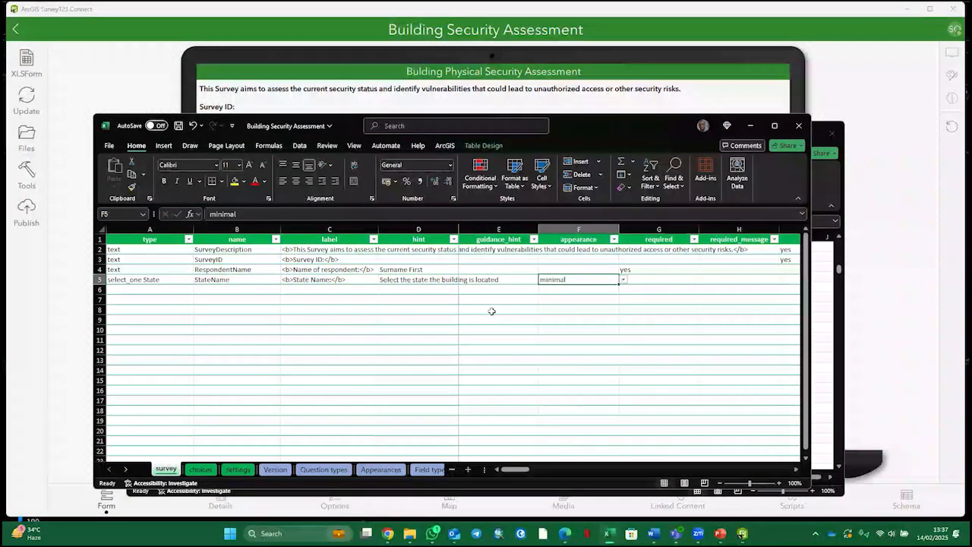
left_click(652, 286)
left_click(579, 281)
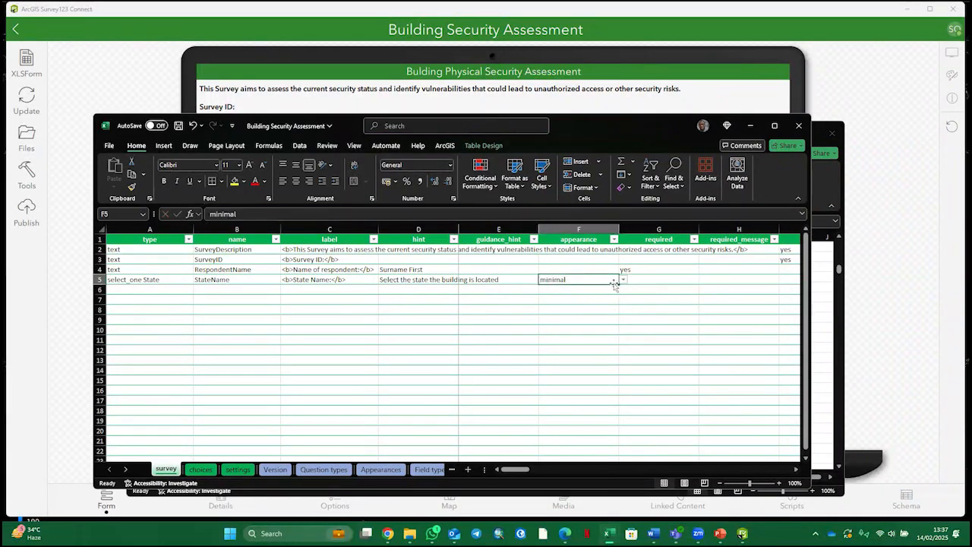
left_click(624, 280)
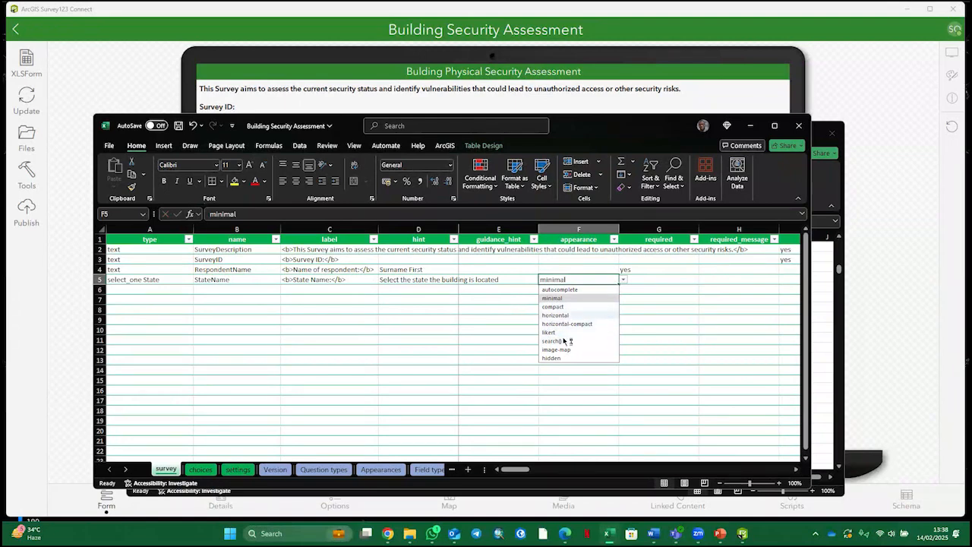
Set required to "yes" for the StateName question and save the workbook.
left_click(643, 282)
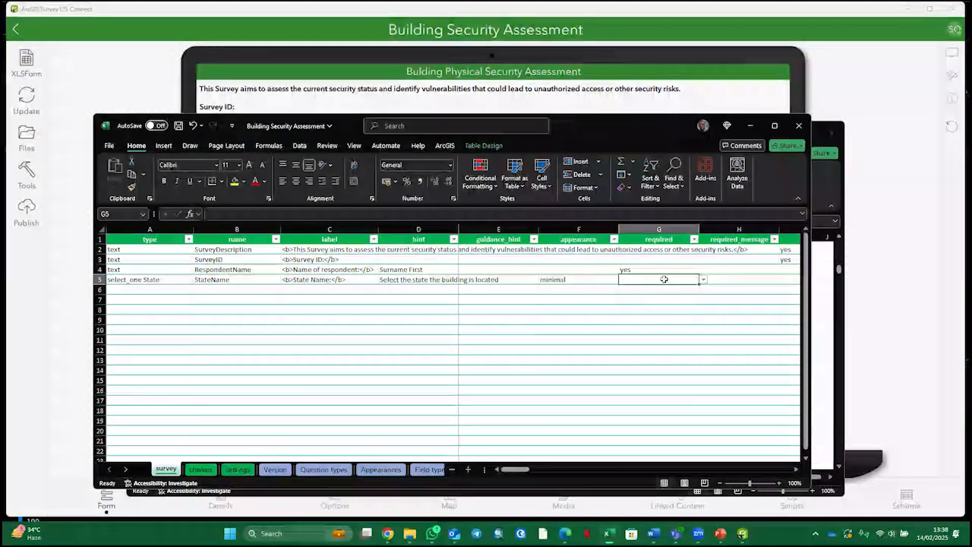
left_click(703, 280)
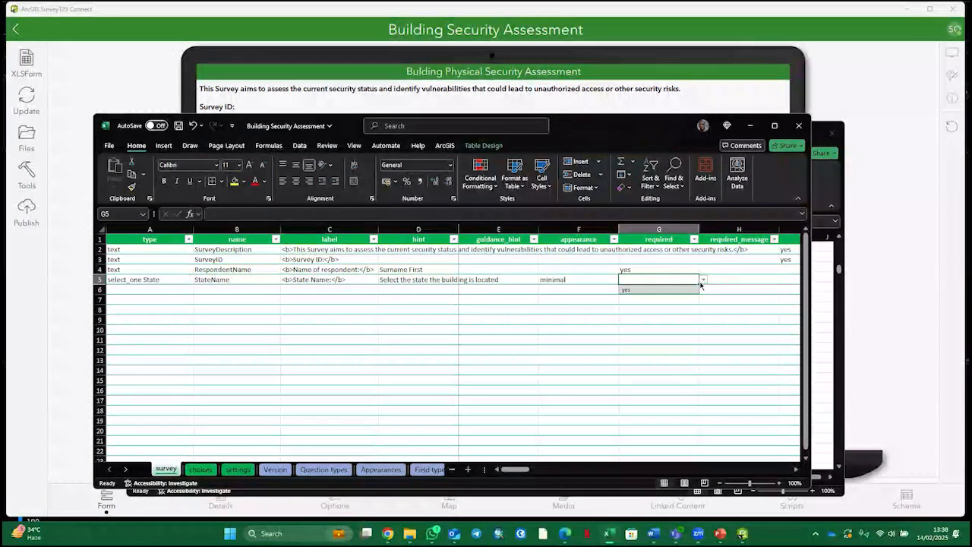
left_click(663, 289)
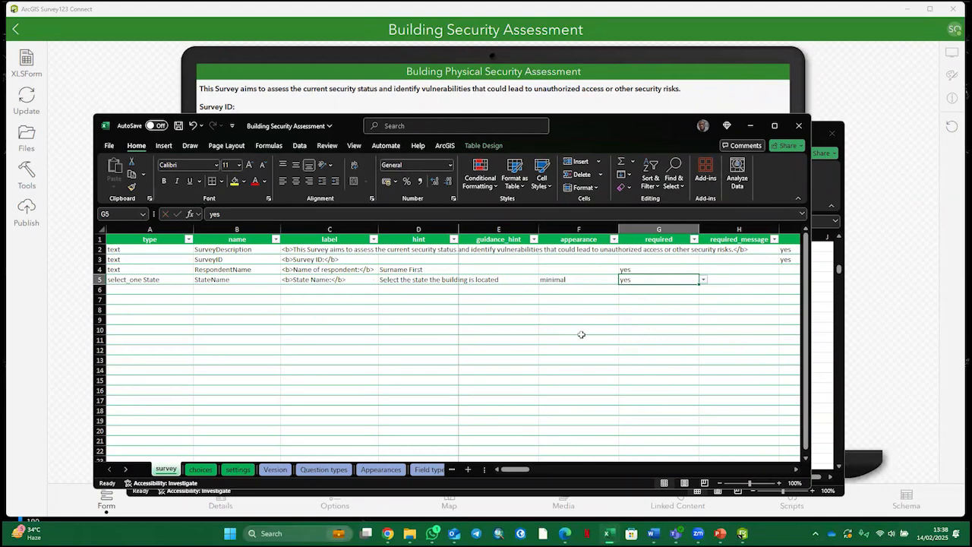
key("ctrl+s")
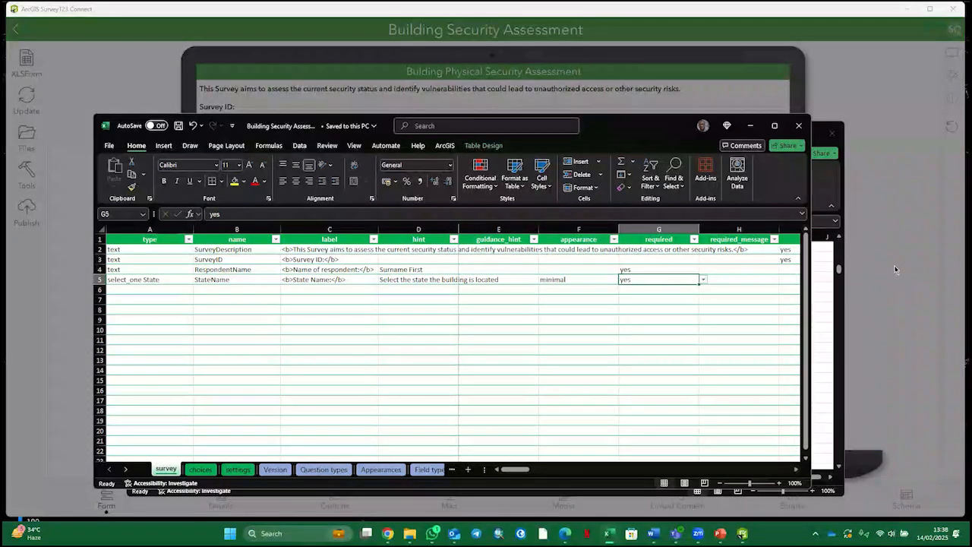
Switch to Survey123 Connect and examine the State Name choices in the form preview down to the end of the list.
left_click(895, 269)
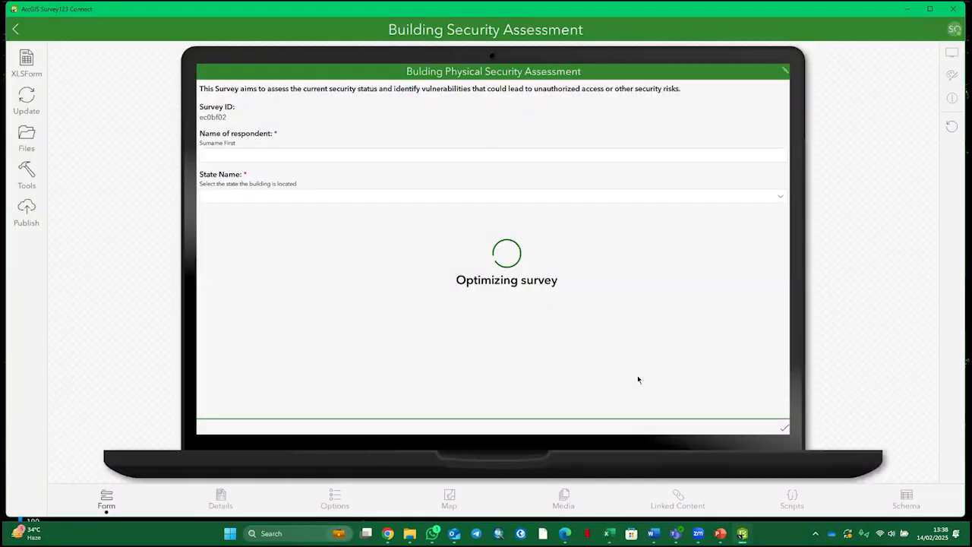
left_click(275, 198)
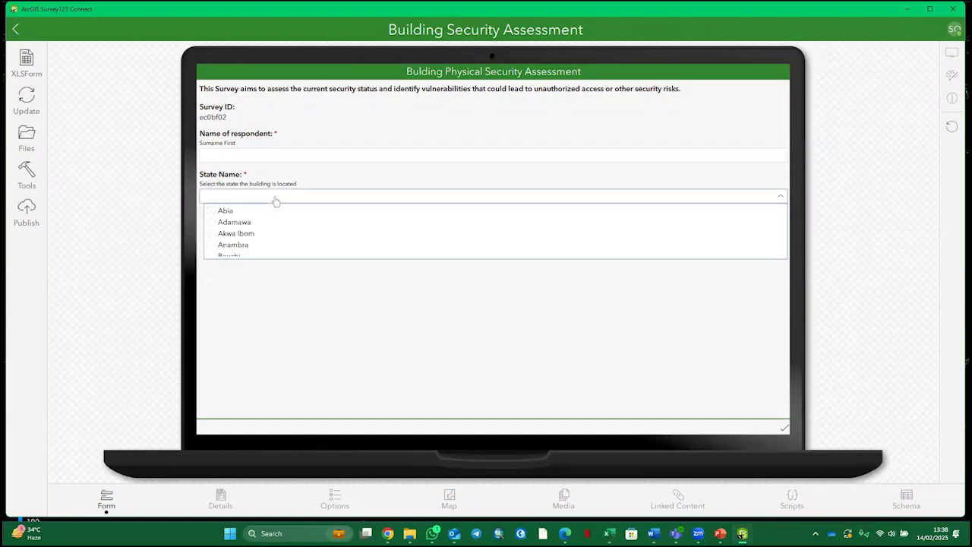
scroll(237, 234, "down", 10)
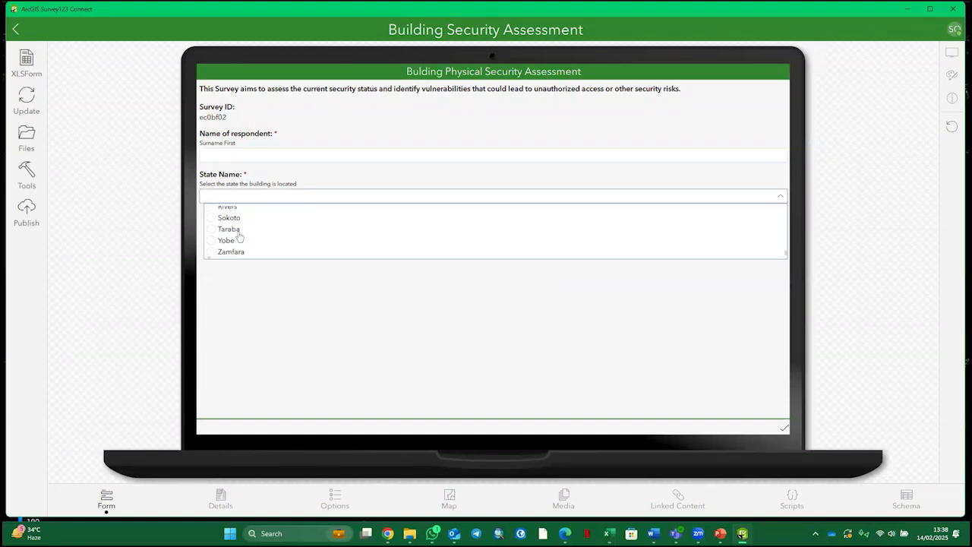
Review the State Name choices again from the start of the list in the form preview.
scroll(240, 236, "up", 10)
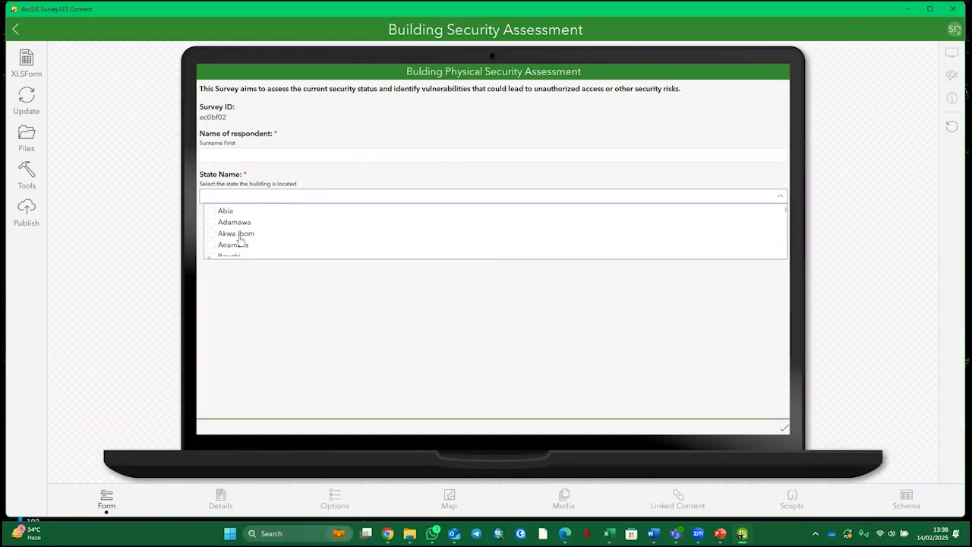
scroll(242, 242, "down", 2)
scroll(241, 242, "down", 3)
scroll(241, 240, "up", 2)
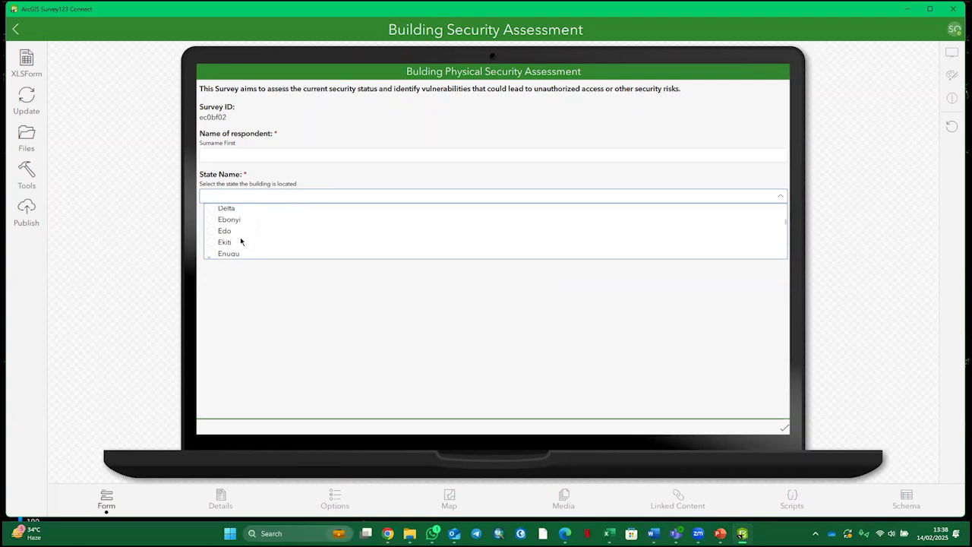
scroll(243, 242, "down", 1)
scroll(240, 242, "down", 2)
scroll(238, 242, "up", 2)
scroll(239, 241, "down", 1)
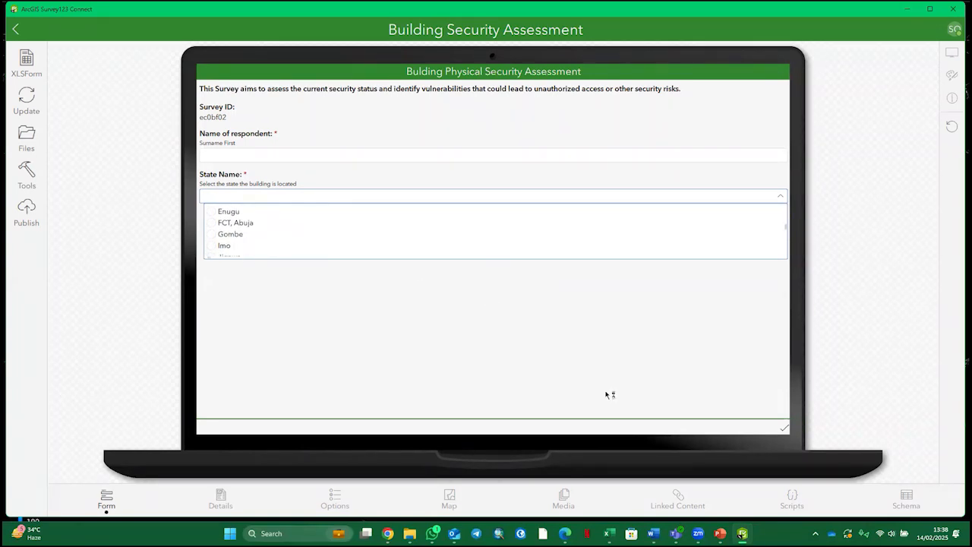
Switch to the Building Security Assessment workbook in Excel and set the type of the new question in row 6 to select_one list_name.
left_click(906, 8)
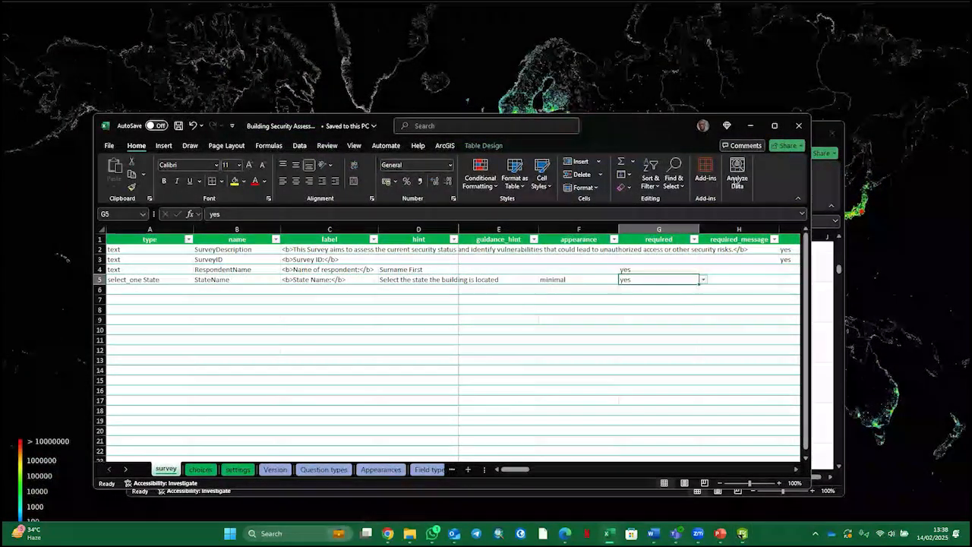
left_click(799, 126)
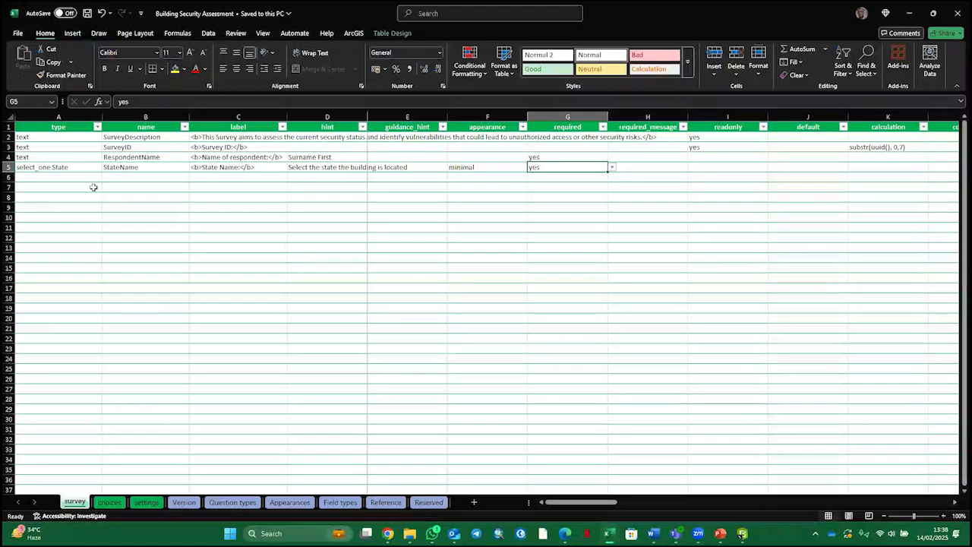
left_click(85, 178)
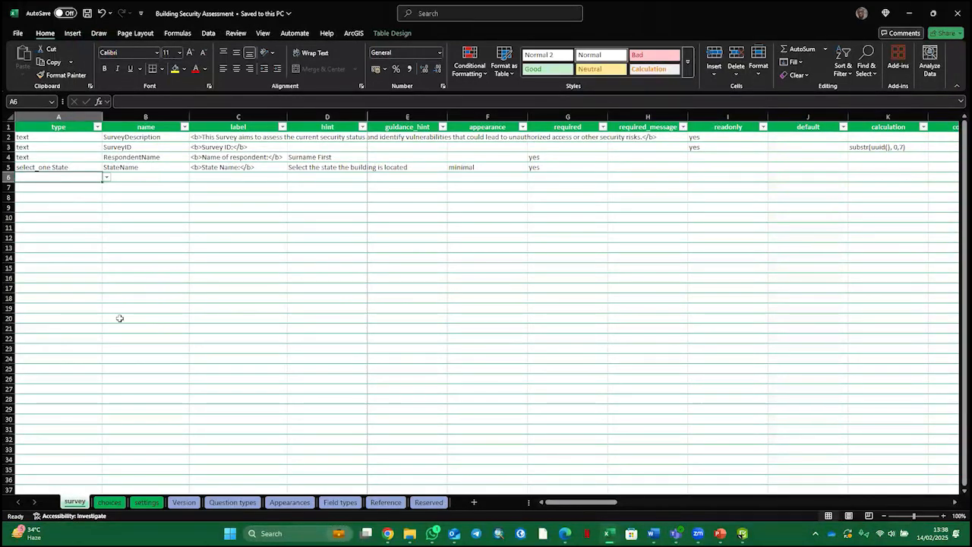
left_click(108, 179)
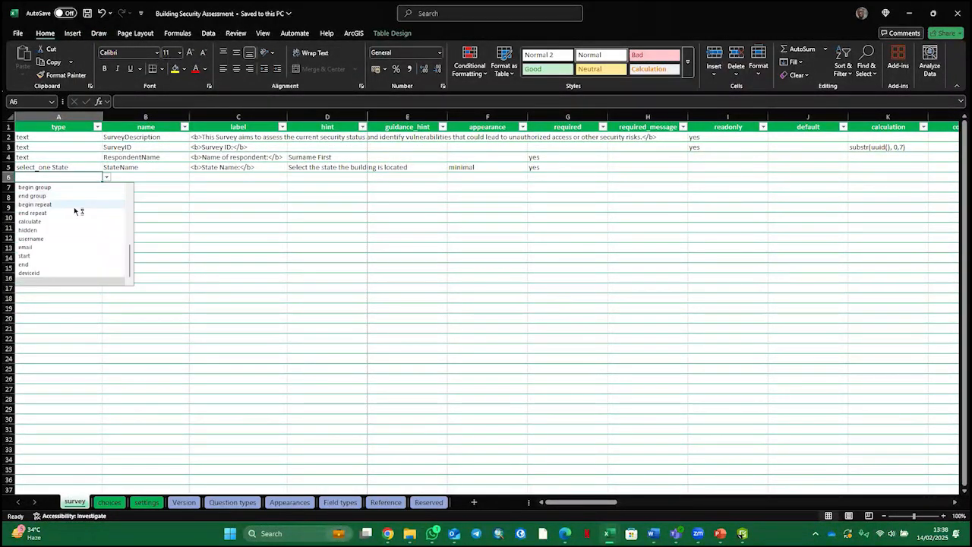
scroll(74, 211, "down", 3)
scroll(74, 211, "up", 3)
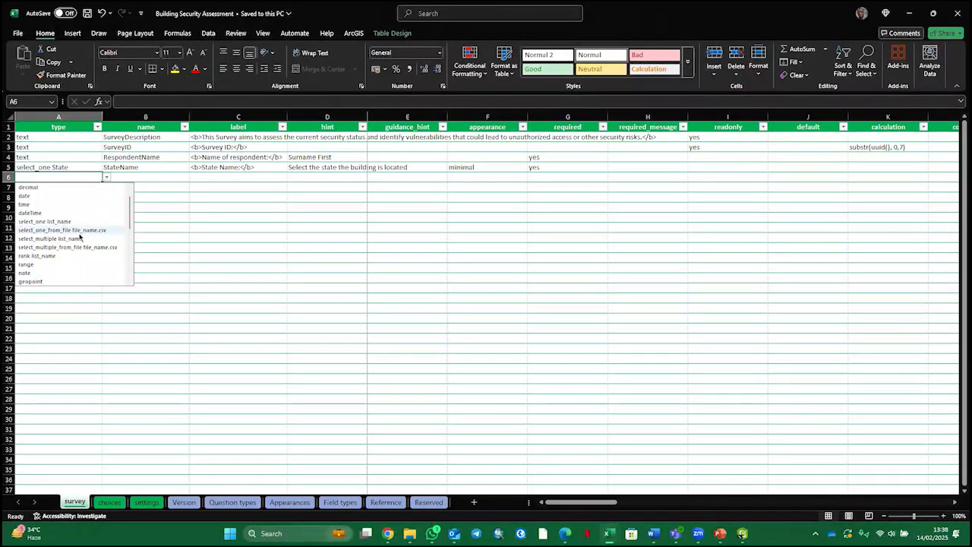
left_click(46, 221)
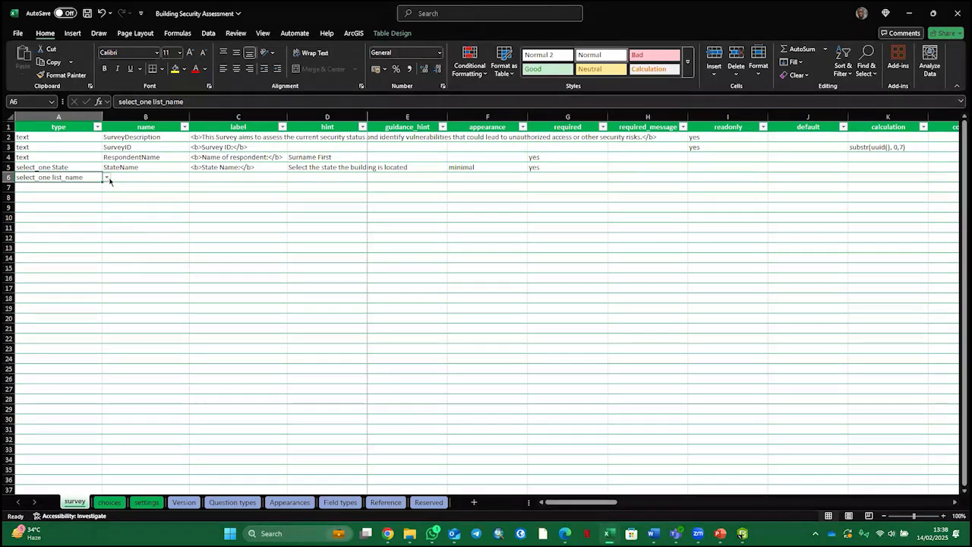
Open the choices sheet and go to the empty rows below the State list.
left_click(111, 502)
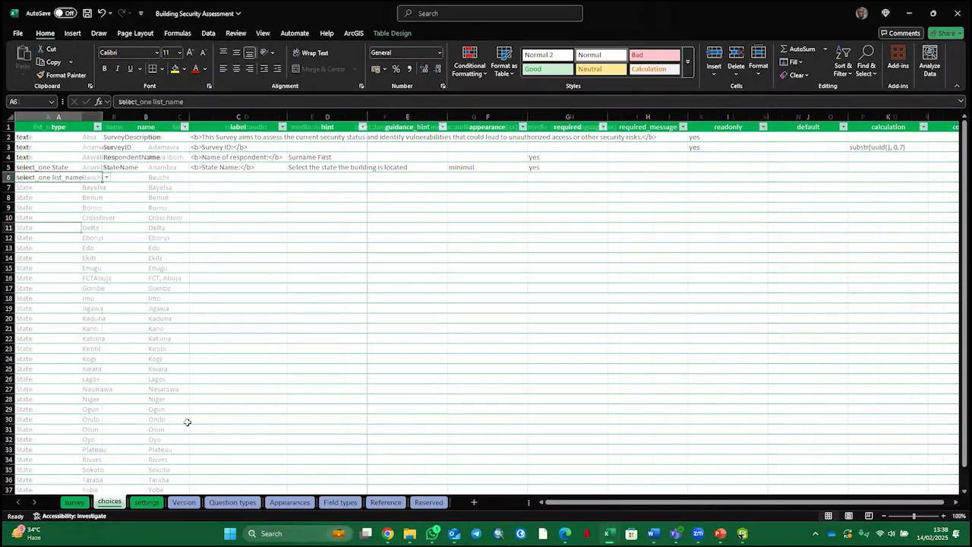
scroll(145, 331, "down", 6)
scroll(148, 340, "up", 6)
scroll(149, 342, "down", 9)
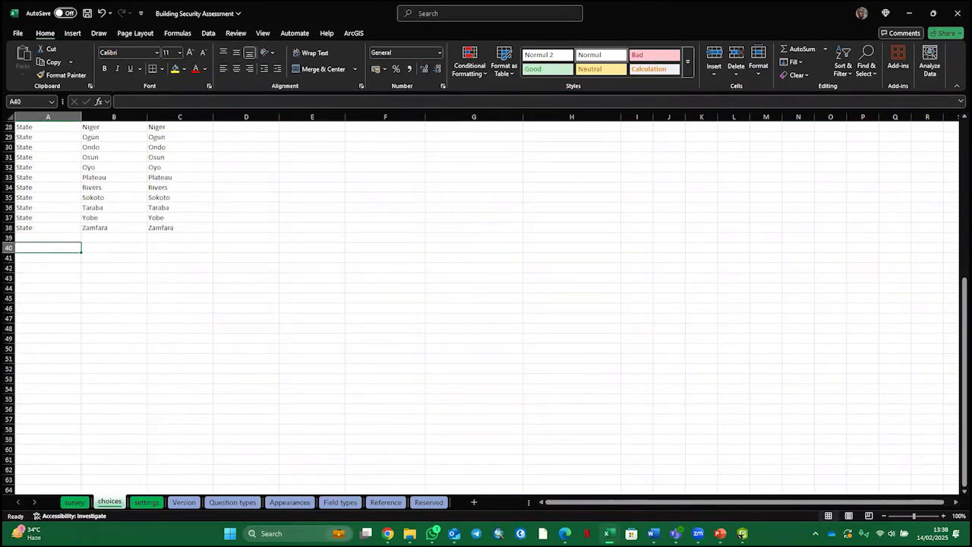
mouse_move(609, 534)
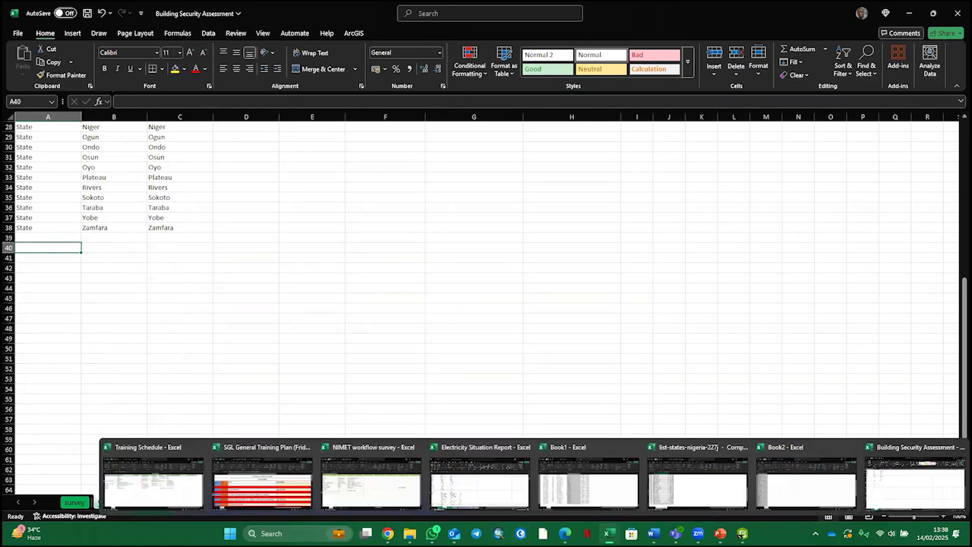
left_click(588, 487)
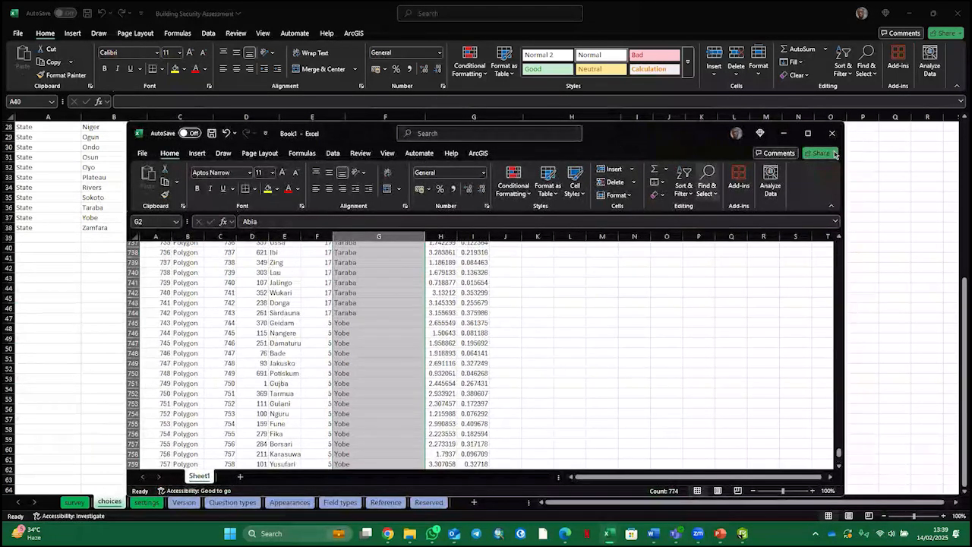
left_click(784, 133)
mouse_move(653, 533)
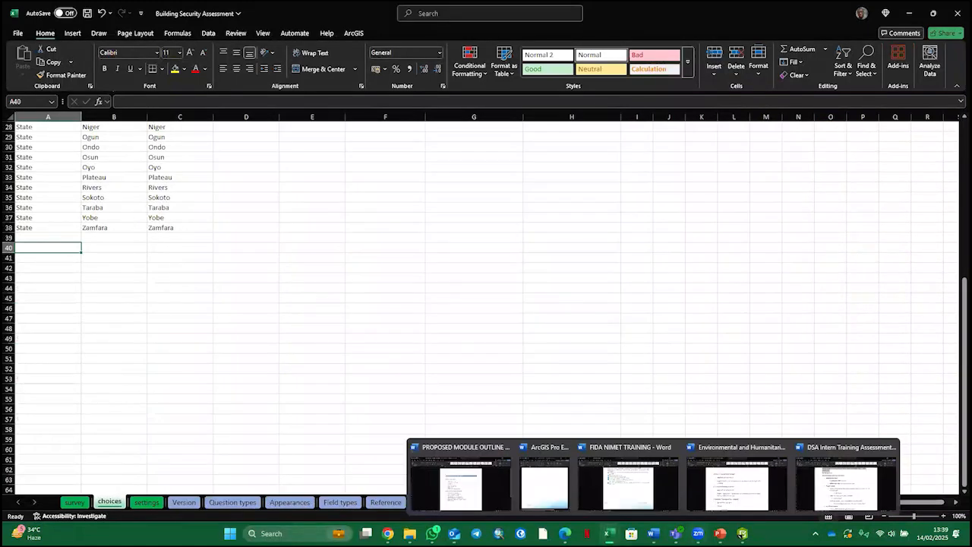
Switch to the Electricity Situation Report workbook and copy all LGA rows, A114 to D887, from its choices sheet.
mouse_move(608, 533)
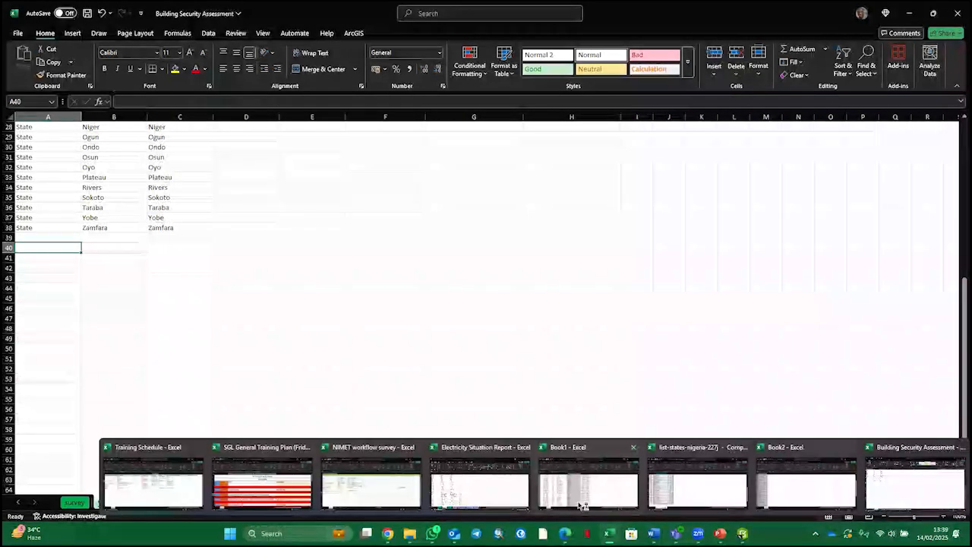
left_click(477, 494)
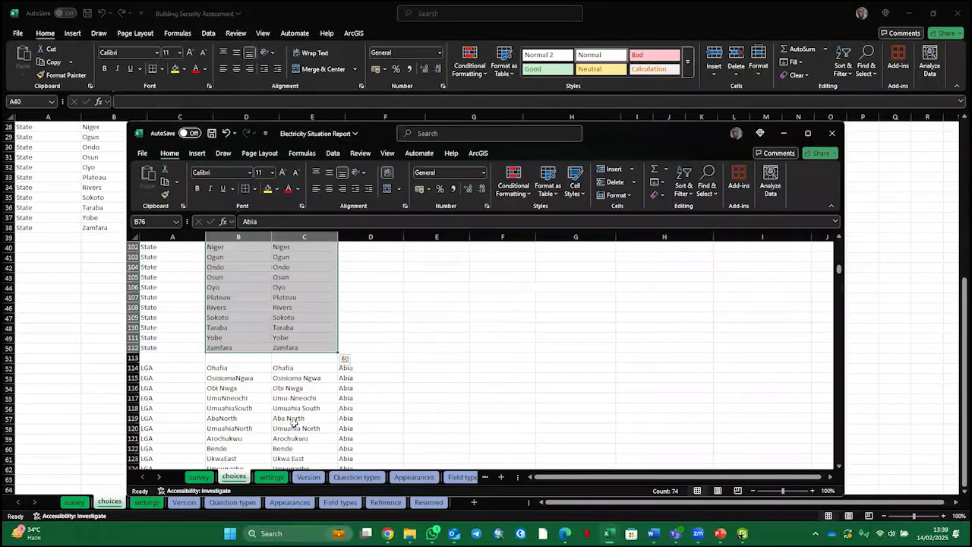
left_click(164, 368)
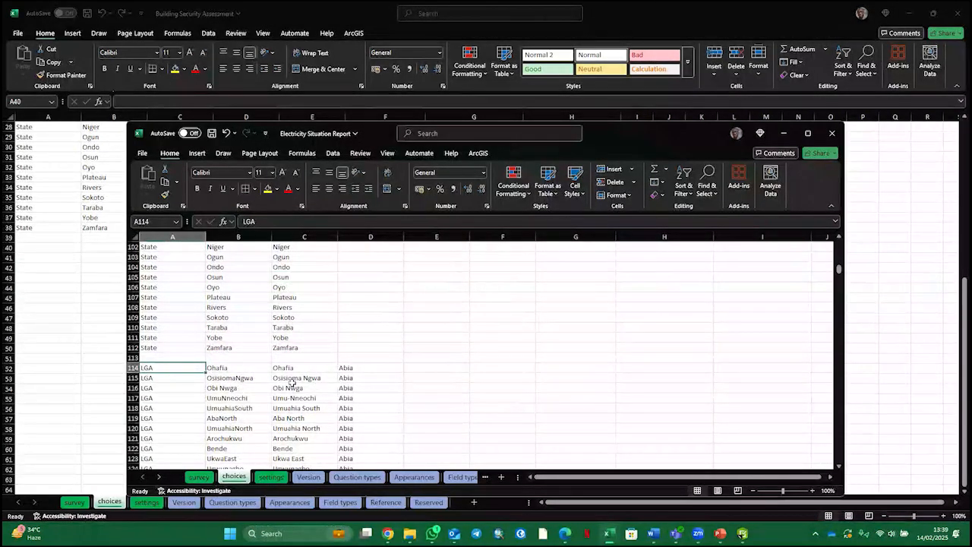
scroll(341, 398, "down", 2)
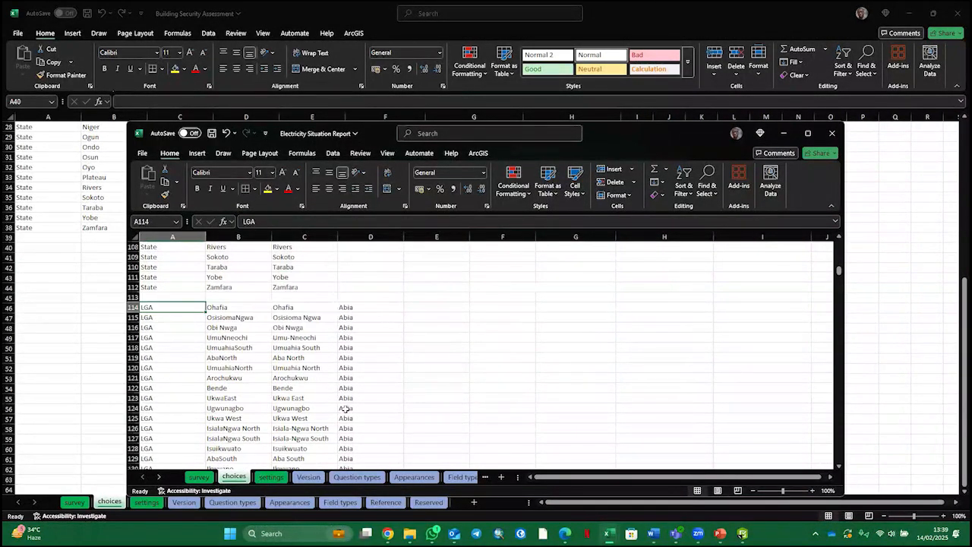
scroll(344, 410, "down", 20)
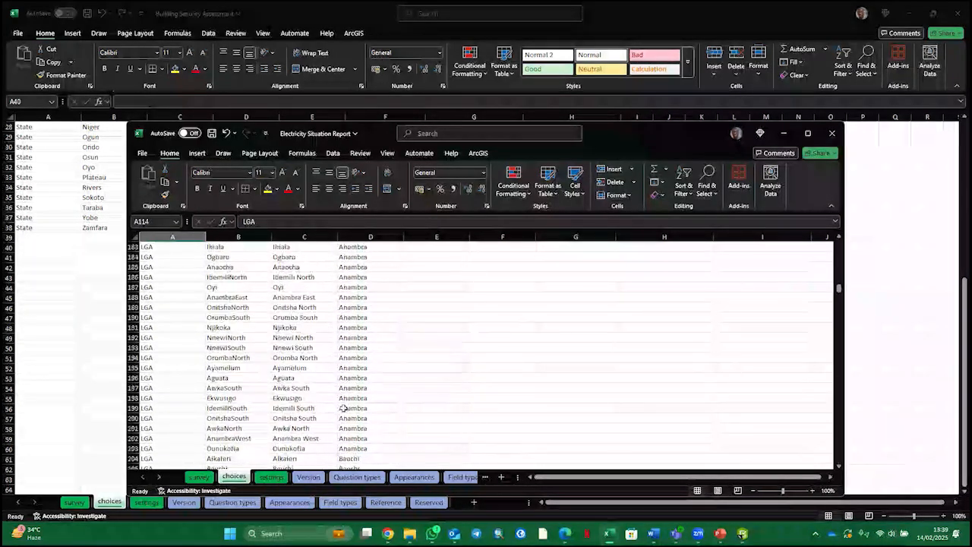
scroll(365, 407, "down", 20)
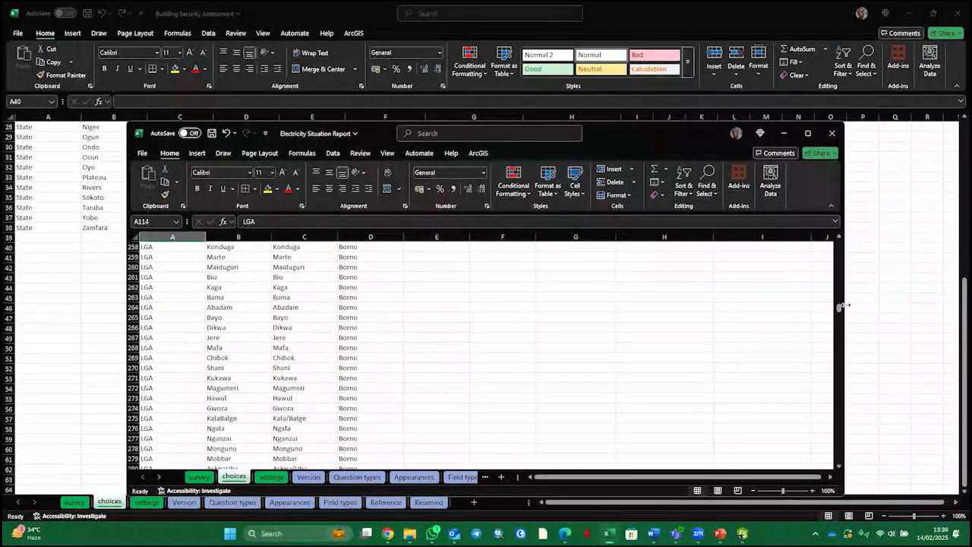
left_click_drag(840, 310, 839, 459)
left_click(368, 457, "shift")
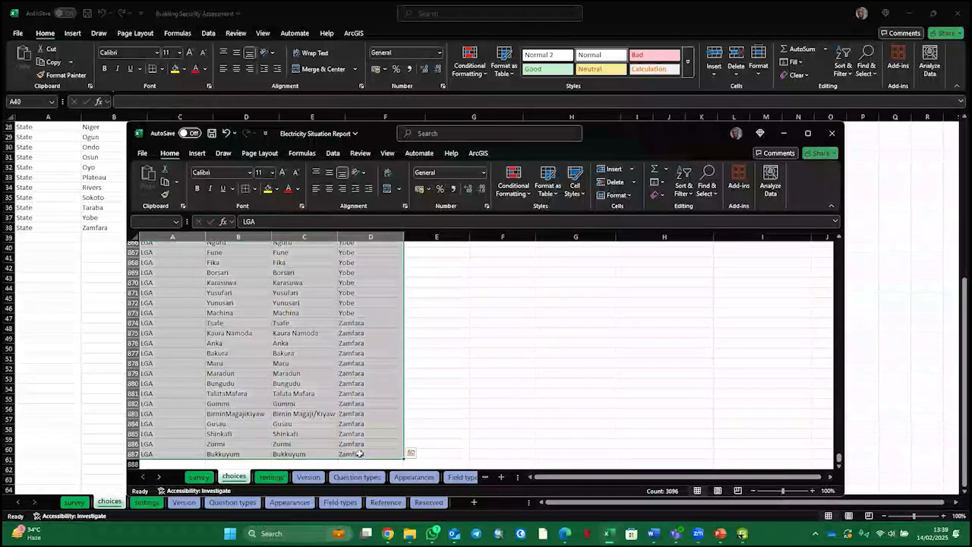
key("ctrl+c")
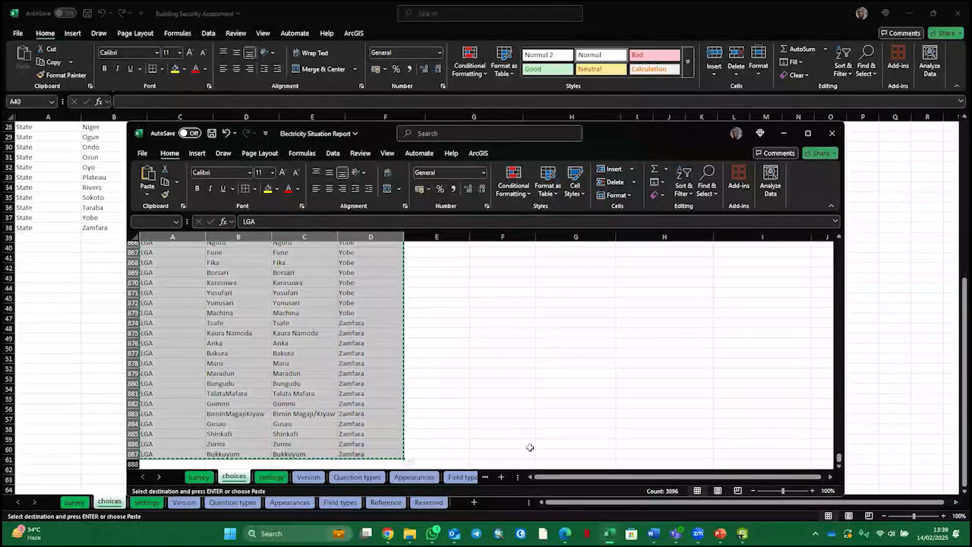
Paste the copied LGA rows at A40 in the choices sheet of Building Security Assessment and check them against the column headers.
left_click(785, 135)
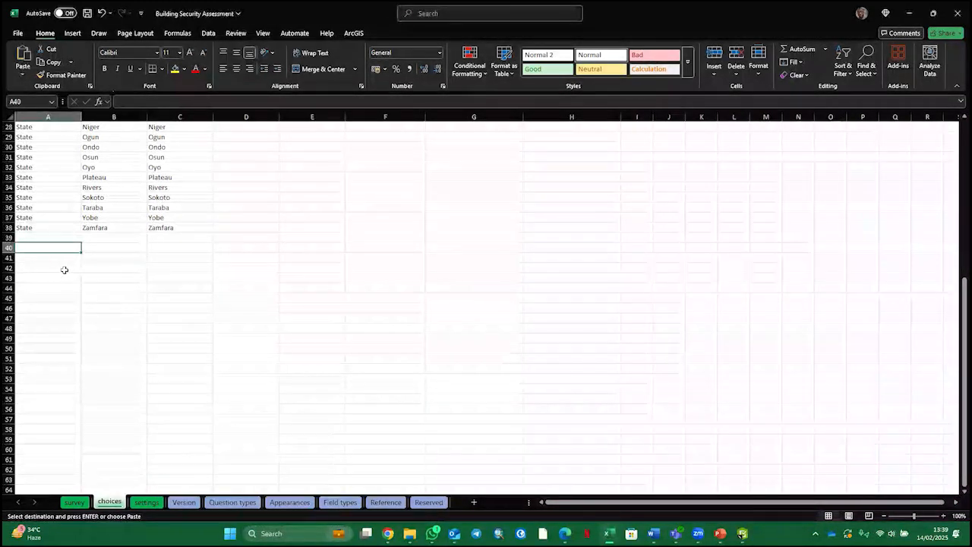
key("ctrl+v")
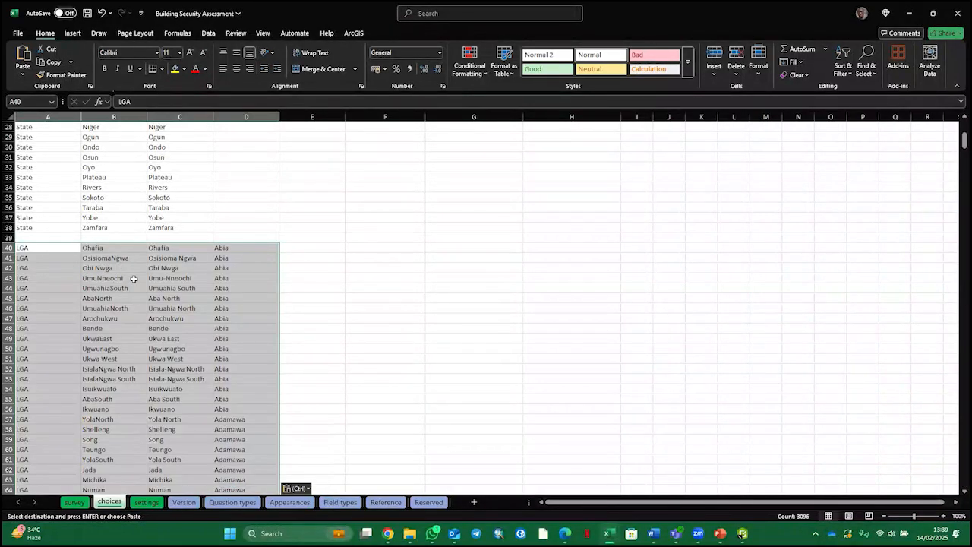
scroll(189, 367, "up", 9)
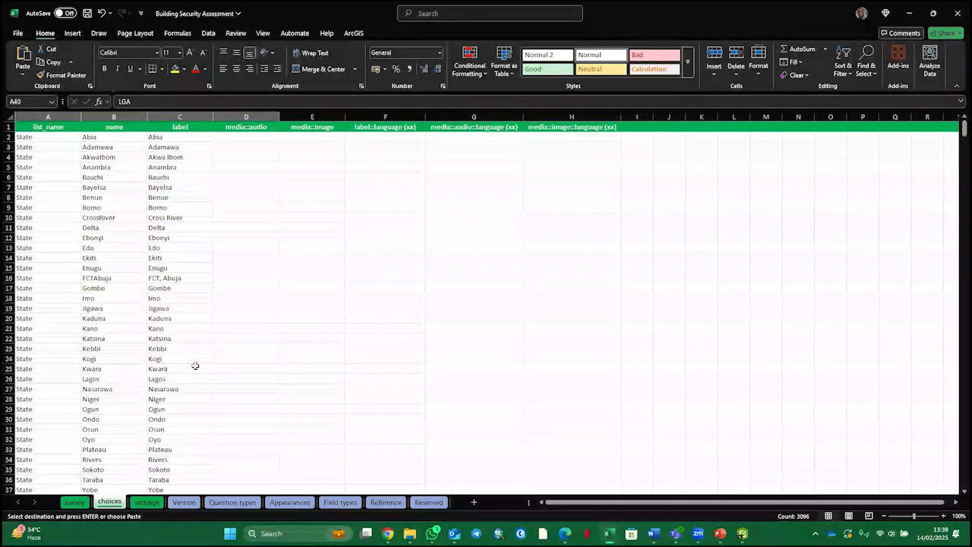
scroll(275, 263, "down", 7)
scroll(275, 263, "down", 6)
scroll(251, 200, "up", 5)
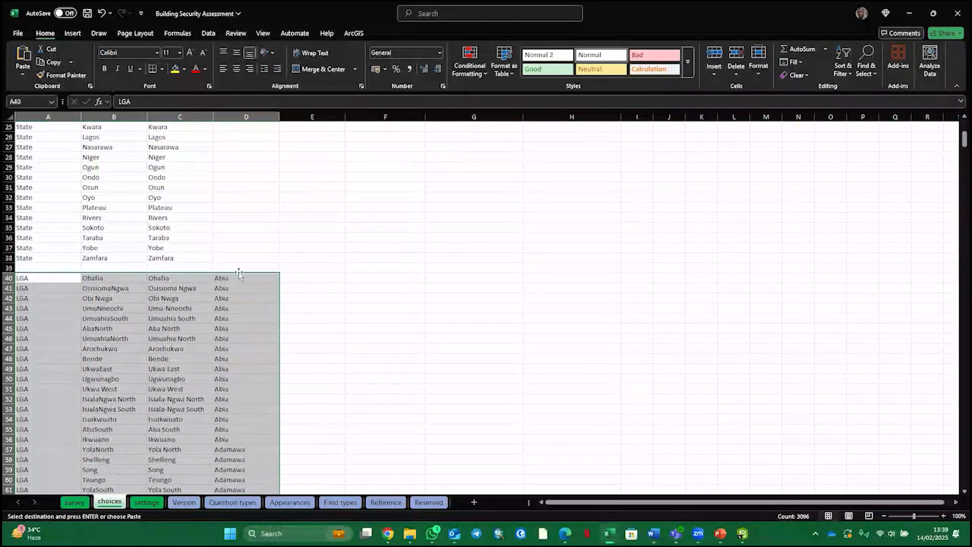
Cut the state names beside the LGA entries, from D40 to D813, in the choices sheet.
left_click(231, 279)
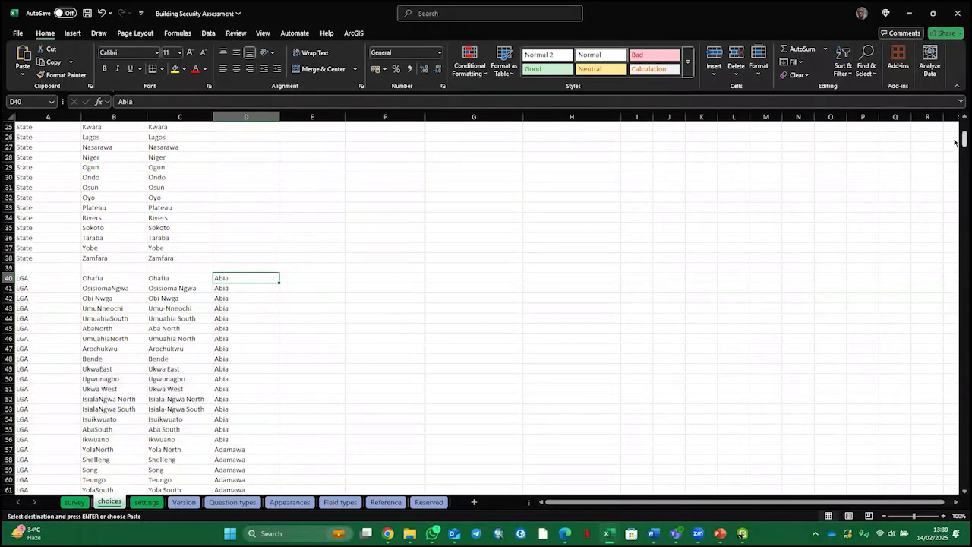
left_click_drag(963, 141, 958, 486)
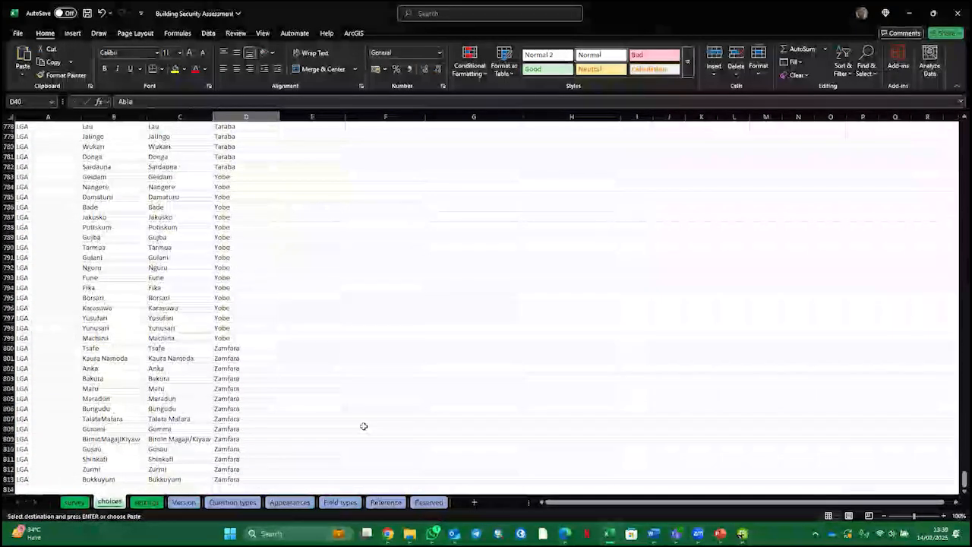
left_click(237, 481, "shift")
key("ctrl+c")
key("ctrl+BackSpace")
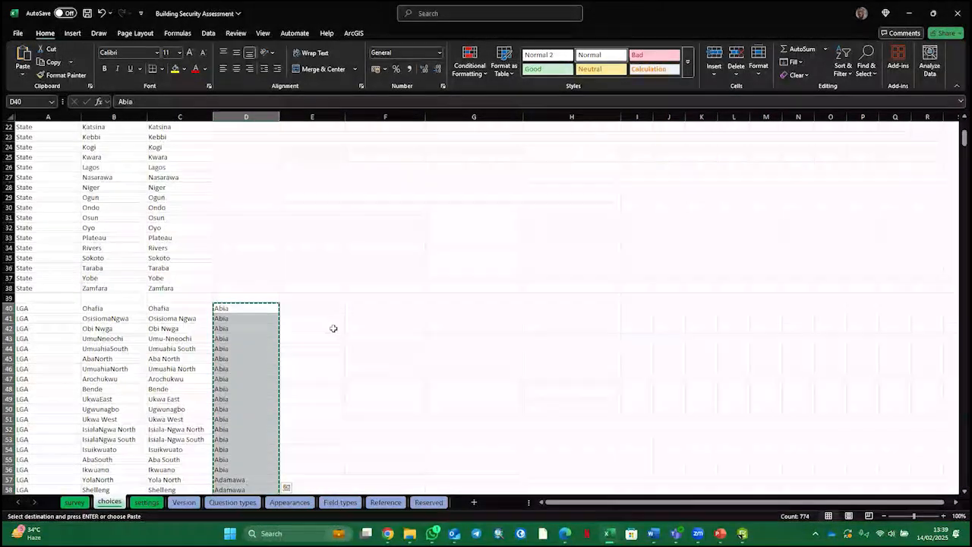
Try to insert the cut state names at column D, check the column alignment, and undo the insertion.
scroll(333, 328, "up", 7)
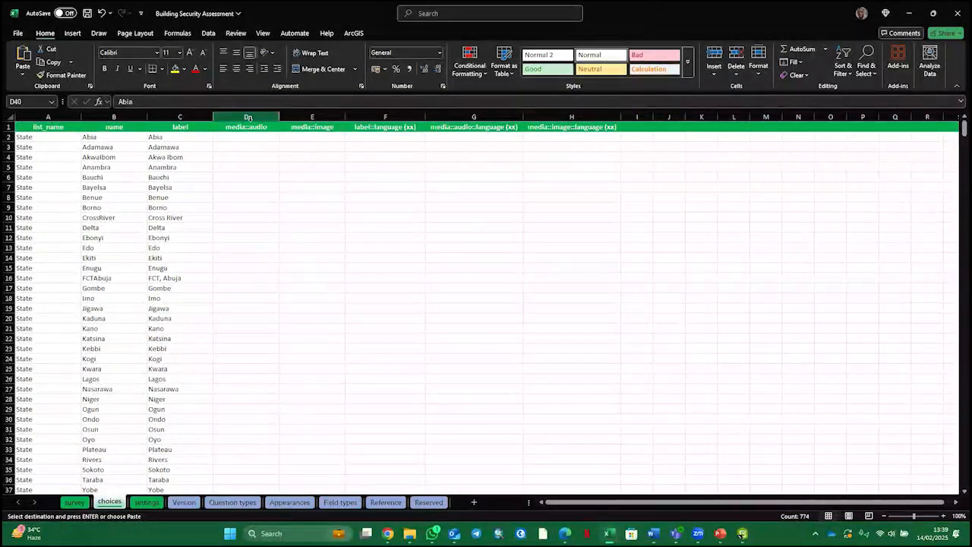
right_click(252, 115)
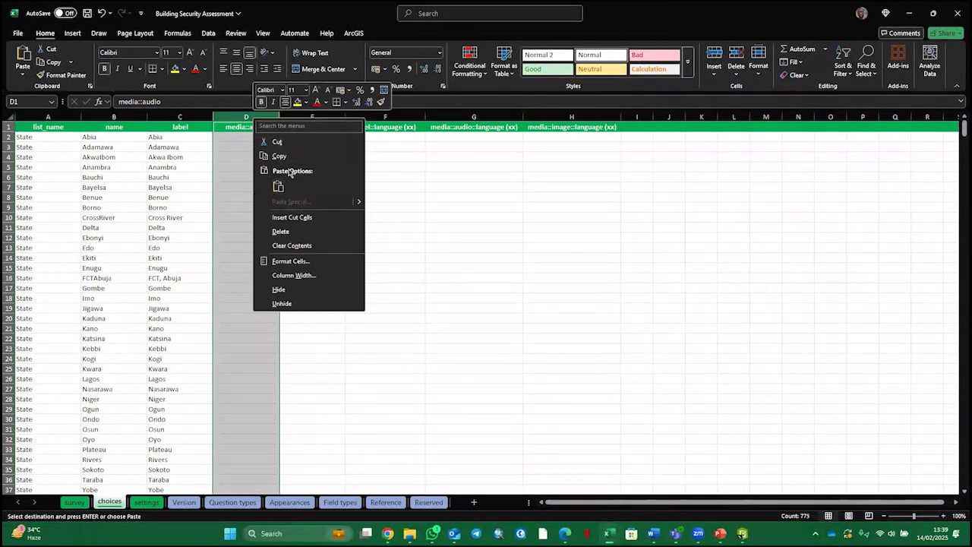
left_click(302, 219)
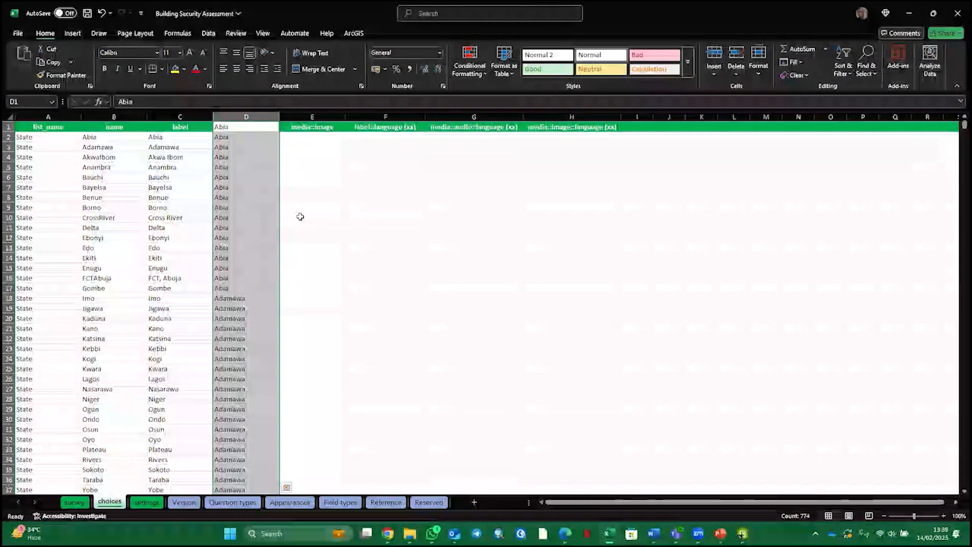
scroll(295, 247, "down", 9)
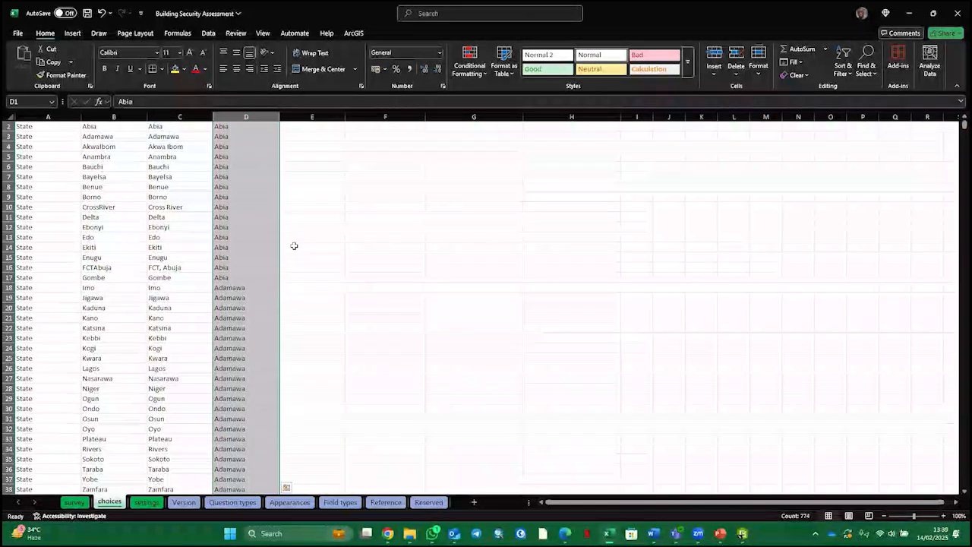
scroll(294, 249, "up", 8)
scroll(294, 249, "up", 1)
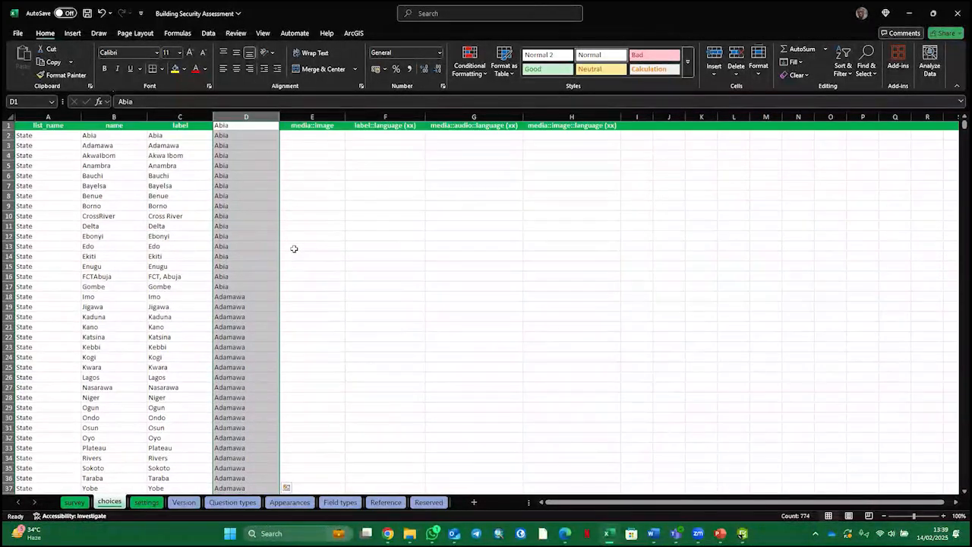
key("ctrl+z")
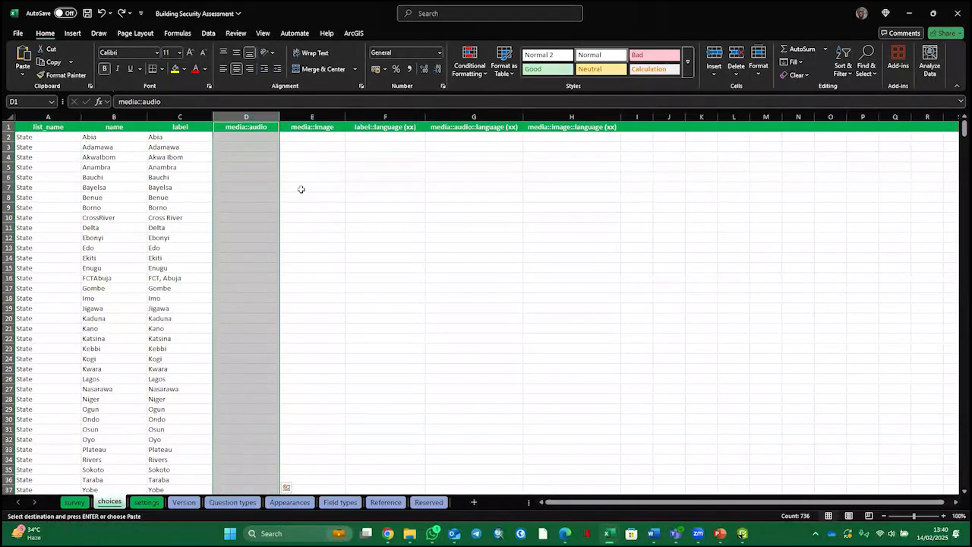
scroll(301, 196, "down", 20)
scroll(301, 217, "up", 20)
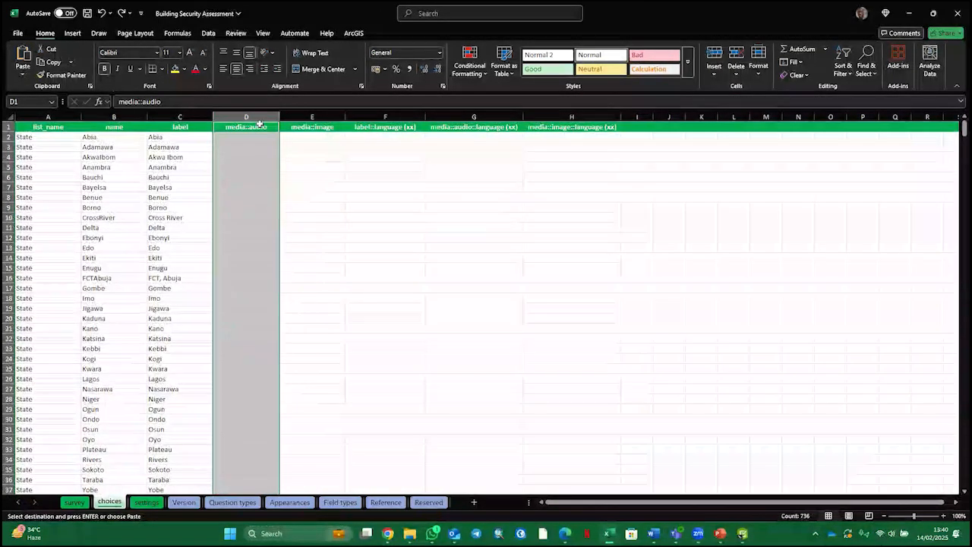
left_click(258, 187)
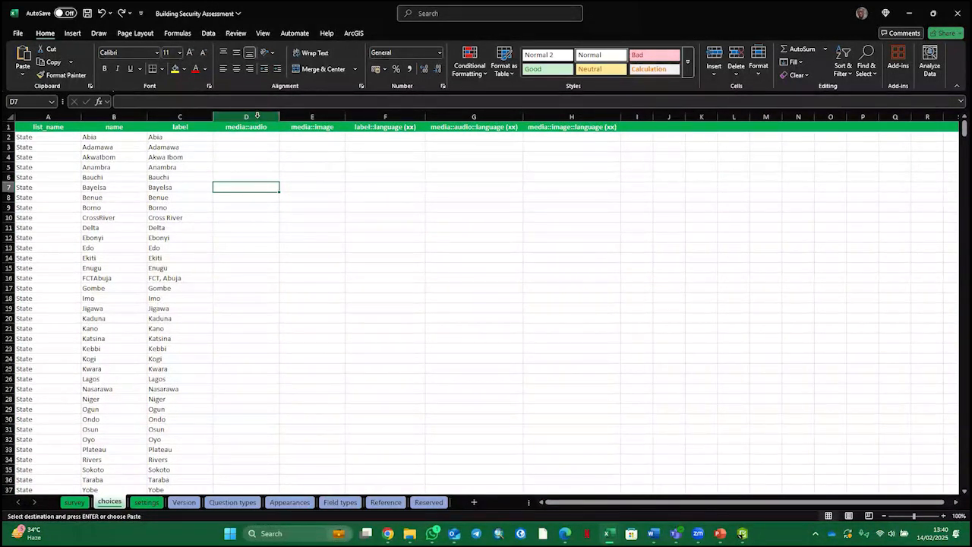
right_click(258, 119)
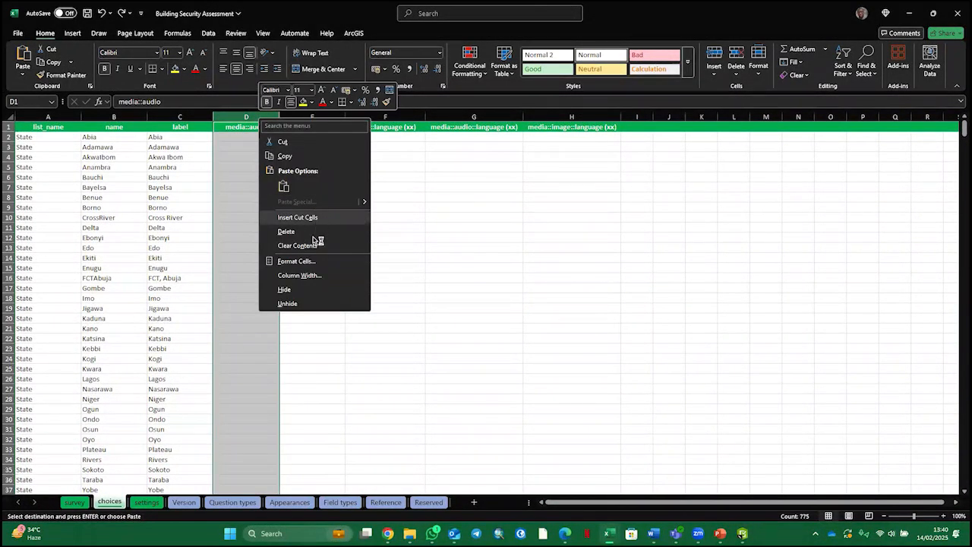
key("Escape")
scroll(258, 321, "down", 7)
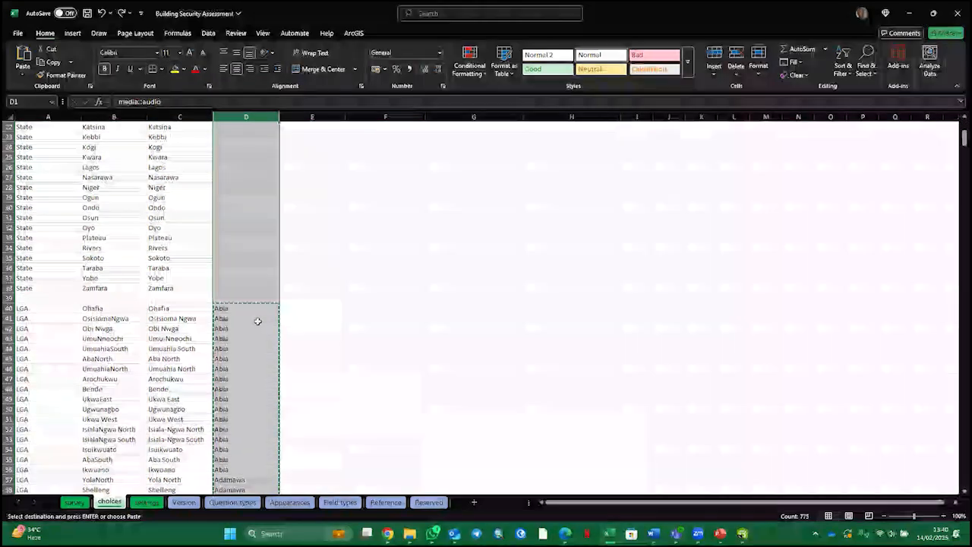
scroll(257, 322, "down", 6)
left_click(320, 293)
left_click(232, 298)
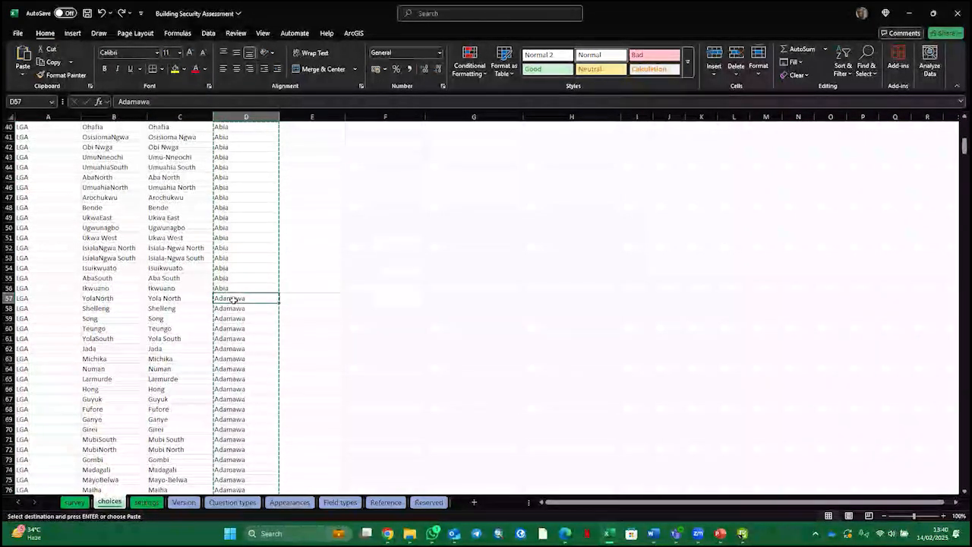
Undo the earlier LGA paste in the choices sheet and paste the LGA rows from Electricity Situation Report again at A40.
key("ctrl+z")
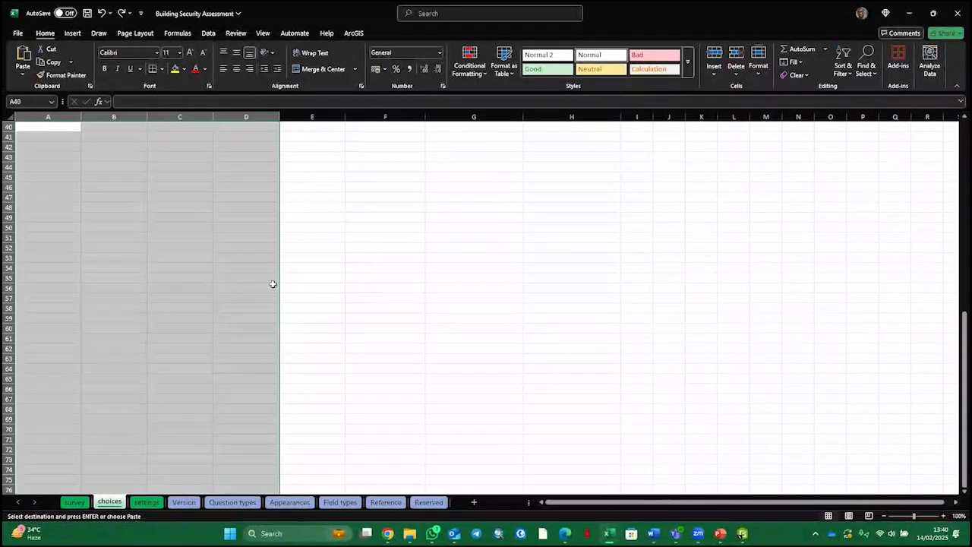
scroll(272, 283, "up", 9)
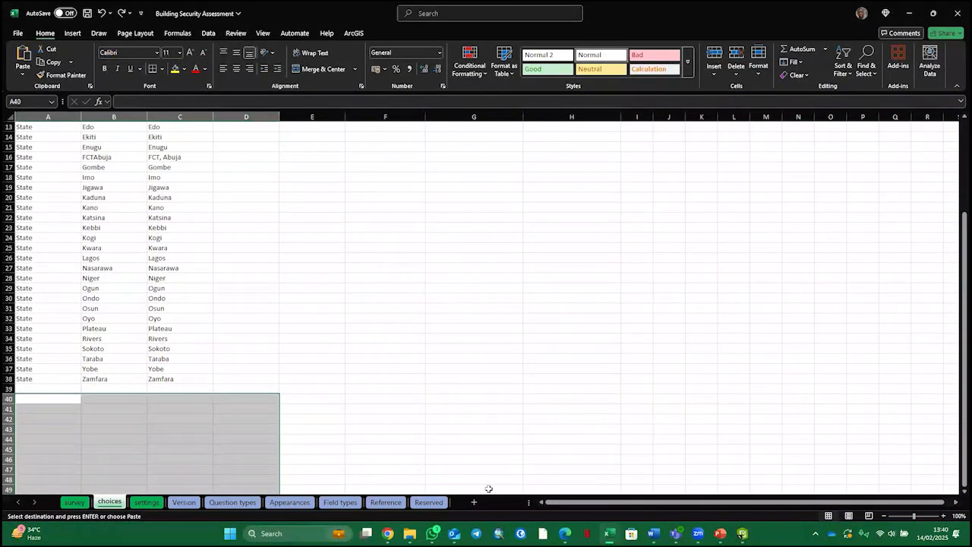
mouse_move(608, 533)
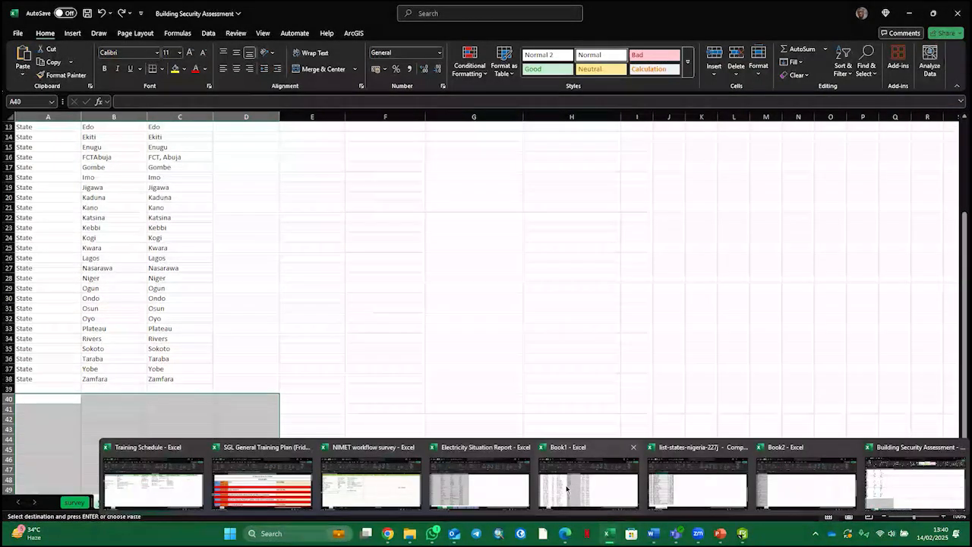
mouse_move(567, 489)
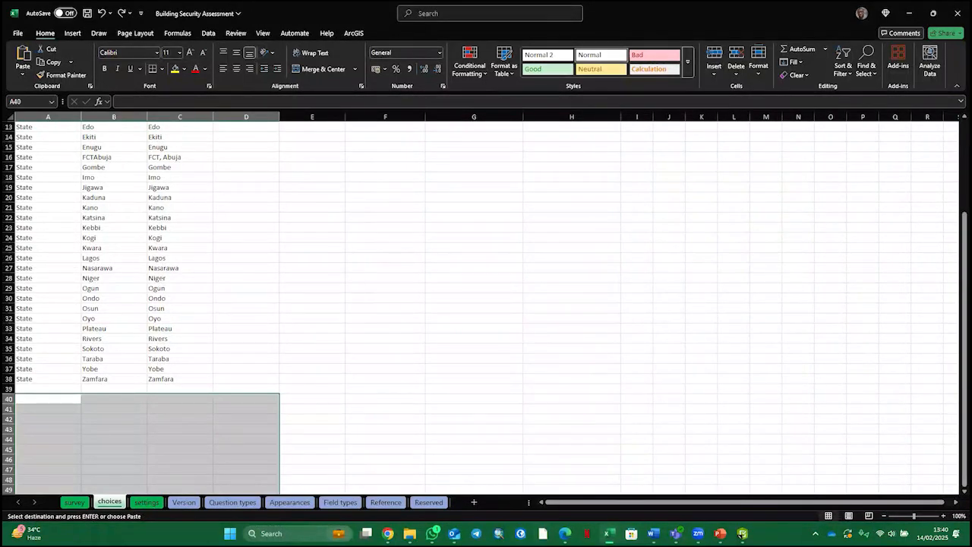
left_click(493, 479)
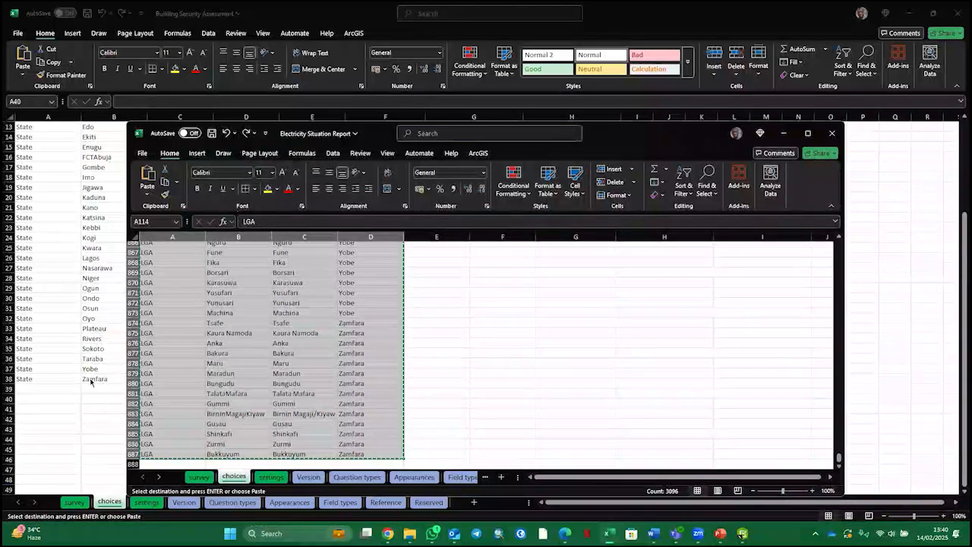
left_click(60, 399)
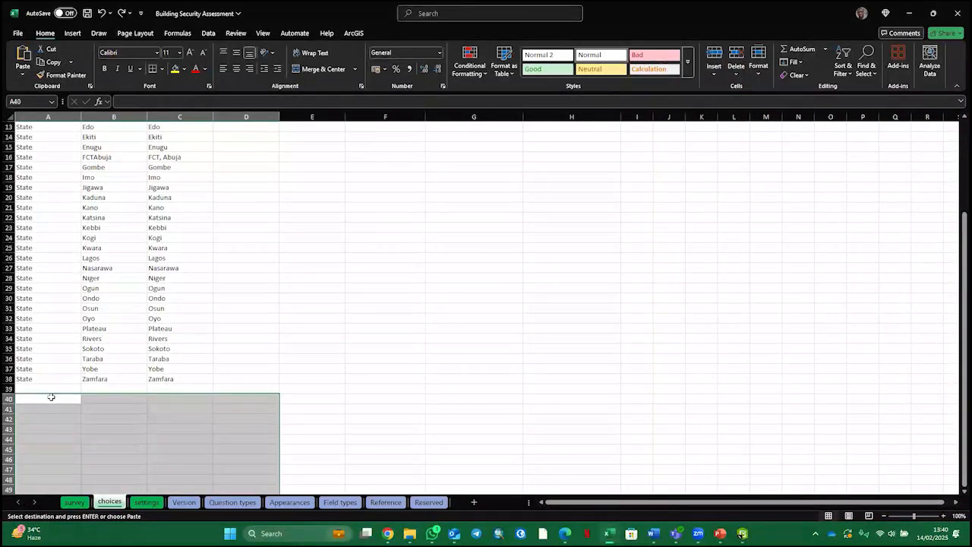
left_click(53, 400)
key("ctrl+v")
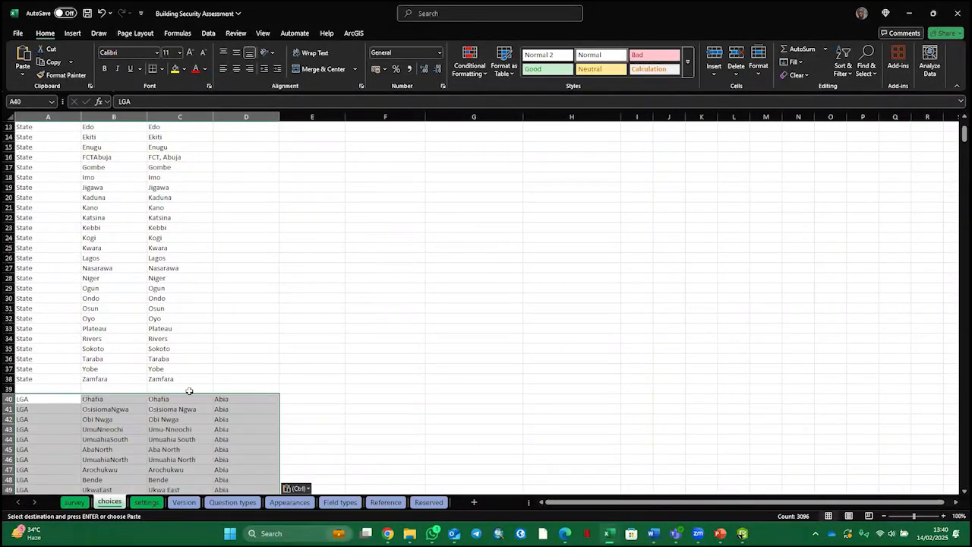
Insert a new column before media::audio in the choices sheet and enter State as its header.
left_click(240, 399)
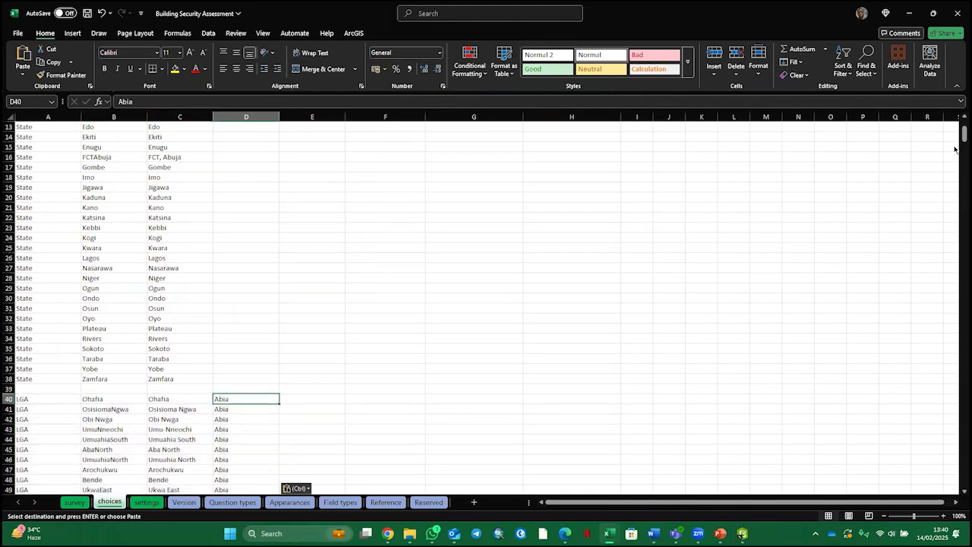
left_click_drag(963, 137, 957, 499)
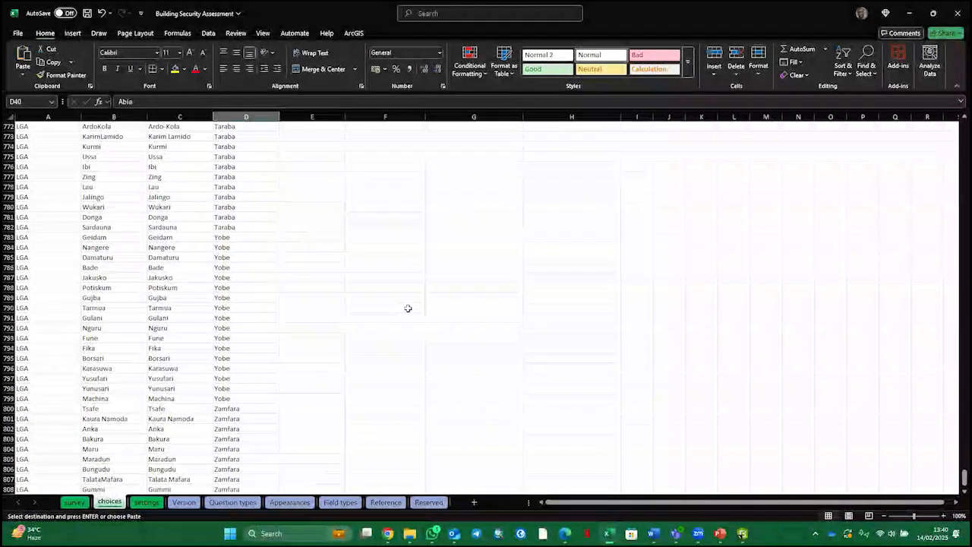
scroll(407, 308, "up", 20)
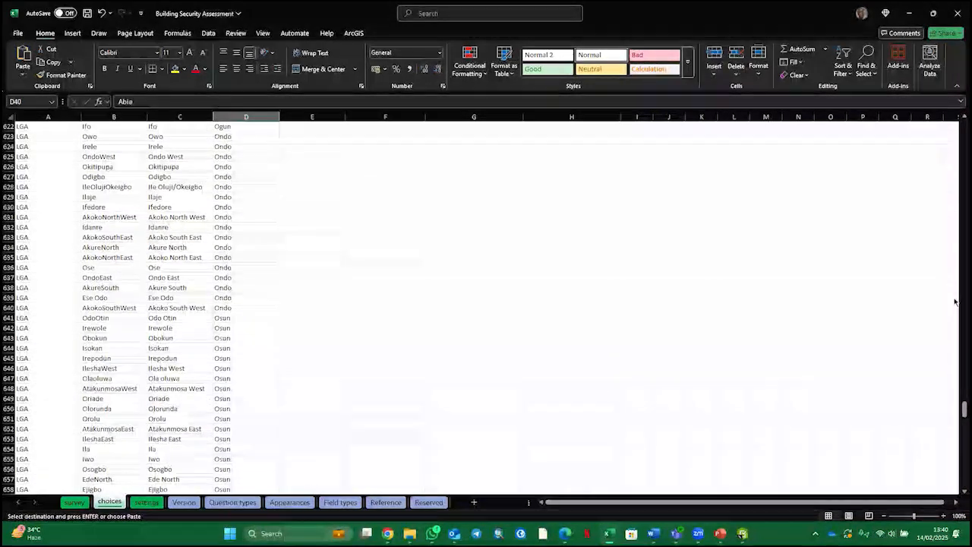
left_click_drag(961, 407, 957, 104)
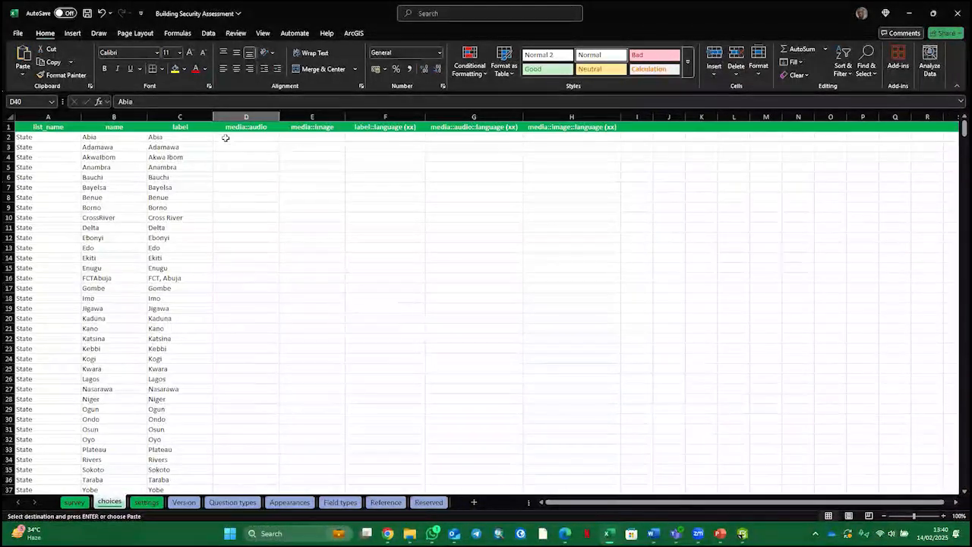
right_click(246, 117)
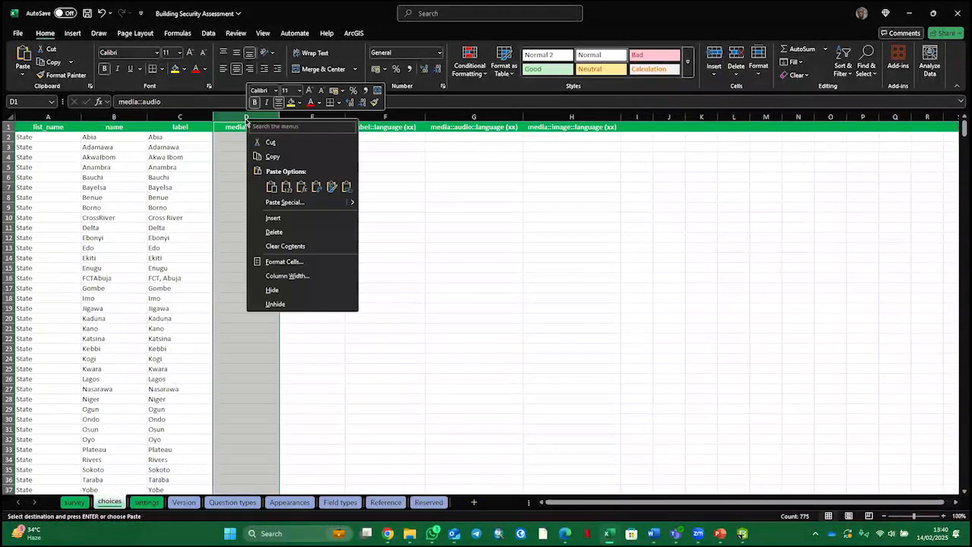
left_click(273, 218)
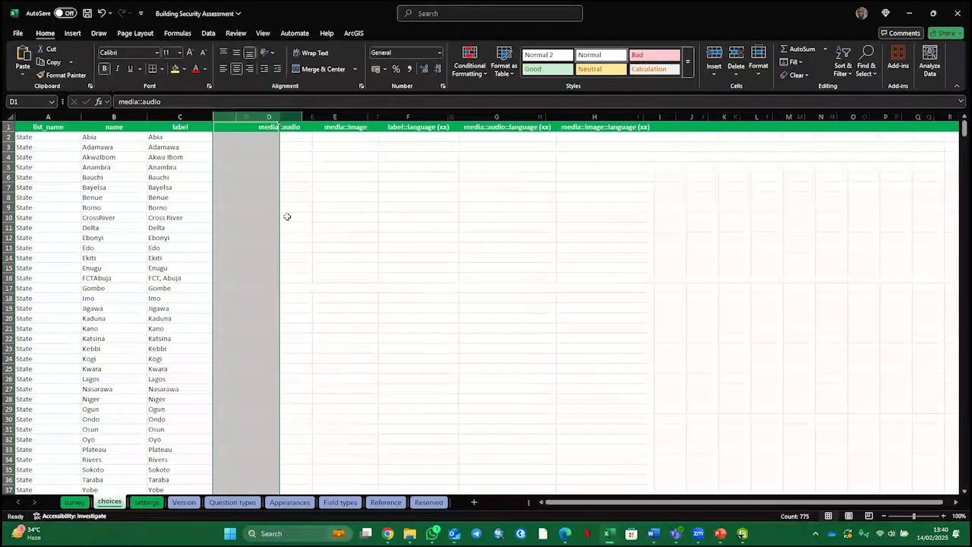
left_click(248, 128)
type("Stat")
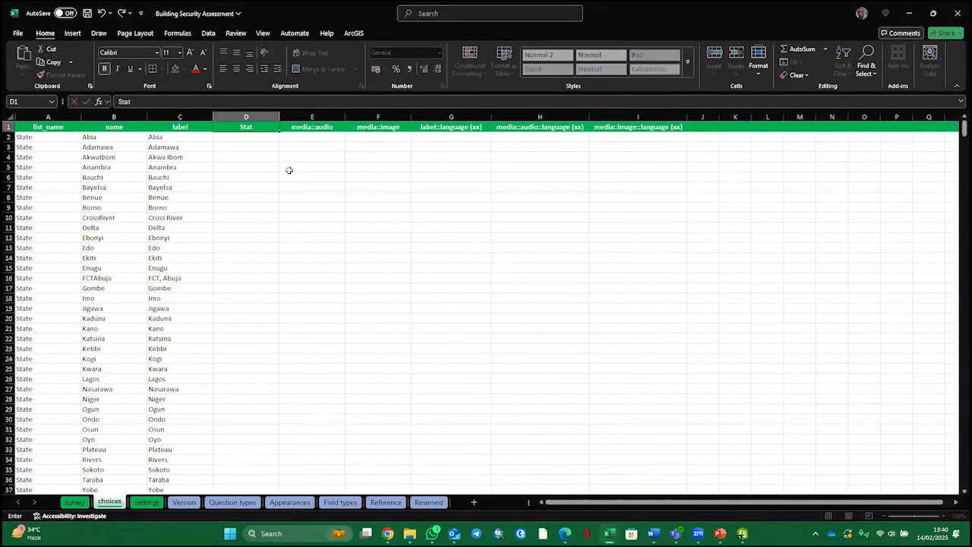
type("e")
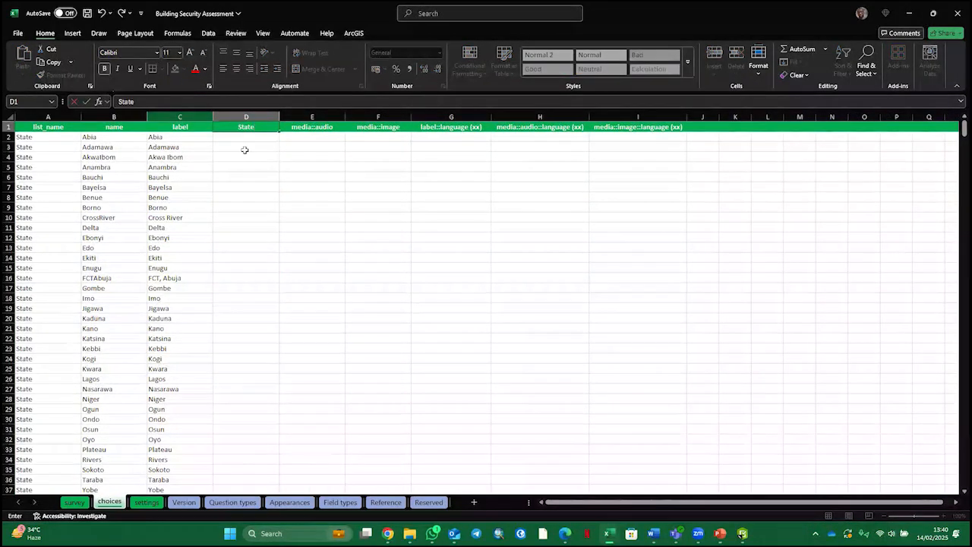
scroll(246, 228, "down", 7)
left_click(293, 308)
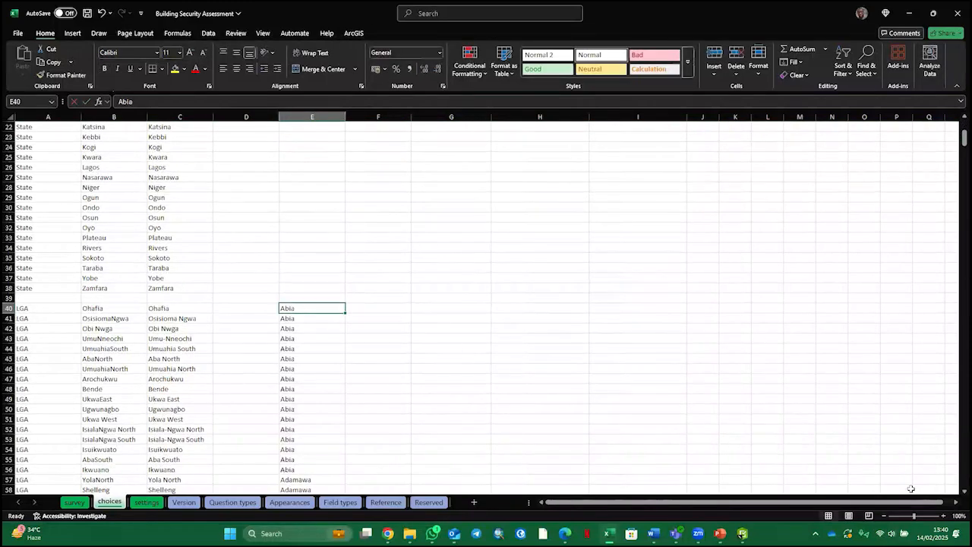
left_click_drag(962, 140, 961, 479)
left_click(299, 475, "shift")
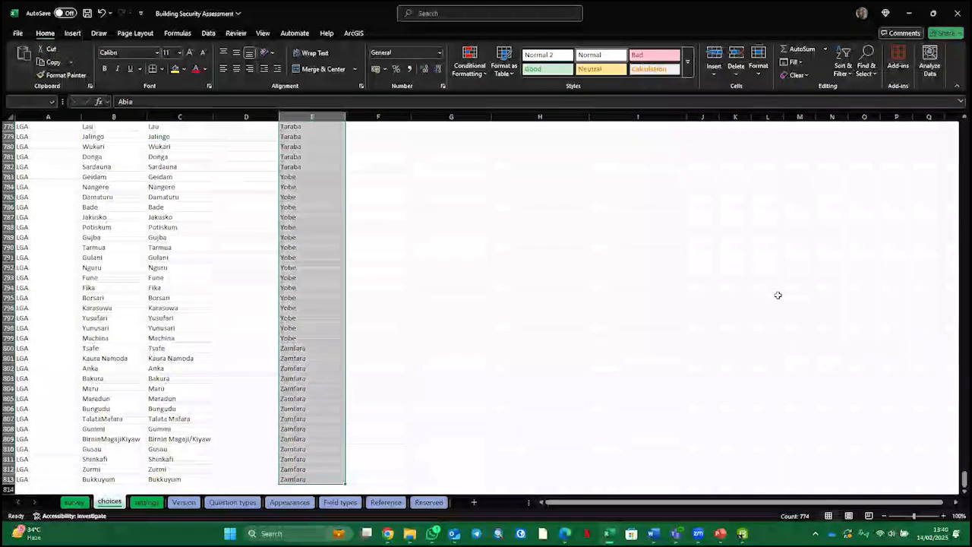
scroll(529, 219, "up", 20)
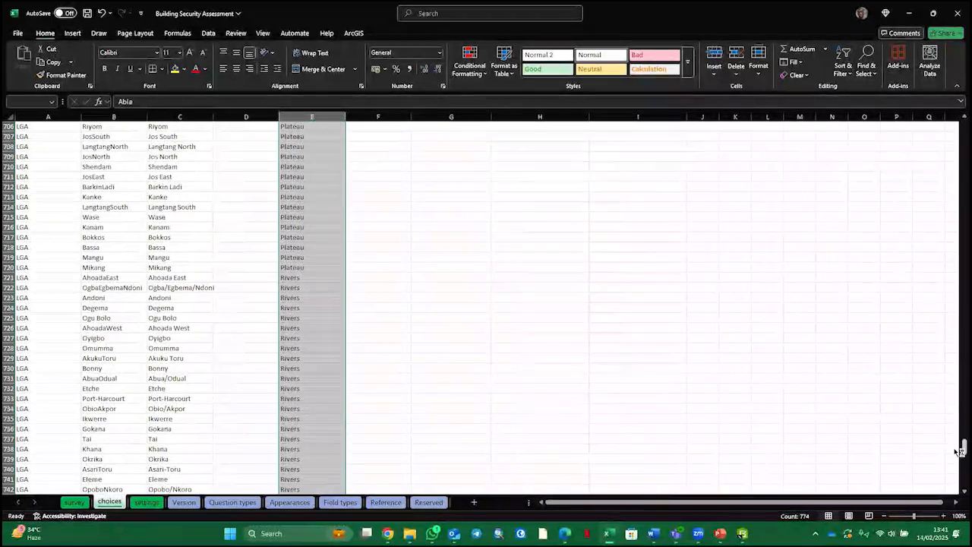
left_click_drag(964, 446, 961, 133)
left_click(257, 373)
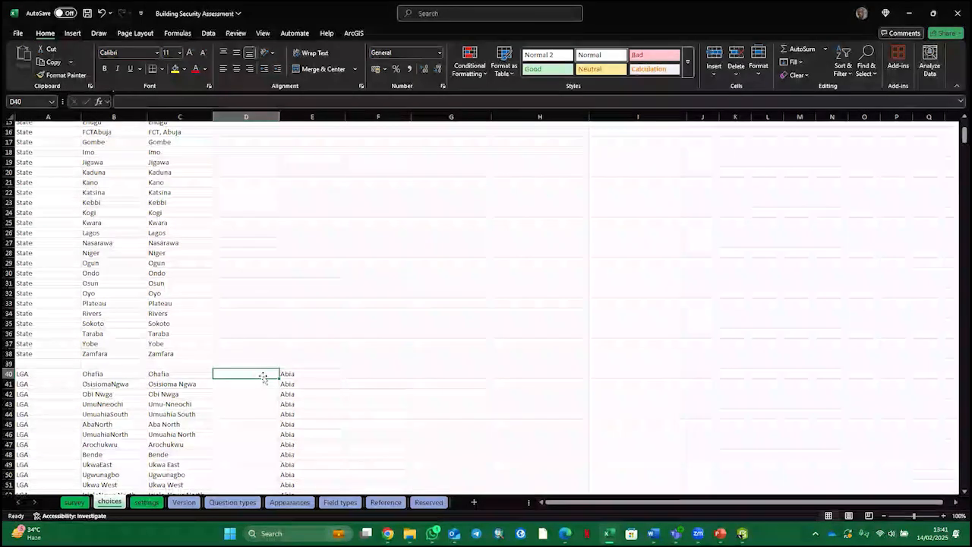
Move the state names beside the LGA entries from E40:E813 into the State column, starting at D40.
left_click(304, 372)
left_click_drag(956, 138, 955, 385)
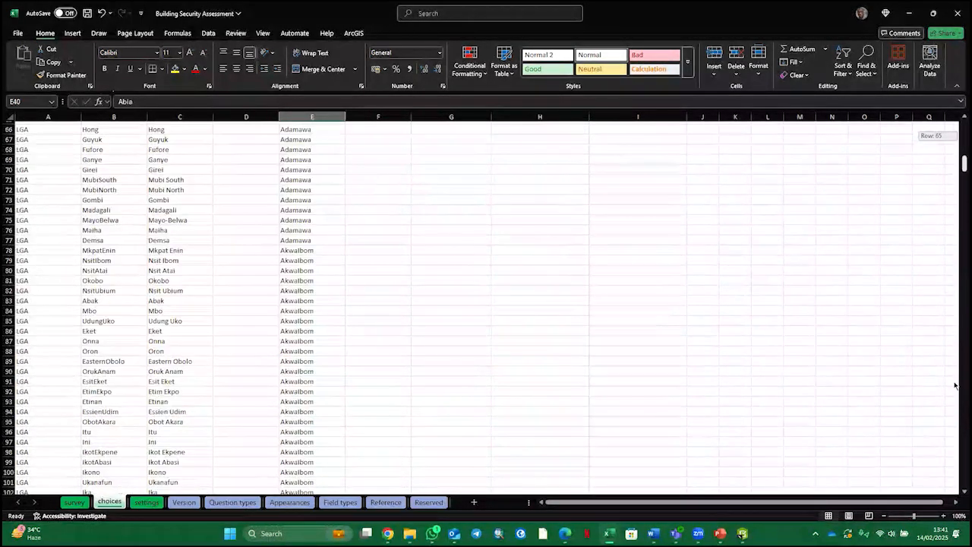
left_click_drag(956, 509, 959, 482)
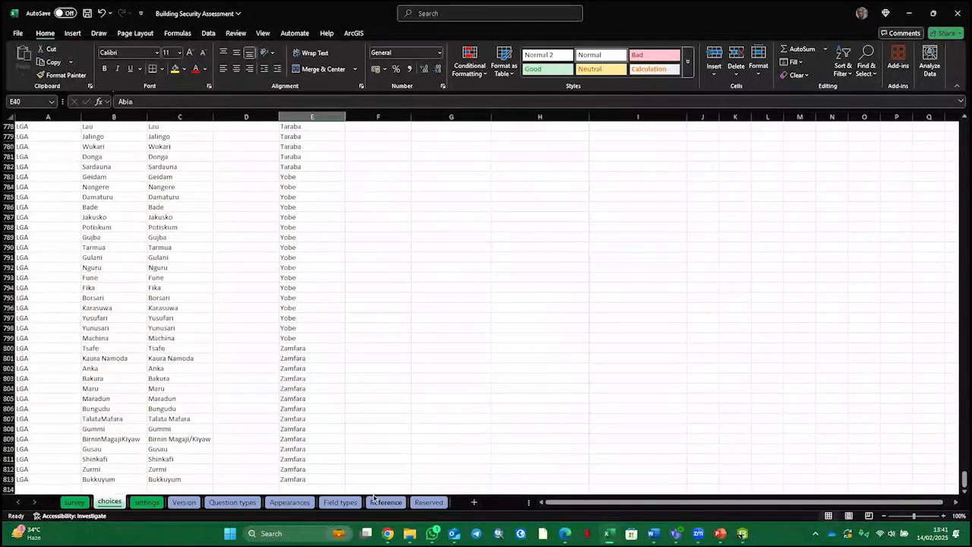
left_click(304, 480, "shift")
key("ctrl+c")
key("ctrl+BackSpace")
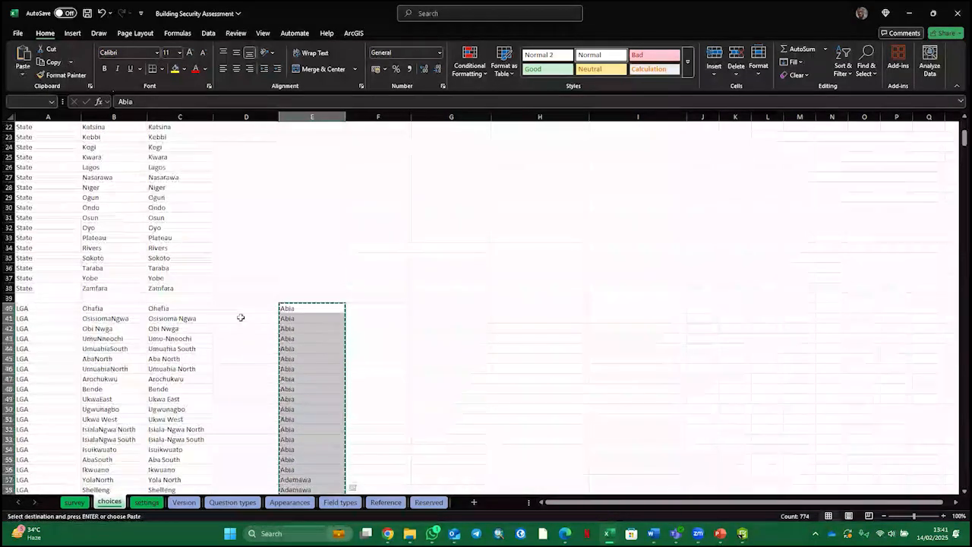
left_click(239, 309)
key("ctrl+v")
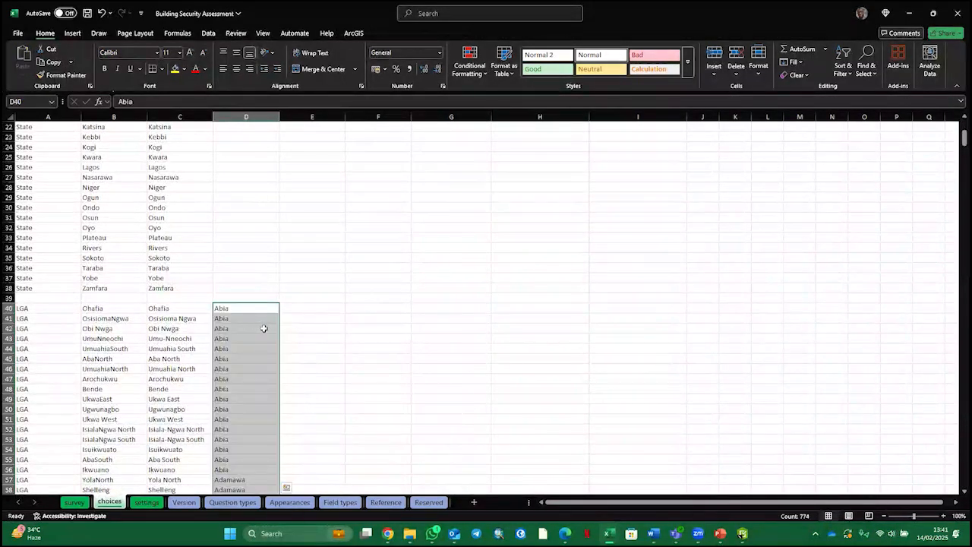
Remove the space from the LGA name in B42 of the choices sheet so that it reads ObiNwga.
scroll(263, 332, "down", 1)
scroll(265, 335, "up", 8)
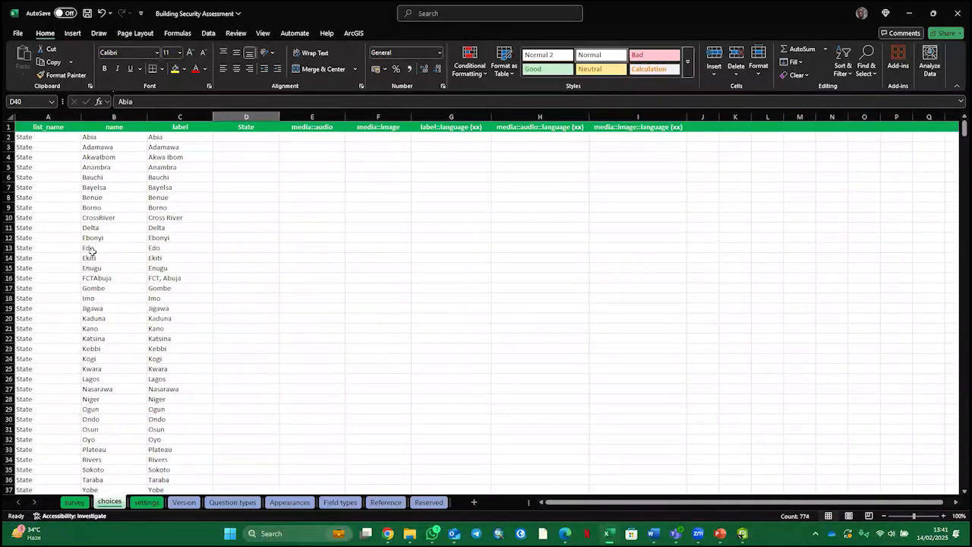
scroll(66, 294, "down", 9)
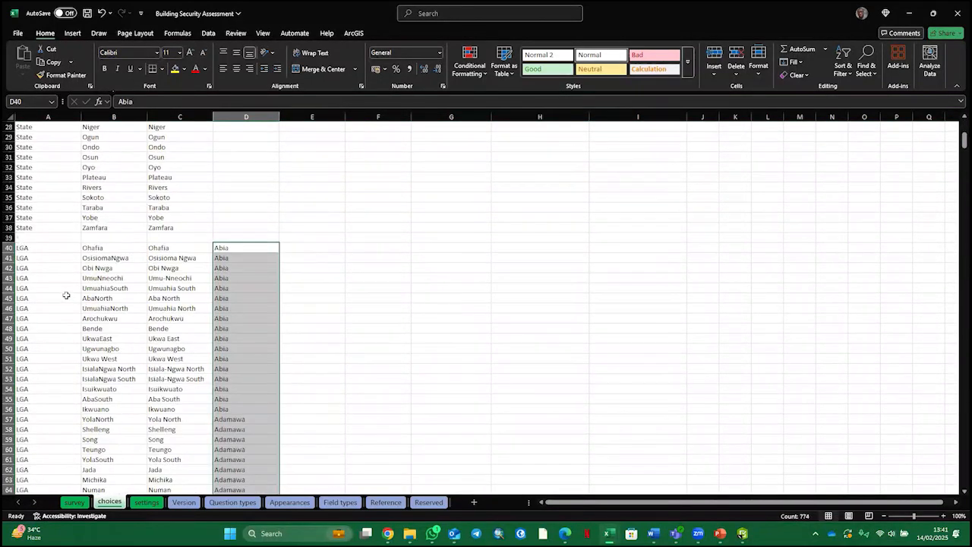
scroll(137, 356, "up", 8)
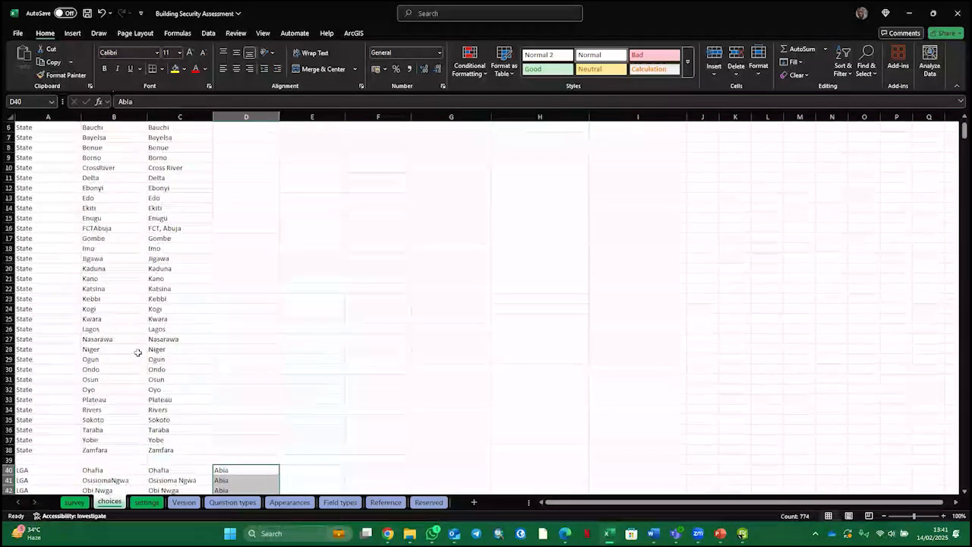
scroll(137, 357, "up", 1)
scroll(91, 365, "down", 10)
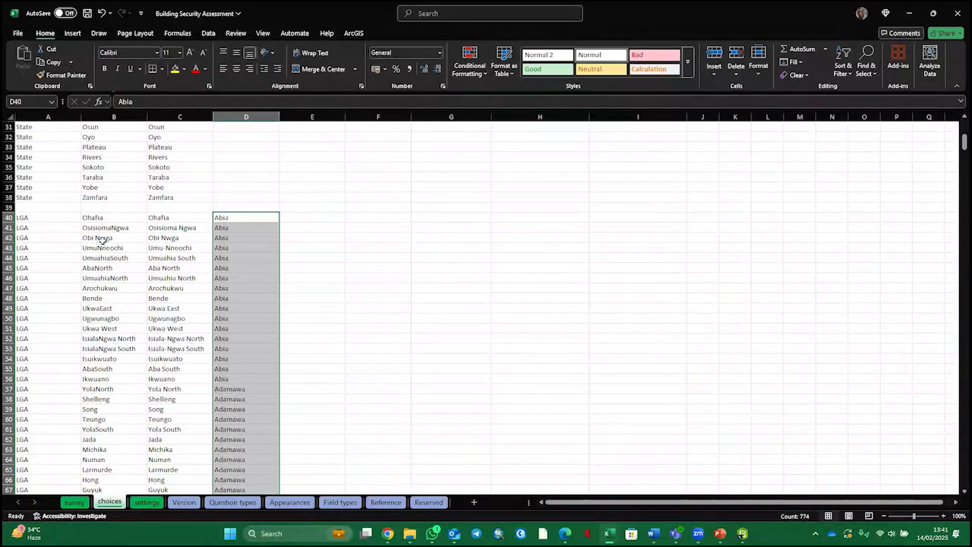
double_click(96, 237)
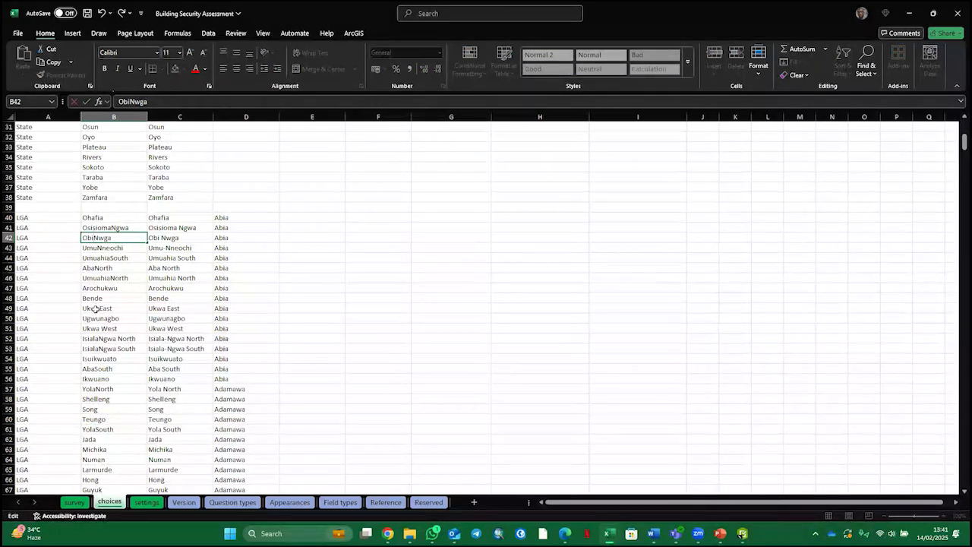
Check the name column for special characters and remove the slash in B611 so that the name reads AdoOdoOta.
scroll(96, 259, "down", 20)
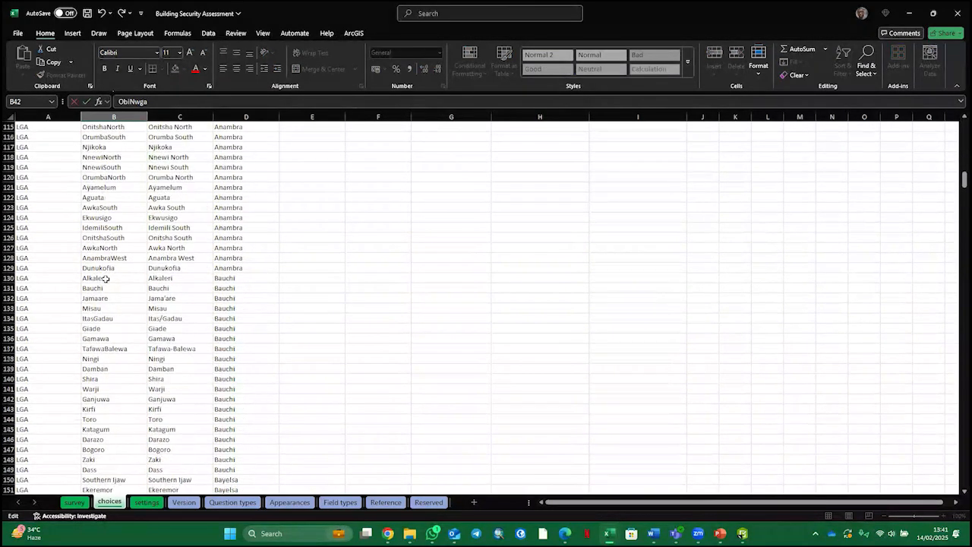
scroll(106, 288, "down", 20)
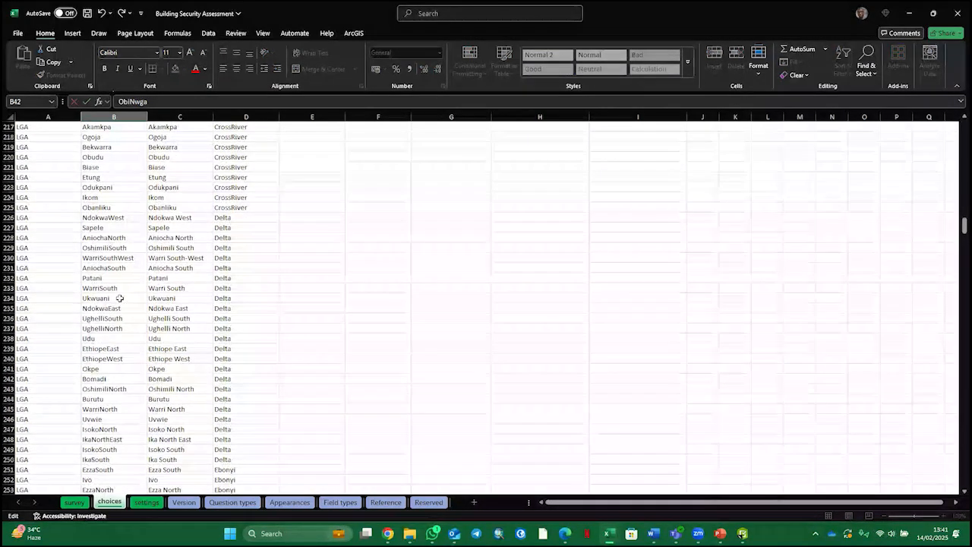
scroll(121, 302, "down", 20)
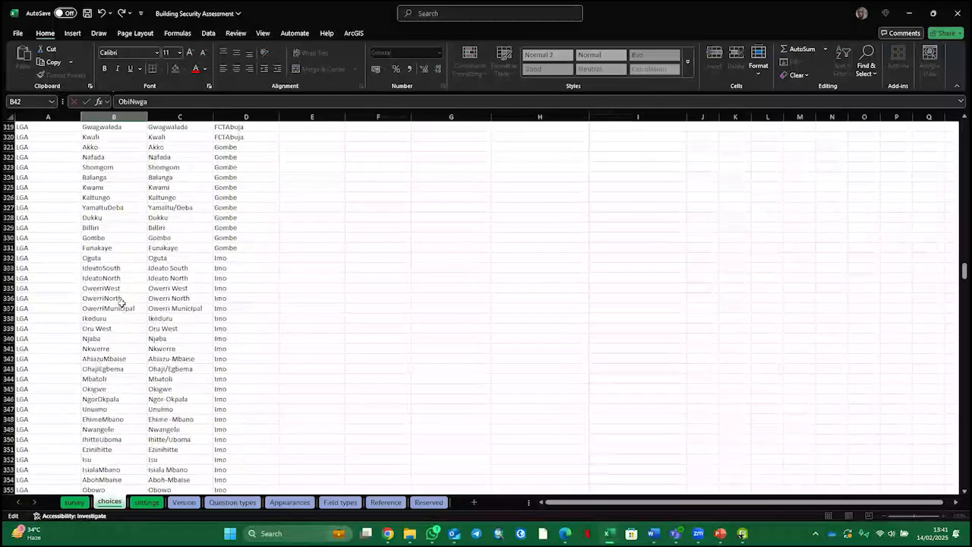
scroll(120, 301, "down", 20)
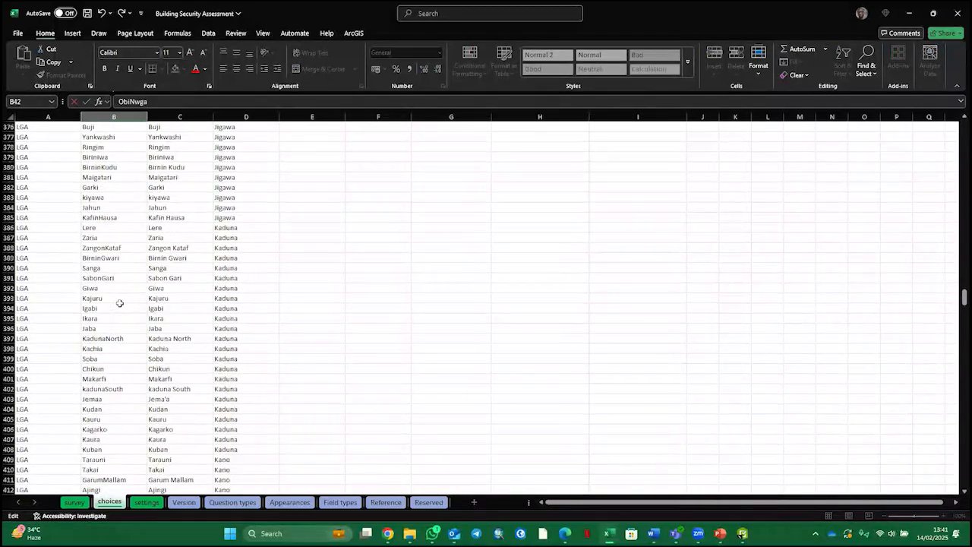
scroll(119, 303, "down", 20)
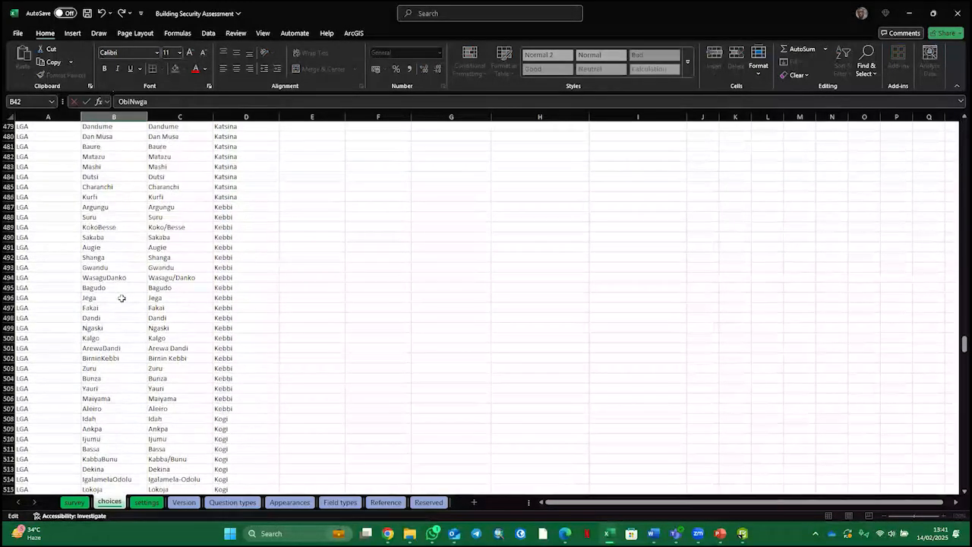
scroll(120, 292, "down", 19)
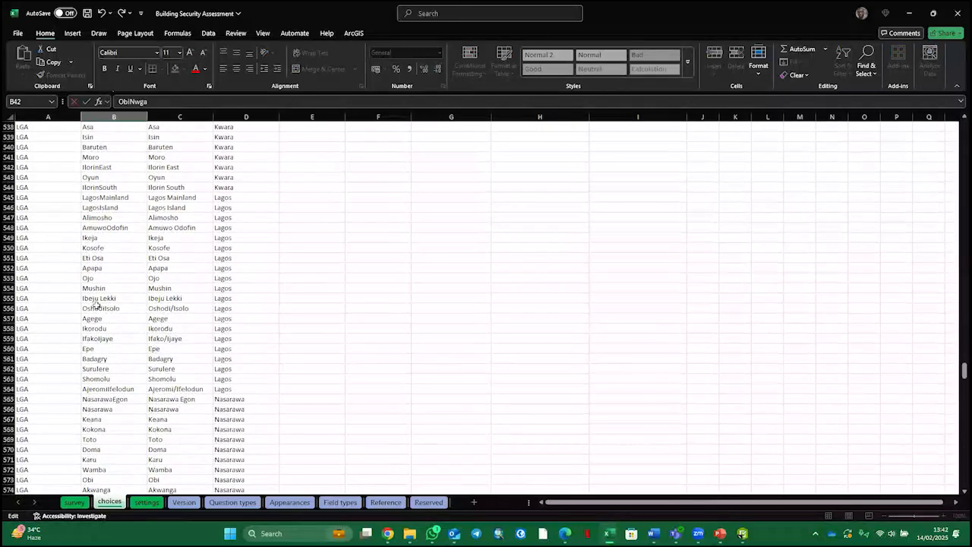
scroll(76, 285, "down", 20)
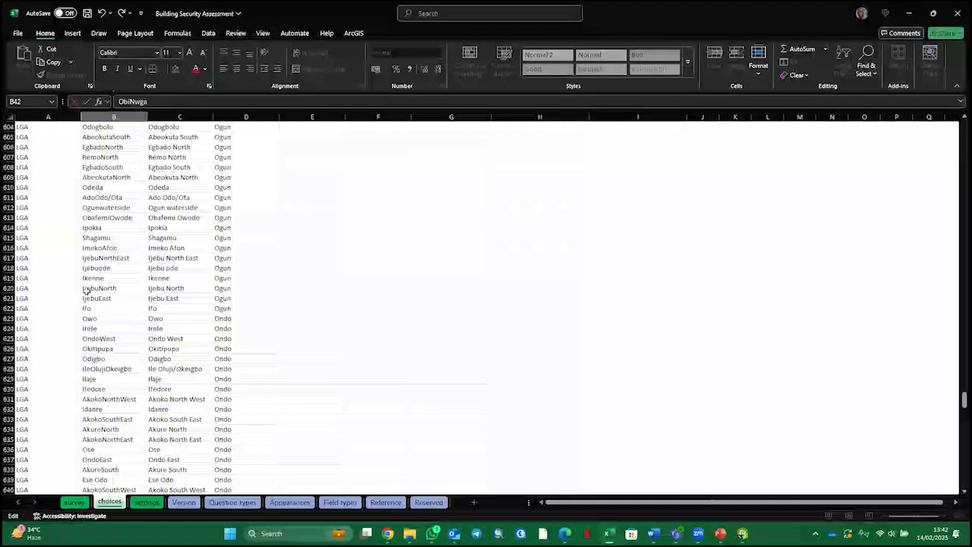
scroll(90, 289, "down", 6)
scroll(94, 268, "up", 20)
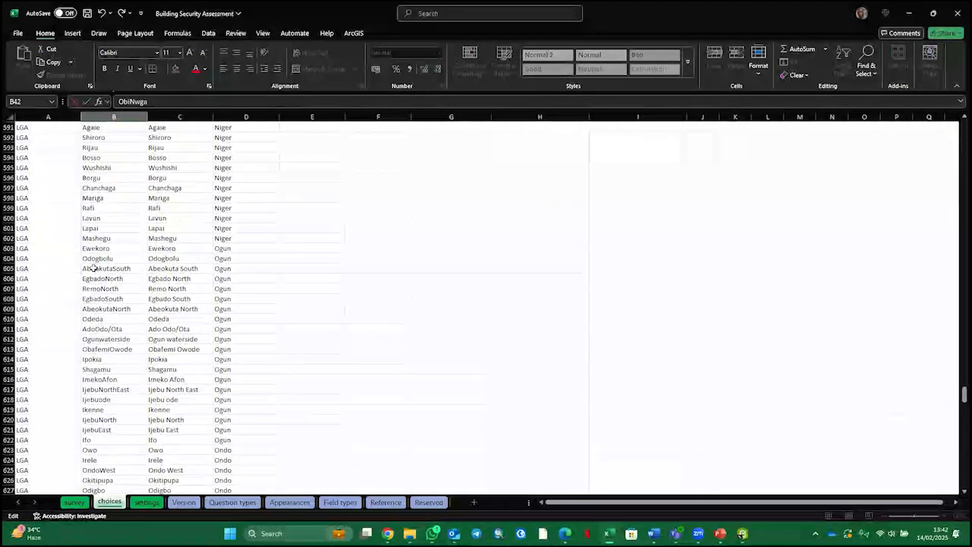
scroll(103, 297, "down", 6)
scroll(106, 302, "down", 5)
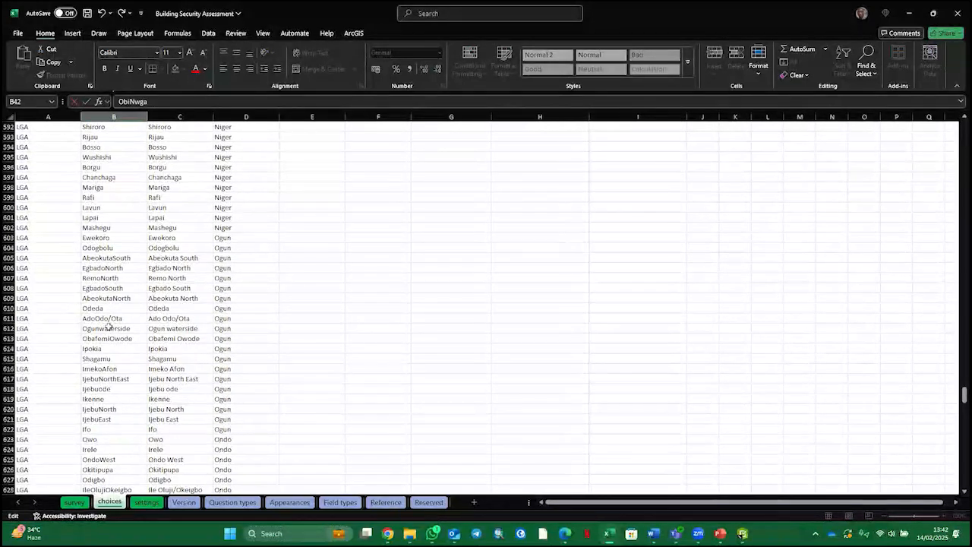
left_click(111, 319)
double_click(110, 319)
key("BackSpace")
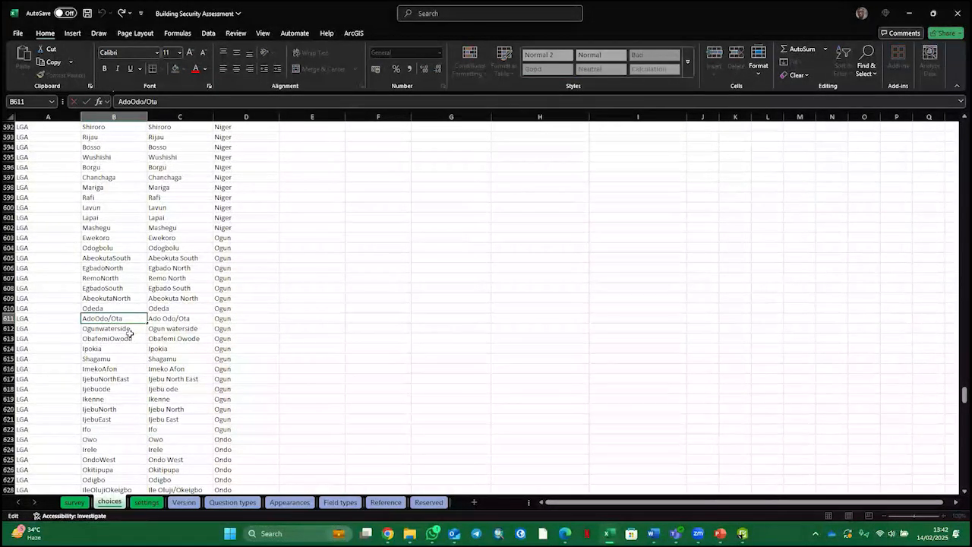
Review the remaining LGA rows through Zamfara, and compare the State list with the LGA list and its State column.
scroll(136, 378, "down", 14)
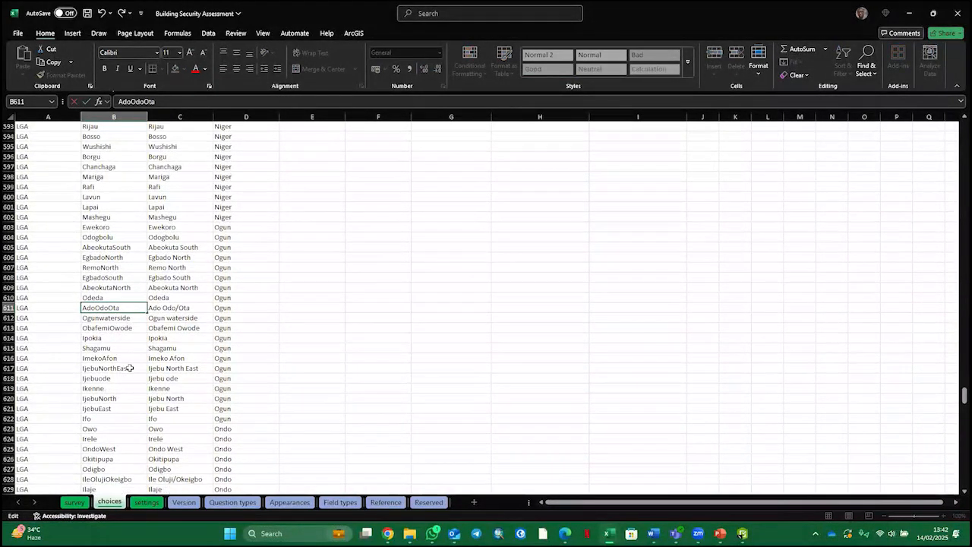
scroll(135, 375, "down", 20)
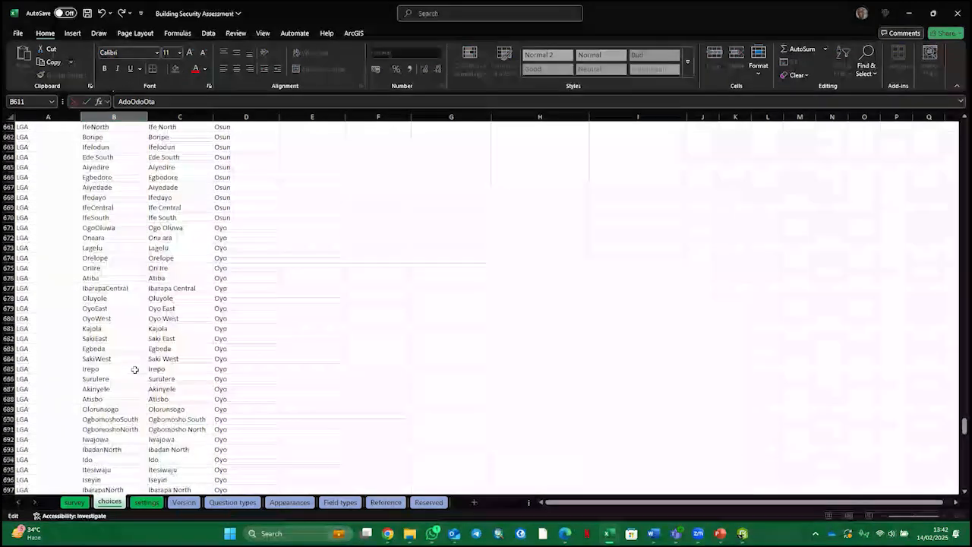
scroll(137, 378, "down", 20)
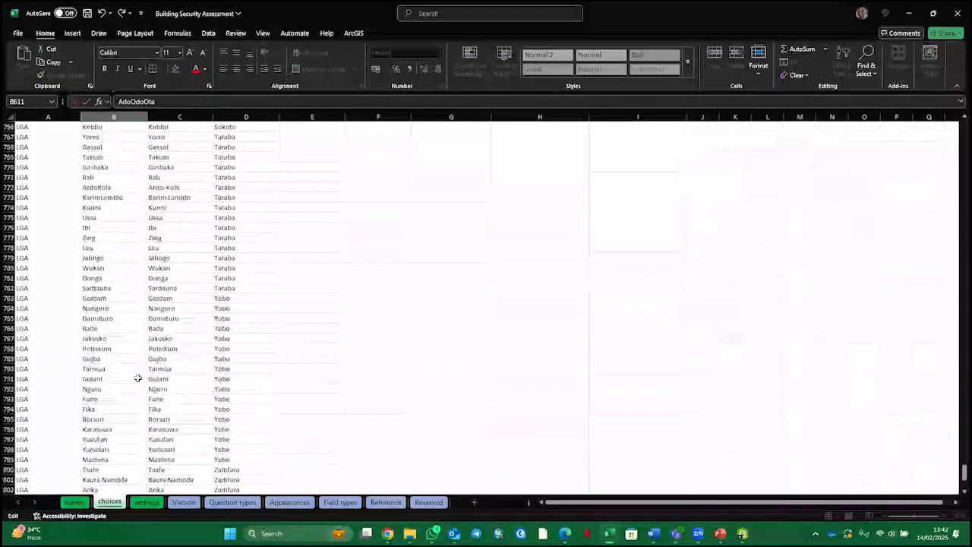
scroll(131, 373, "up", 7)
scroll(131, 372, "up", 20)
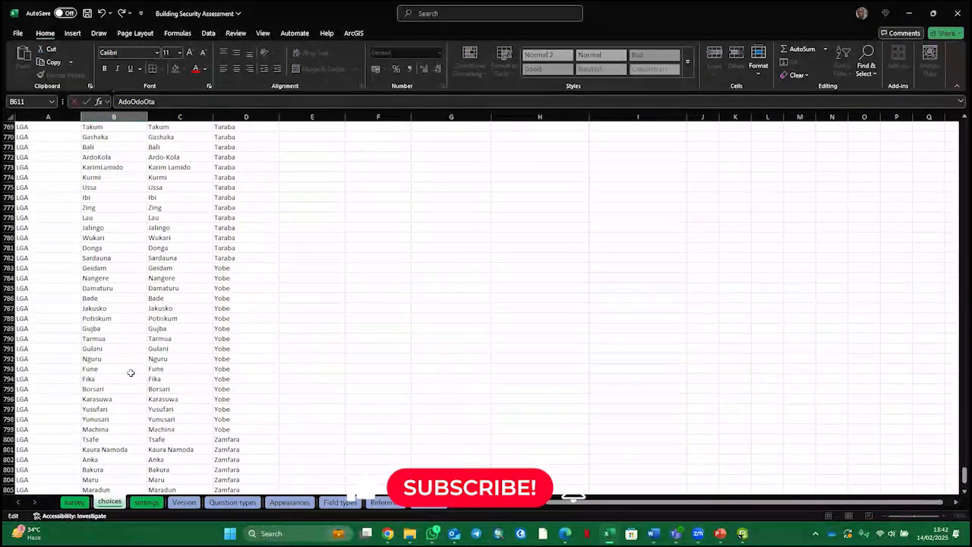
scroll(130, 366, "up", 20)
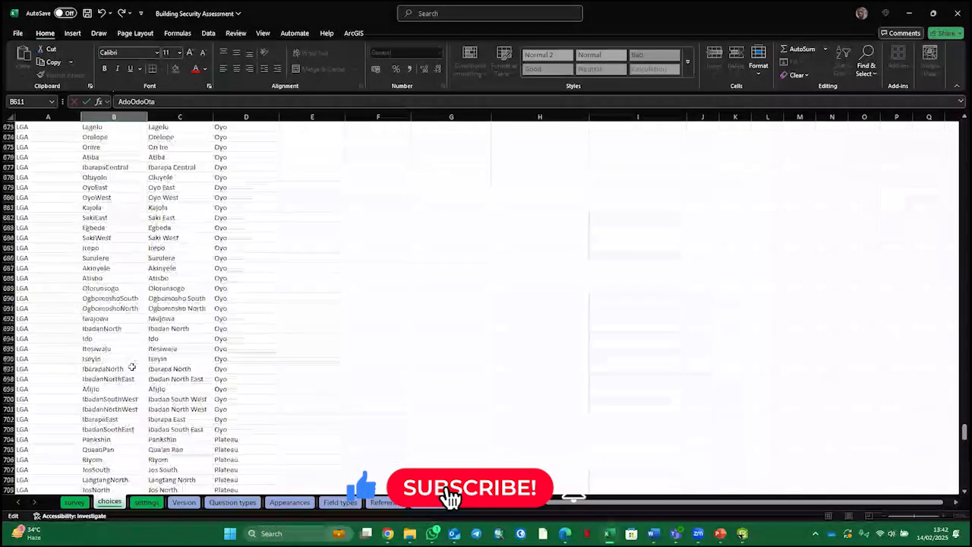
scroll(131, 364, "up", 20)
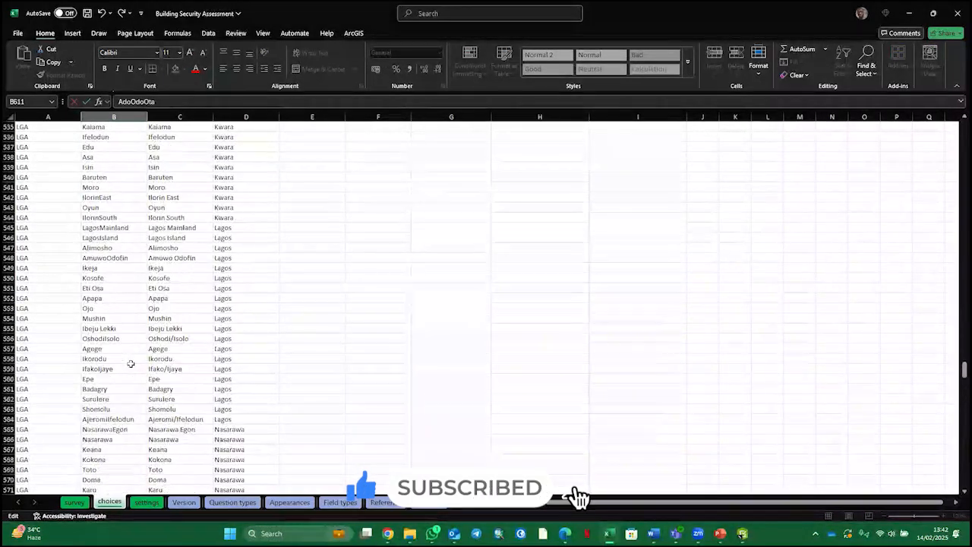
scroll(130, 363, "up", 20)
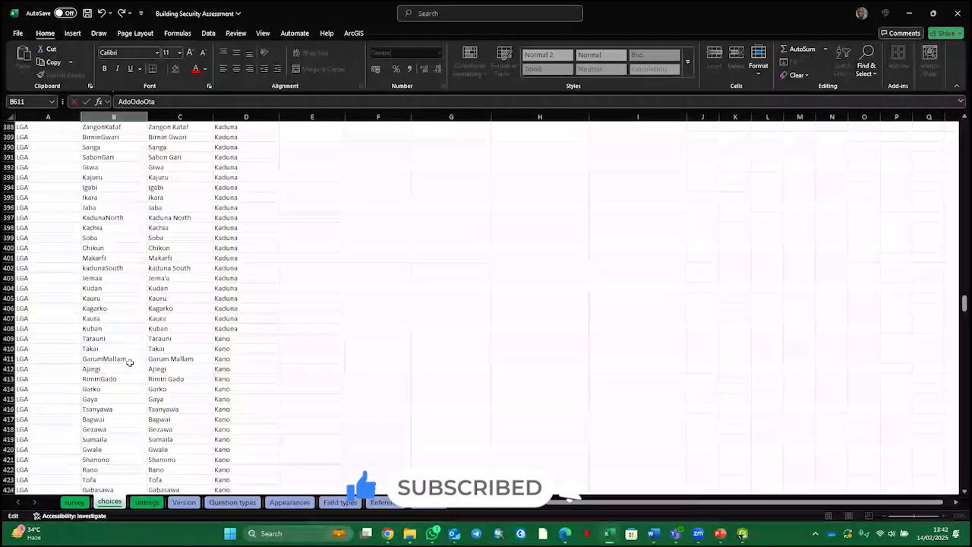
scroll(130, 361, "up", 20)
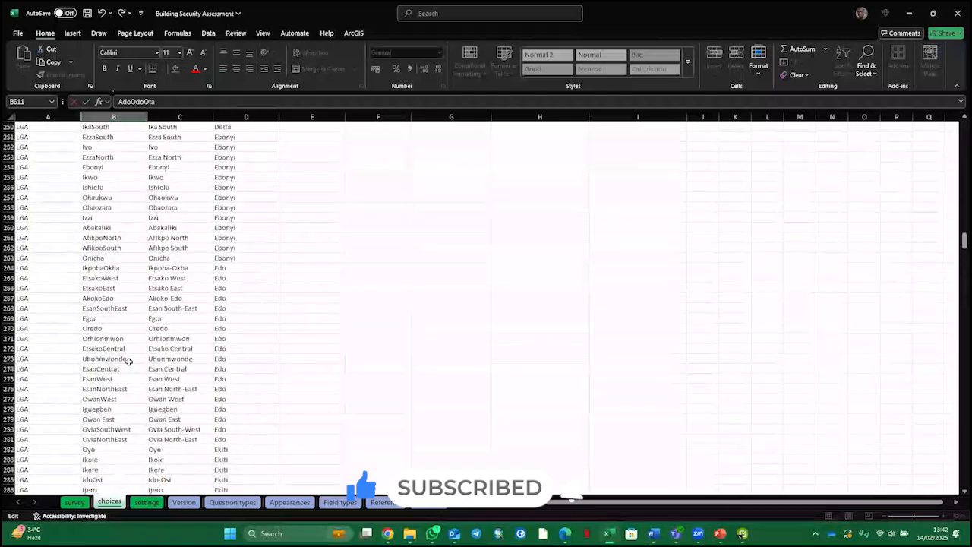
scroll(129, 361, "up", 20)
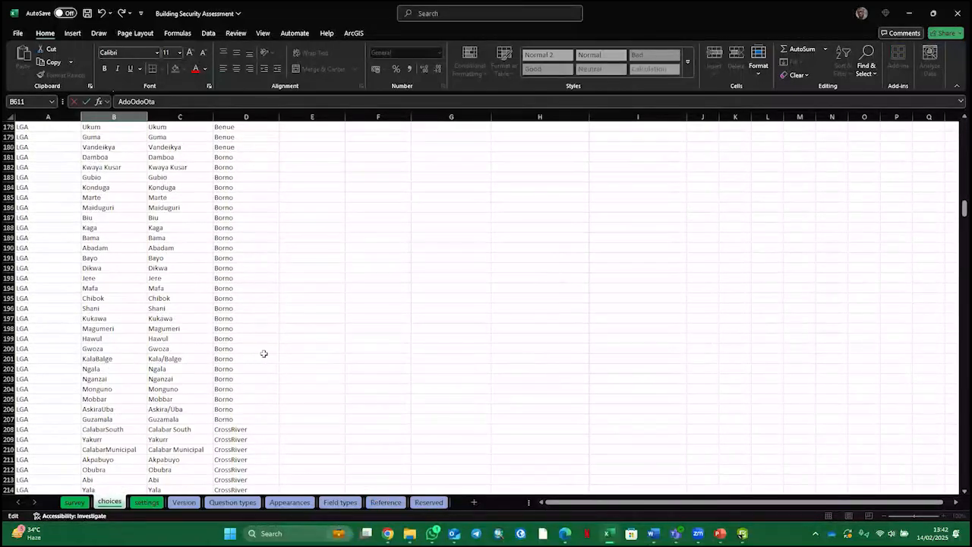
scroll(164, 367, "up", 20)
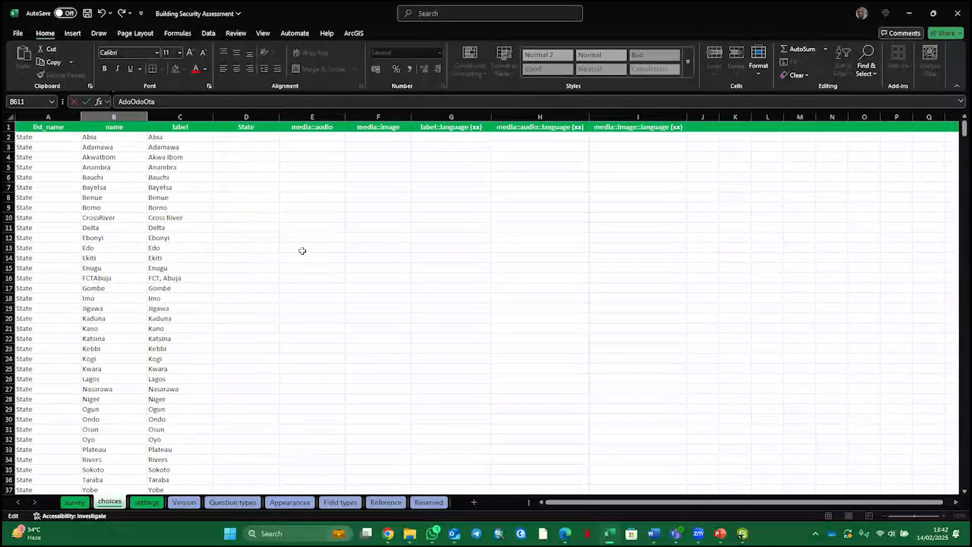
scroll(288, 232, "down", 6)
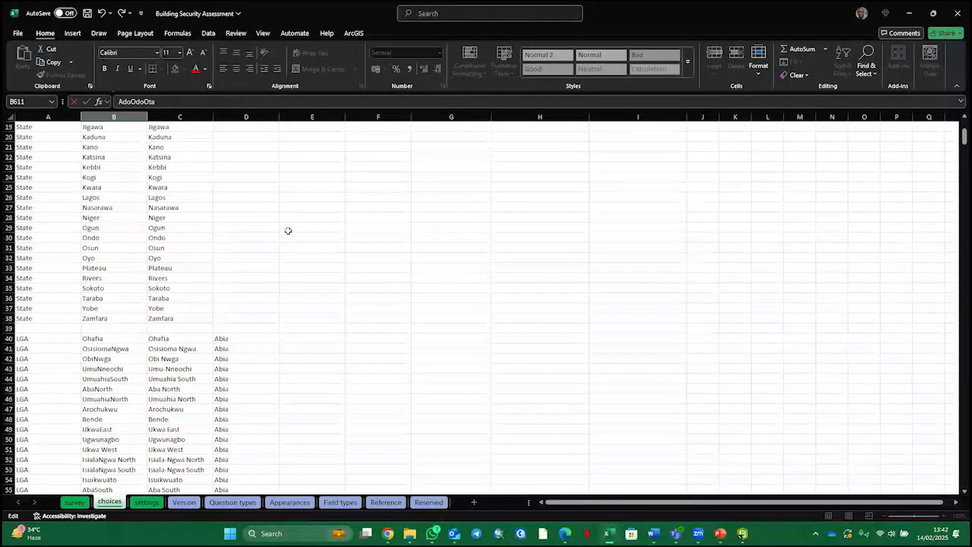
scroll(285, 228, "up", 6)
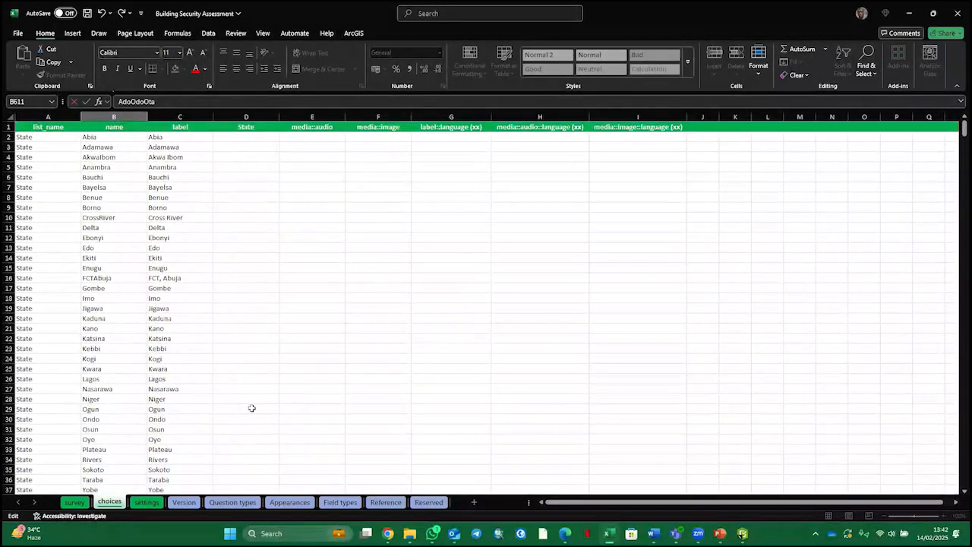
scroll(256, 365, "down", 8)
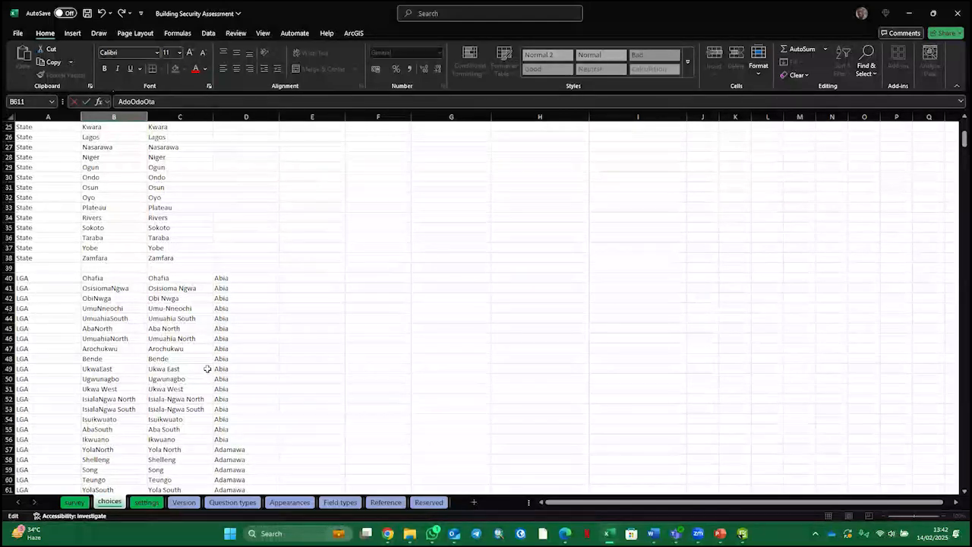
Set the question type in A6 of the survey sheet to select_one LGA, checking the list_name against the choices sheet.
left_click(82, 505)
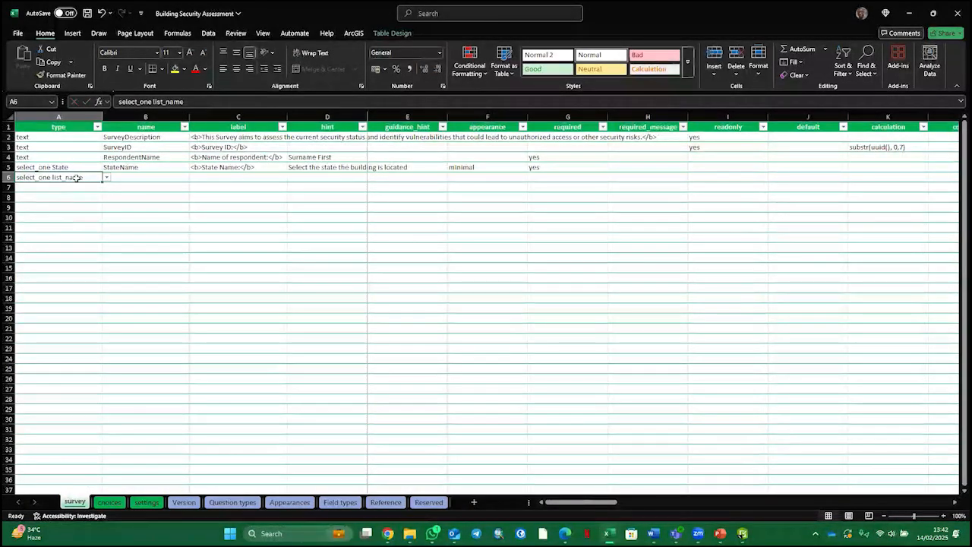
left_click(114, 504)
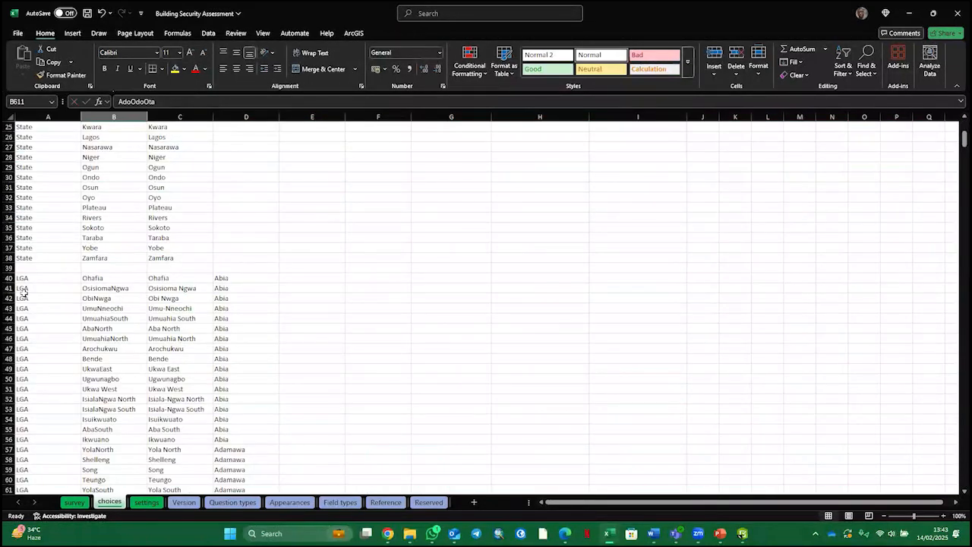
left_click(73, 505)
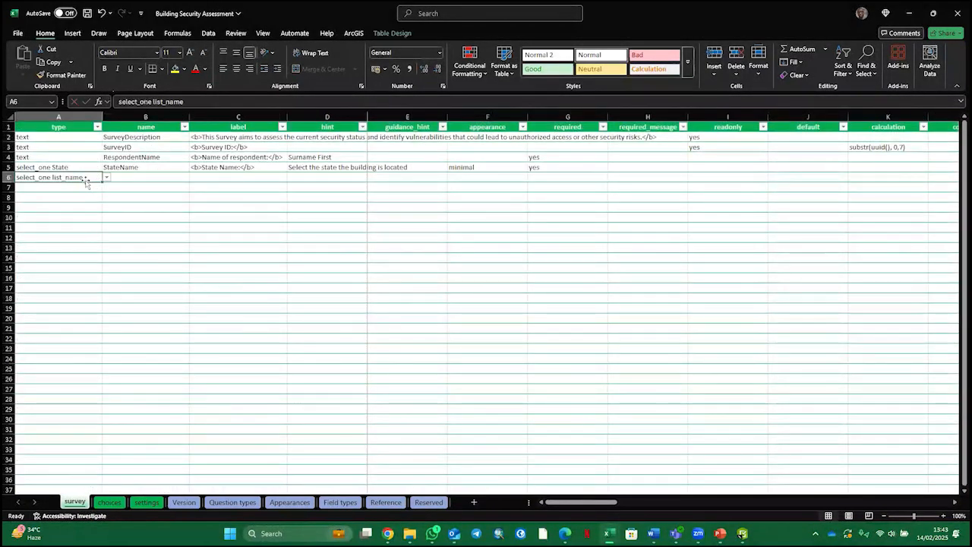
left_click(191, 101)
left_click_drag(184, 102, 151, 103)
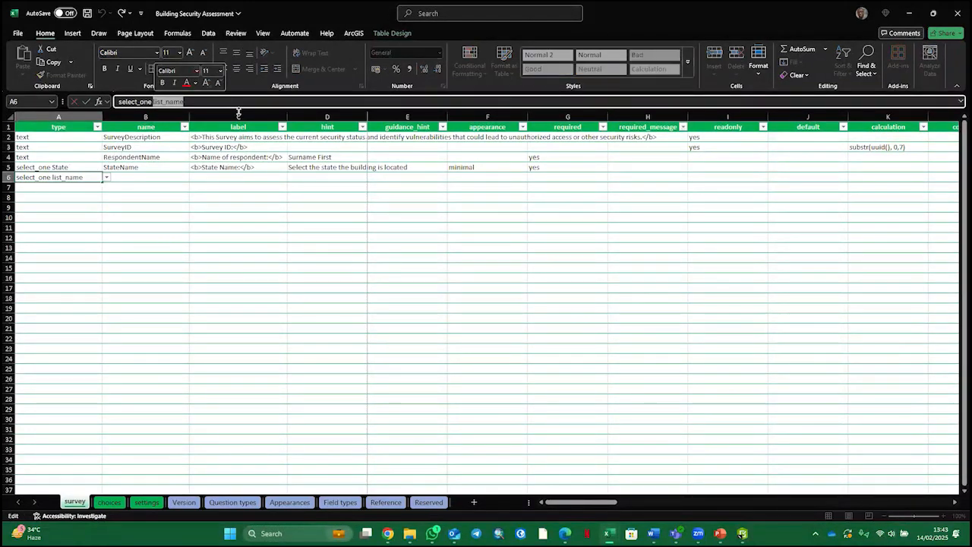
type("LGA")
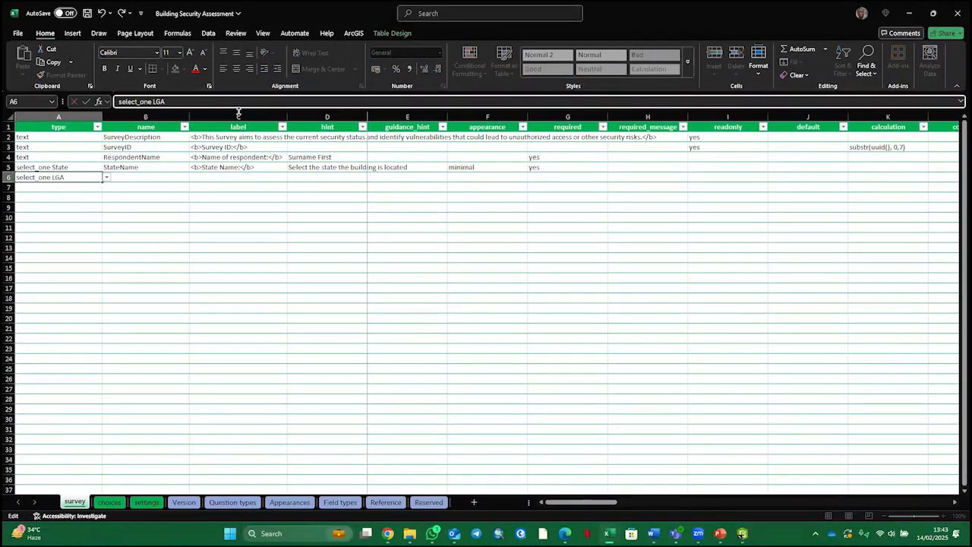
left_click(111, 503)
left_click(76, 503)
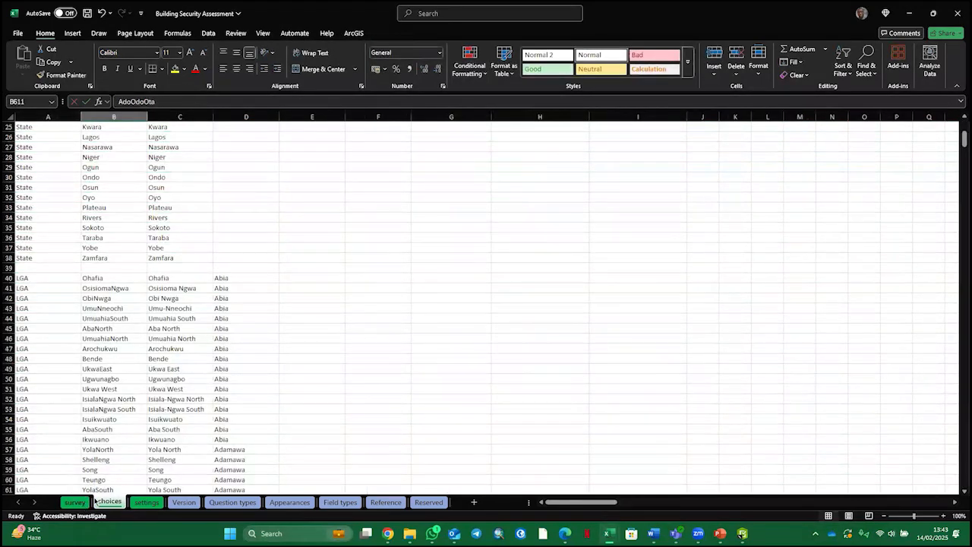
left_click(147, 177)
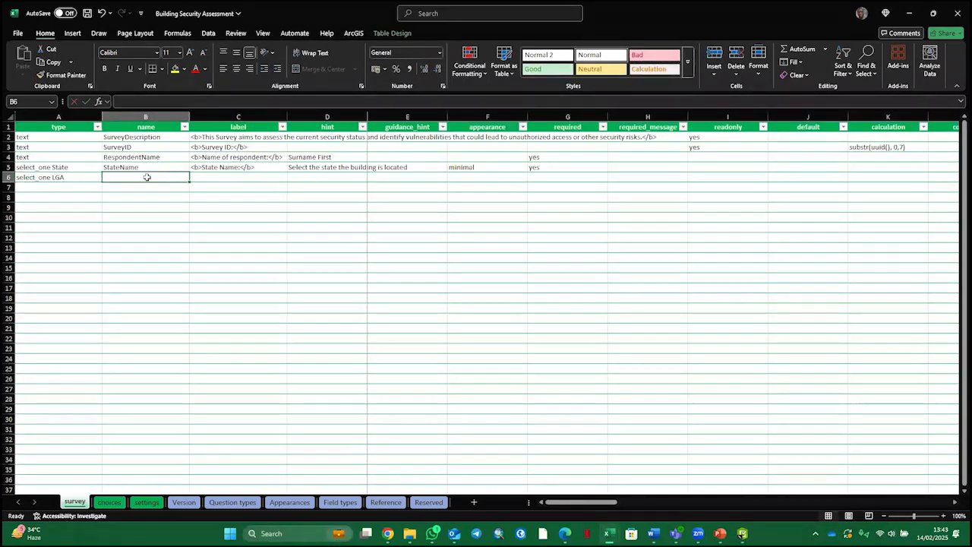
Name the LGA question in row 6 of the survey sheet LGAName and label it <b>Local Government:</b>.
type("L")
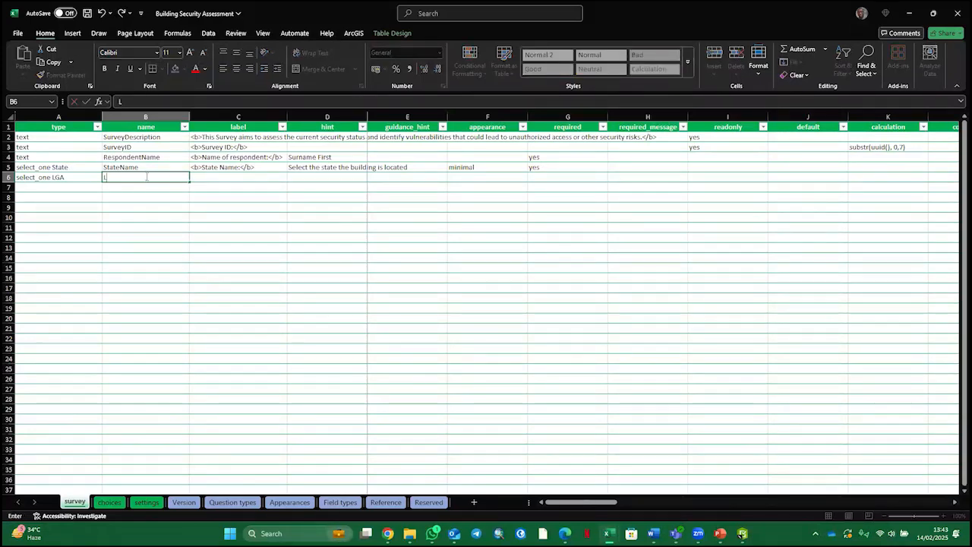
type("GAName")
left_click(209, 177)
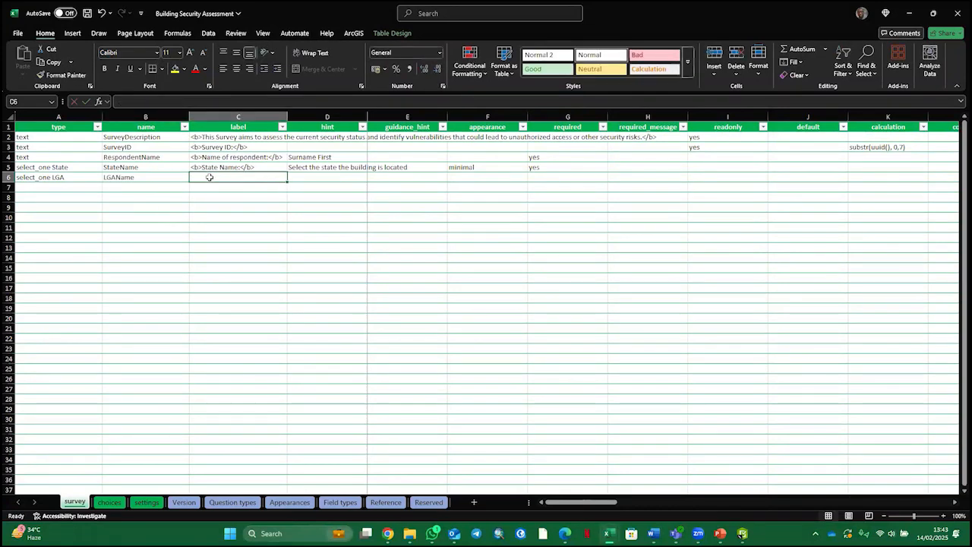
type("<b>Local")
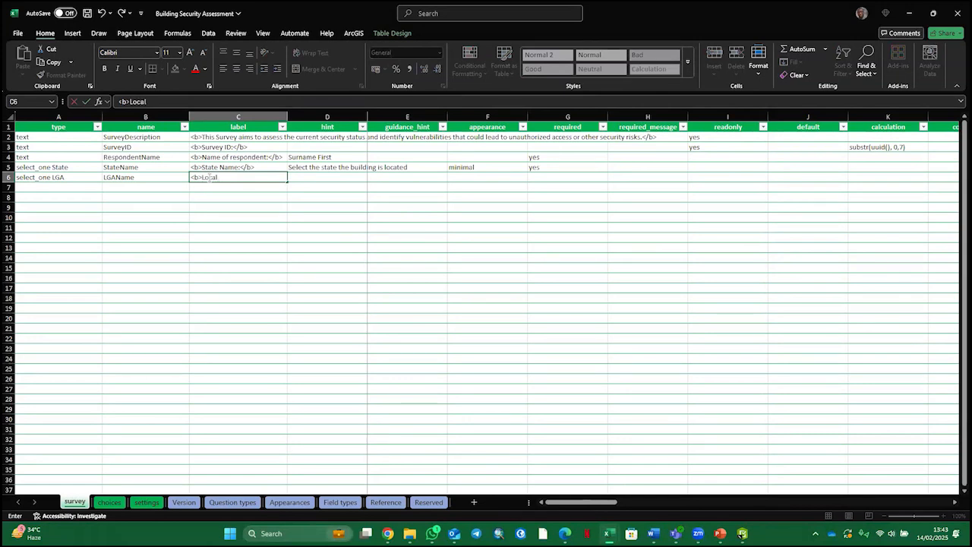
type(" Government:</b>")
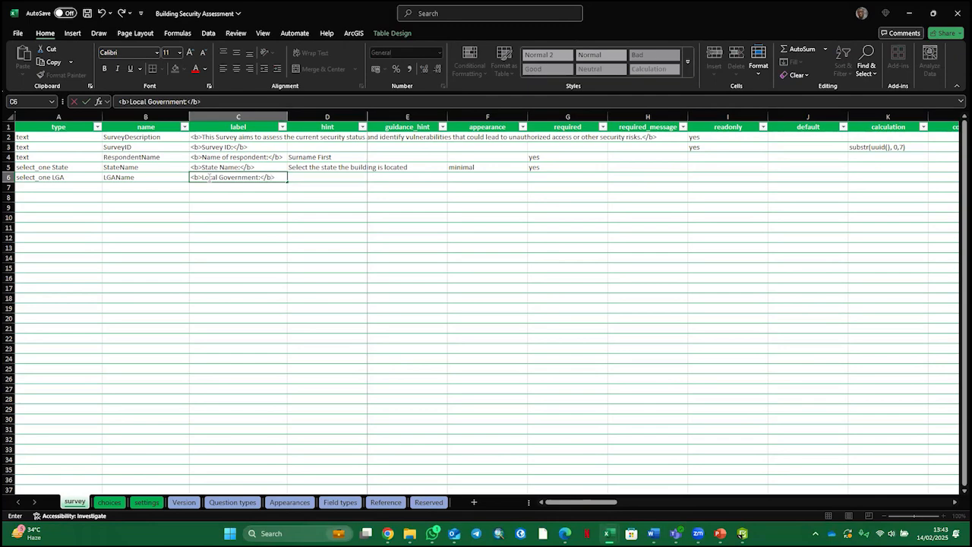
Enter the hint "Select the particular local Government" for the LGA question in D6.
left_click(311, 174)
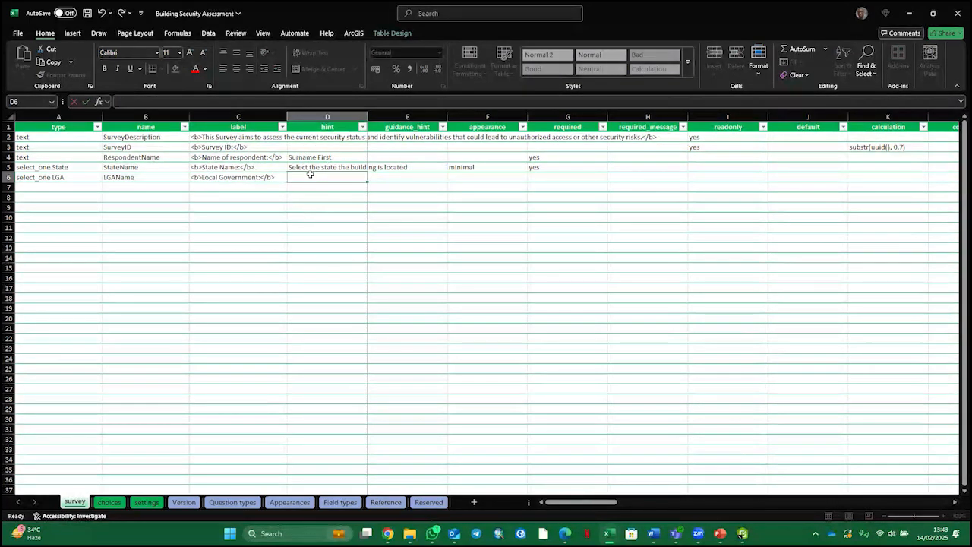
type("Select")
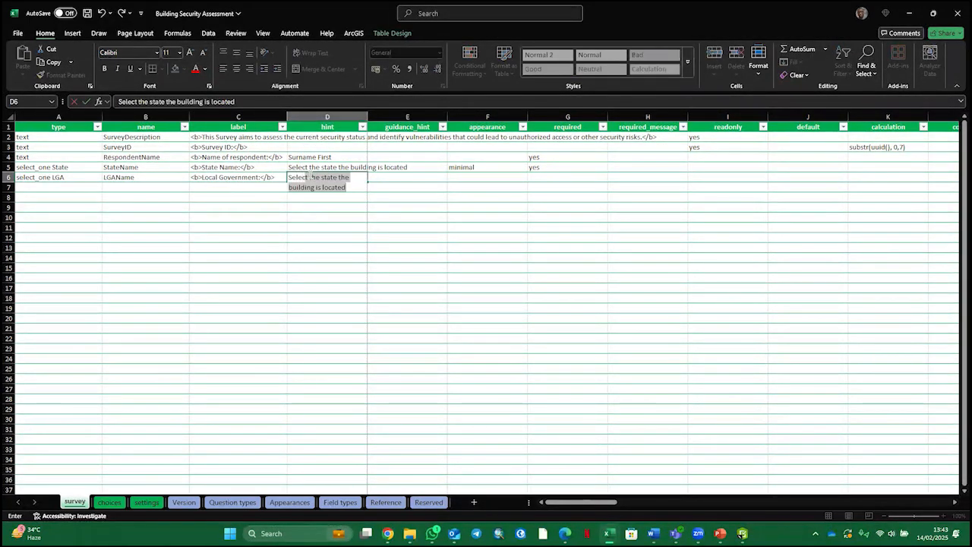
type(" the particula")
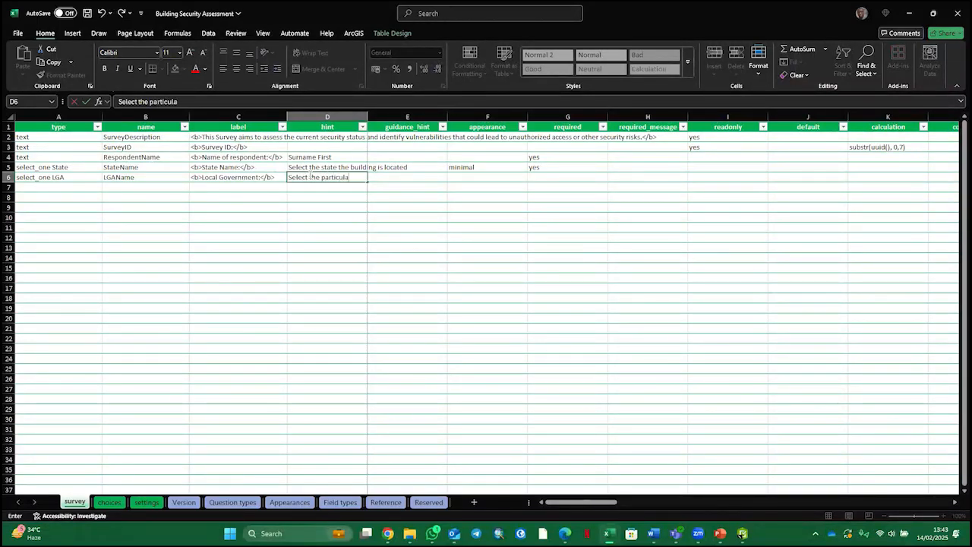
type("r local Gover")
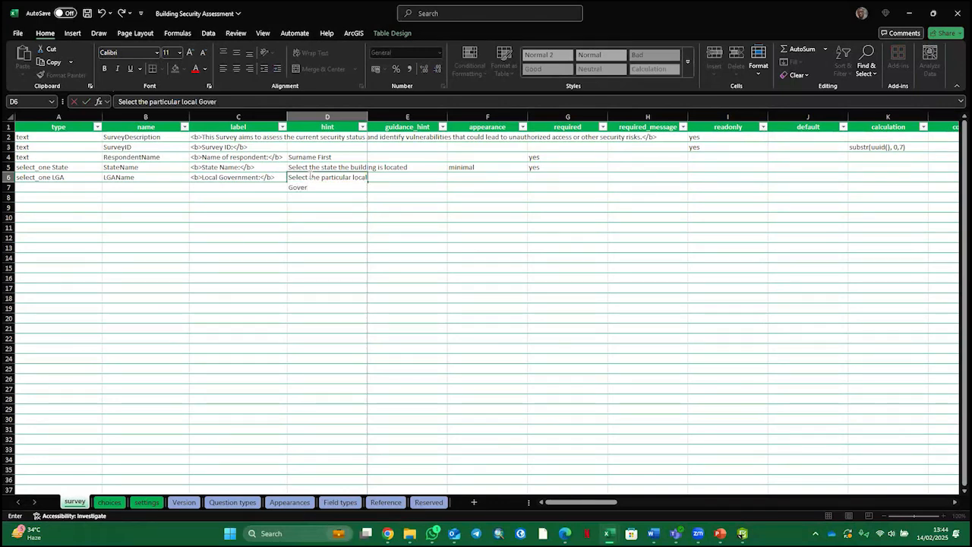
type("nment")
key("Tab")
Set the LGA question's appearance to minimal and its required value to yes.
left_click(478, 178)
left_click(532, 179)
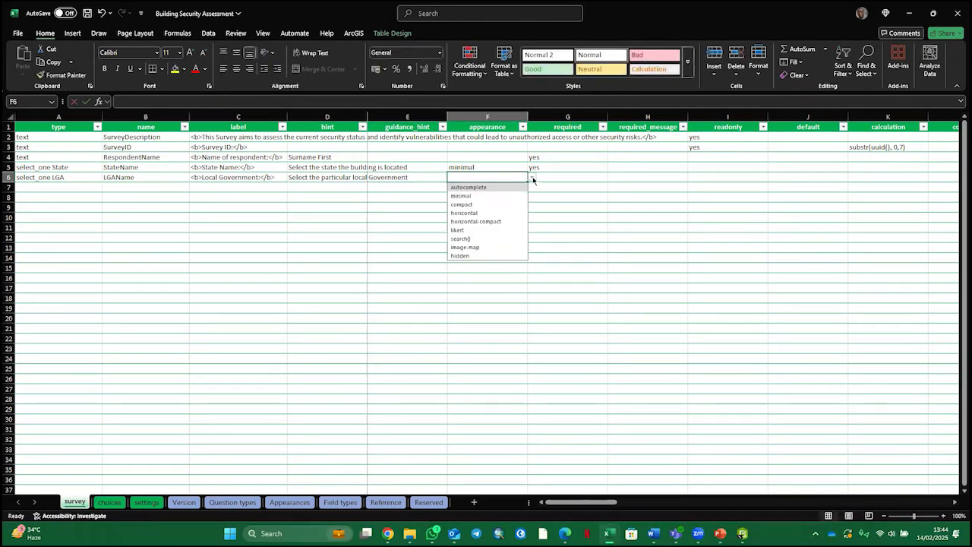
left_click(450, 197)
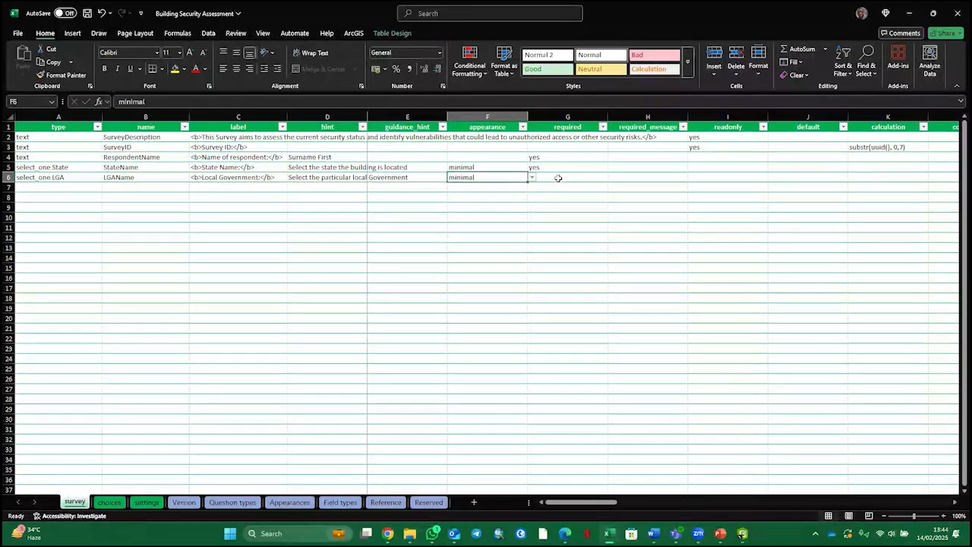
left_click(559, 178)
left_click(612, 177)
left_click(576, 187)
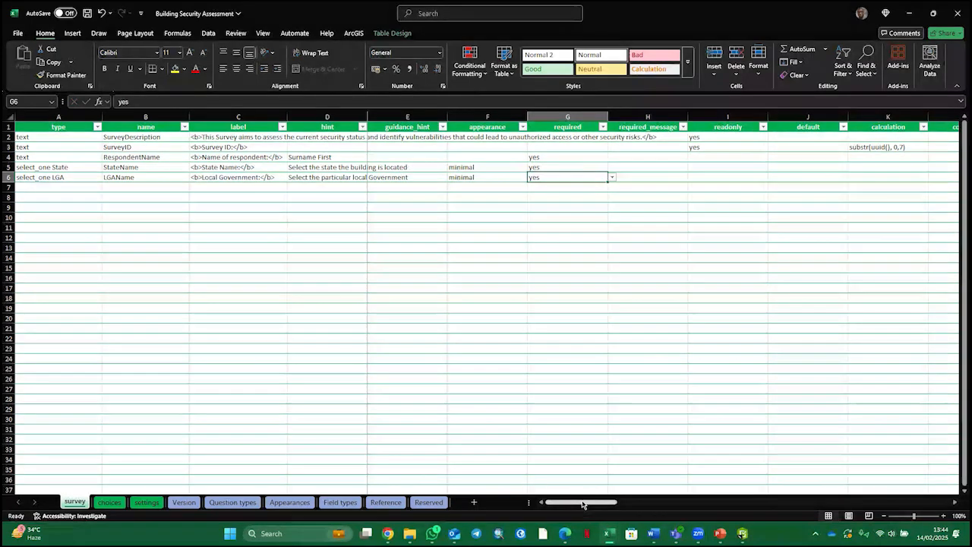
mouse_move(590, 505)
left_mouse_down()
mouse_move(639, 510)
mouse_move(590, 506)
left_mouse_up()
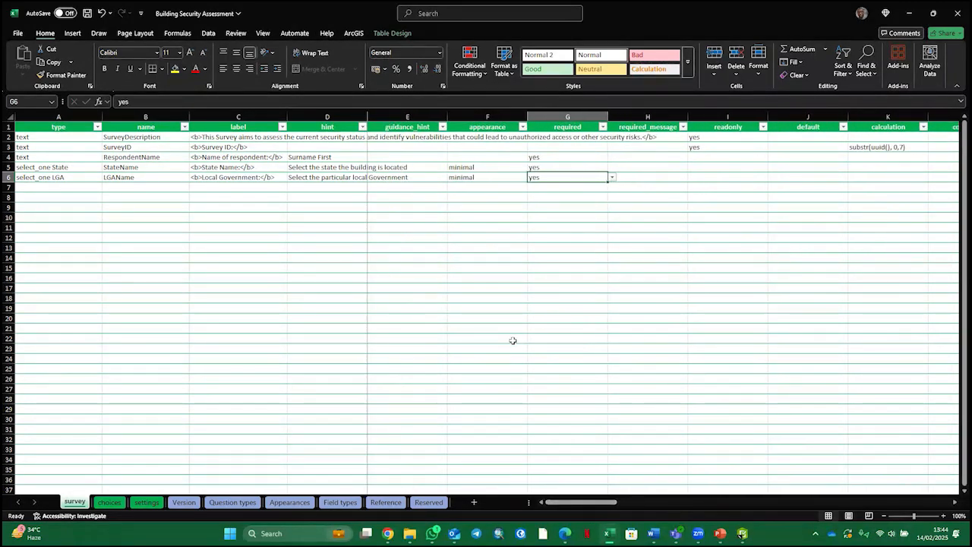
Save the workbook, check the form conversion in Survey123 Connect, and return to the Building Security Assessment workbook in Excel.
key("ctrl+s")
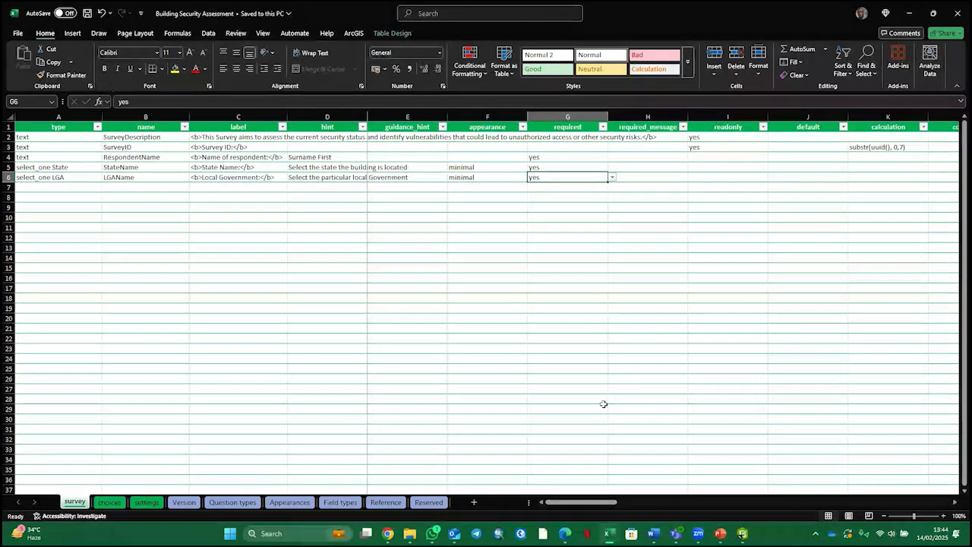
left_click(742, 533)
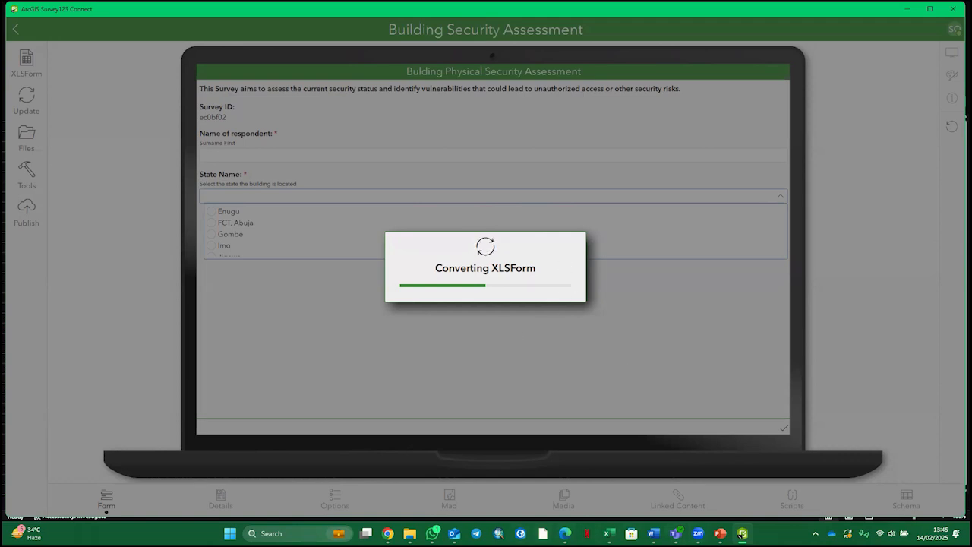
mouse_move(609, 534)
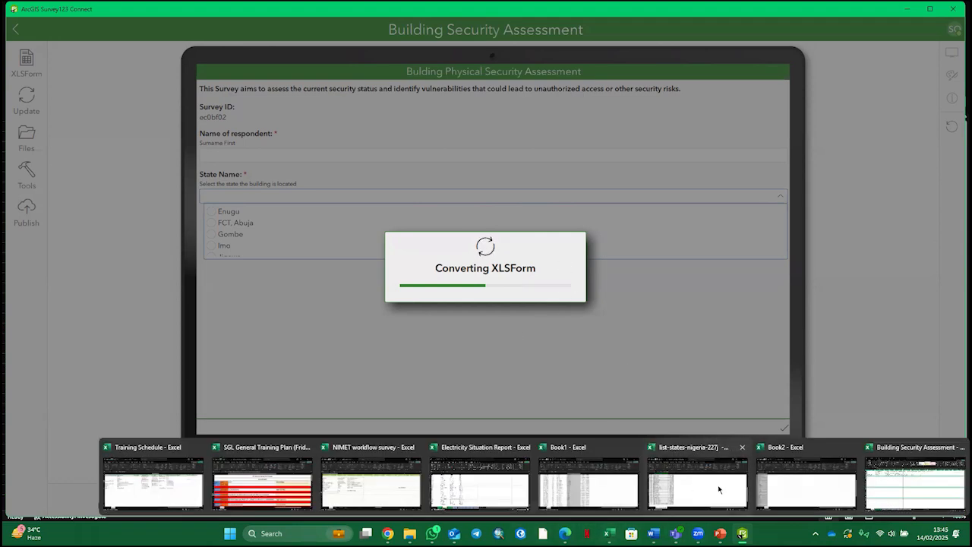
left_click(909, 493)
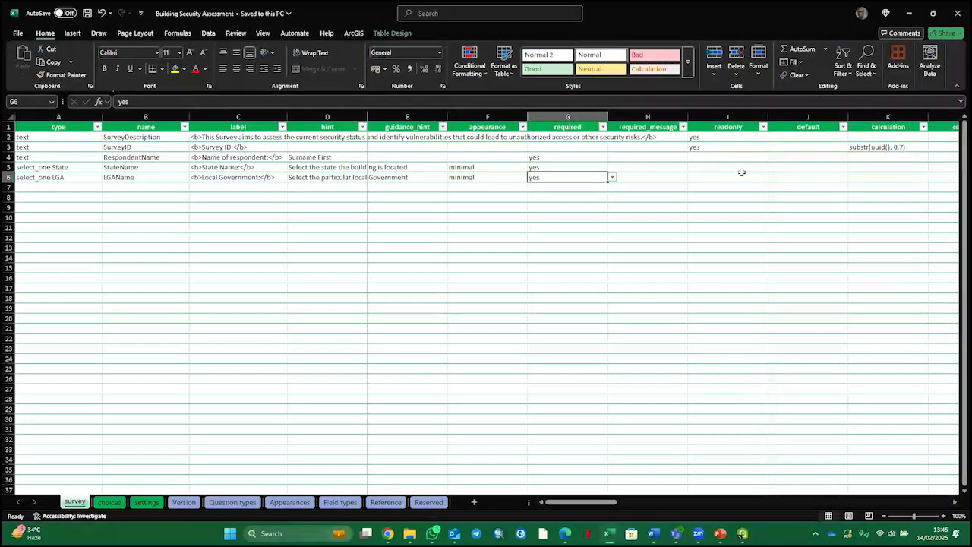
Locate the LGA question's choice_filter cell, and examine how the LGA rows on the choices sheet relate to their State column, including the Abia entries.
left_click_drag(600, 508, 666, 512)
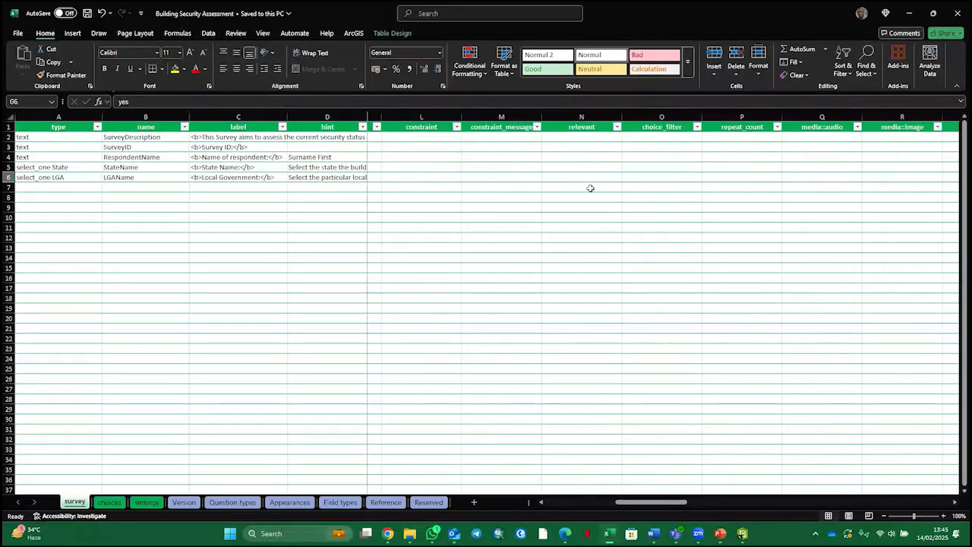
left_click(655, 177)
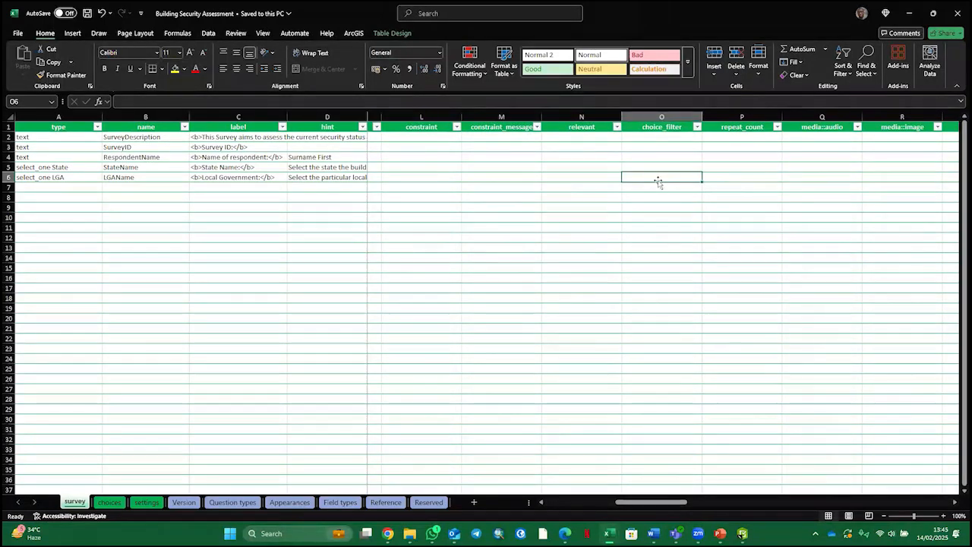
left_click(114, 504)
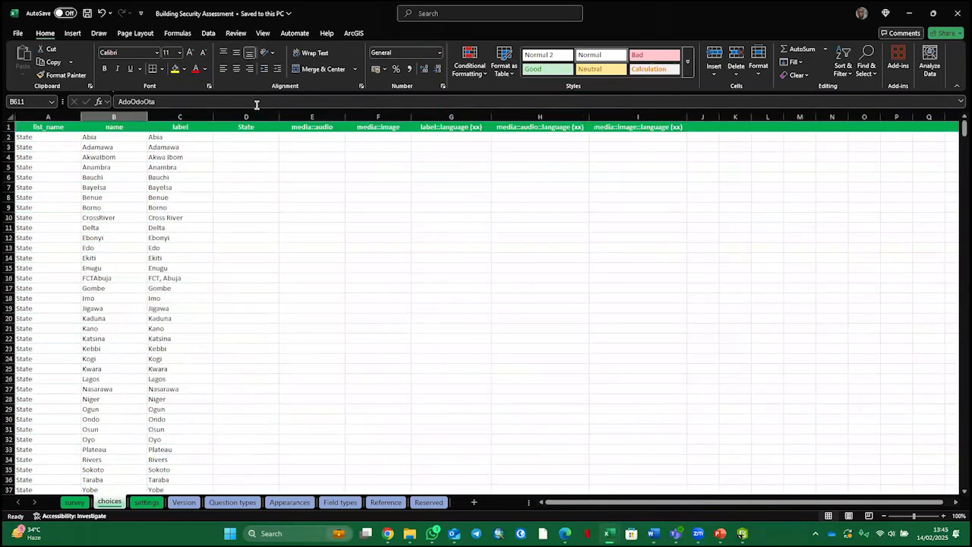
scroll(259, 393, "down", 7)
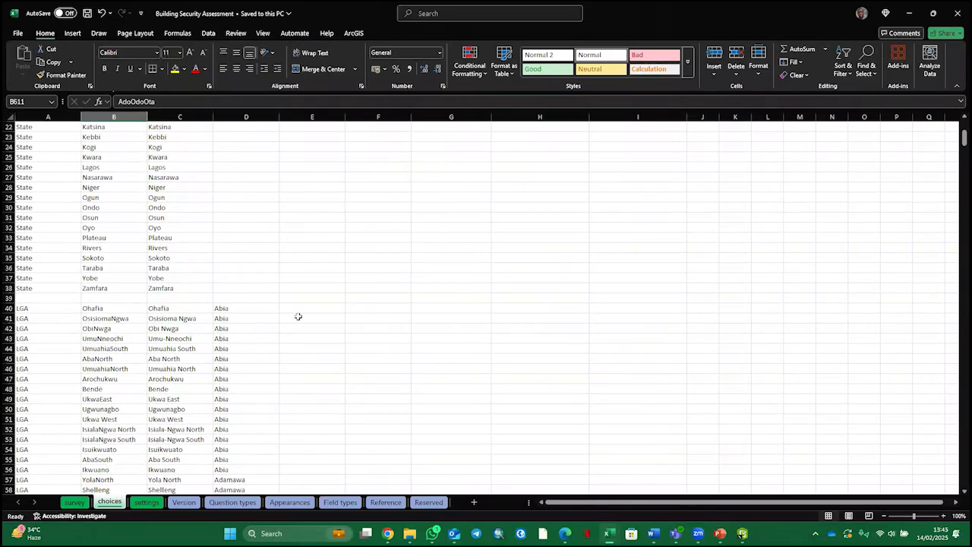
left_click(909, 13)
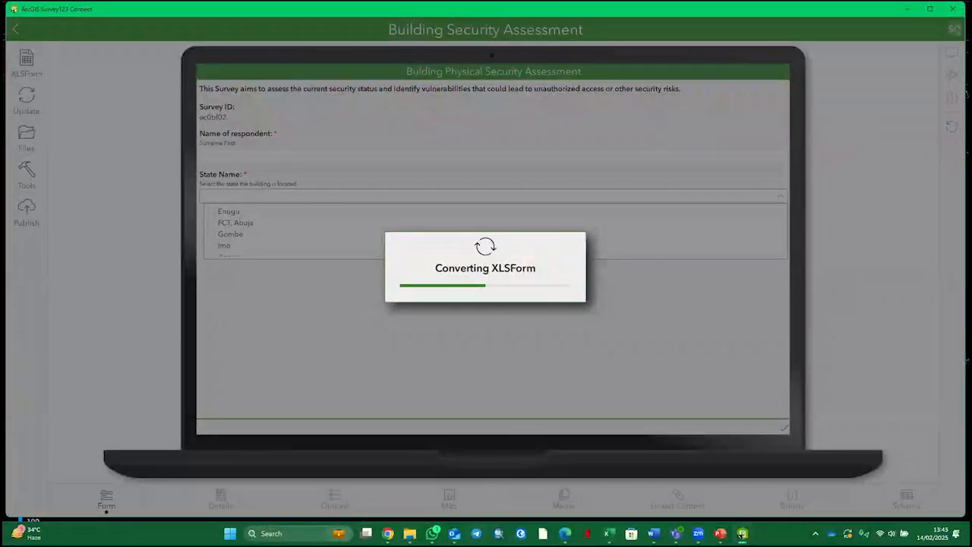
mouse_move(608, 534)
left_click(922, 465)
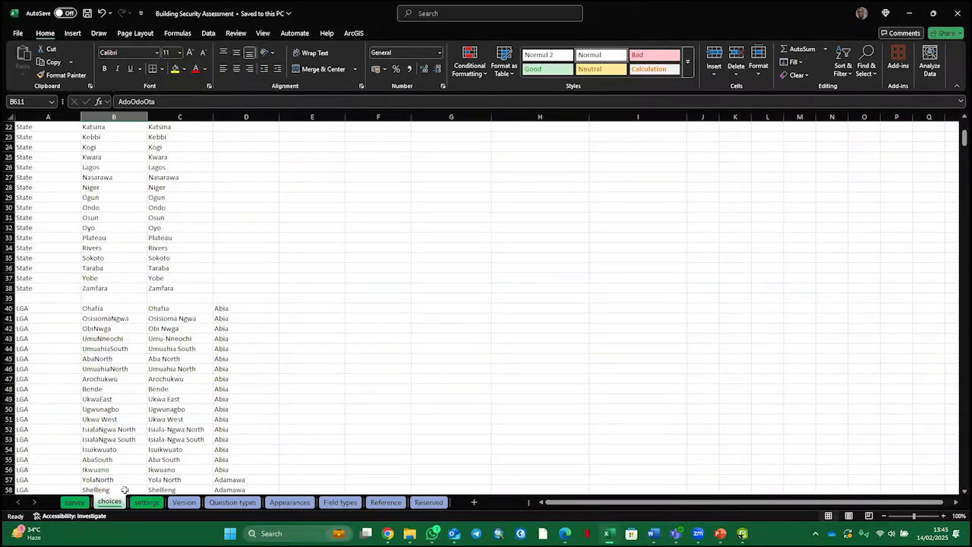
left_click(74, 502)
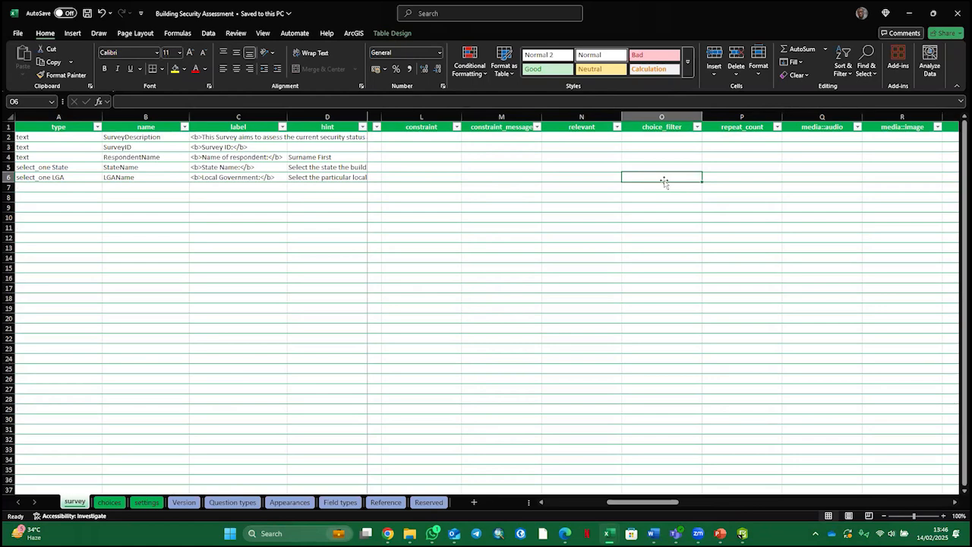
mouse_move(566, 533)
left_click(109, 502)
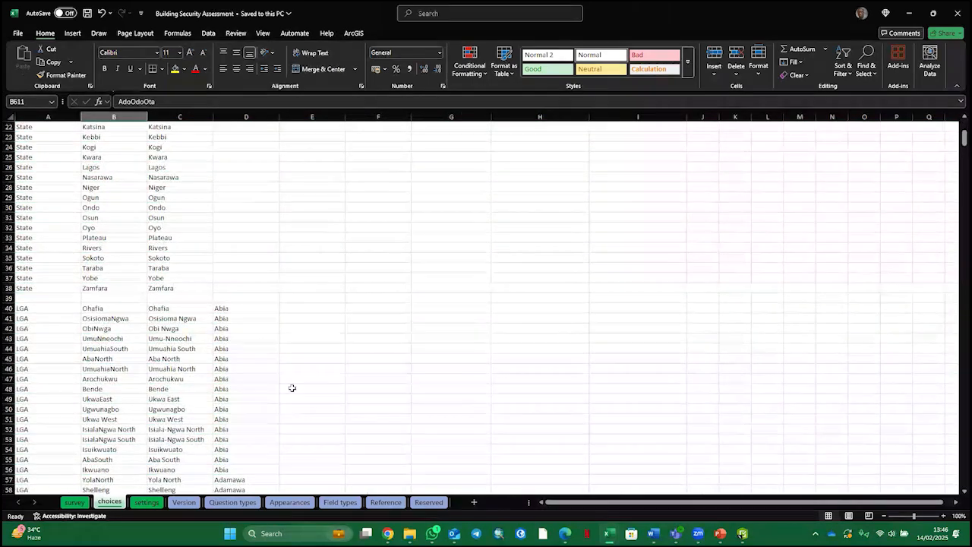
left_click_drag(164, 308, 167, 471)
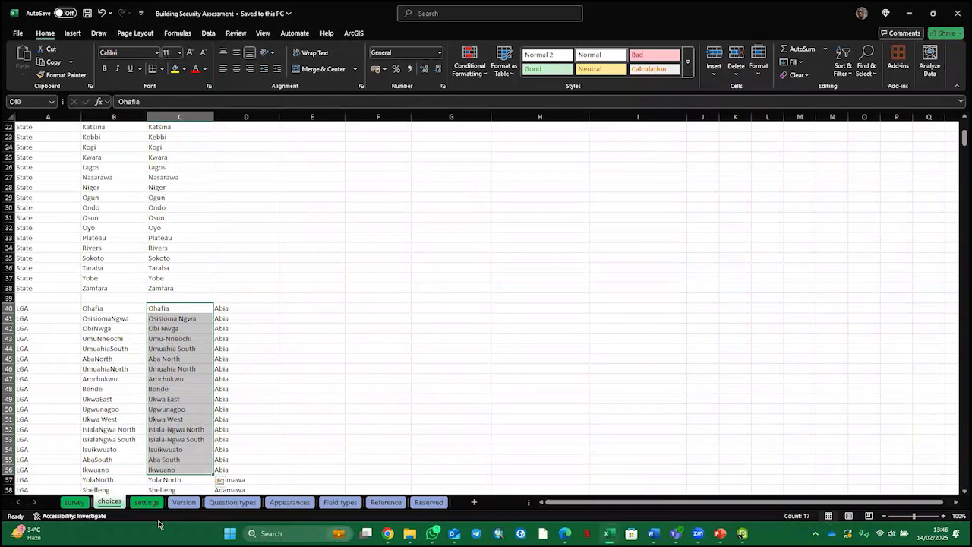
Enter the choice filter State=${StateName} for the LGA question in O6 of the survey sheet.
left_click(74, 502)
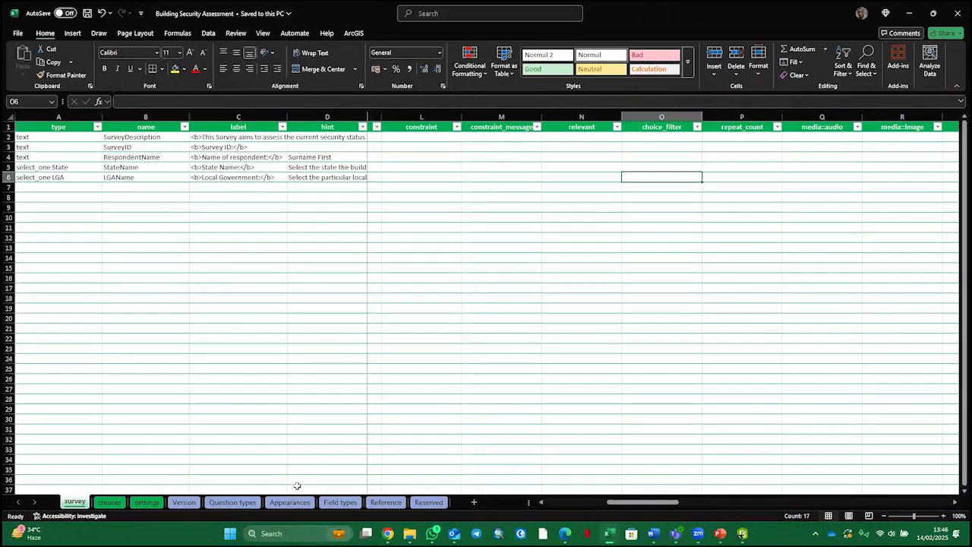
left_click(669, 177)
type("State=${State")
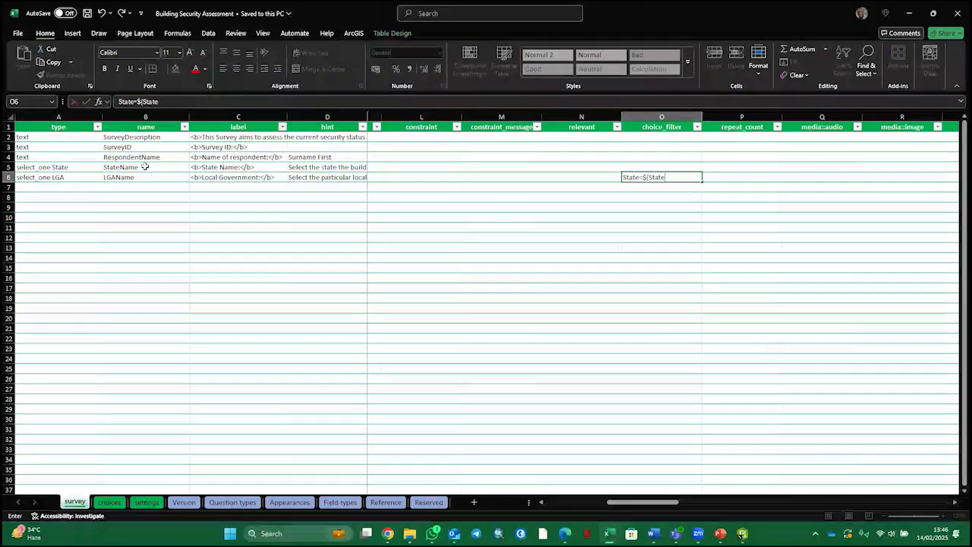
type("Name")
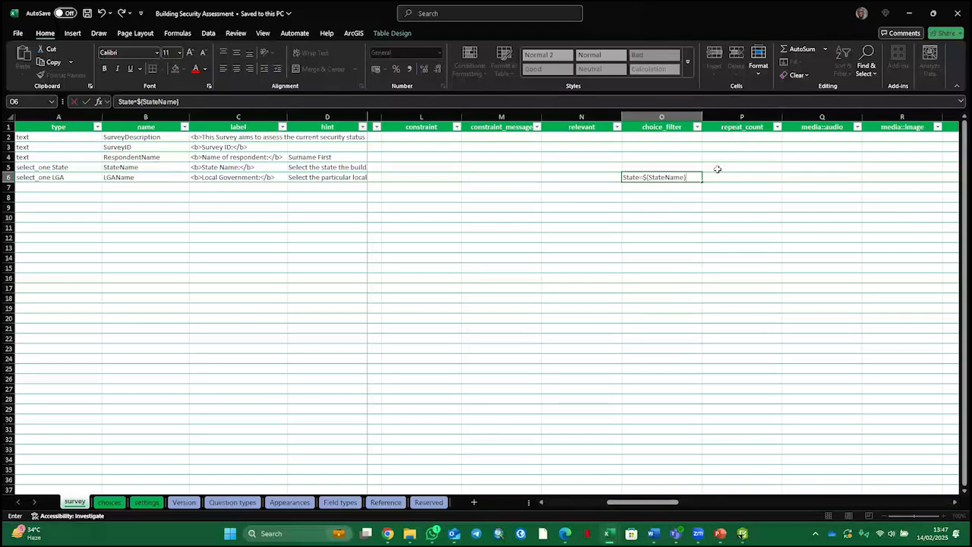
Try to save the workbook, check the form conversion in Survey123 Connect, and dismiss the Excel save dialogs.
key("ctrl+s")
left_click(742, 533)
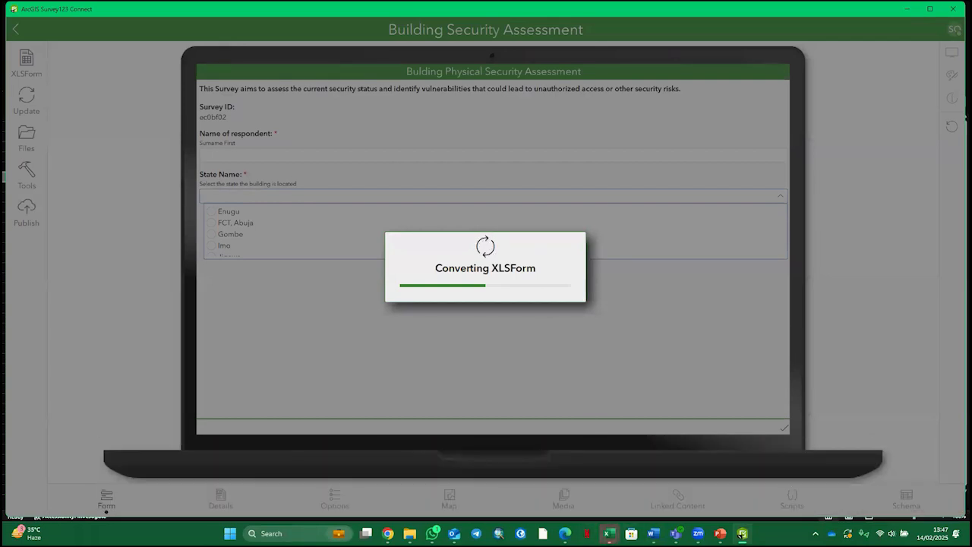
mouse_move(608, 533)
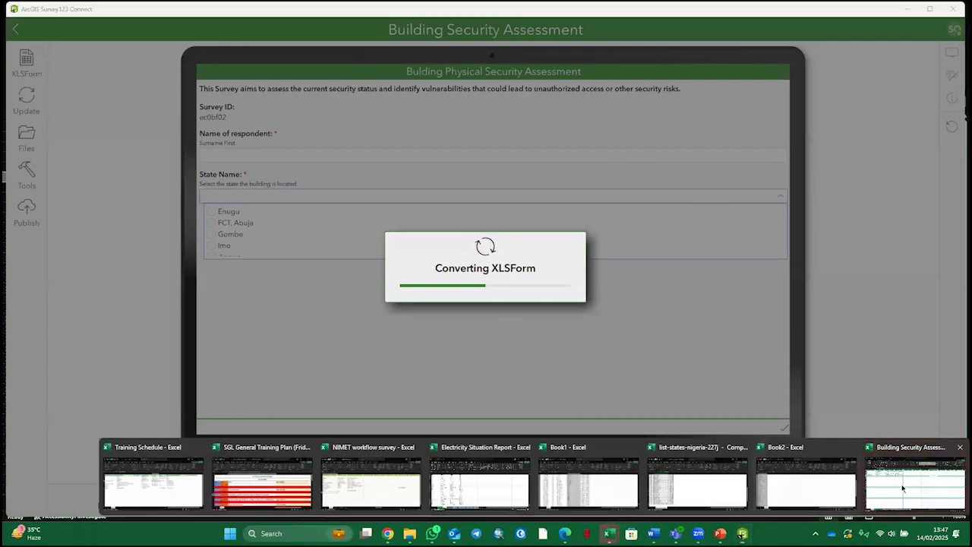
left_click(880, 483)
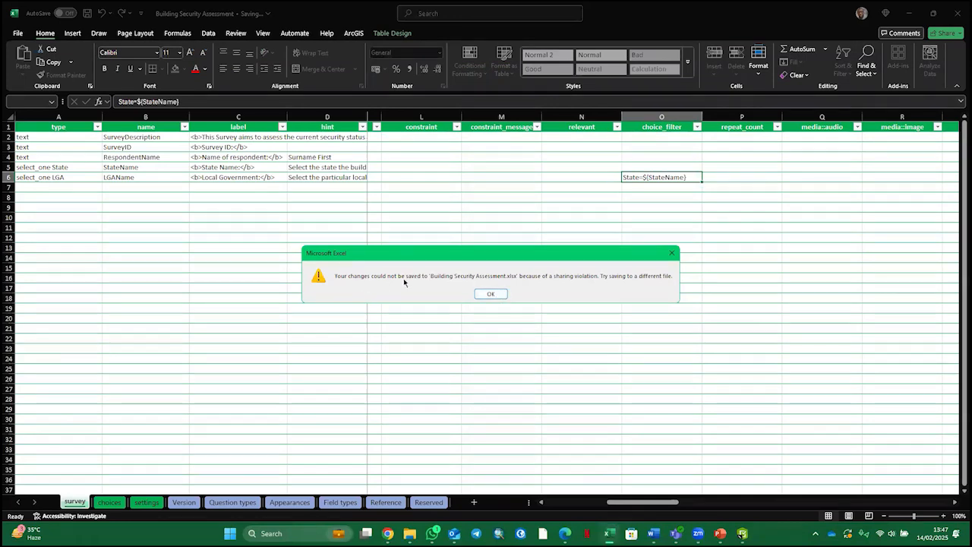
left_click(492, 294)
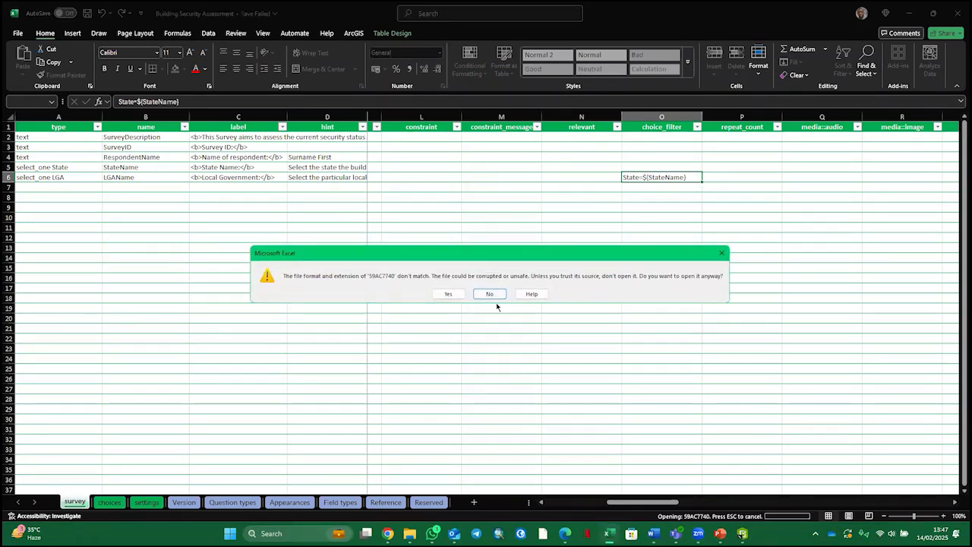
left_click(722, 253)
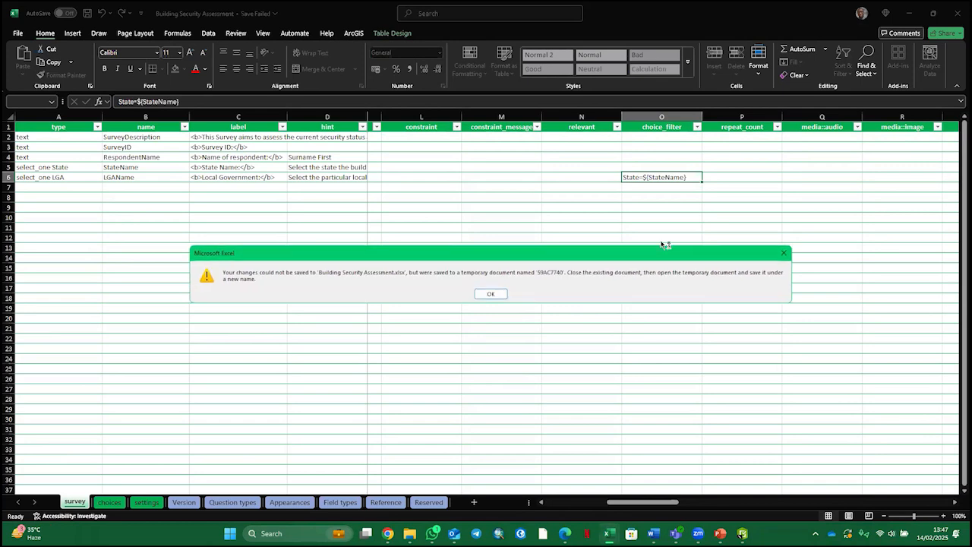
left_click(784, 253)
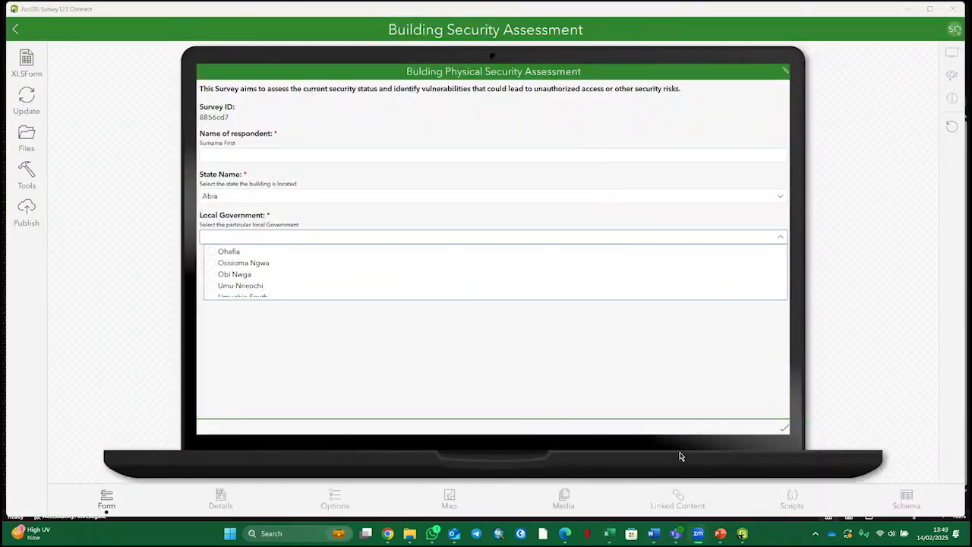
Test the choice filter in the form preview by selecting Akwa Ibom as the state and reviewing the Local Government options.
left_click(304, 197)
left_click(212, 234)
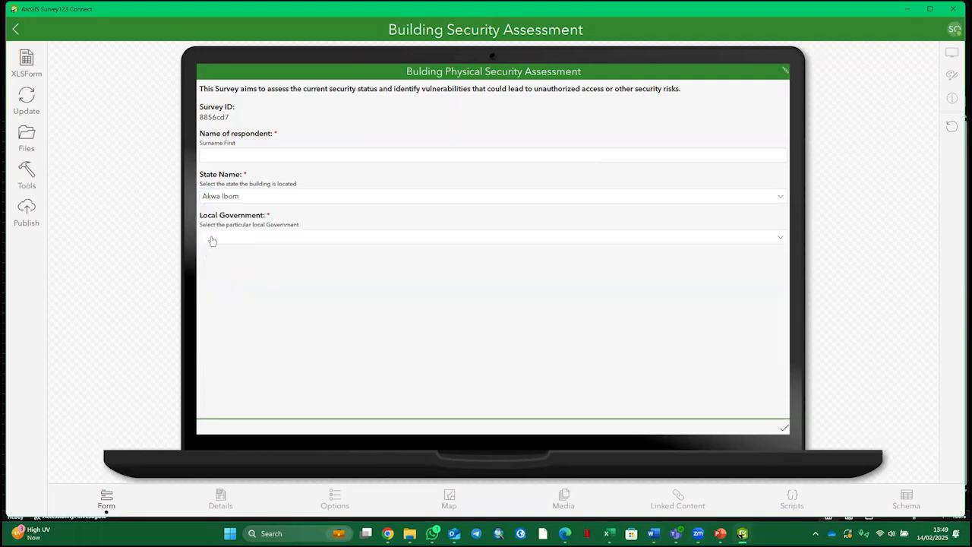
left_click(297, 240)
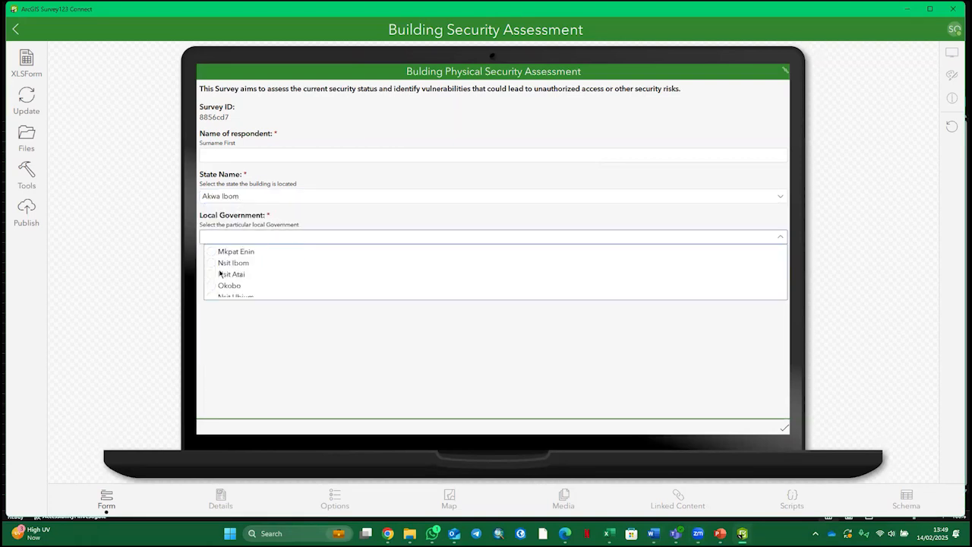
scroll(229, 279, "down", 8)
scroll(228, 280, "up", 10)
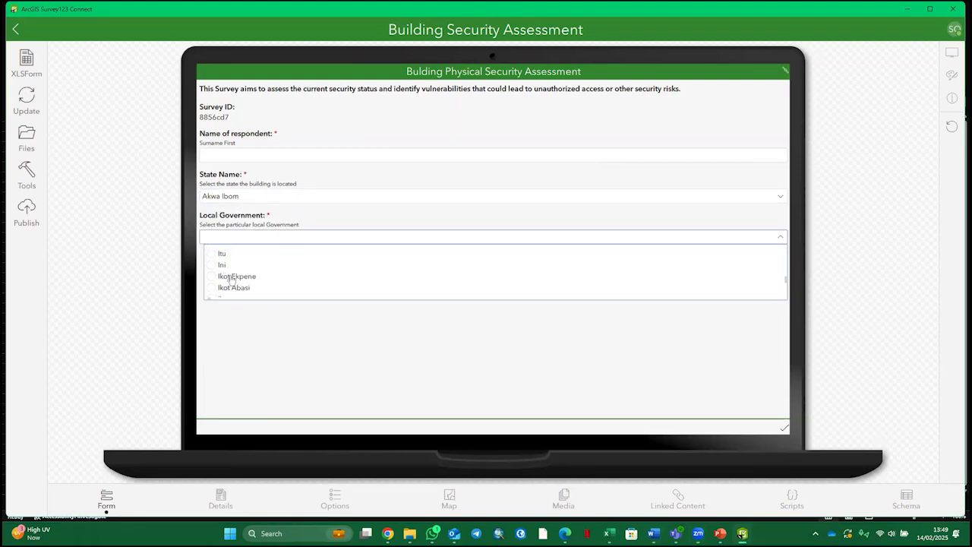
scroll(231, 282, "down", 5)
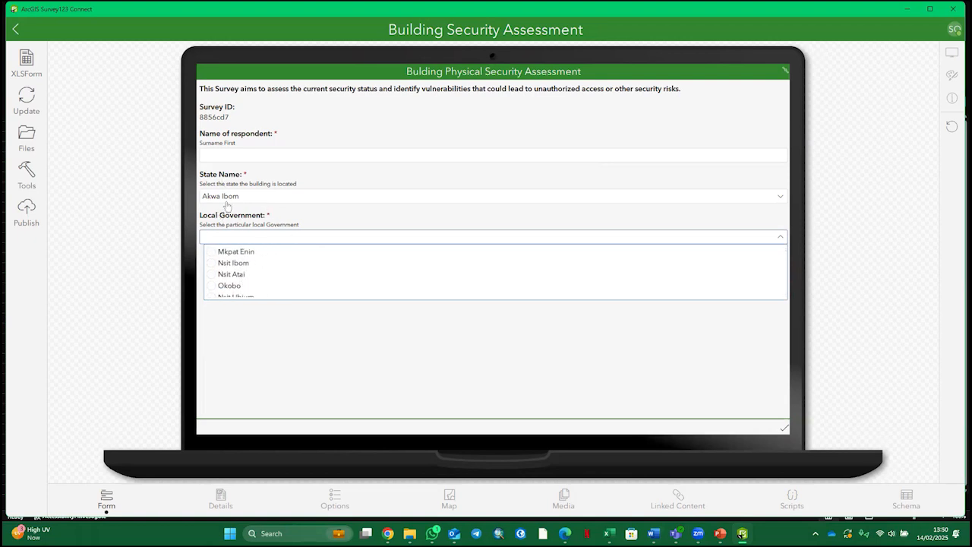
left_click(260, 200)
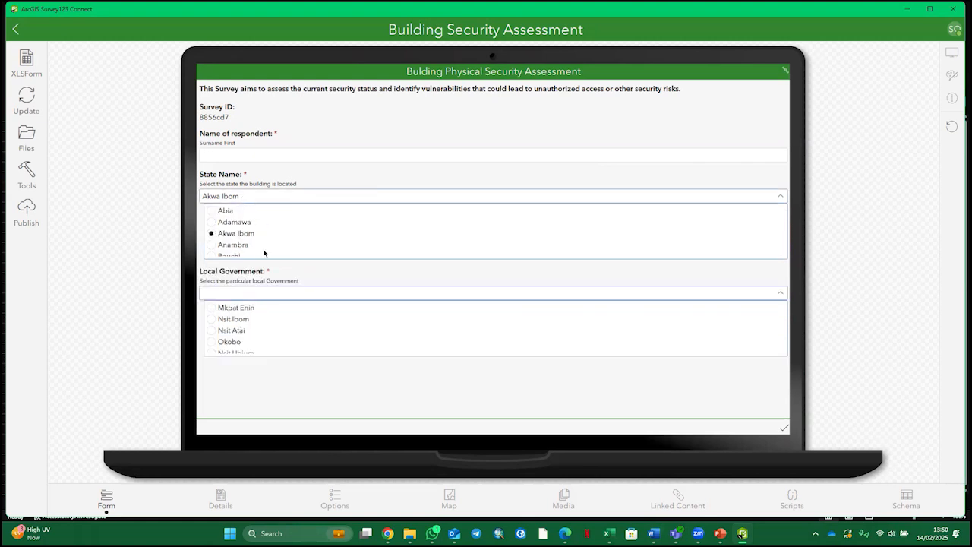
left_click(257, 199)
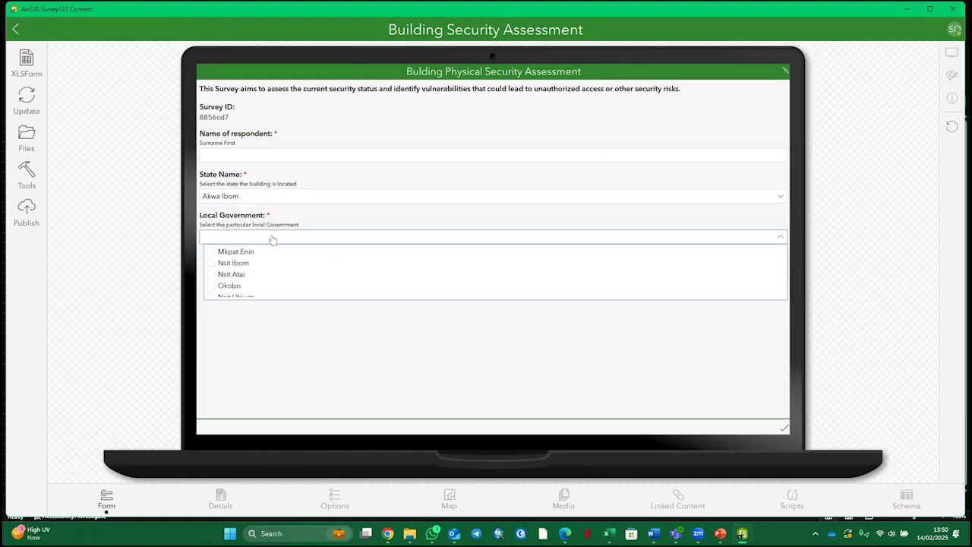
left_click(781, 239)
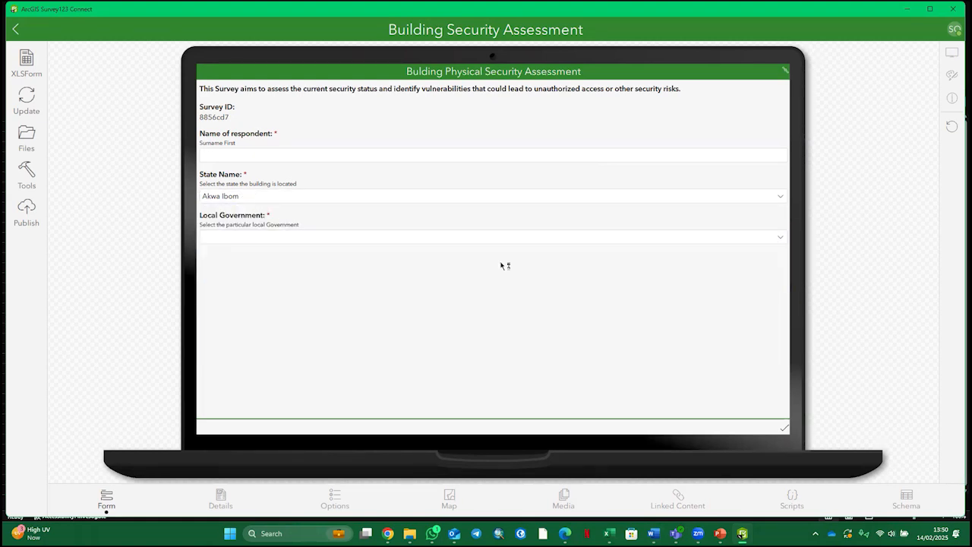
Browse the State Name options in the form preview and select Abia.
left_click(246, 200)
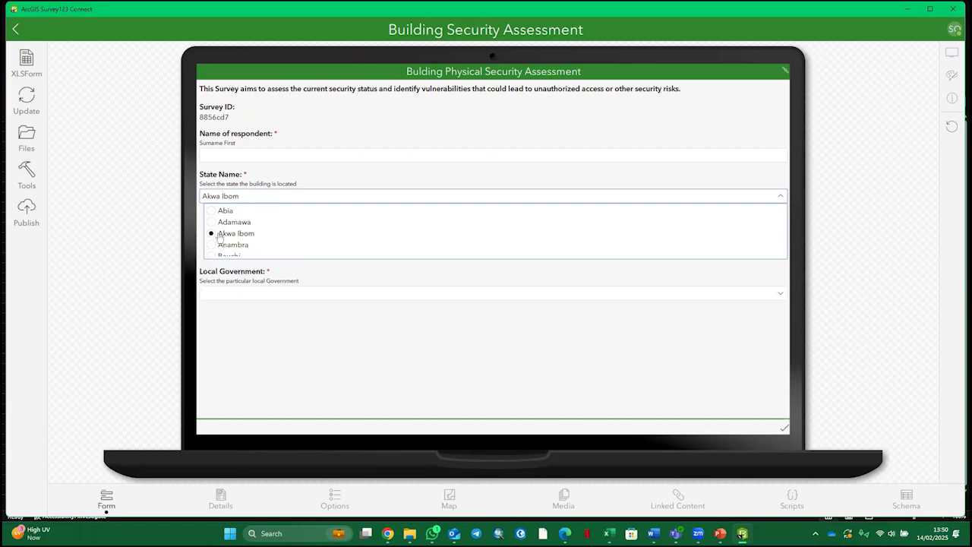
scroll(221, 235, "down", 3)
scroll(220, 237, "up", 3)
left_click(222, 211)
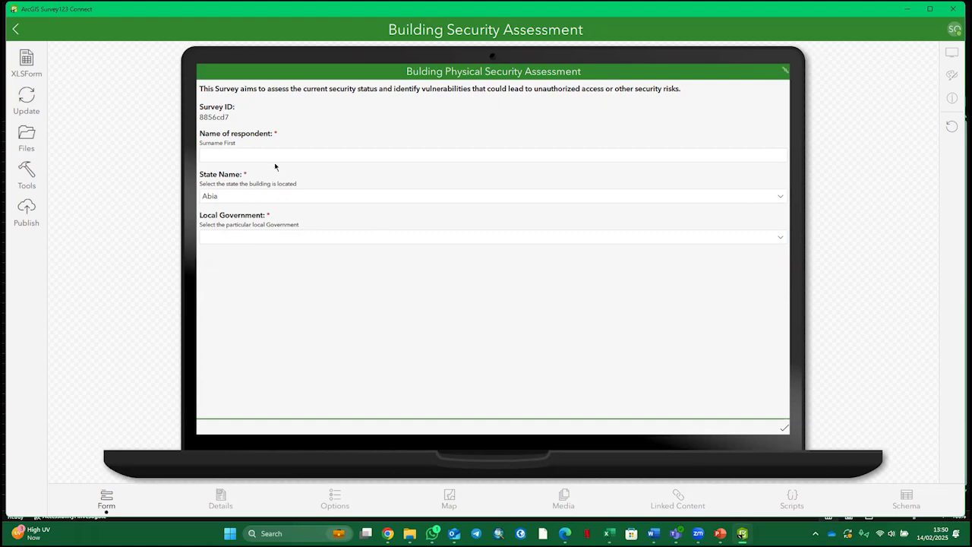
Switch the State Name back to Akwa Ibom and look through its Local Government options once more.
left_click(297, 199)
scroll(227, 228, "down", 3)
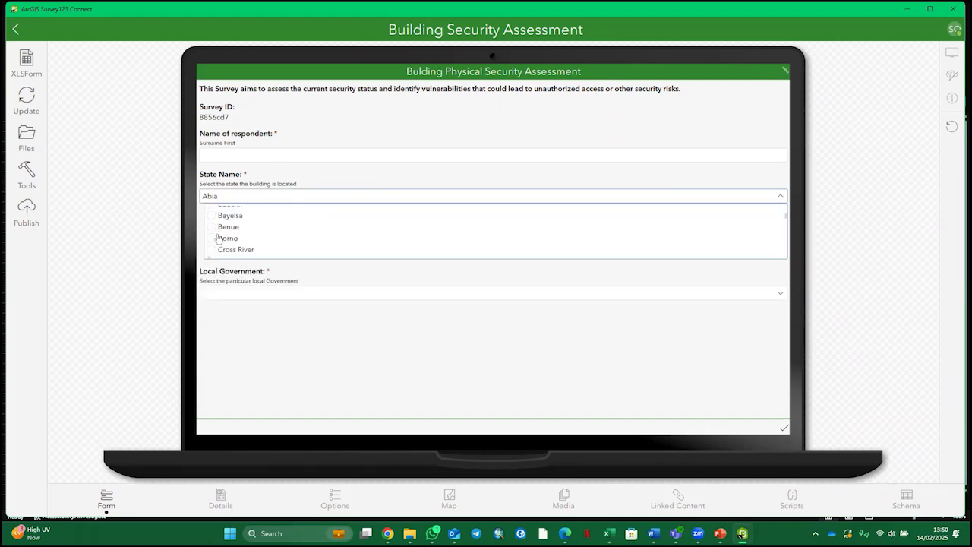
scroll(223, 237, "up", 3)
left_click(213, 235)
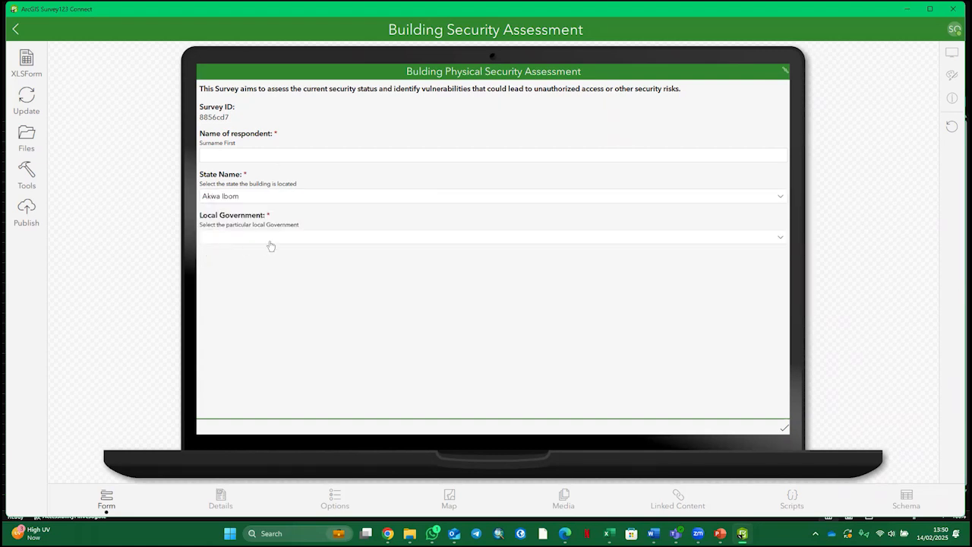
left_click(265, 238)
scroll(228, 262, "down", 3)
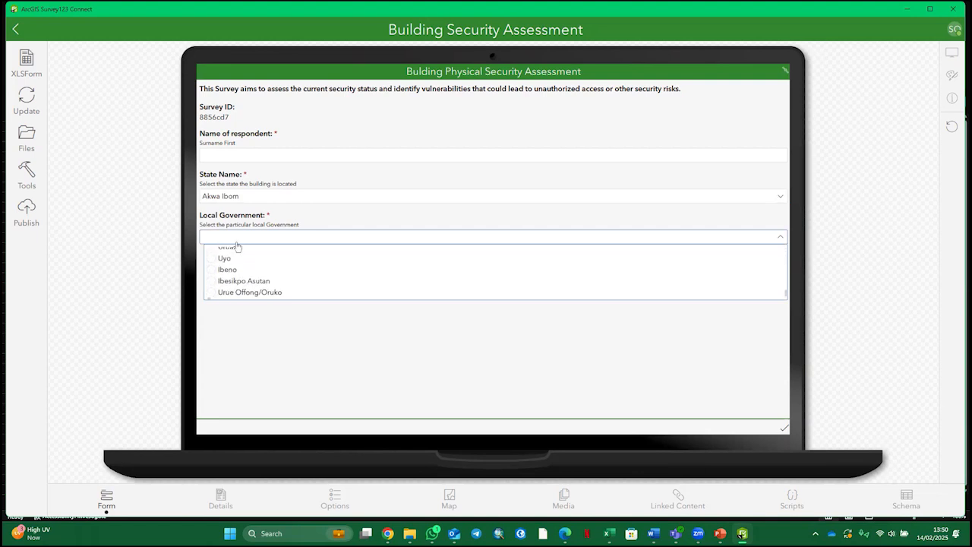
left_click(239, 238)
Select FCT, Abuja as the State Name and check which Local Government options are offered.
left_click(253, 201)
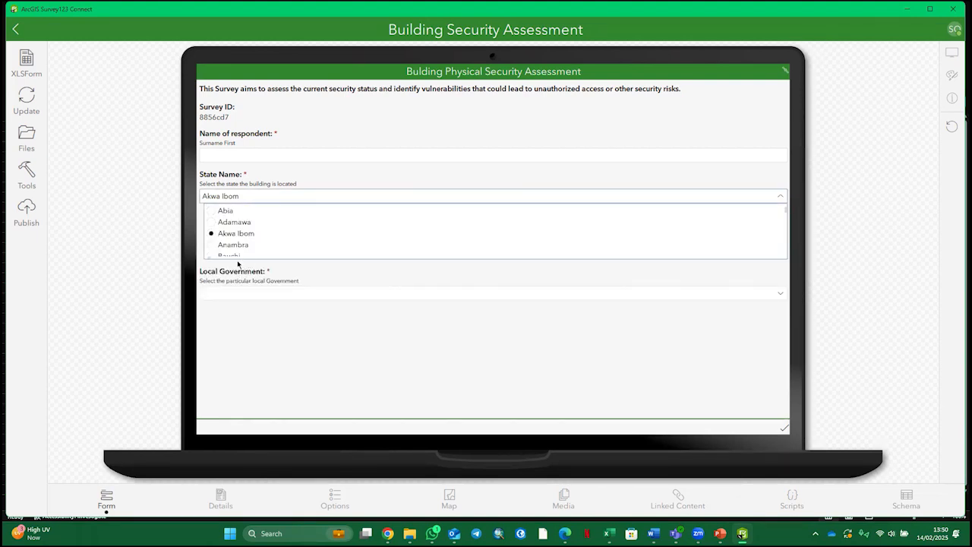
scroll(225, 237, "down", 5)
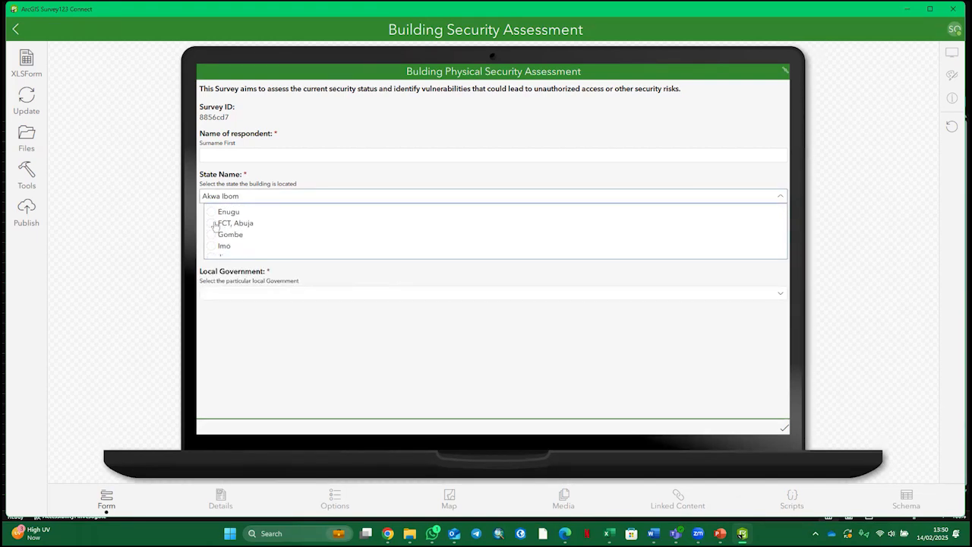
left_click(222, 224)
left_click(257, 238)
scroll(236, 266, "down", 1)
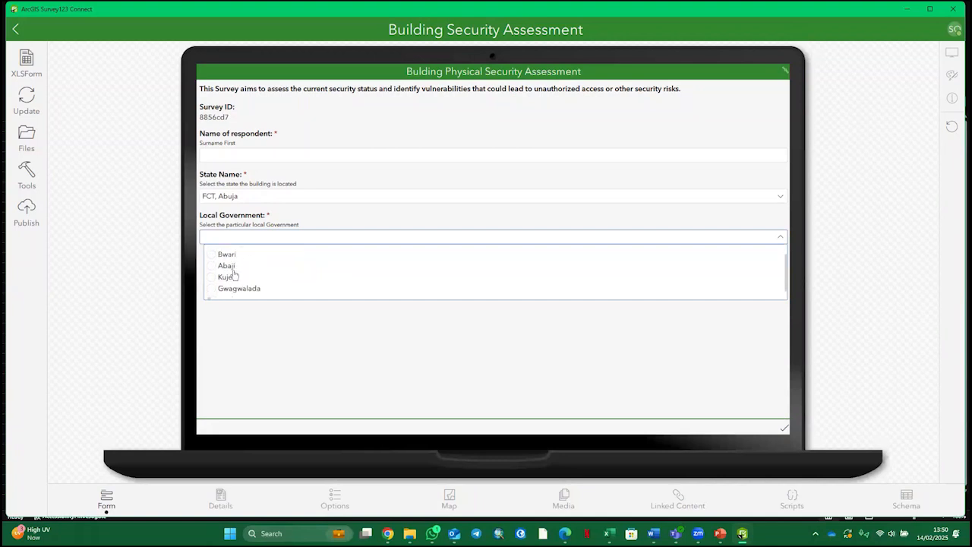
left_click(254, 236)
Change the State Name to Sokoto and inspect the filtered Local Government list, closing the list when done.
left_click(265, 199)
scroll(265, 250, "down", 10)
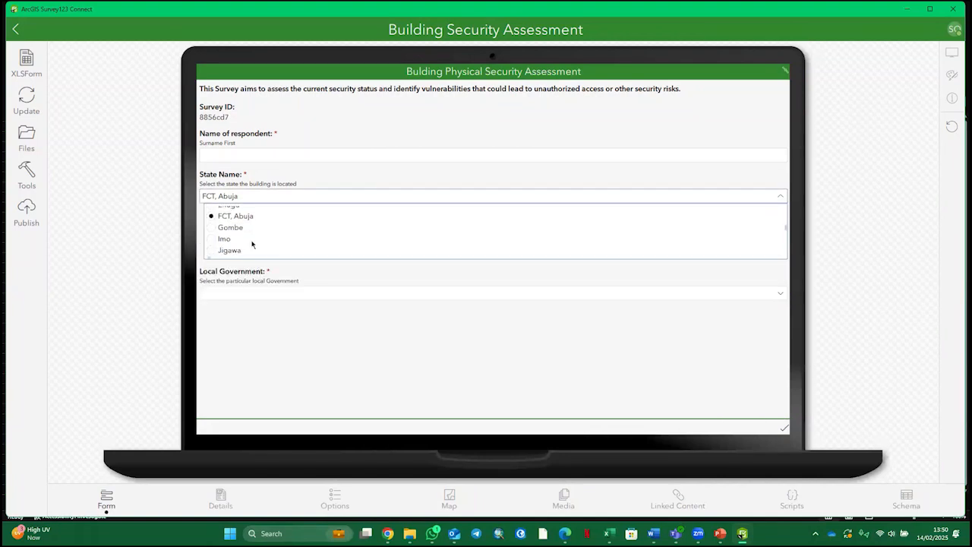
left_click(213, 220)
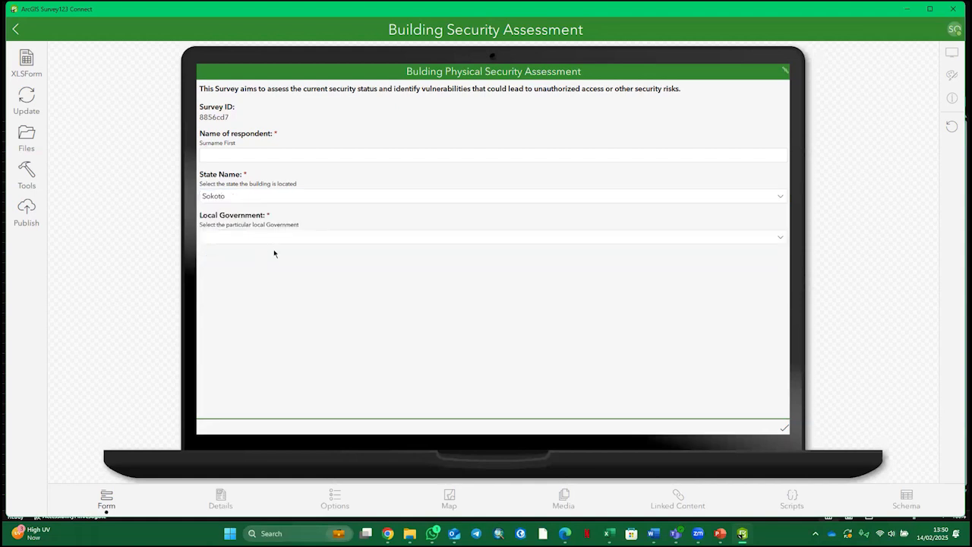
left_click(272, 238)
scroll(266, 266, "down", 5)
scroll(262, 275, "up", 5)
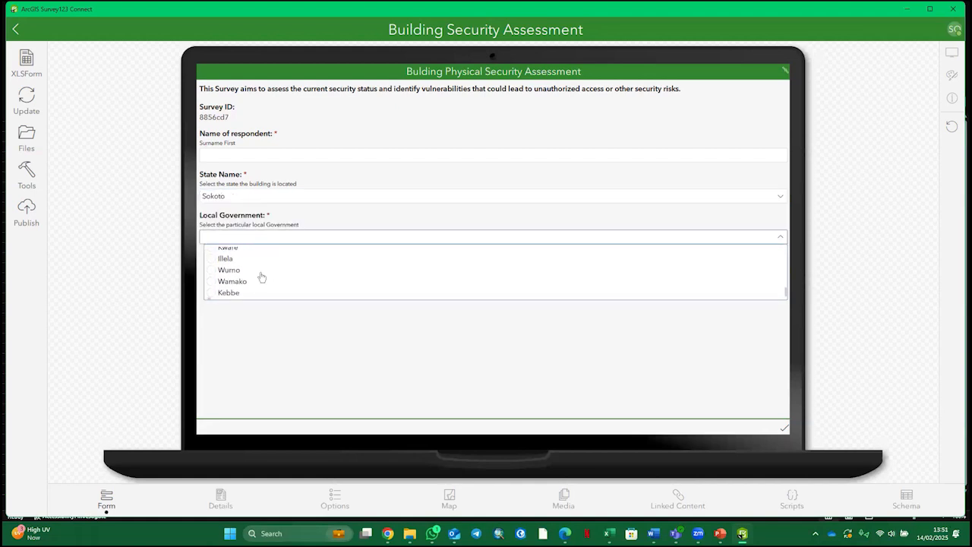
left_click(301, 242)
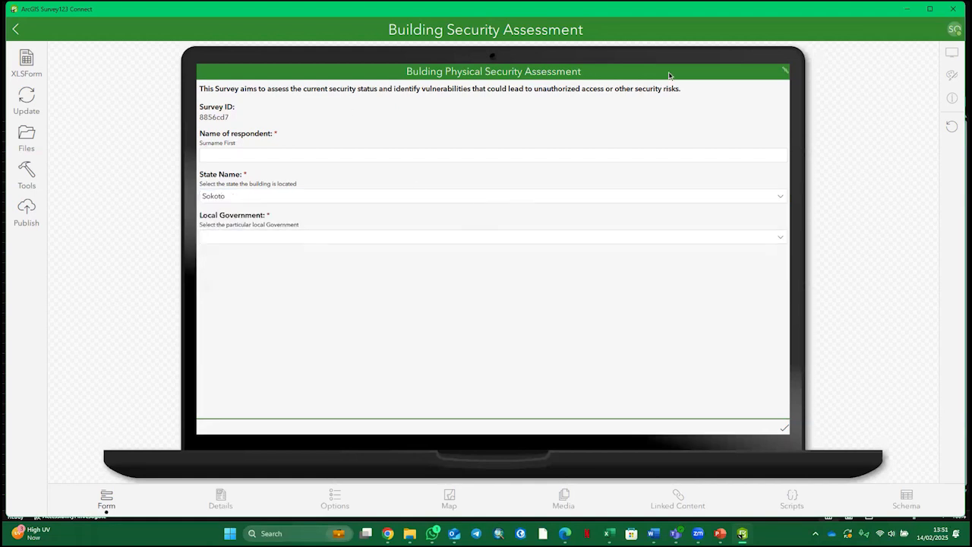